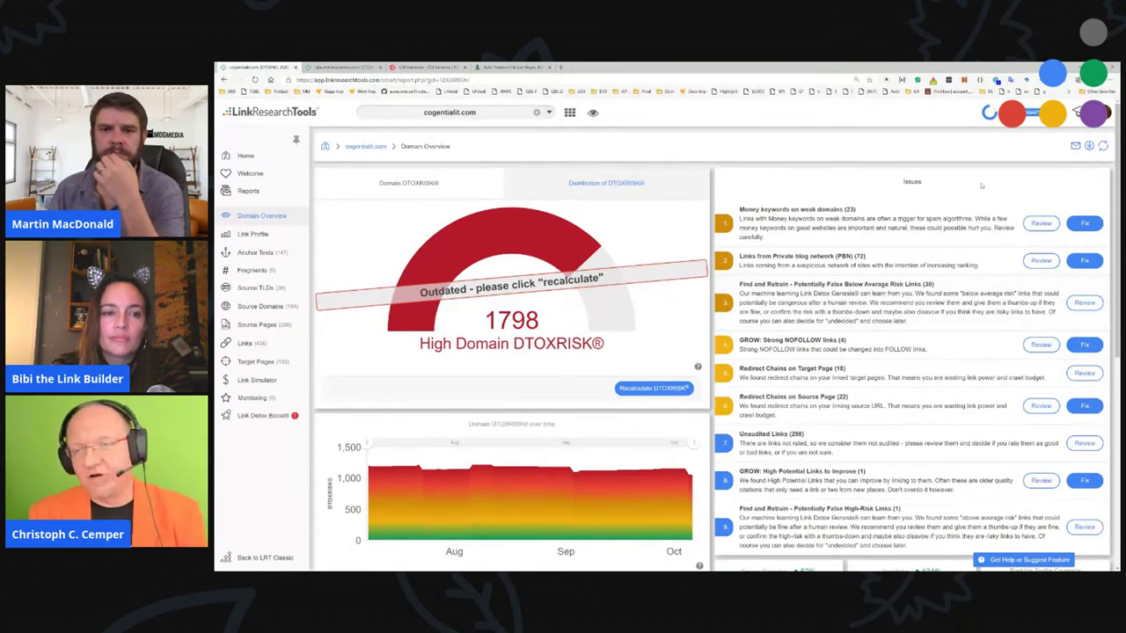
- Reload the domain overview and open the review of the links from private blog networks (PBN)
key("F5")
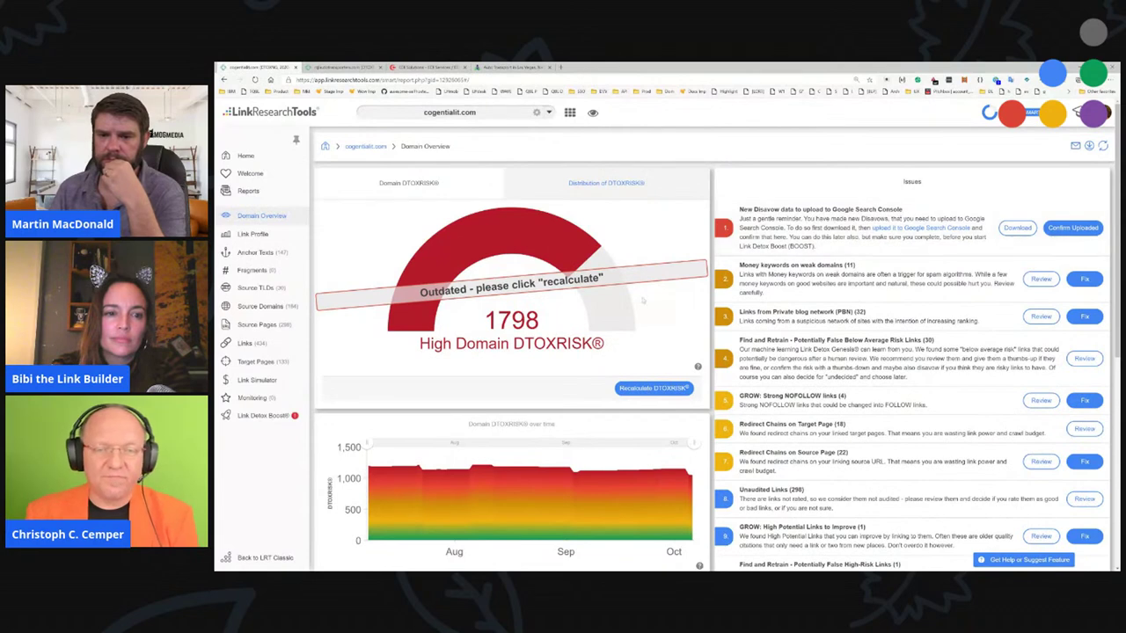
left_click_drag(490, 322, 519, 288)
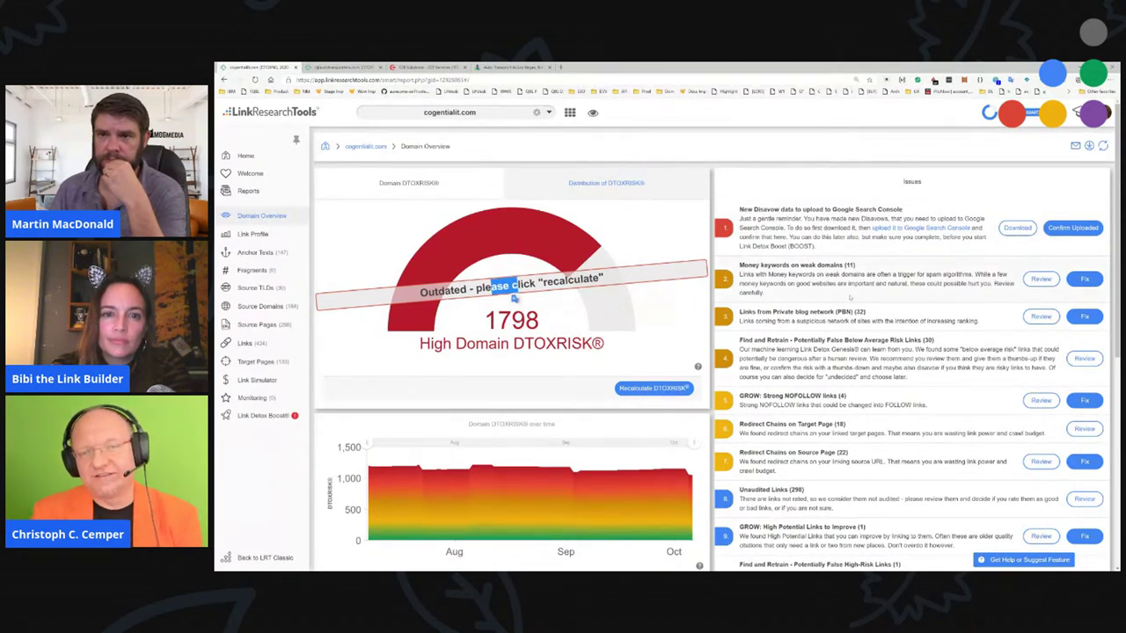
left_click(918, 297)
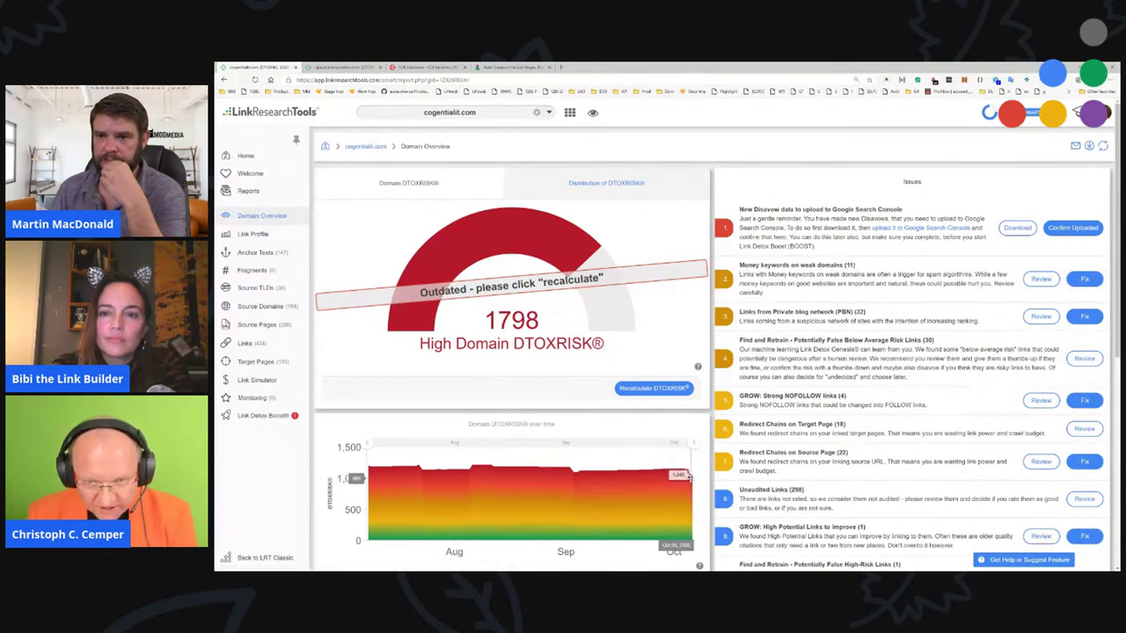
scroll(921, 251, "down", 1)
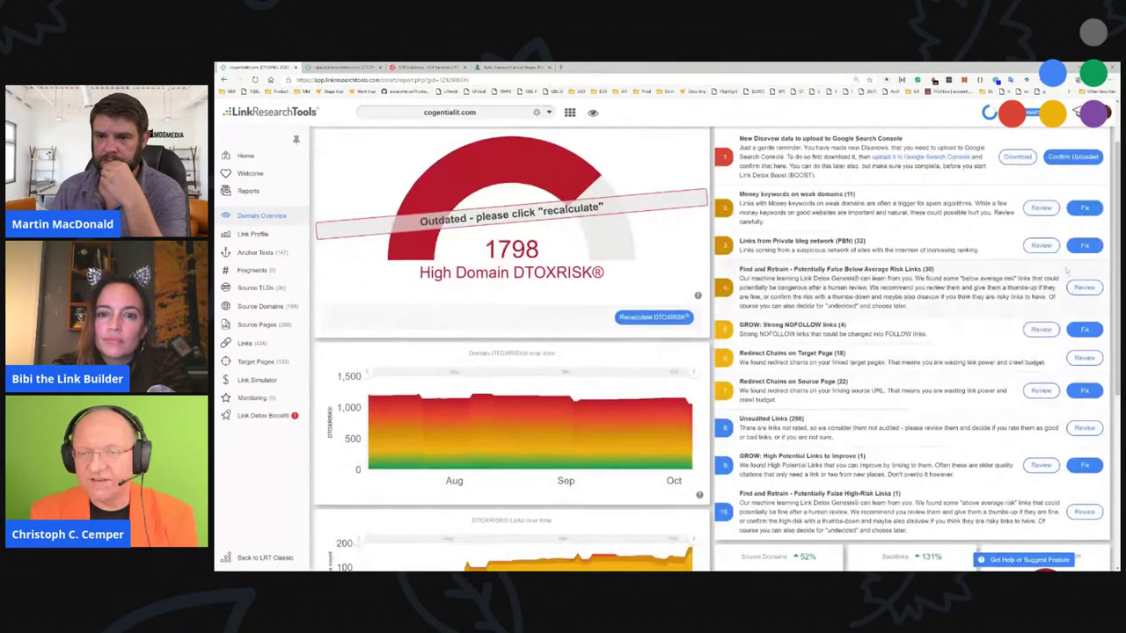
left_click(1041, 245)
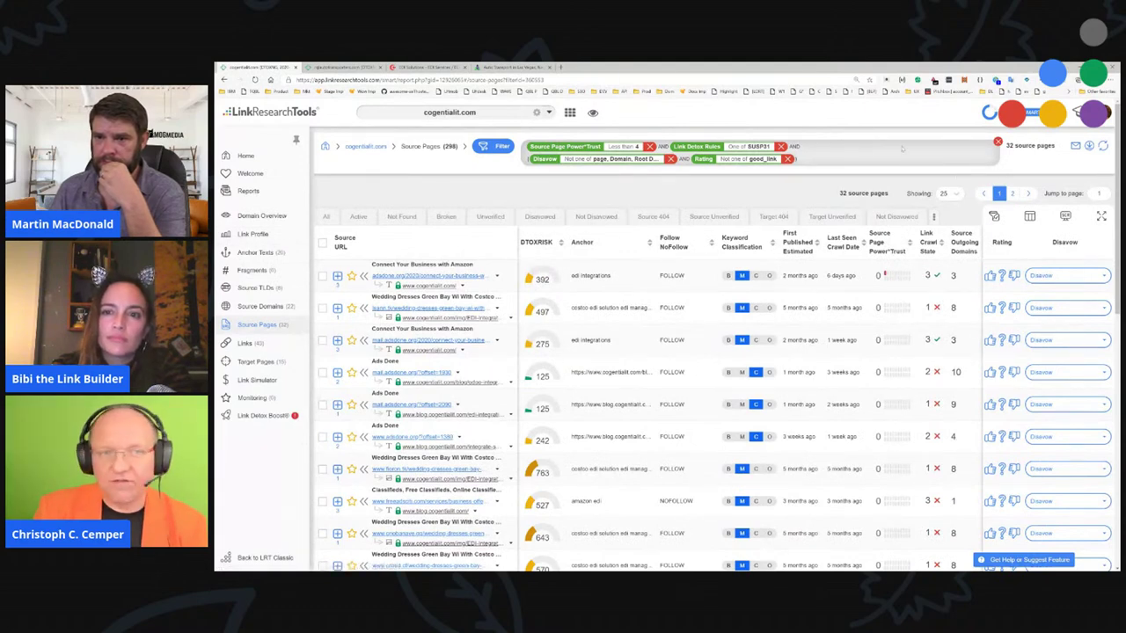
- Show the anchor texts of the filtered links and list the links that use the anchor "amazon edi"
left_click(256, 252)
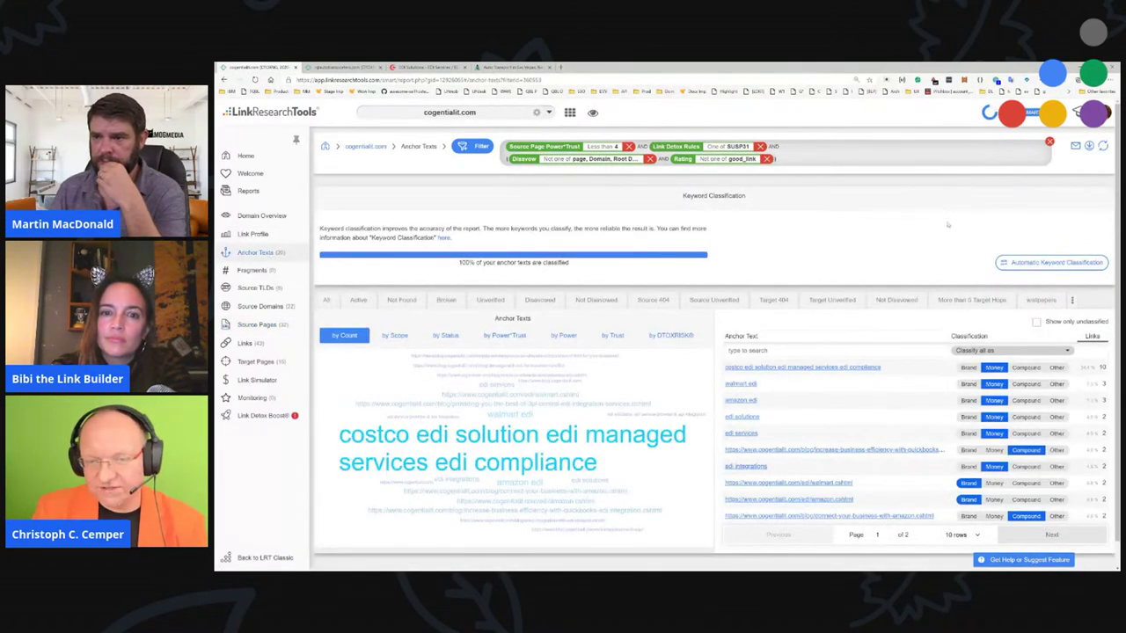
scroll(782, 334, "down", 2)
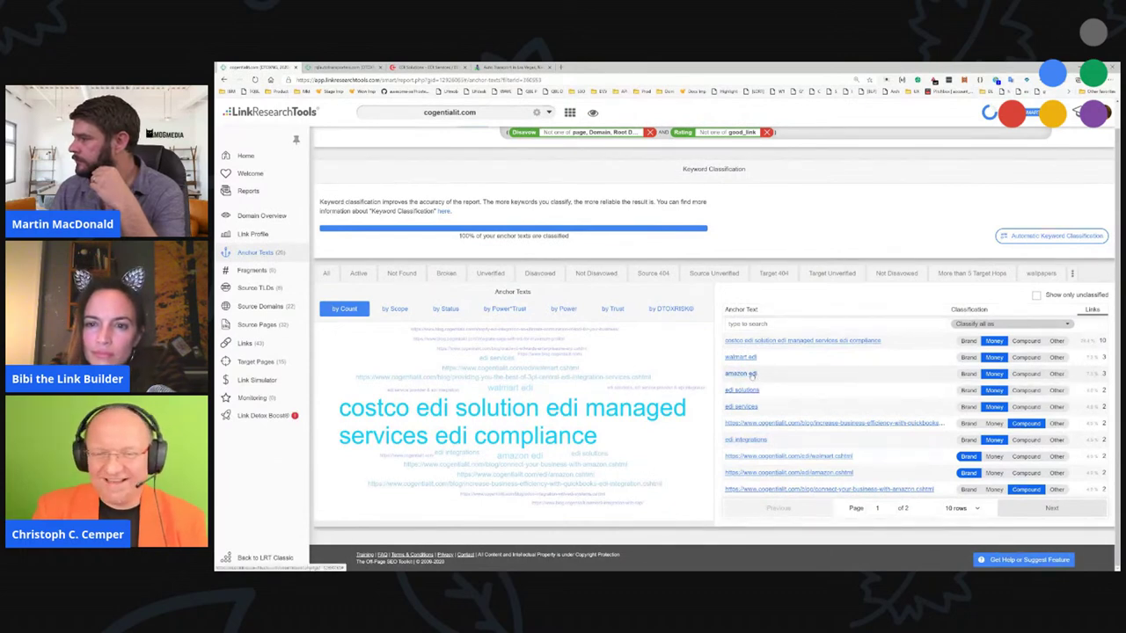
left_click(753, 376)
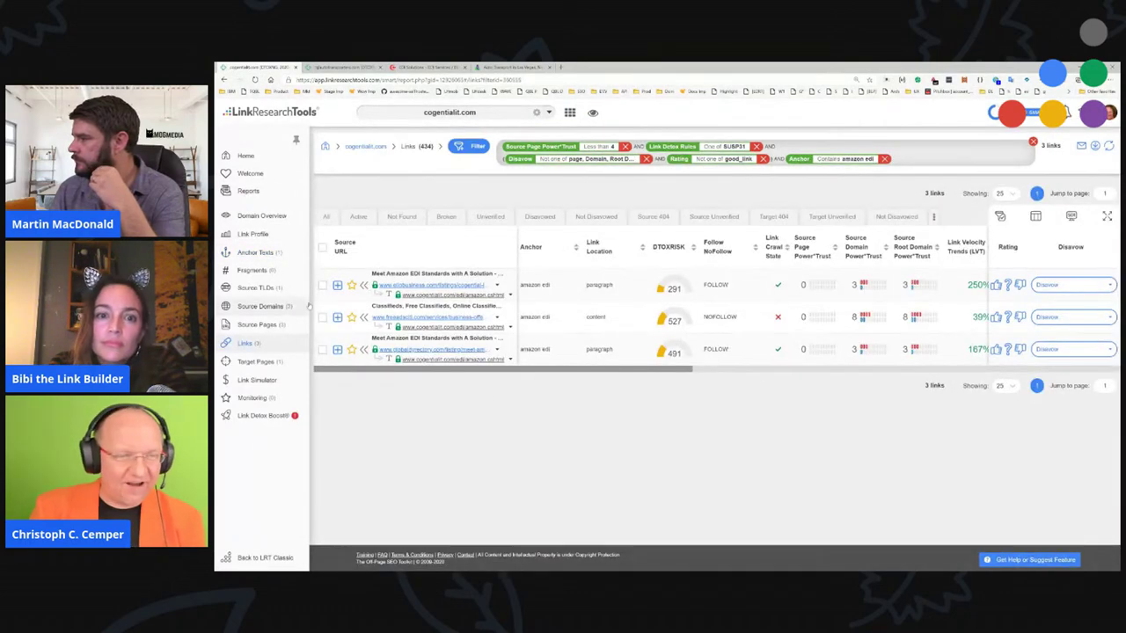
- Expand the link trace of the first "amazon edi" link and open its source page in a new tab
left_click(337, 286)
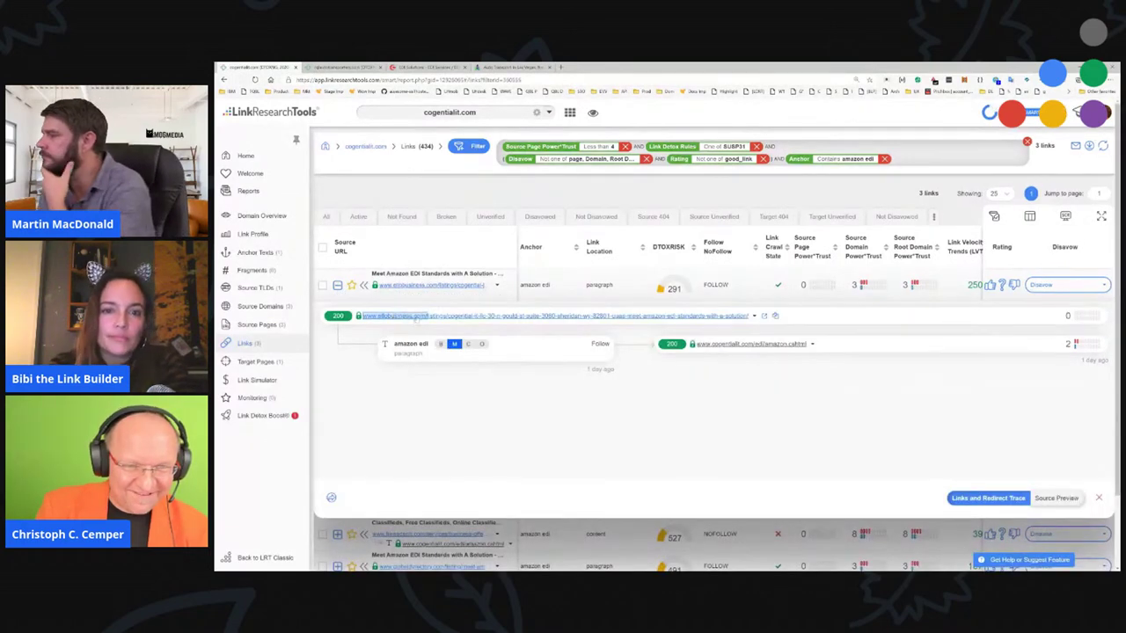
triple_click(454, 319)
left_click(552, 291)
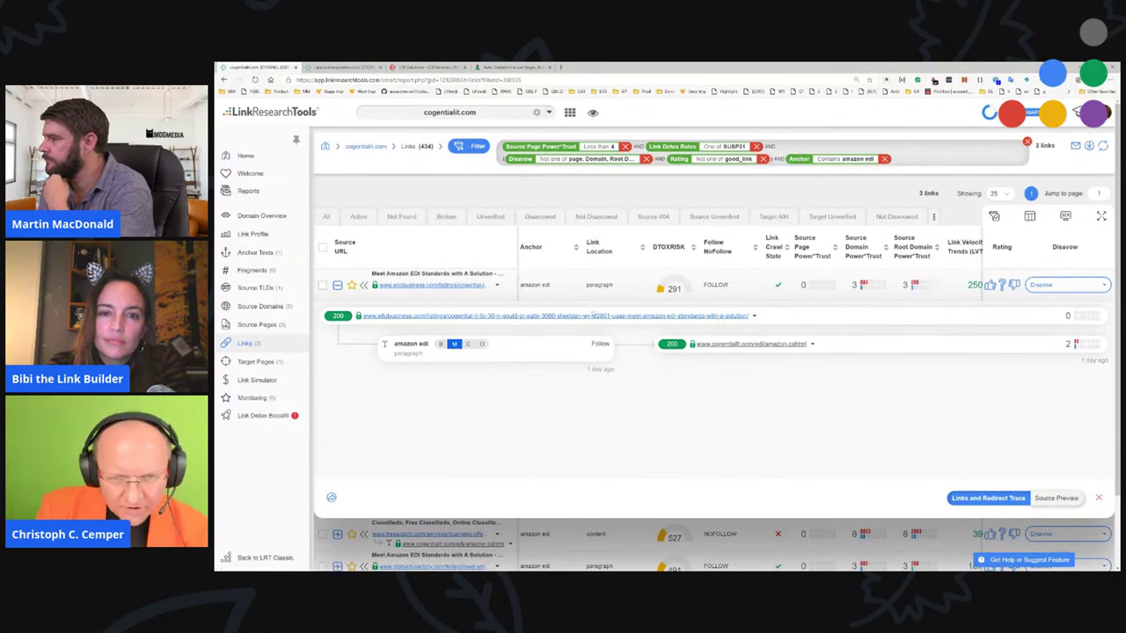
left_click(763, 316)
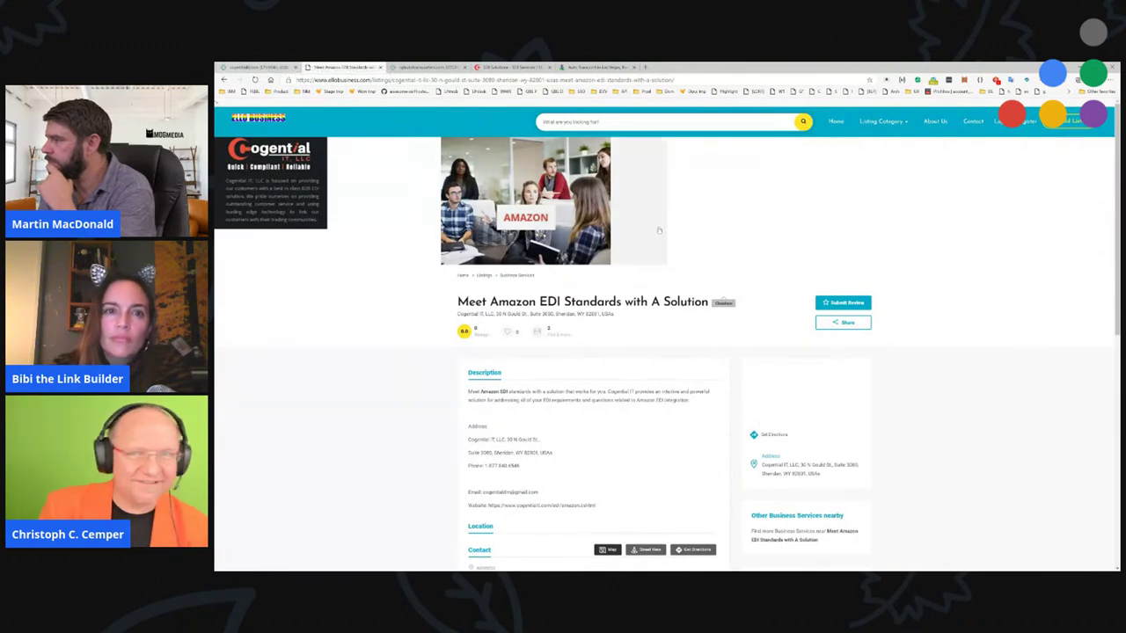
- Enlarge and read through the Amazon EDI business listing, then return to the link report and collapse the link's details
key("ctrl+plus")
key("ctrl+plus")
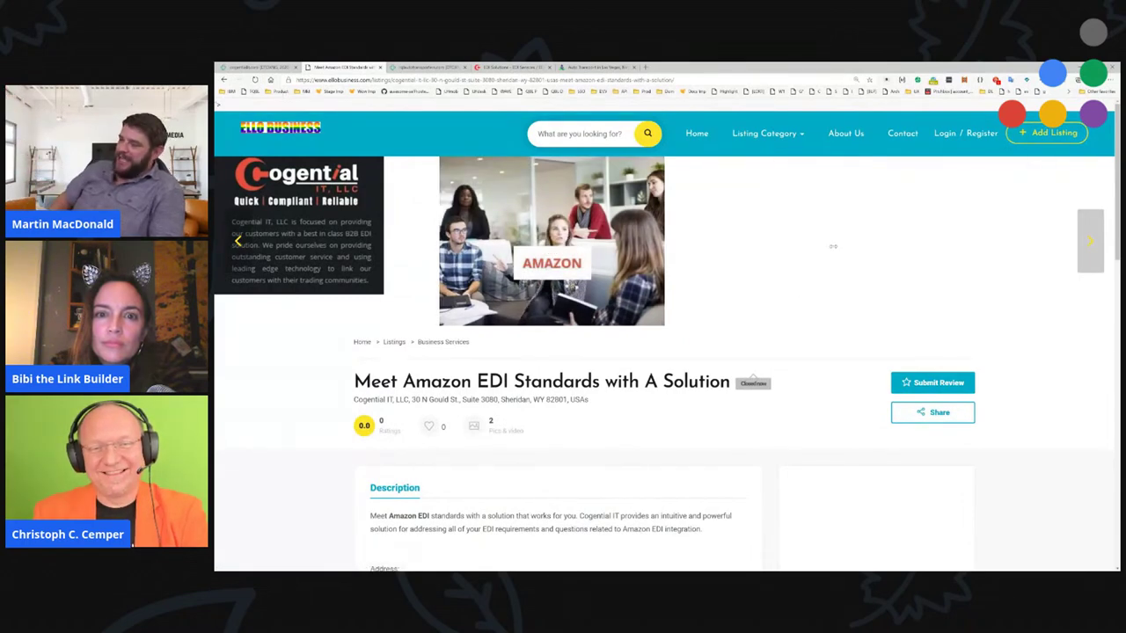
scroll(827, 265, "down", 5)
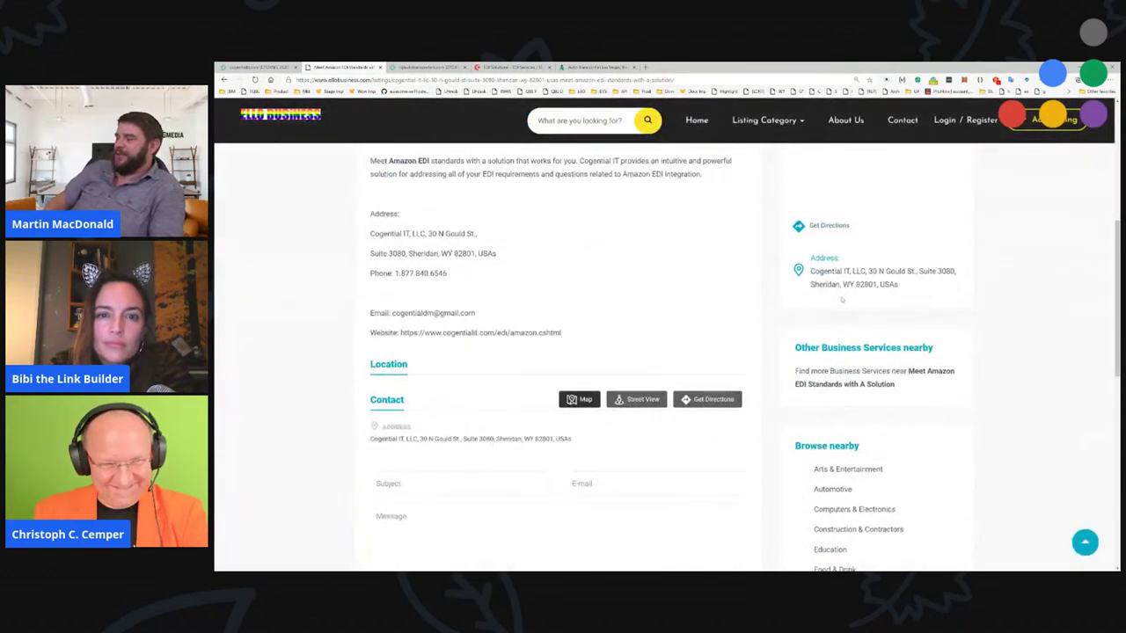
scroll(840, 302, "down", 4)
scroll(804, 367, "up", 7)
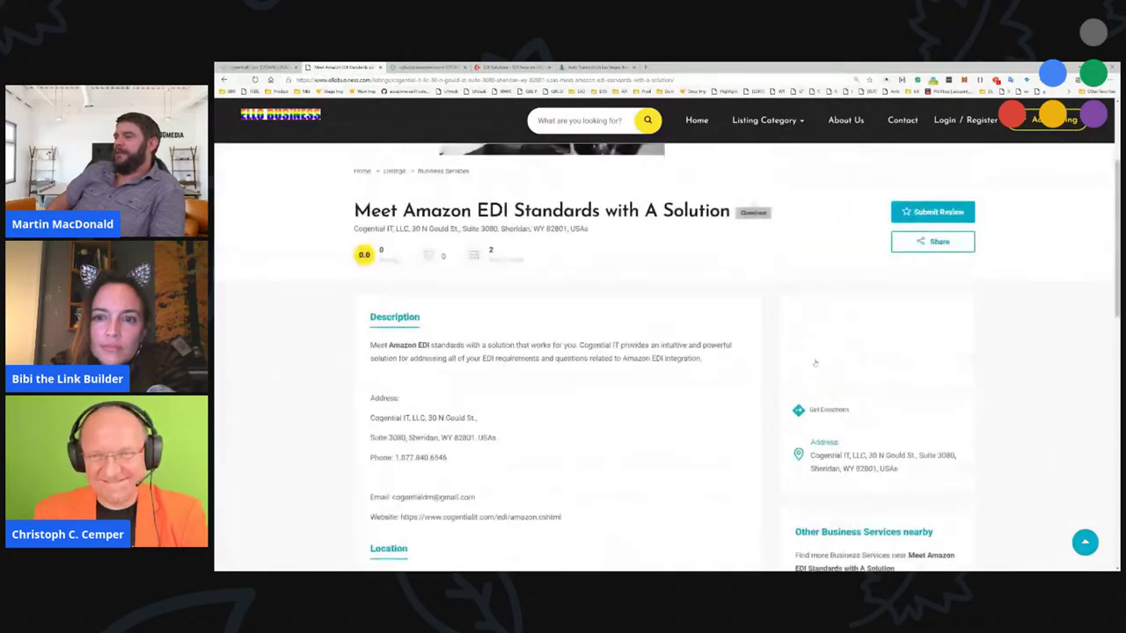
mouse_move(763, 133)
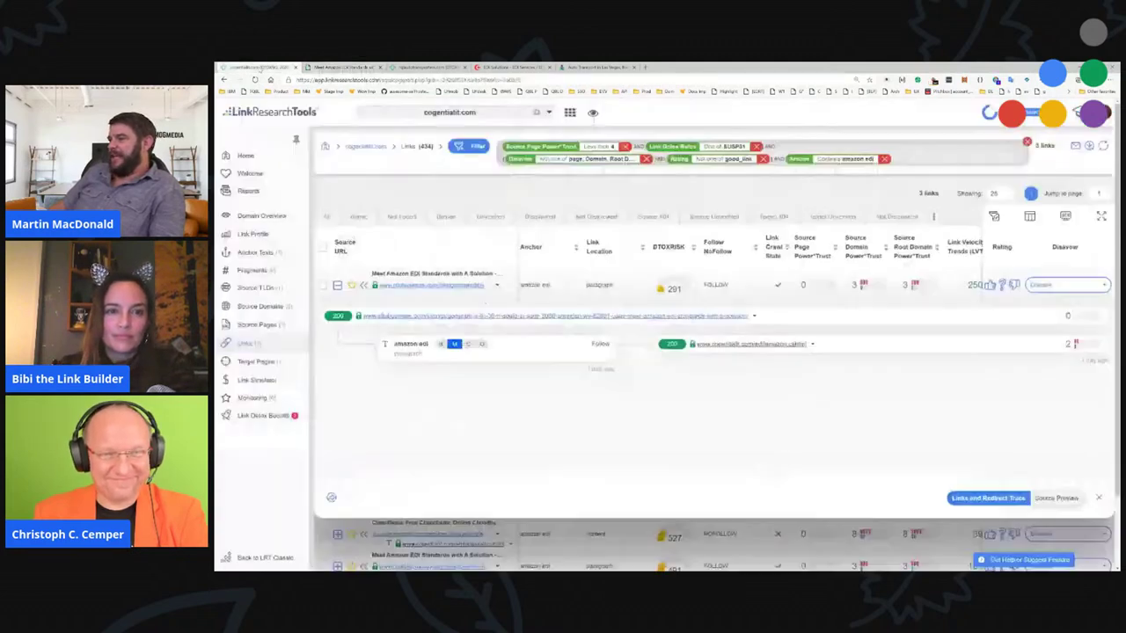
key("ctrl+shift+Tab")
left_click(337, 286)
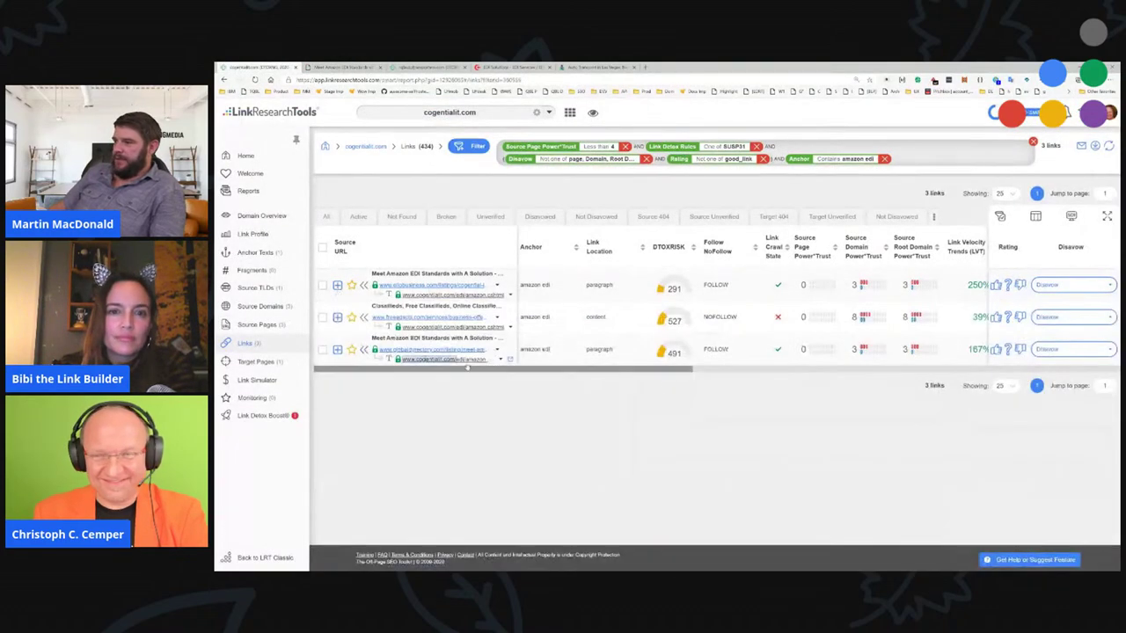
- Open the page-by-page link review for the "amazon edi" links and page through the source pages
left_click(672, 320)
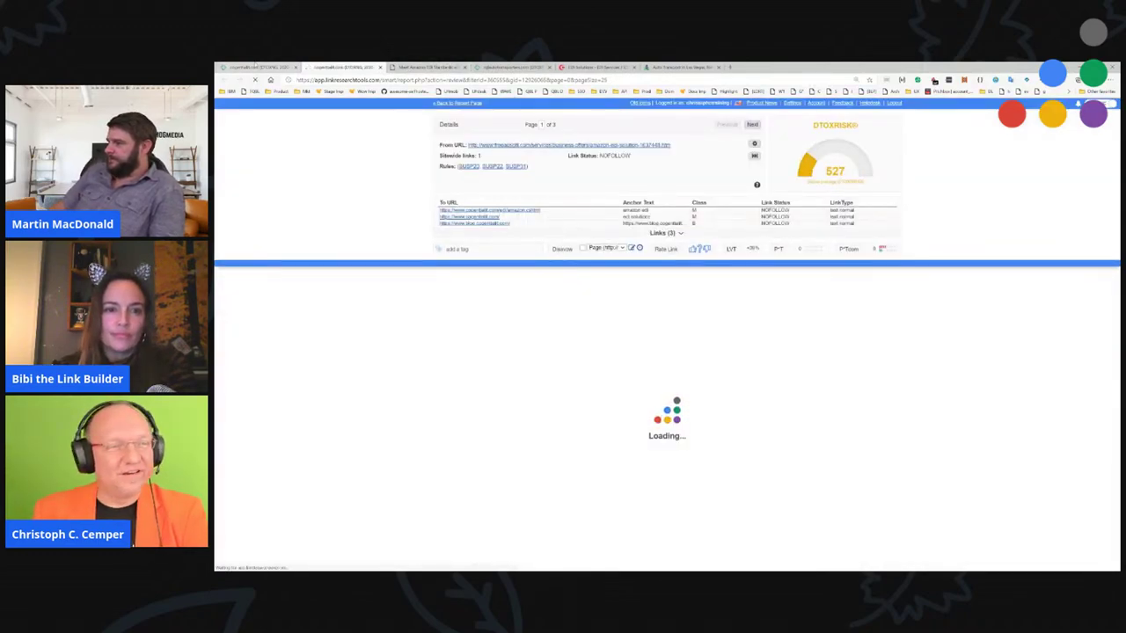
left_click(259, 67)
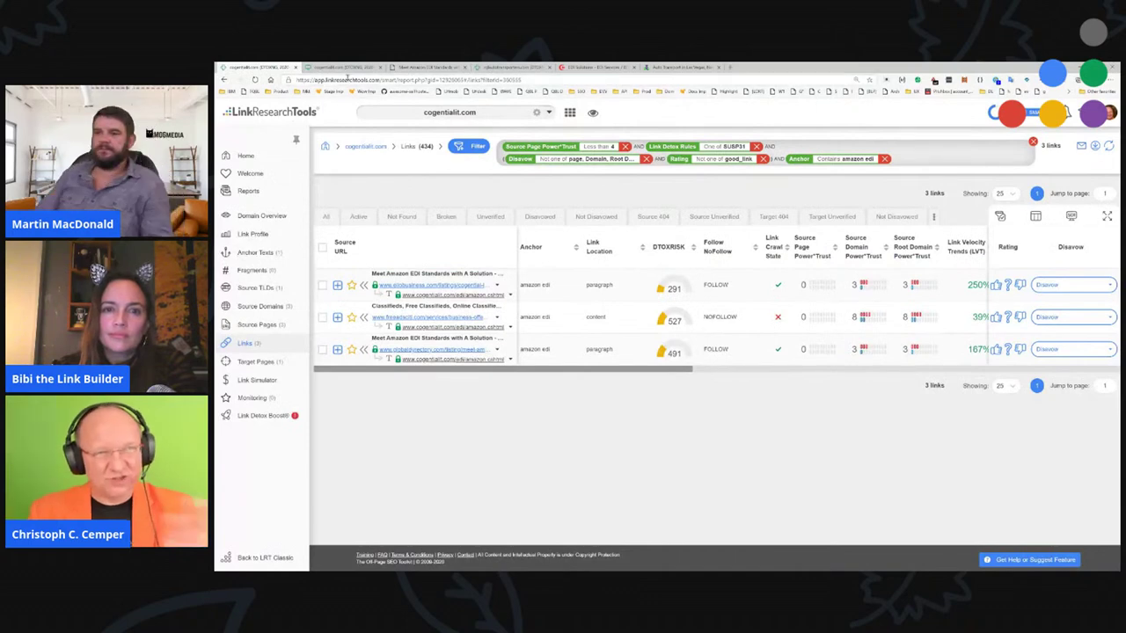
key("ctrl+Tab")
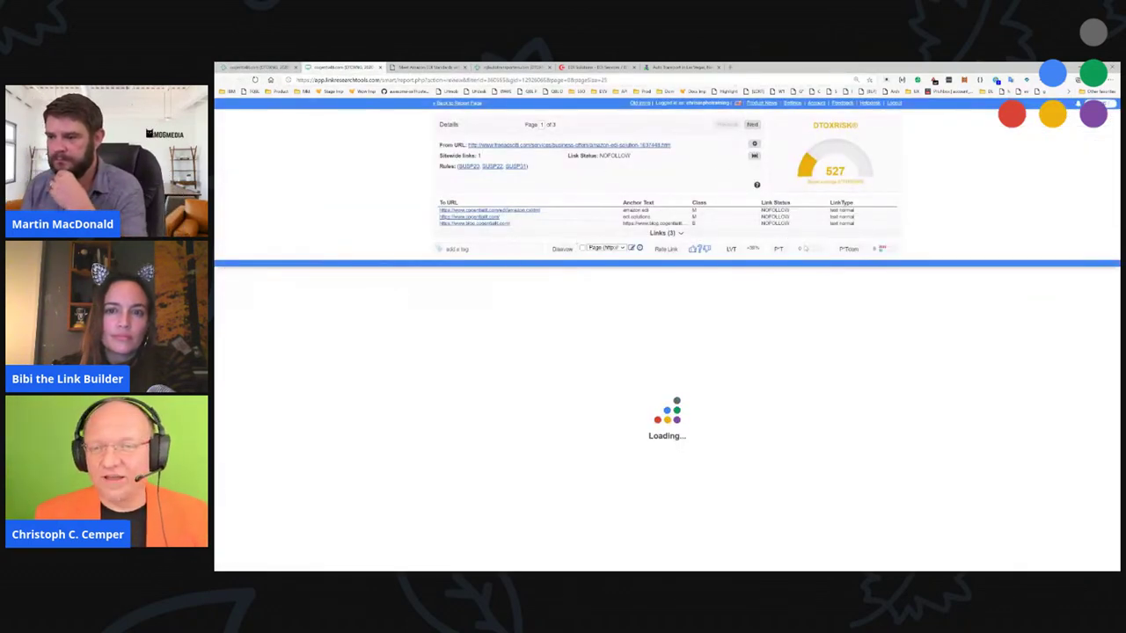
left_click(752, 125)
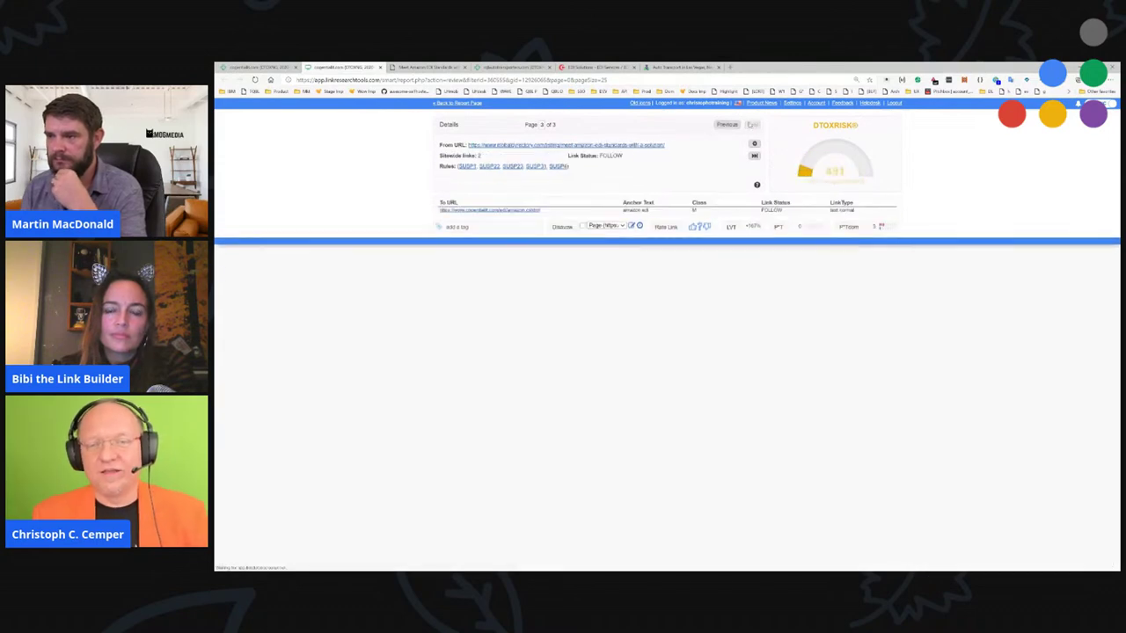
left_click(750, 124)
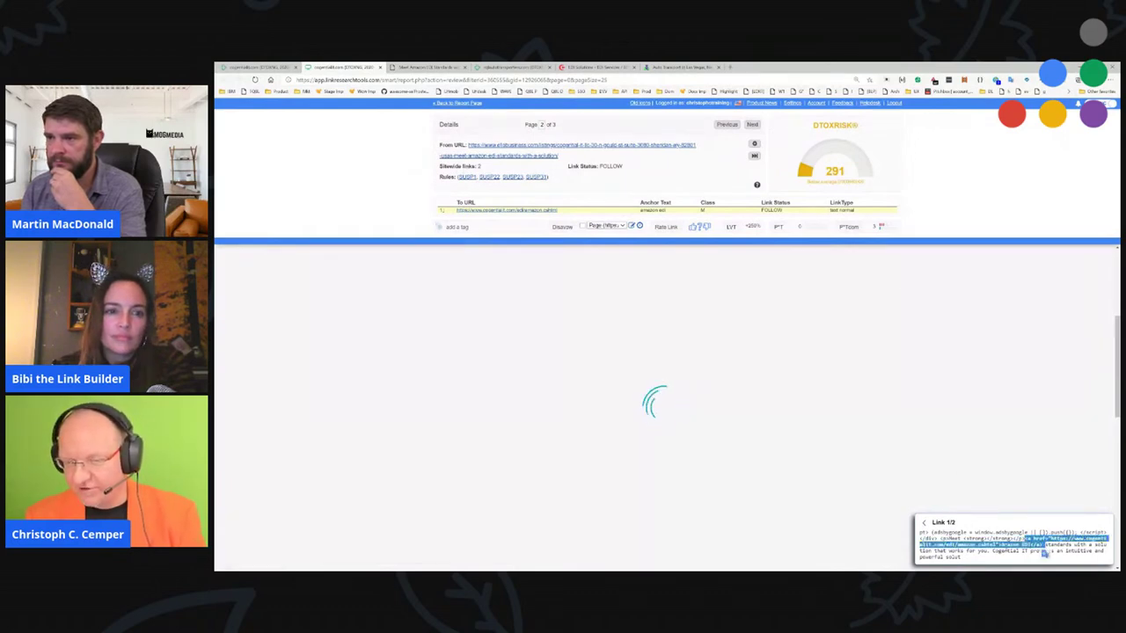
- Compare the "Amazon EDI" link code and surrounding text on the reviewed source pages, then close the link review
left_click(986, 551)
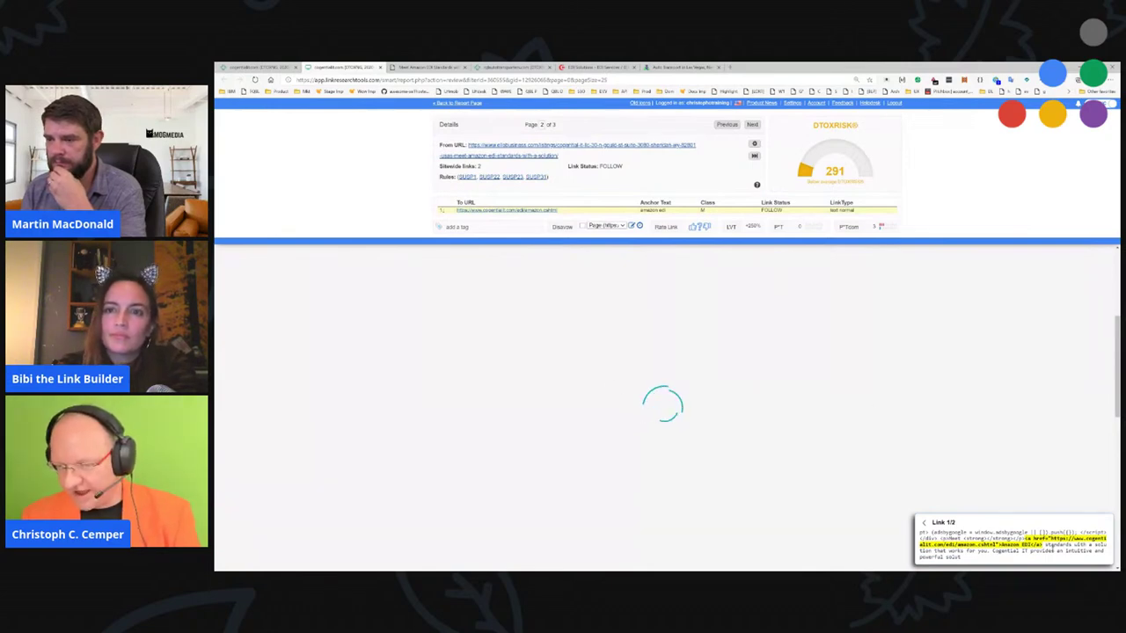
left_click_drag(1024, 537, 1044, 546)
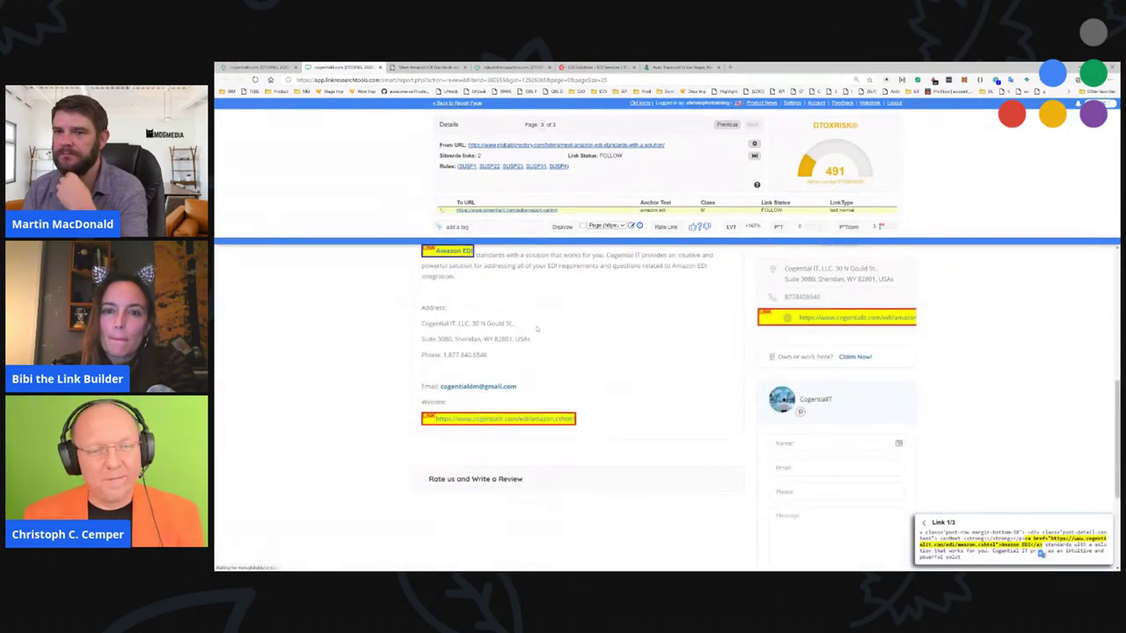
key("Left")
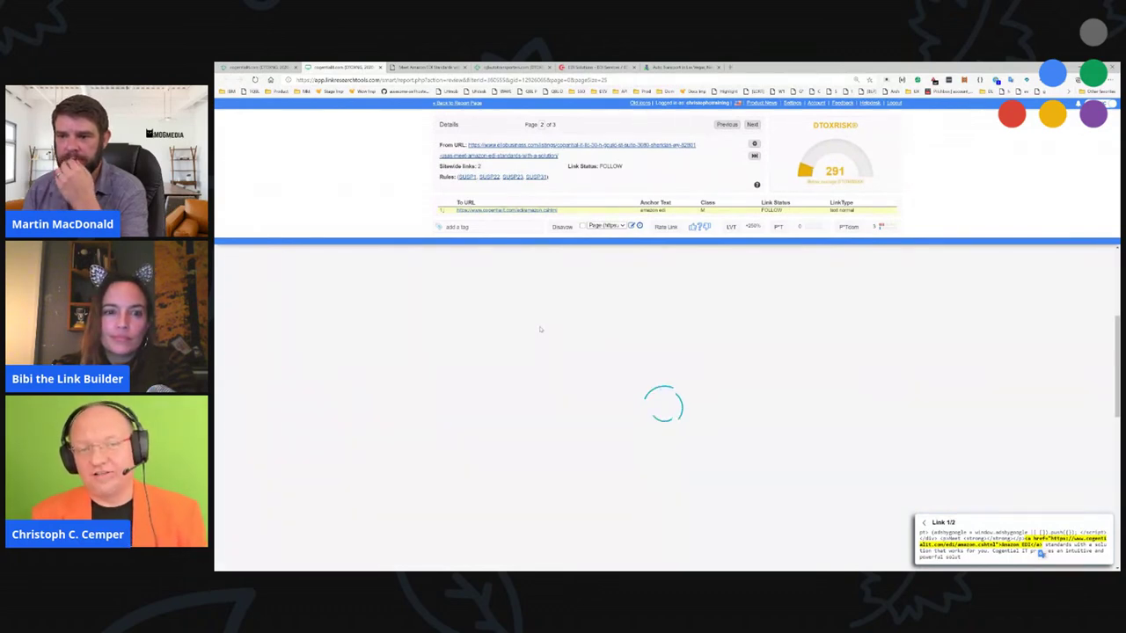
key("Left")
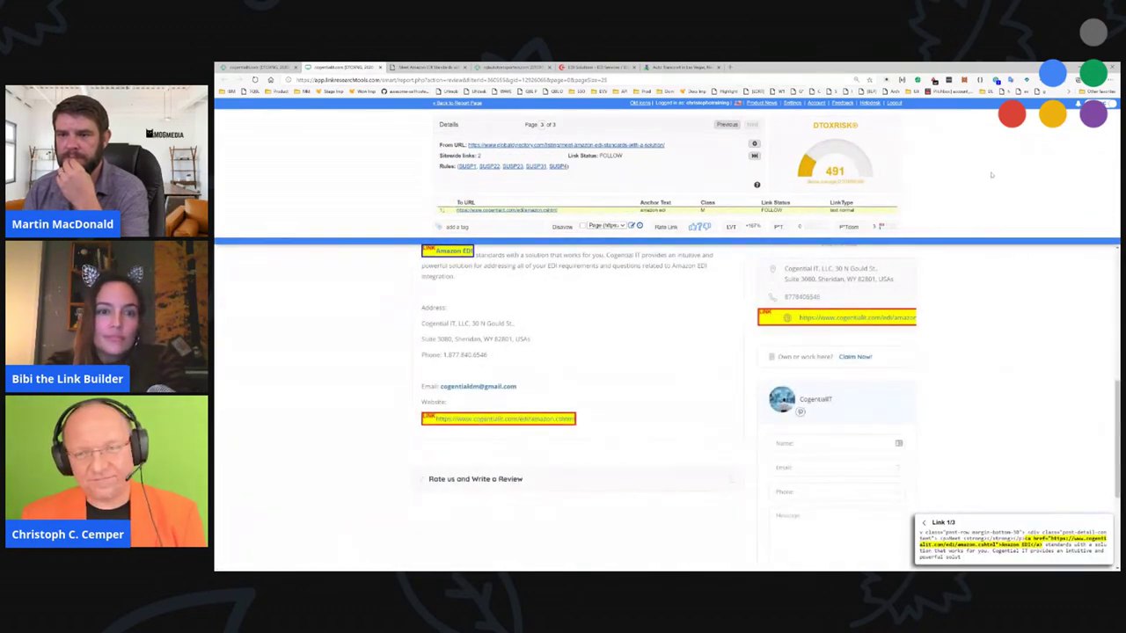
key("ctrl+w")
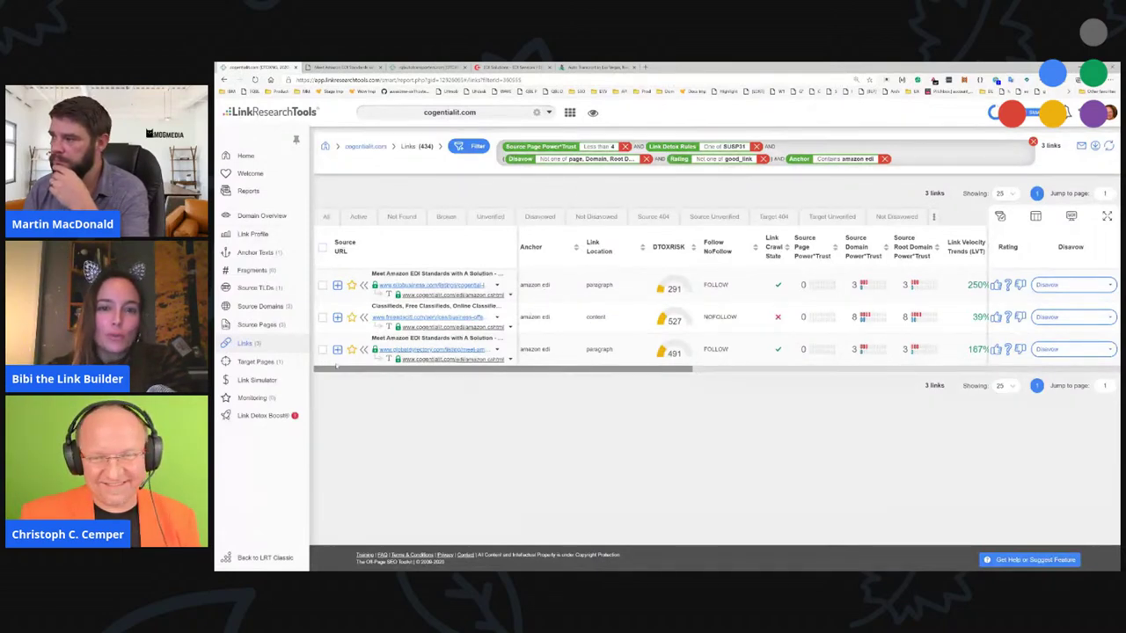
- Disavow all three "amazon edi" links at Root-Domain level and apply the change
left_click(322, 248)
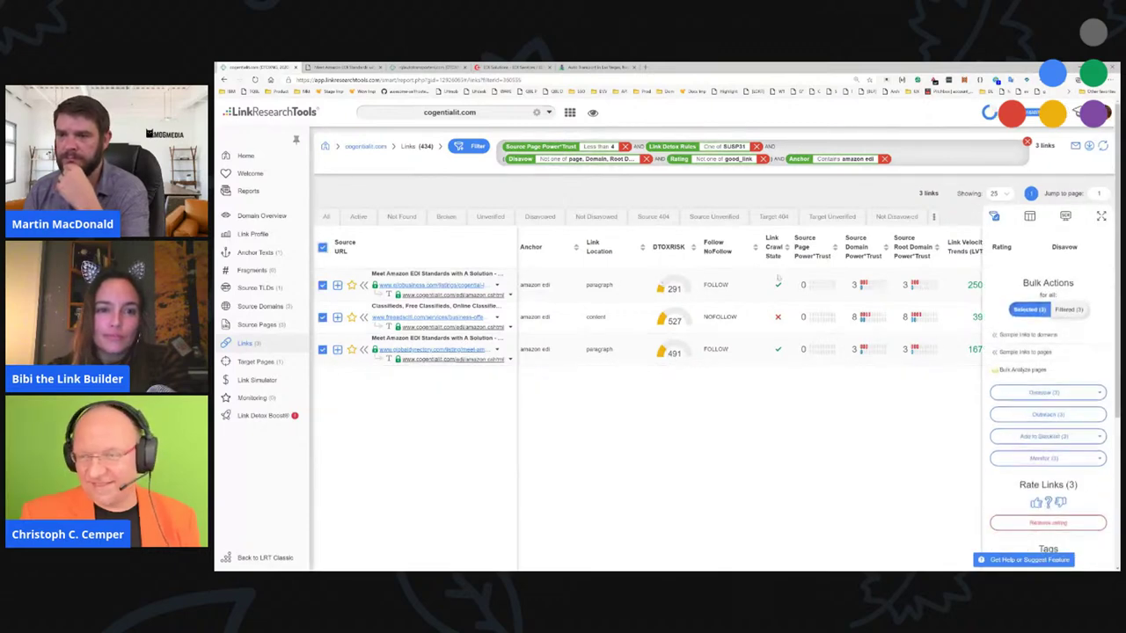
left_click(1096, 392)
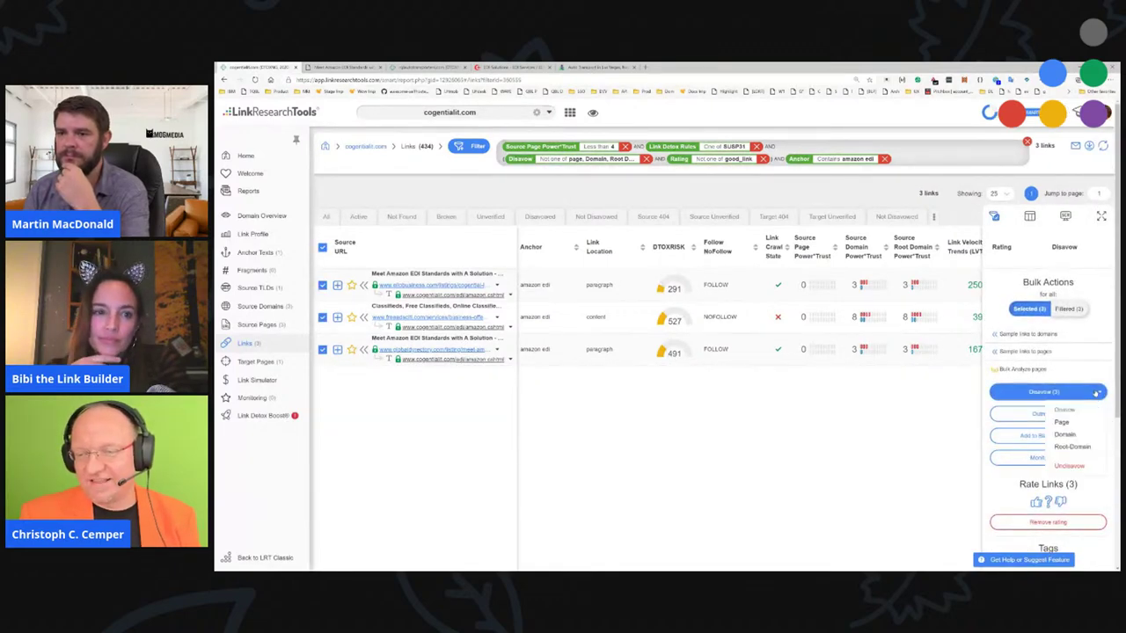
left_click(1075, 447)
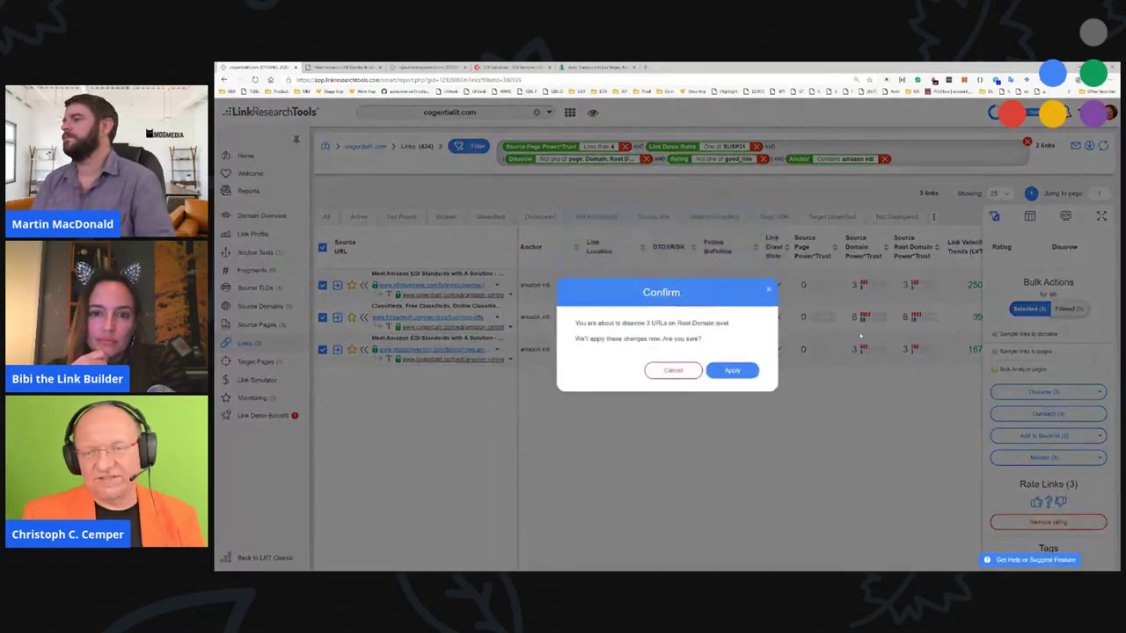
left_click(730, 370)
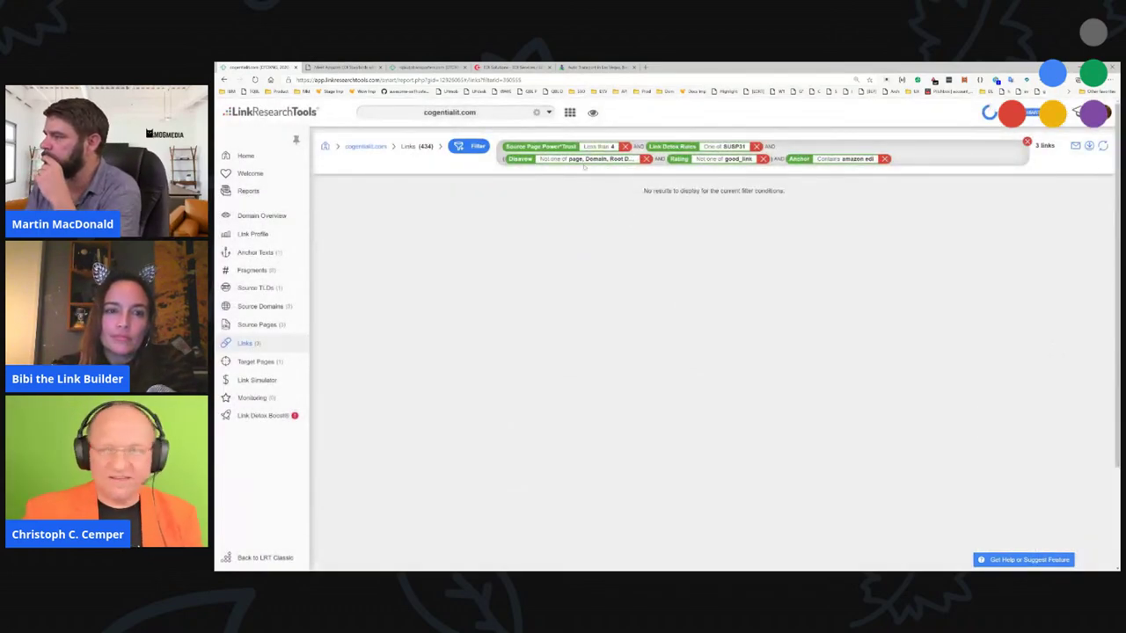
- Remove the "amazon edi" anchor filter and return to the anchor texts of the remaining suspicious links
left_click(883, 159)
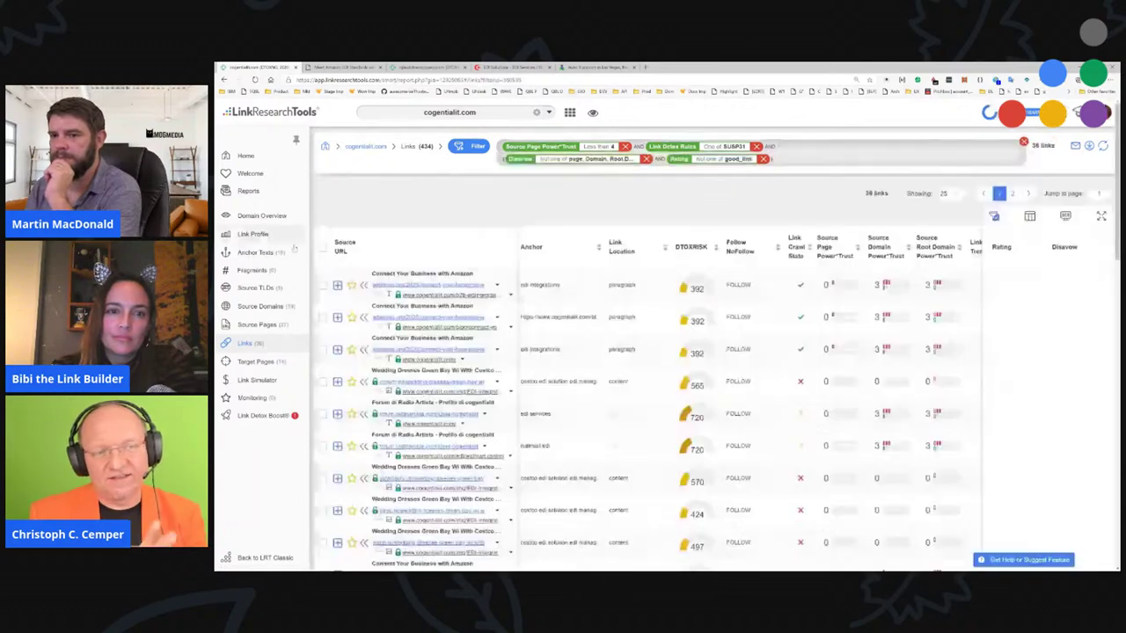
left_click(294, 251)
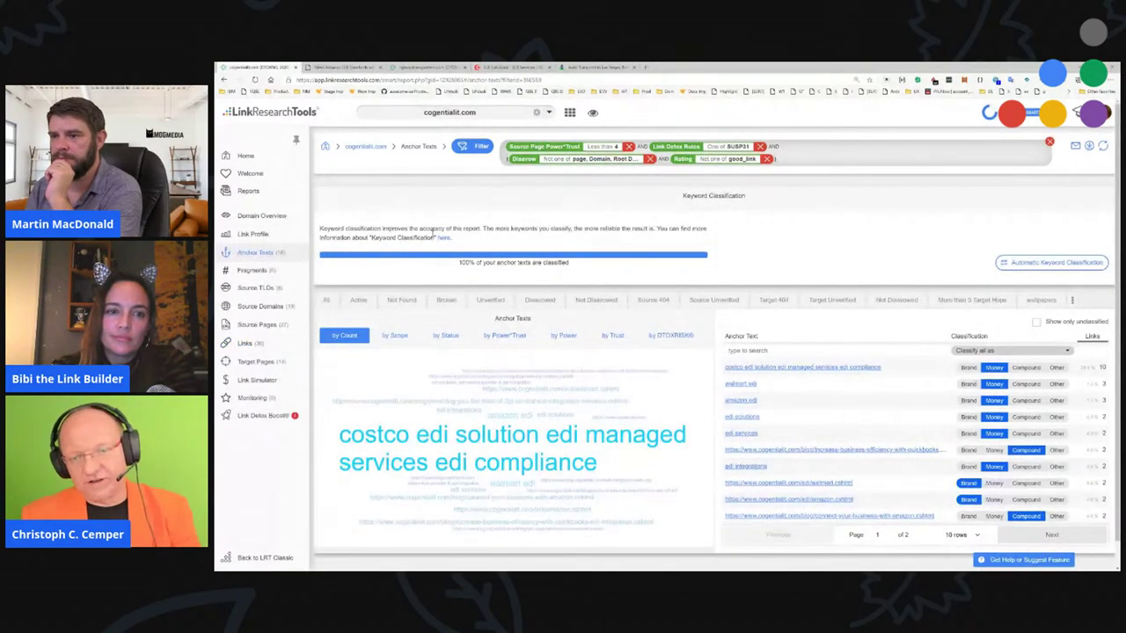
left_click_drag(730, 402, 728, 410)
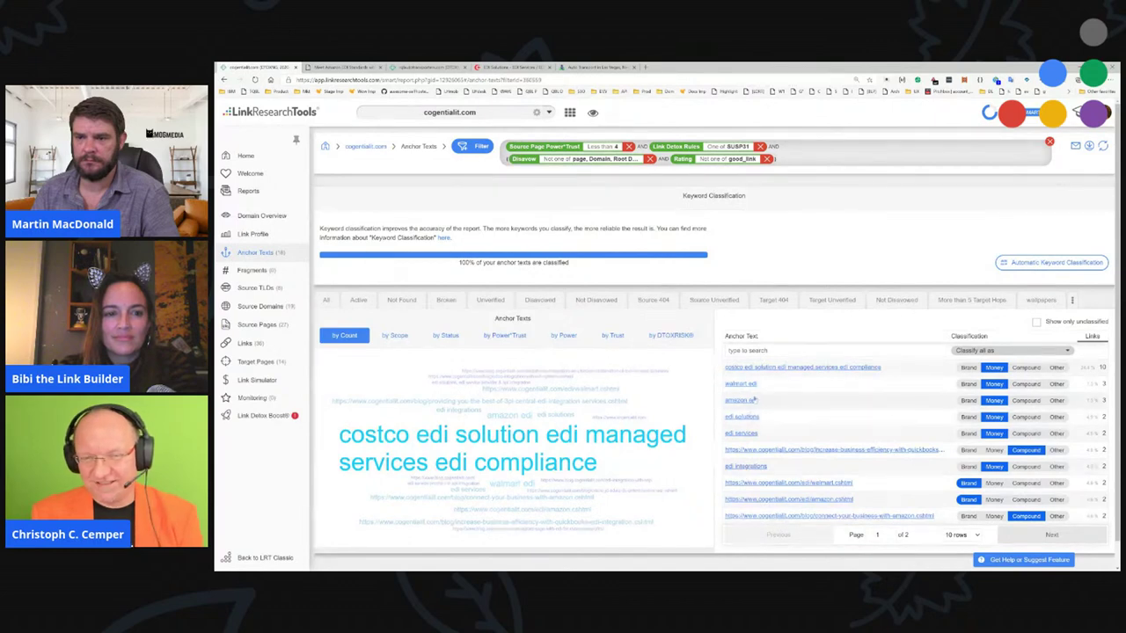
- Show the anchor texts by DTOXRISK and list the links for "edi solutions, edi service provider & api integration"
left_click(670, 335)
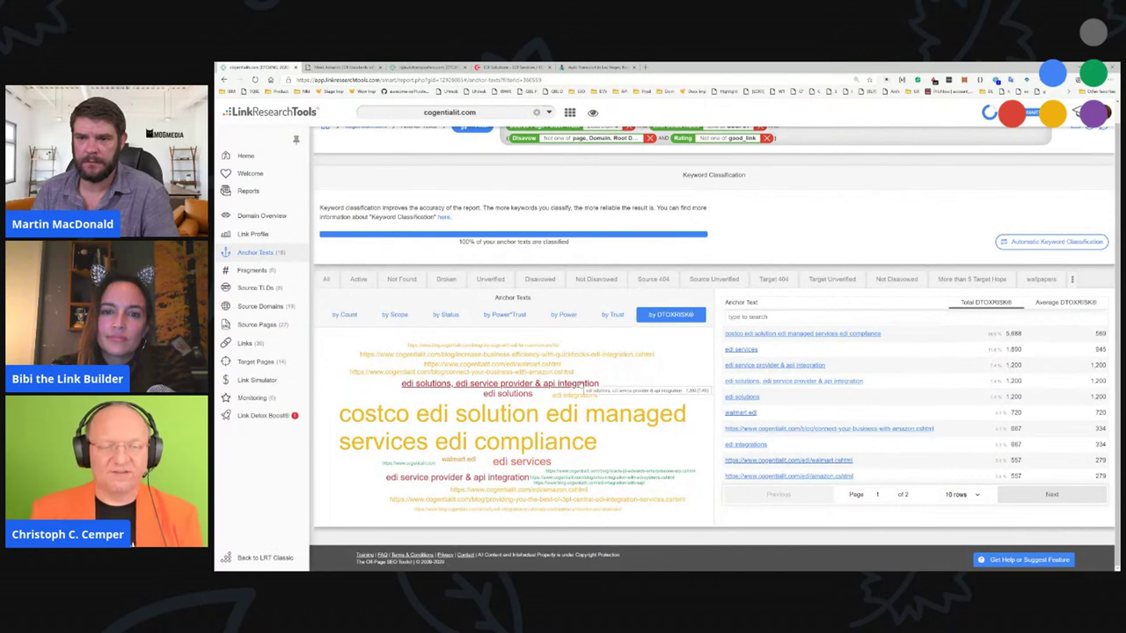
left_click(516, 385)
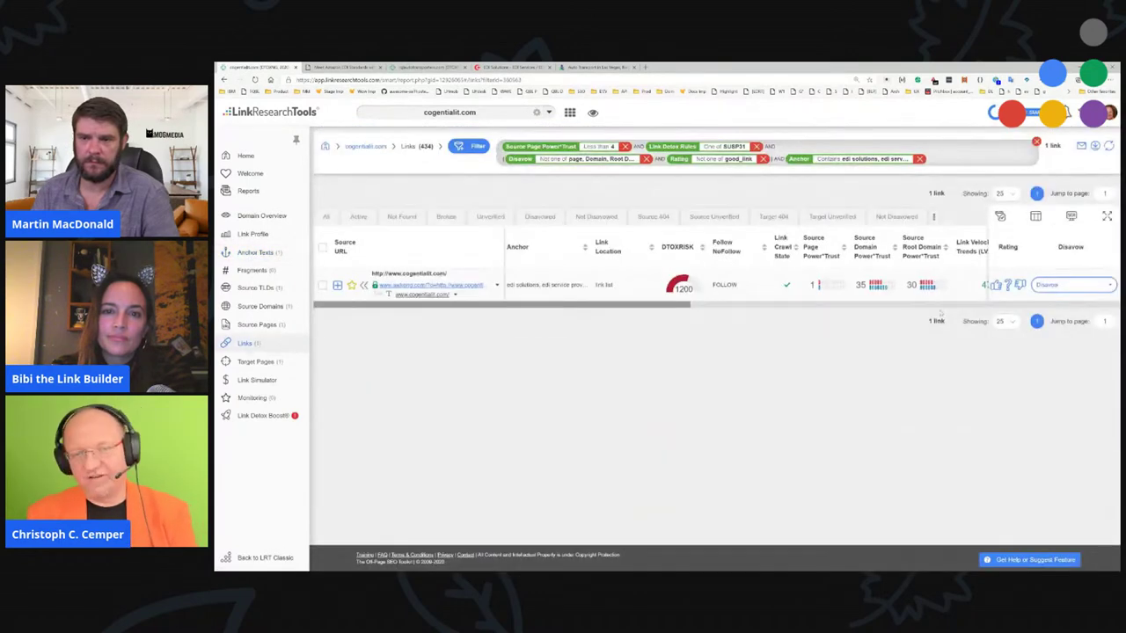
- Expand the "edi solutions, edi service provider & api integration" link and examine its source URL and redirect trace
triple_click(437, 287)
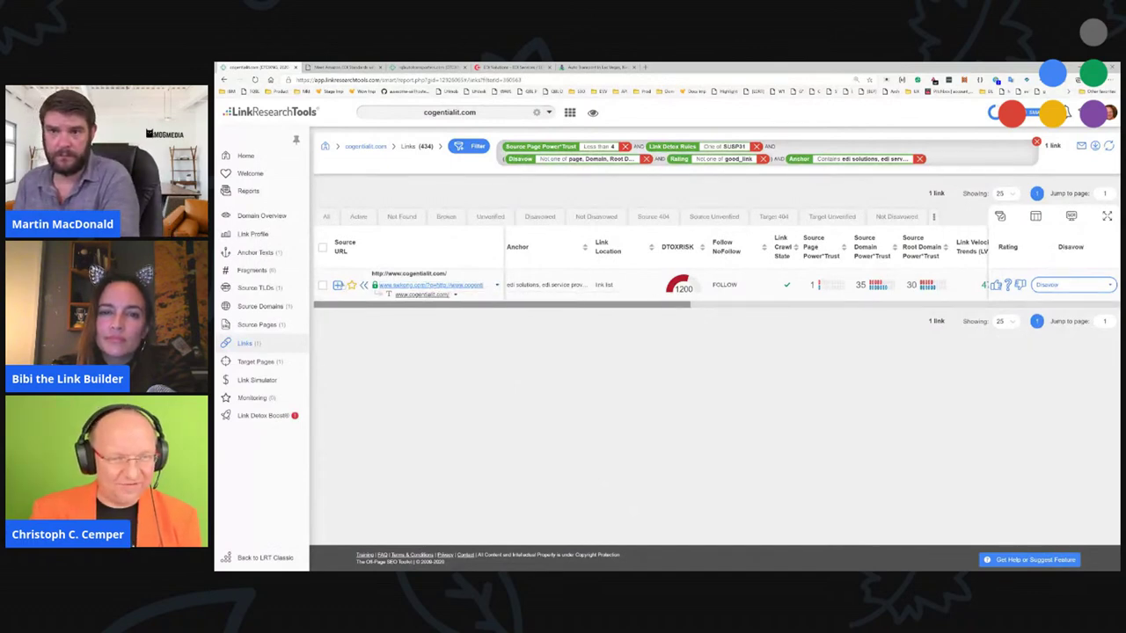
left_click(338, 285)
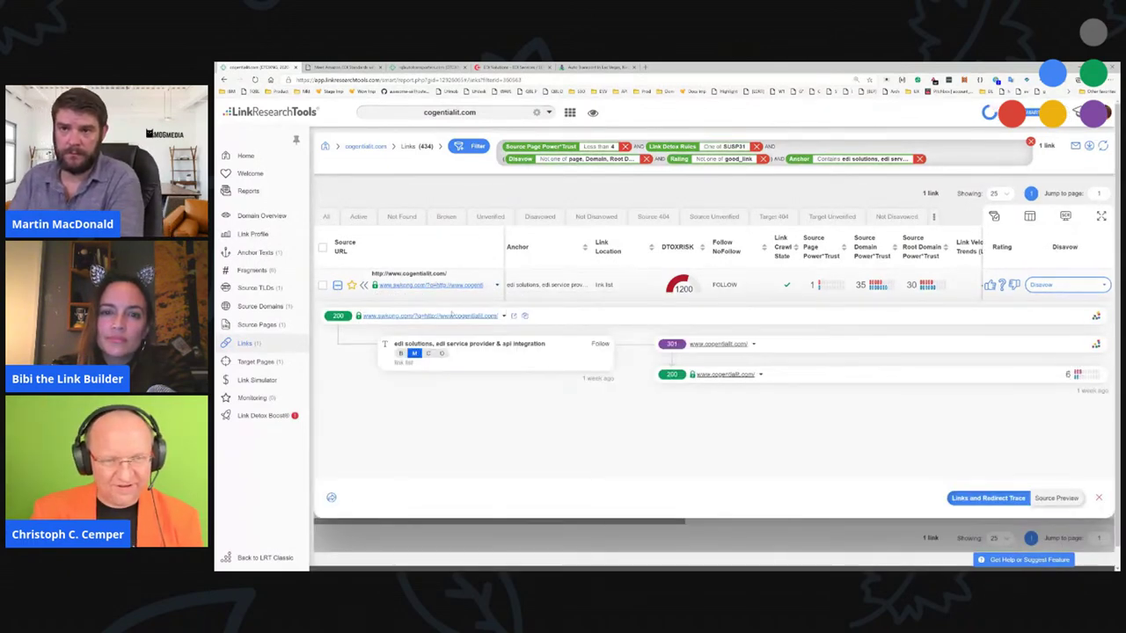
left_click_drag(362, 316, 411, 316)
left_click(406, 315)
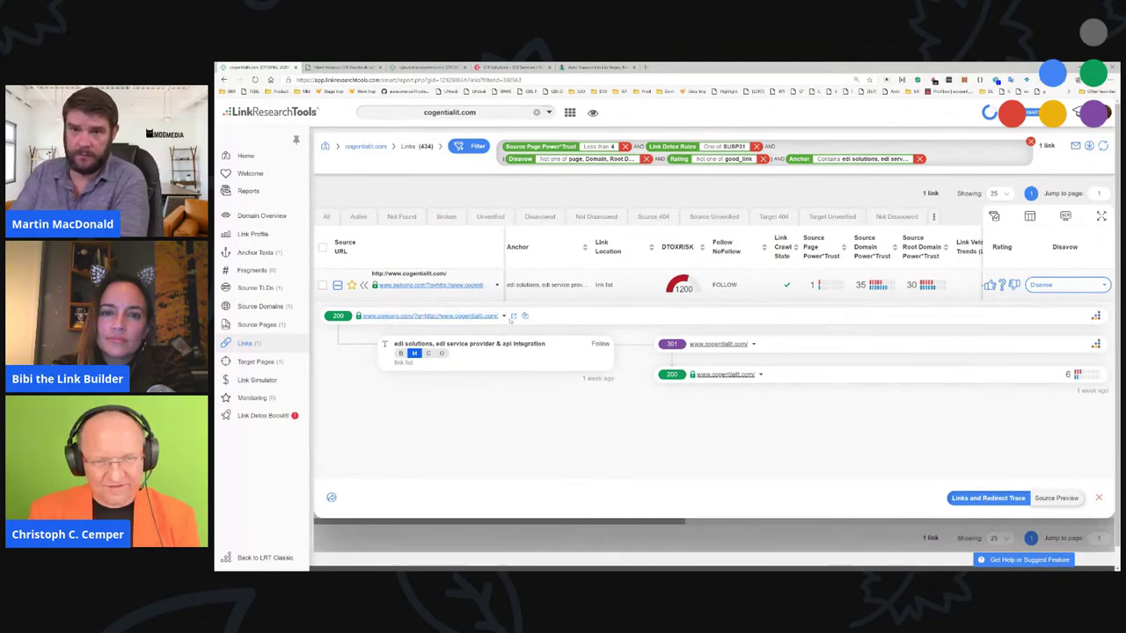
- Disavow the "edi solutions, edi service provider & api integration" link at Root-Domain level
left_click(1056, 285)
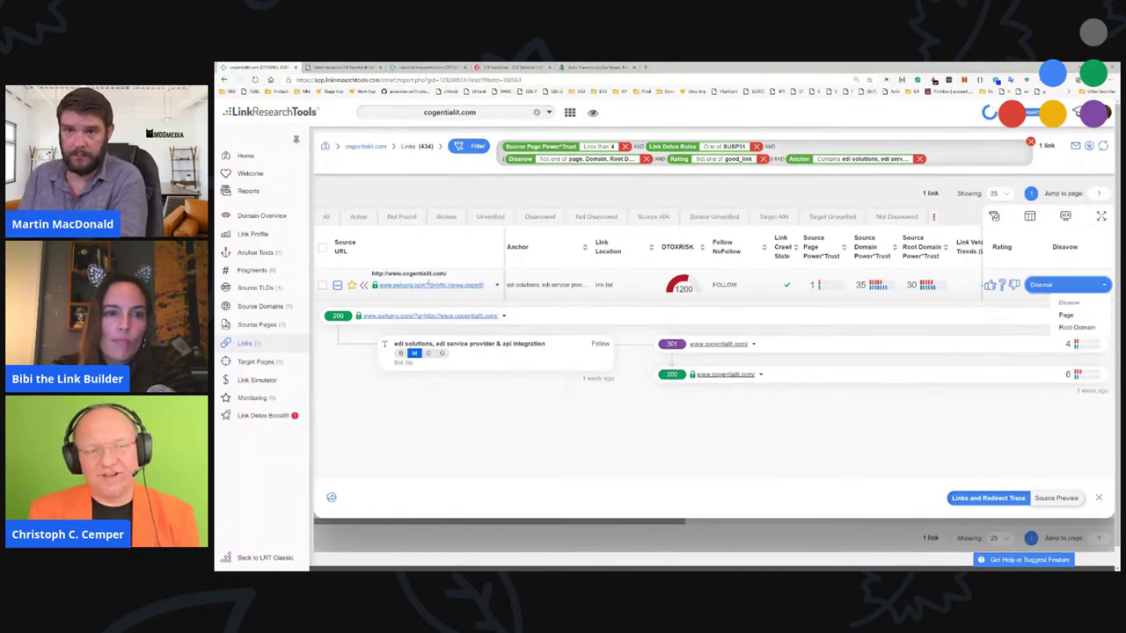
triple_click(428, 284)
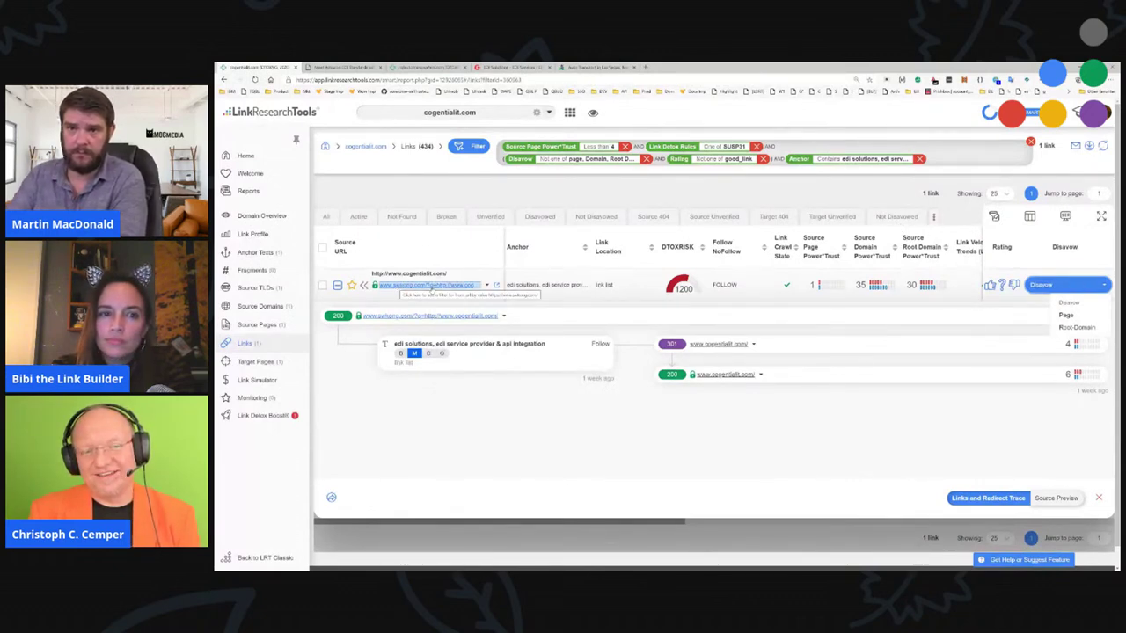
left_click(1074, 329)
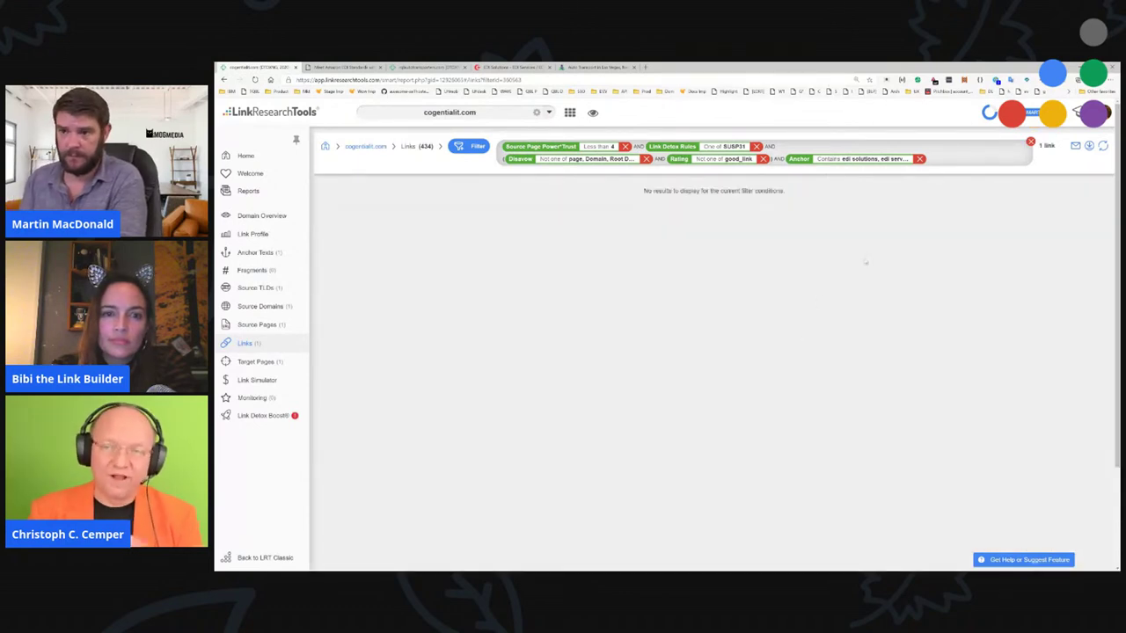
- Clear all link filters and list the source domains sorted by Source Domain Power*Trust, strongest first
left_click(1030, 142)
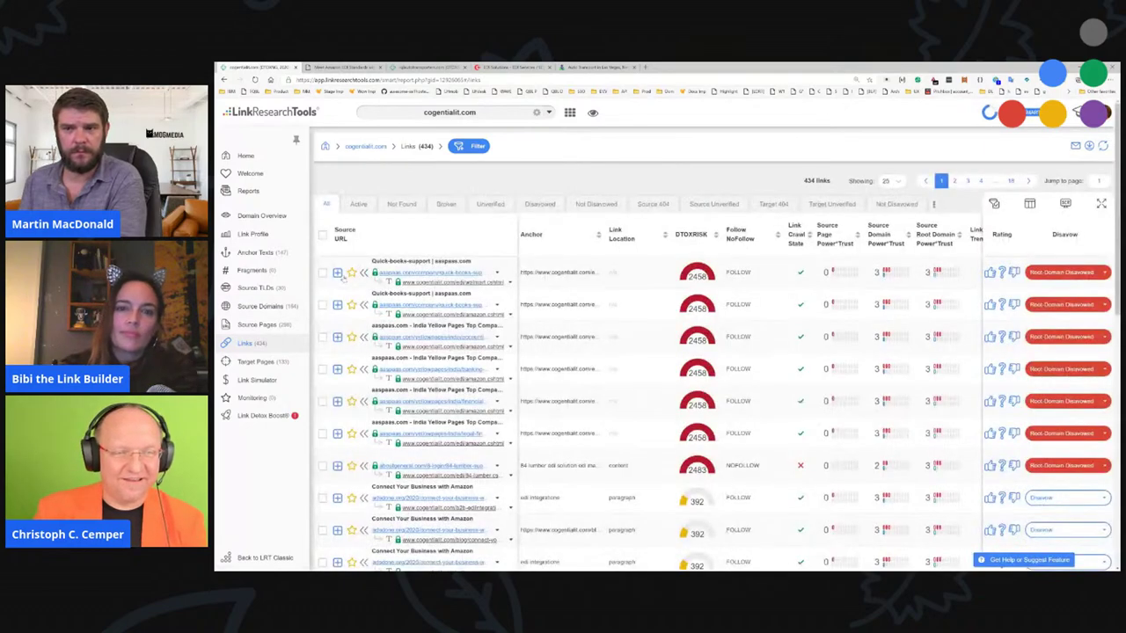
left_click(259, 306)
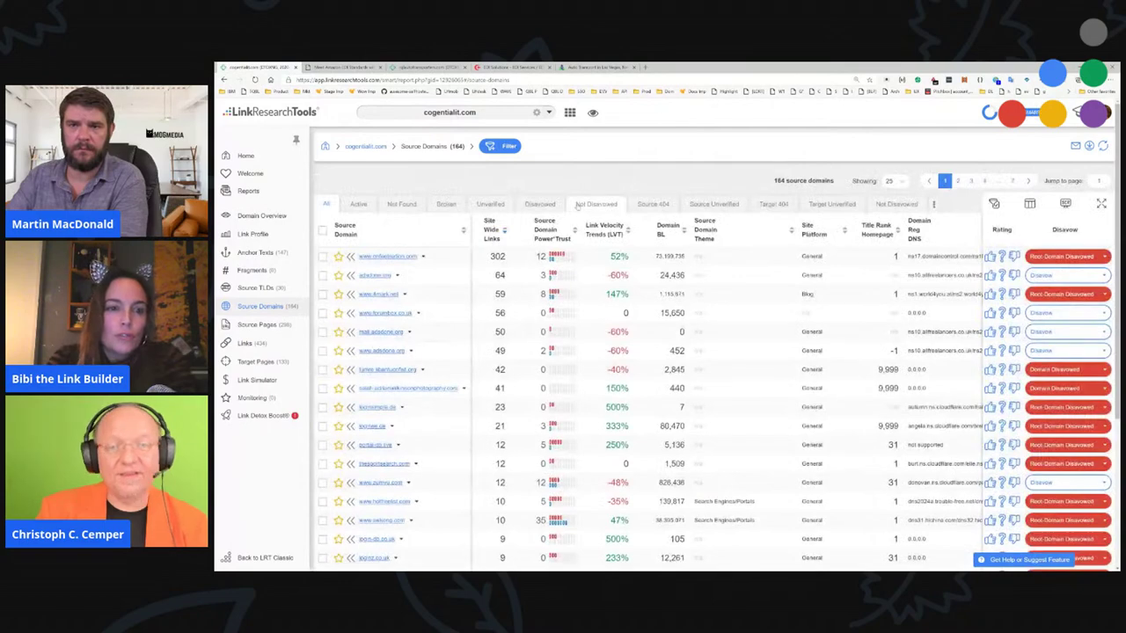
left_click(559, 231)
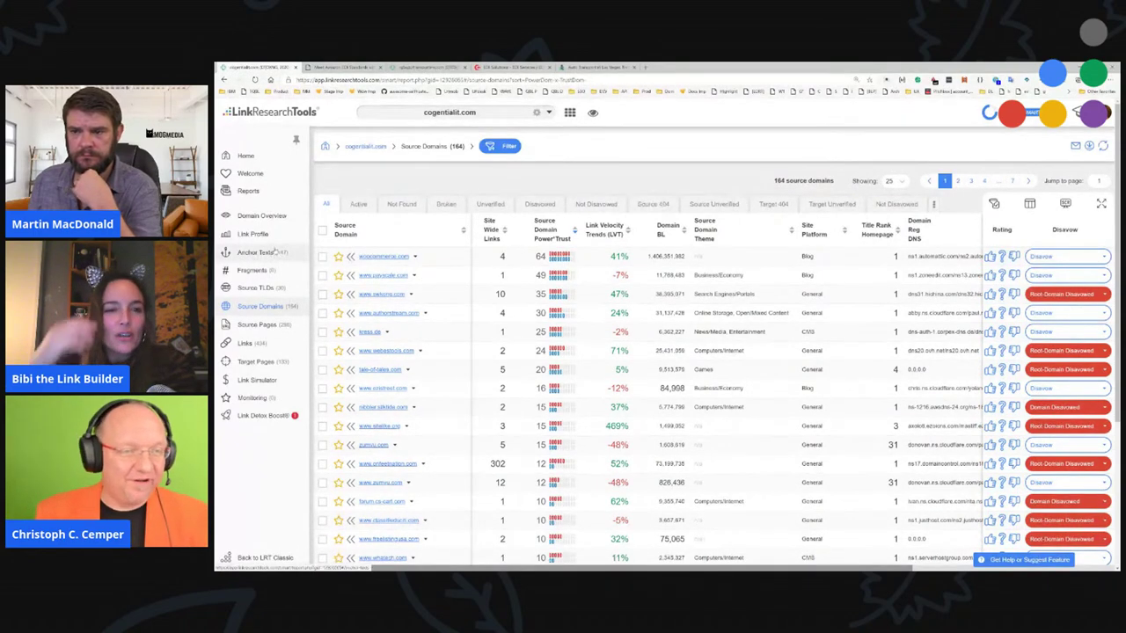
- Open the anchor texts, try the saved wallpapers filter on them and remove it again
left_click(275, 253)
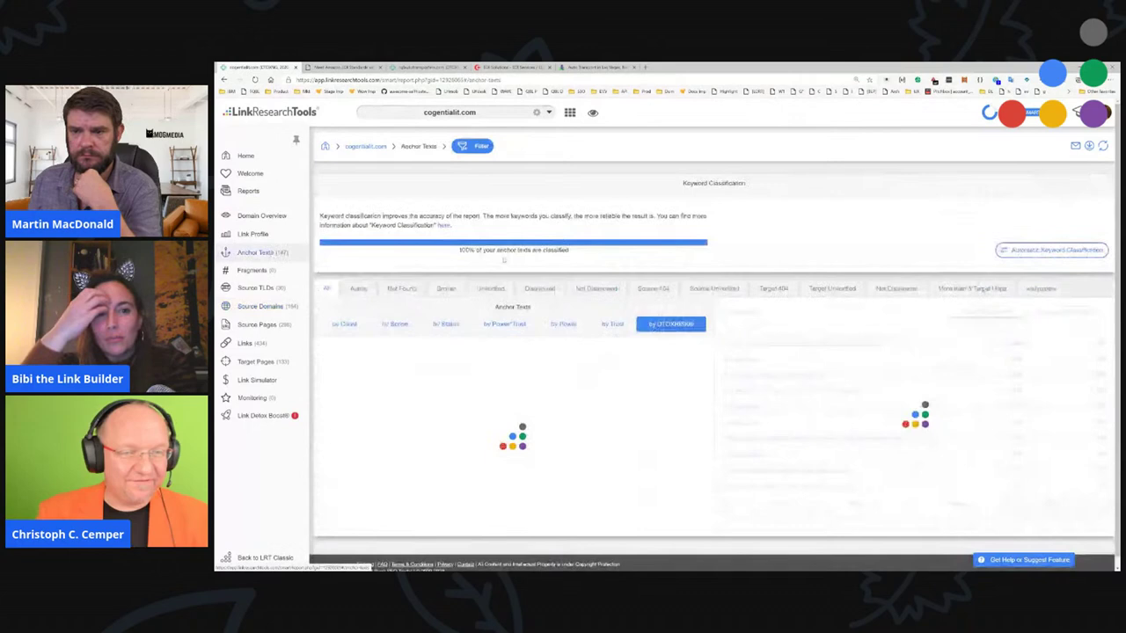
left_click(1029, 290)
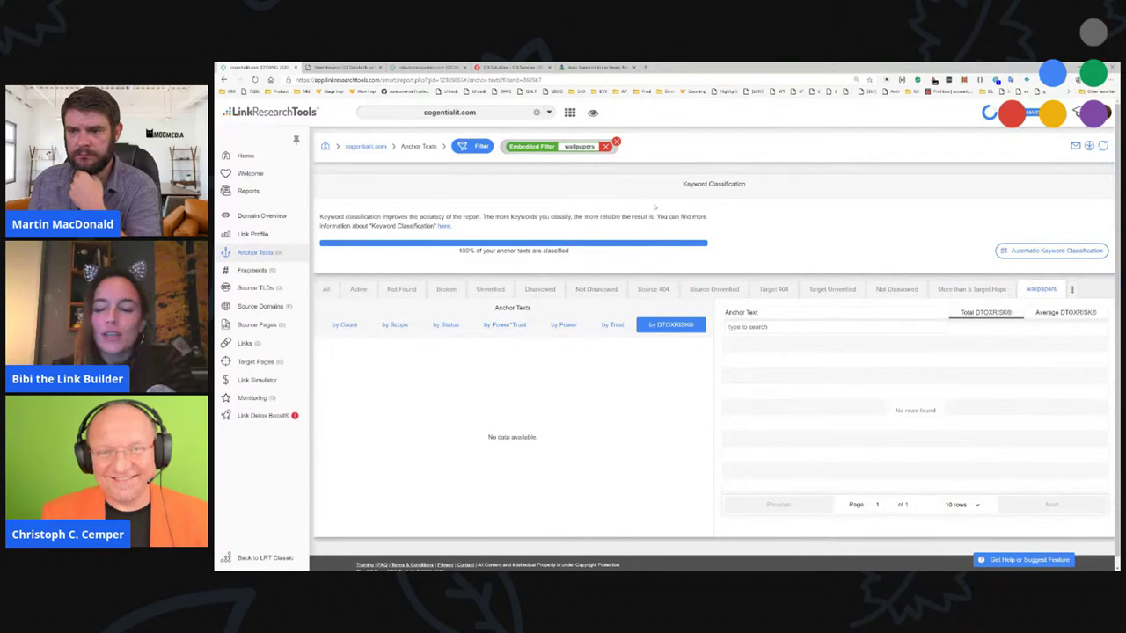
left_click(613, 144)
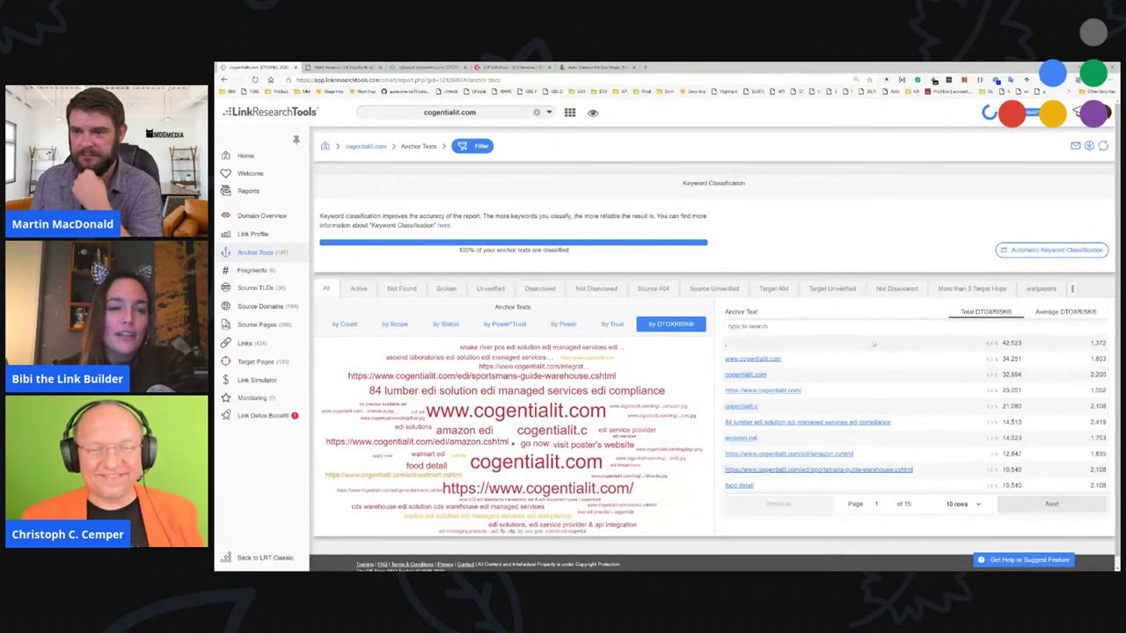
- Rank the anchor texts by Power*Trust, check the source TLD distribution and return to the anchor texts
scroll(849, 311, "down", 1)
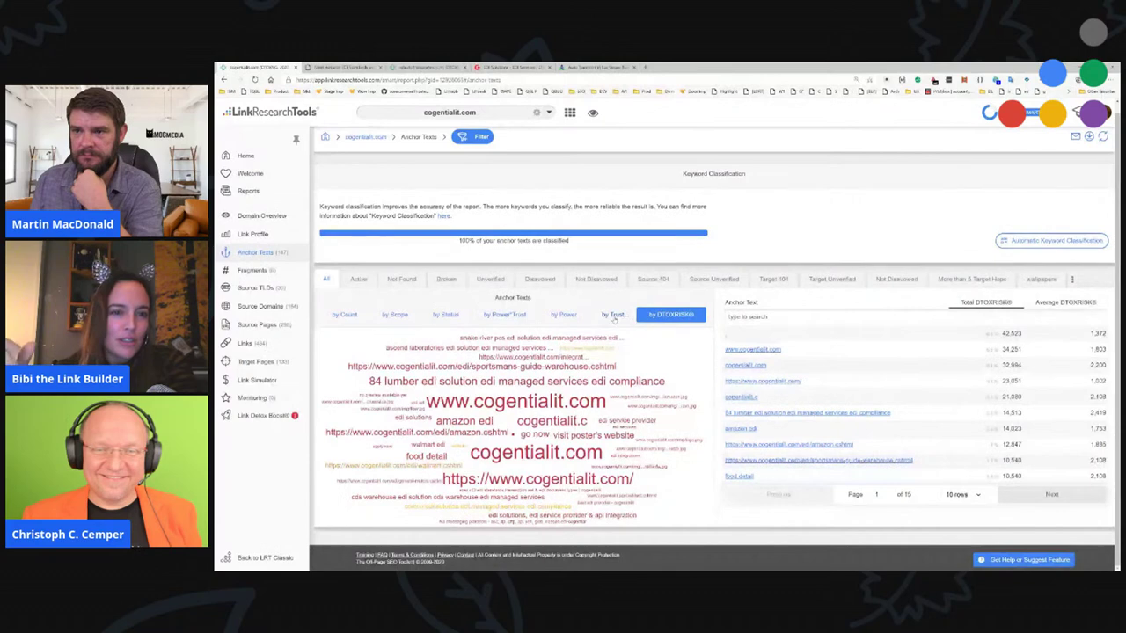
left_click(492, 320)
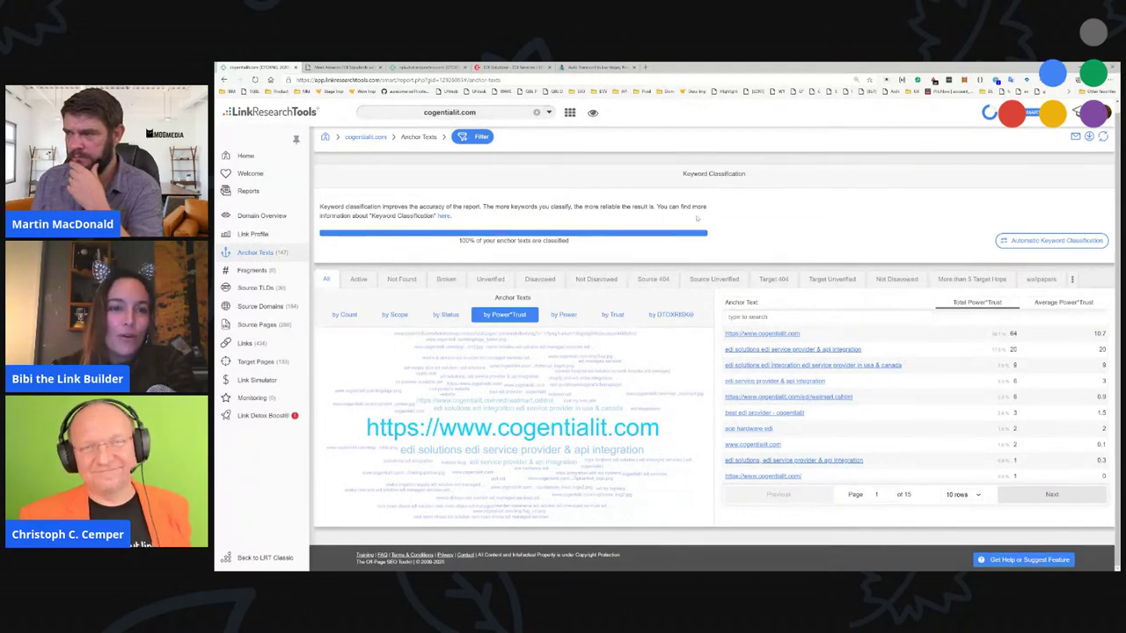
left_click(272, 290)
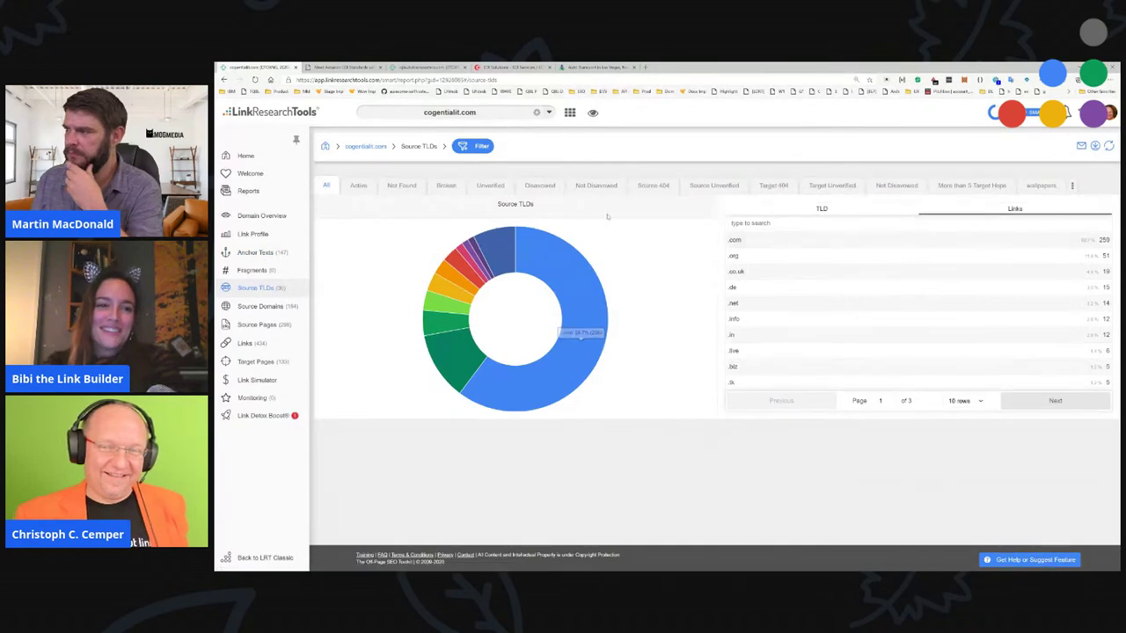
left_click(286, 256)
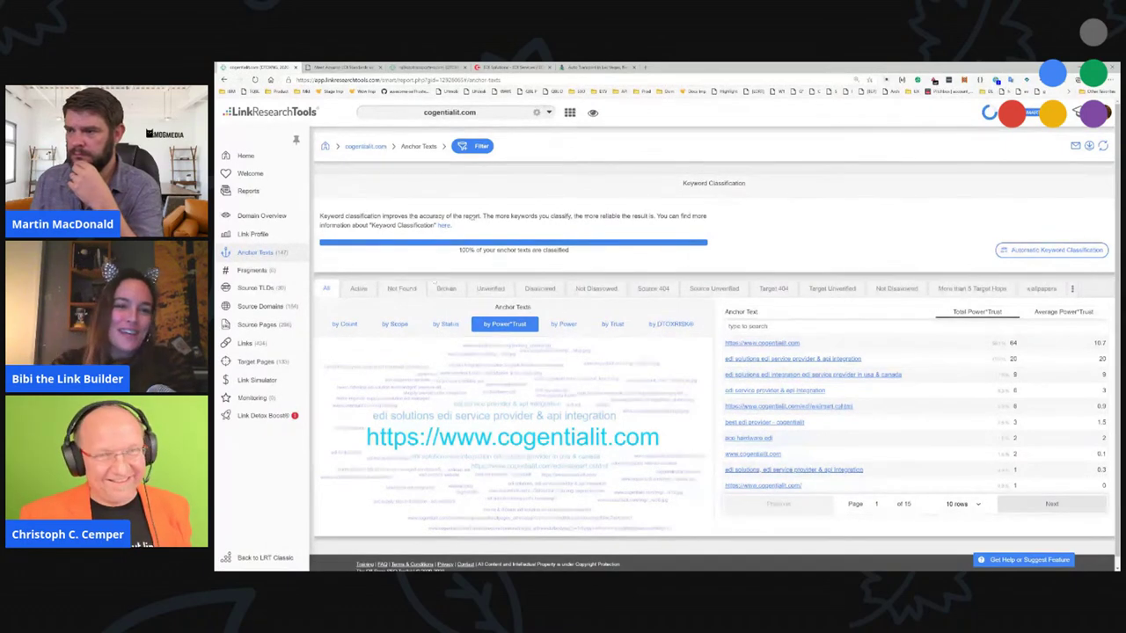
- Open the blog of the Cogential IT website and enlarge the page to look over its articles
left_click(361, 146)
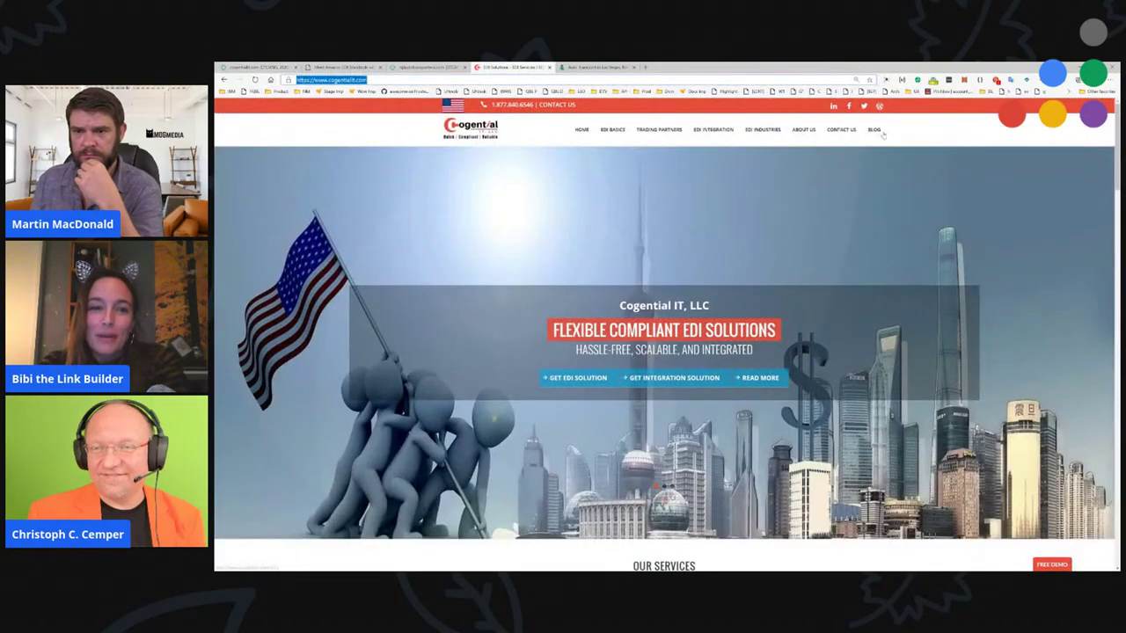
left_click(873, 129)
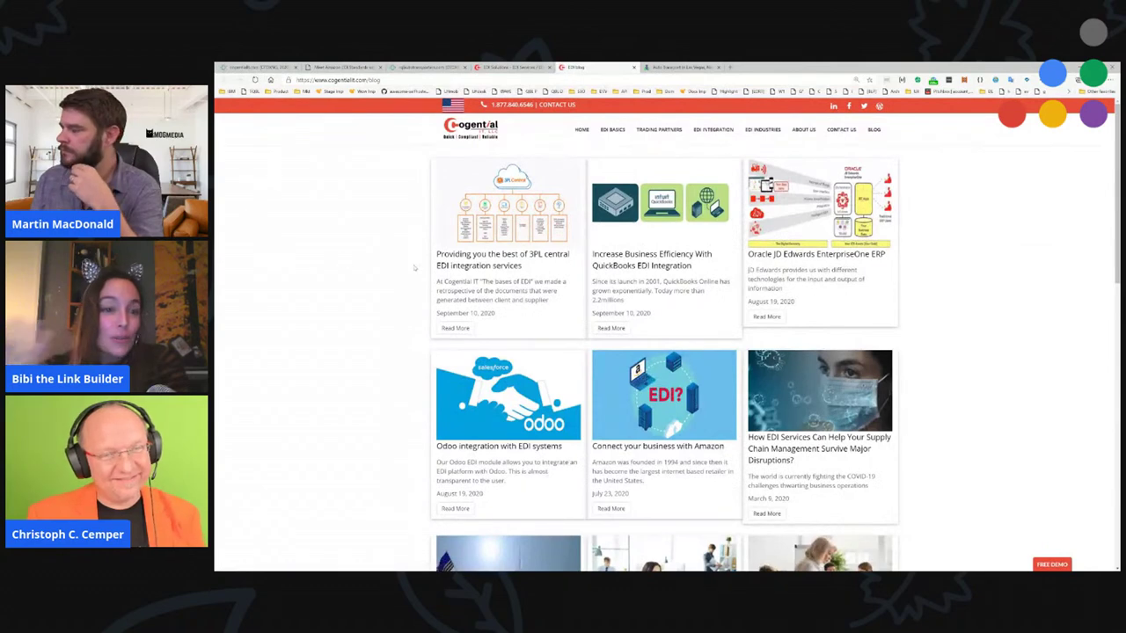
key("ctrl+plus")
key("ctrl+plus")
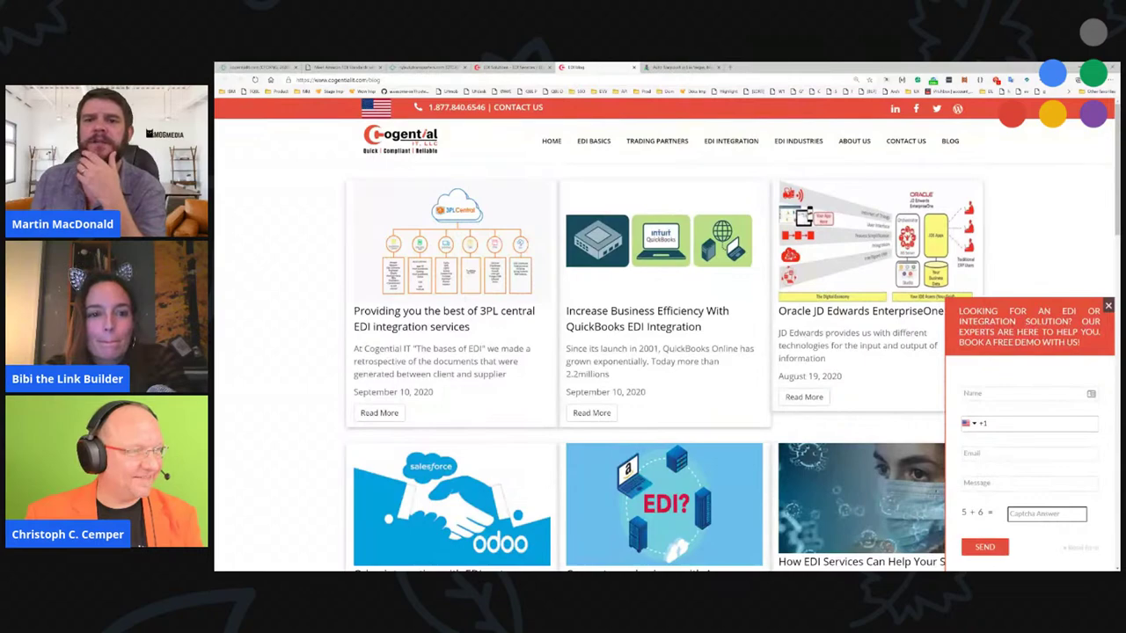
- Examine the performance metrics, opportunities and diagnostics in the Lighthouse report for cogentialit.com
key("ctrl+shift+i")
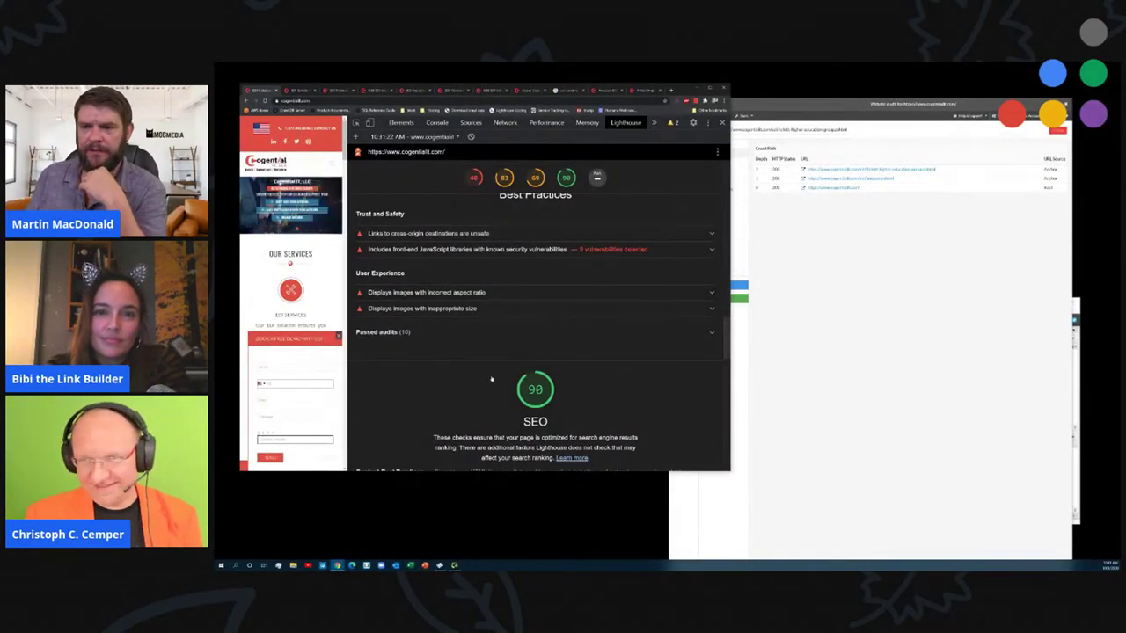
scroll(441, 292, "up", 10)
scroll(490, 291, "down", 5)
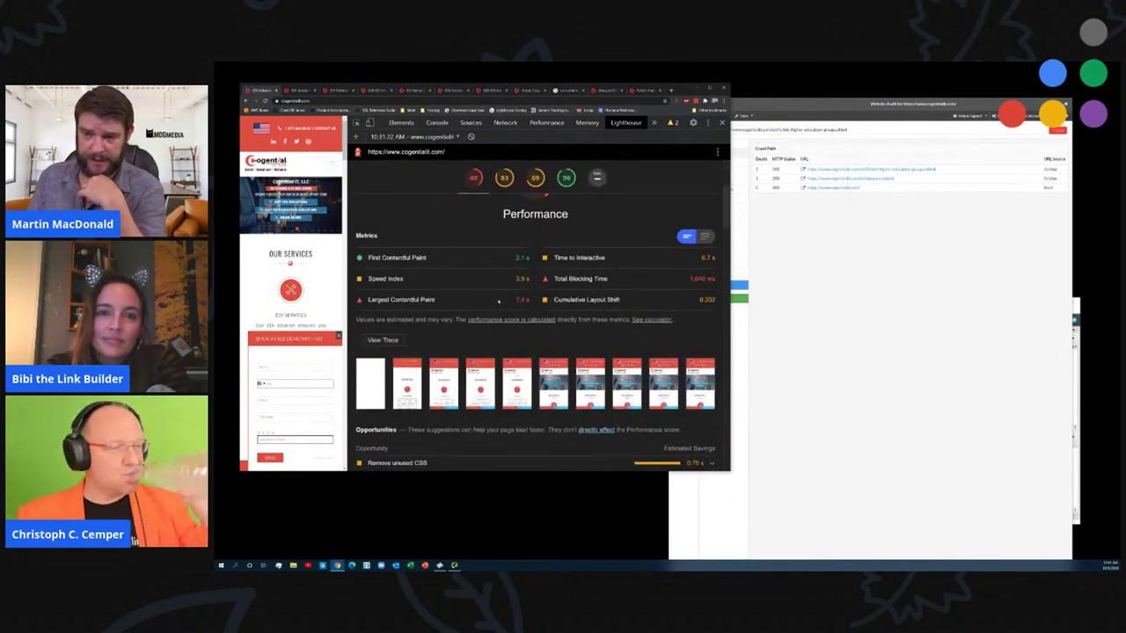
scroll(497, 303, "down", 2)
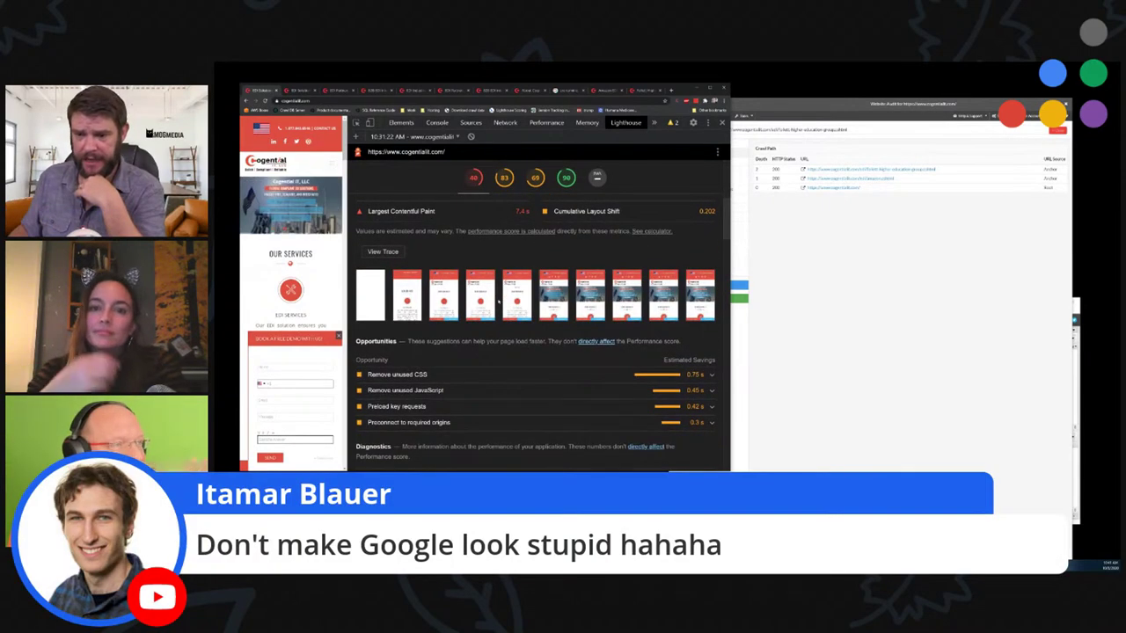
scroll(497, 302, "down", 1)
scroll(546, 348, "down", 1)
scroll(546, 347, "down", 1)
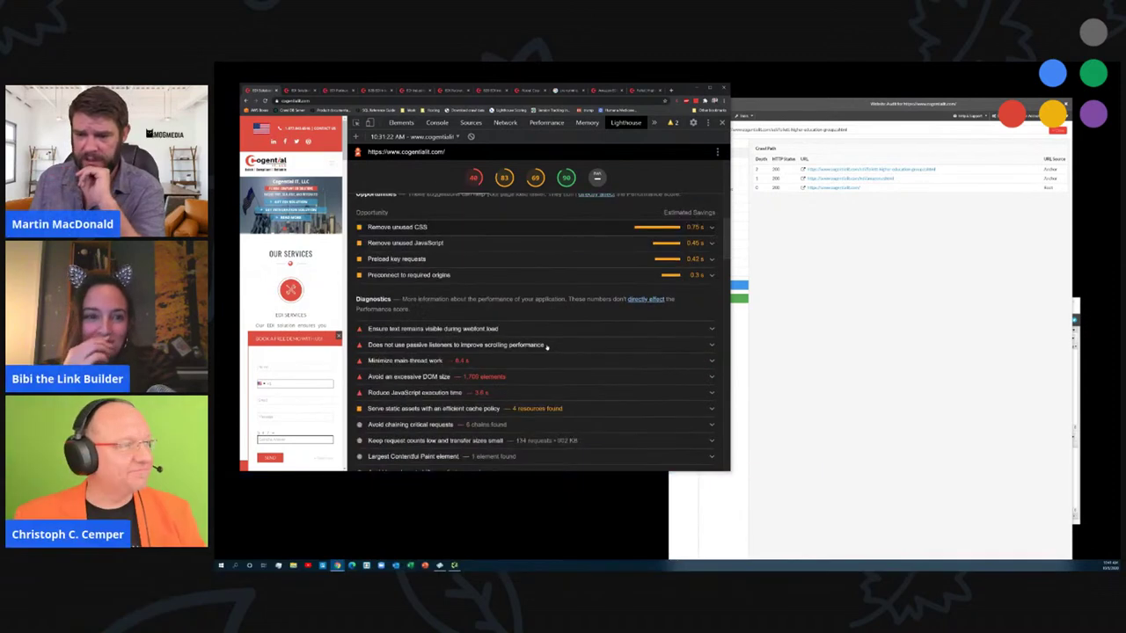
scroll(546, 347, "down", 1)
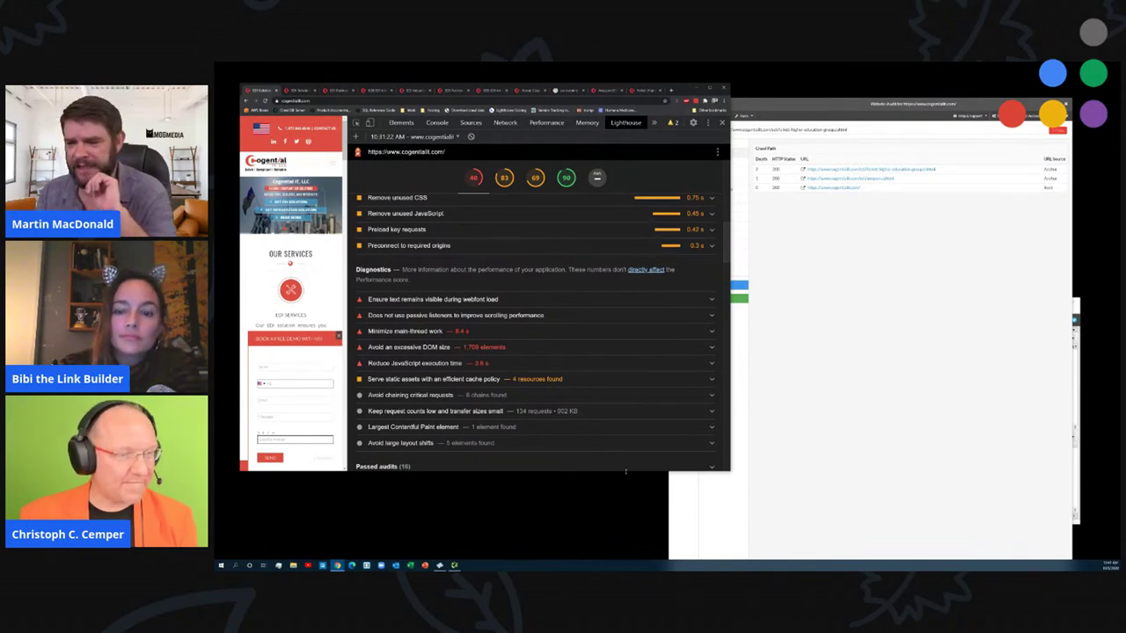
- Resize the browser window and its developer tools pane so the page preview and the Lighthouse diagnostics show side by side
left_click_drag(626, 472, 634, 311)
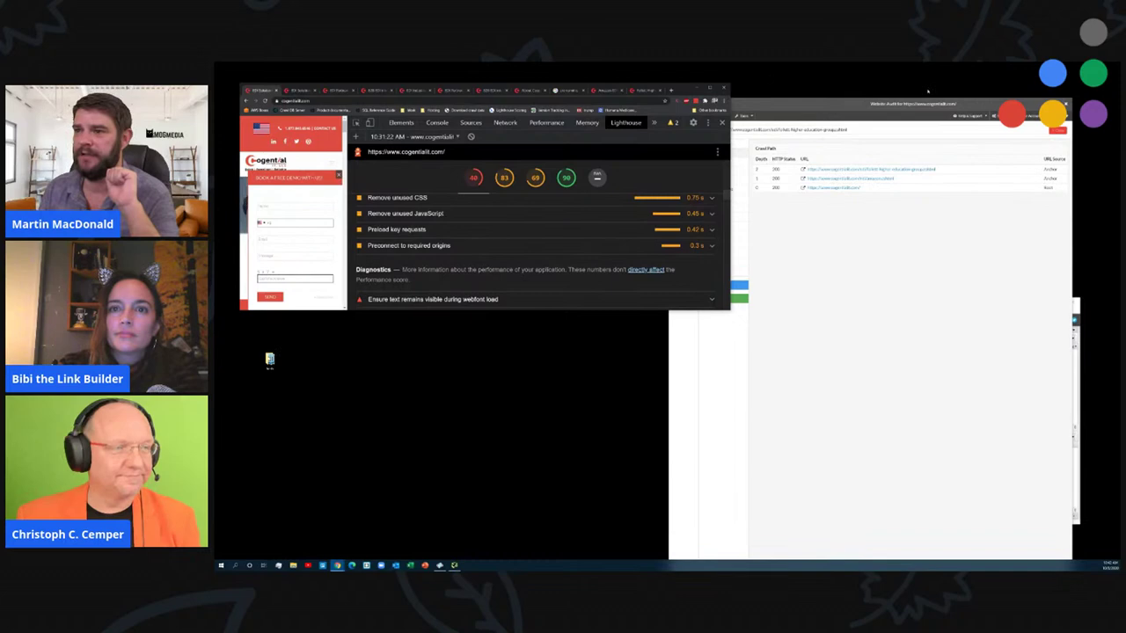
left_click(708, 88)
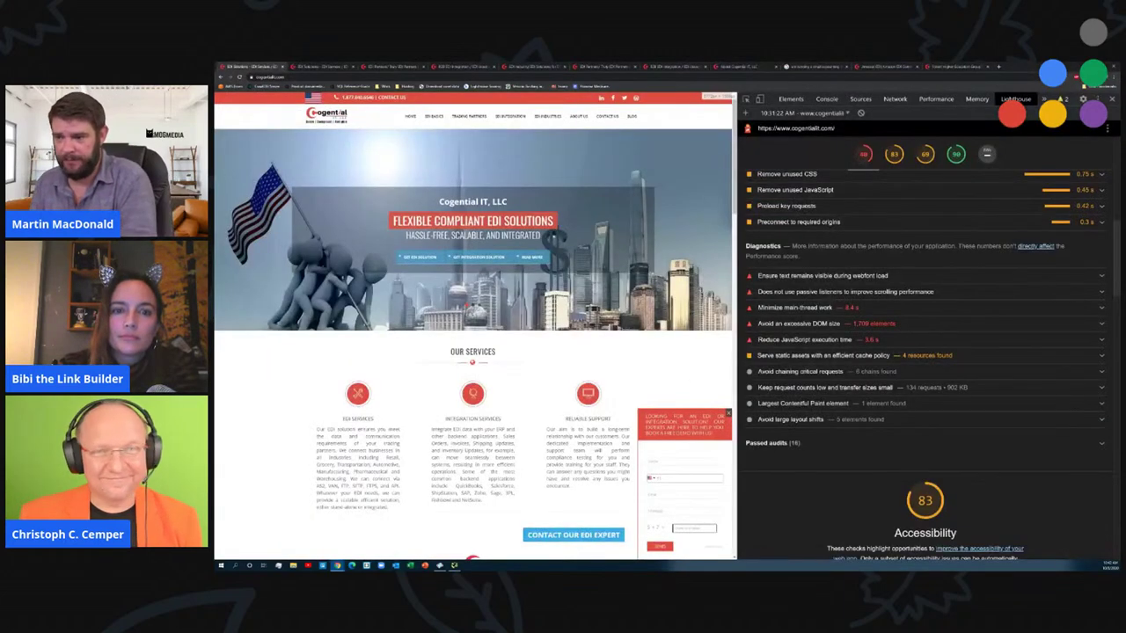
left_click_drag(737, 294, 337, 291)
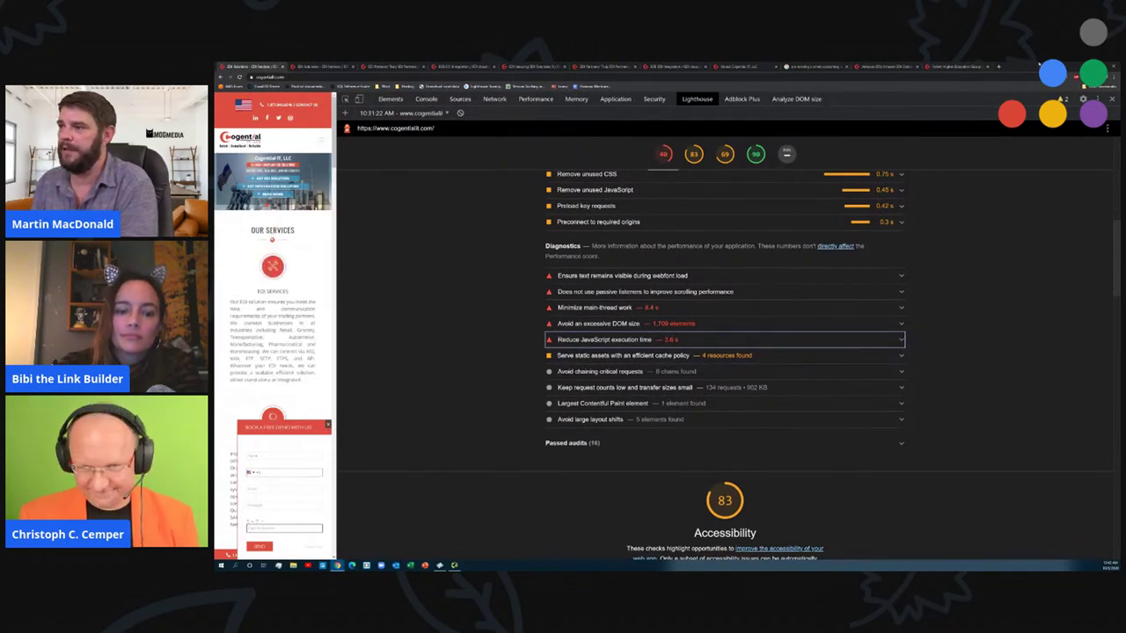
left_click_drag(1039, 65, 705, 100)
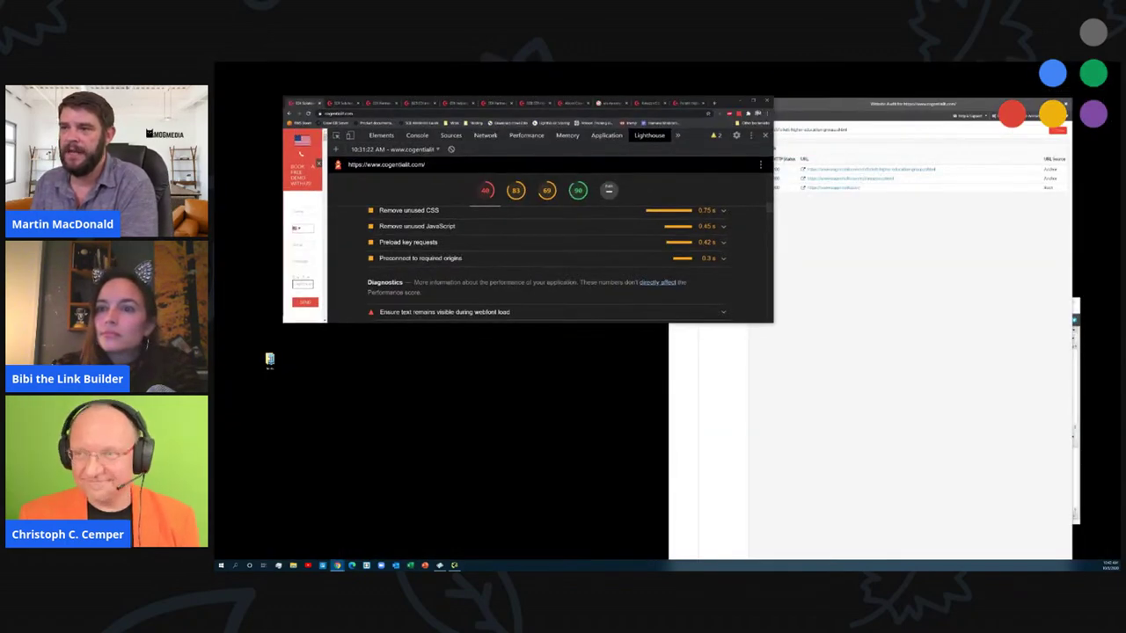
left_click_drag(773, 211, 973, 211)
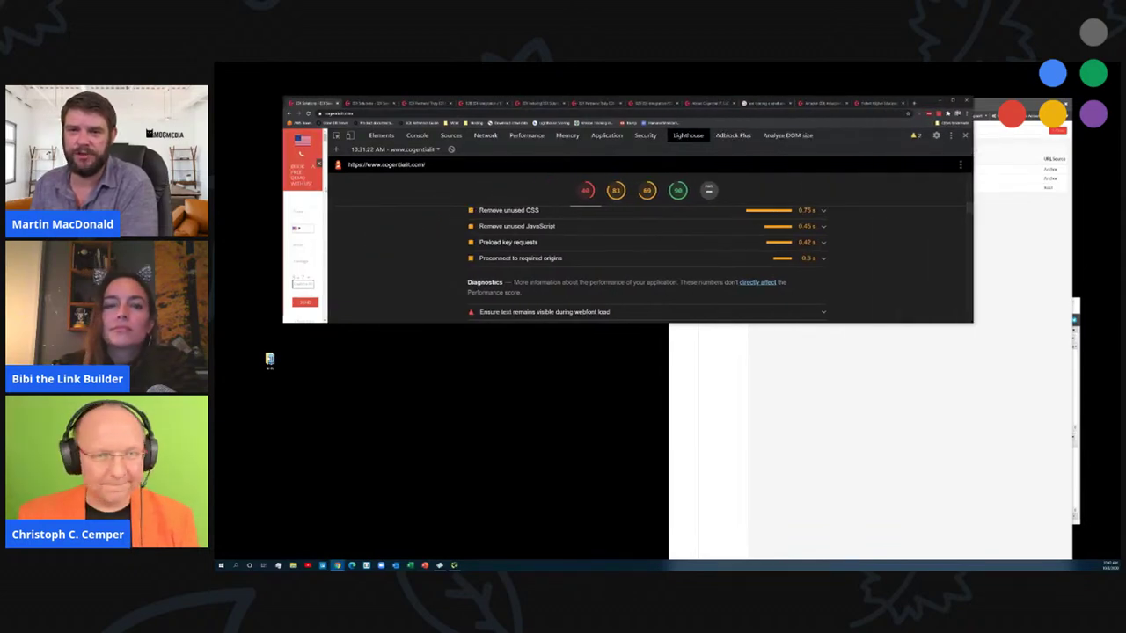
left_click_drag(328, 188, 401, 190)
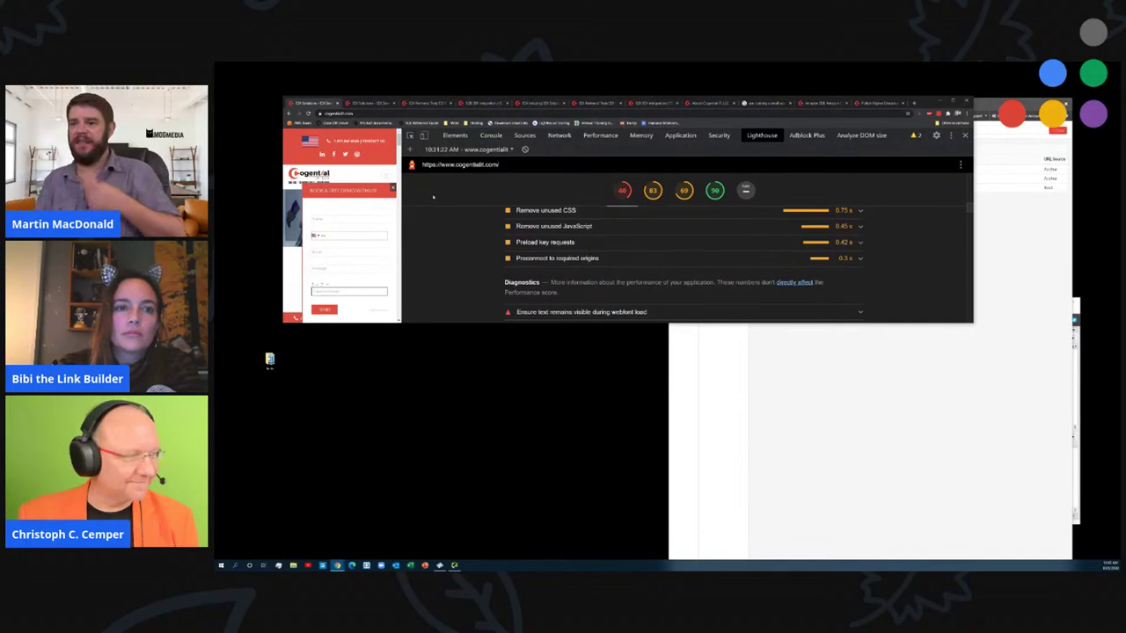
left_click_drag(636, 322, 625, 486)
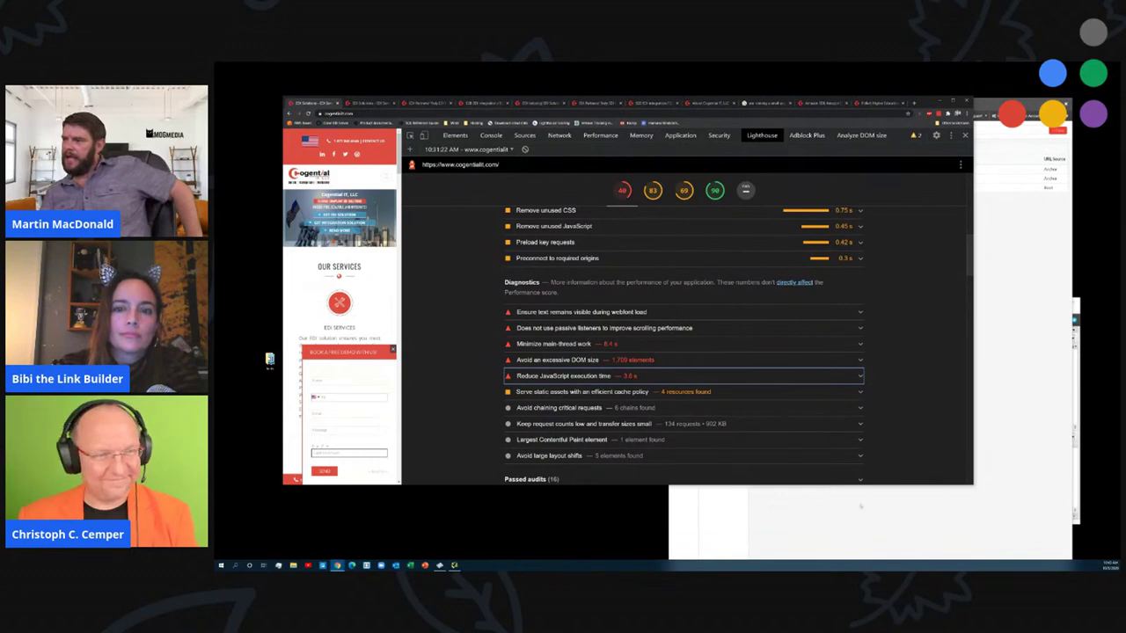
- Switch to the Sitebulb website audit of cogentialit.com and examine the Duplicate Content overview, including duplicates by crawl depth
left_click(787, 510)
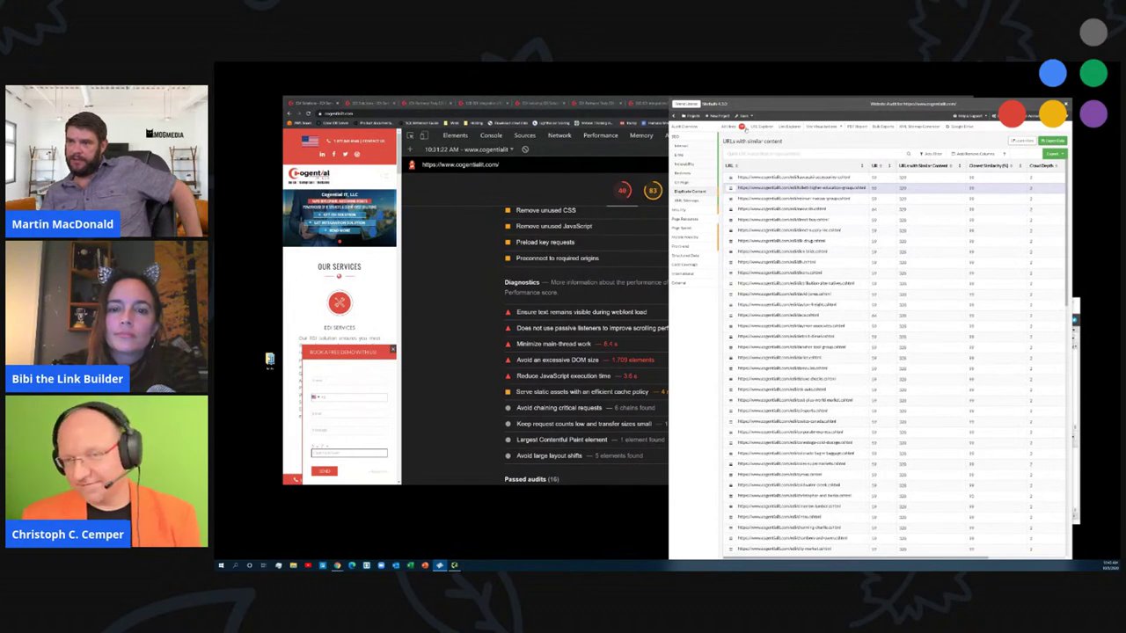
left_click_drag(885, 105, 884, 80)
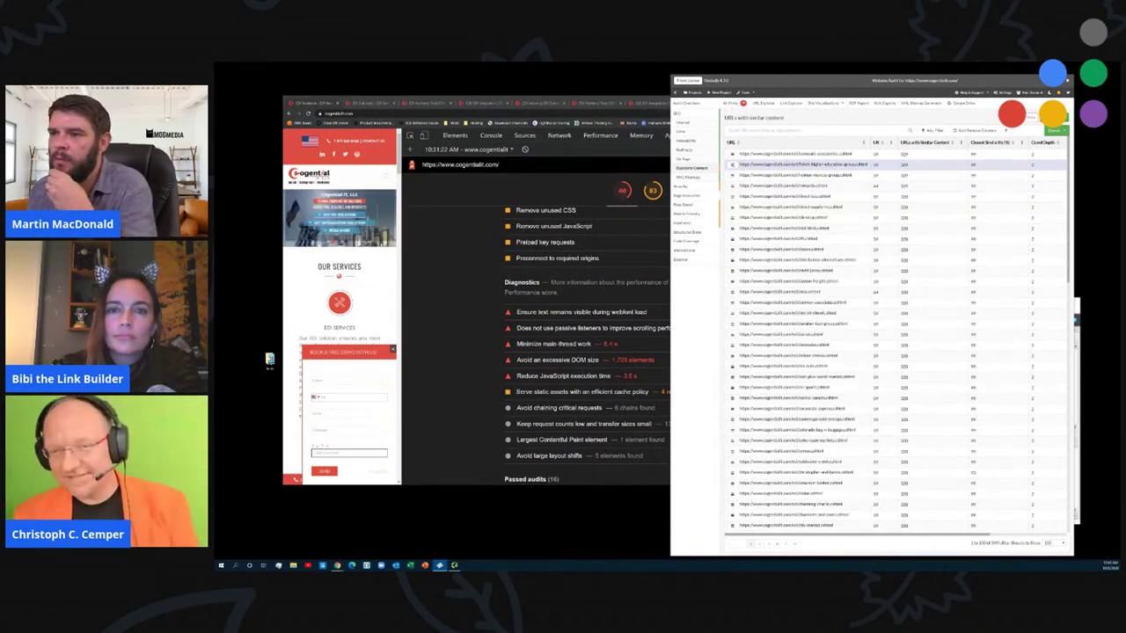
left_click(681, 169)
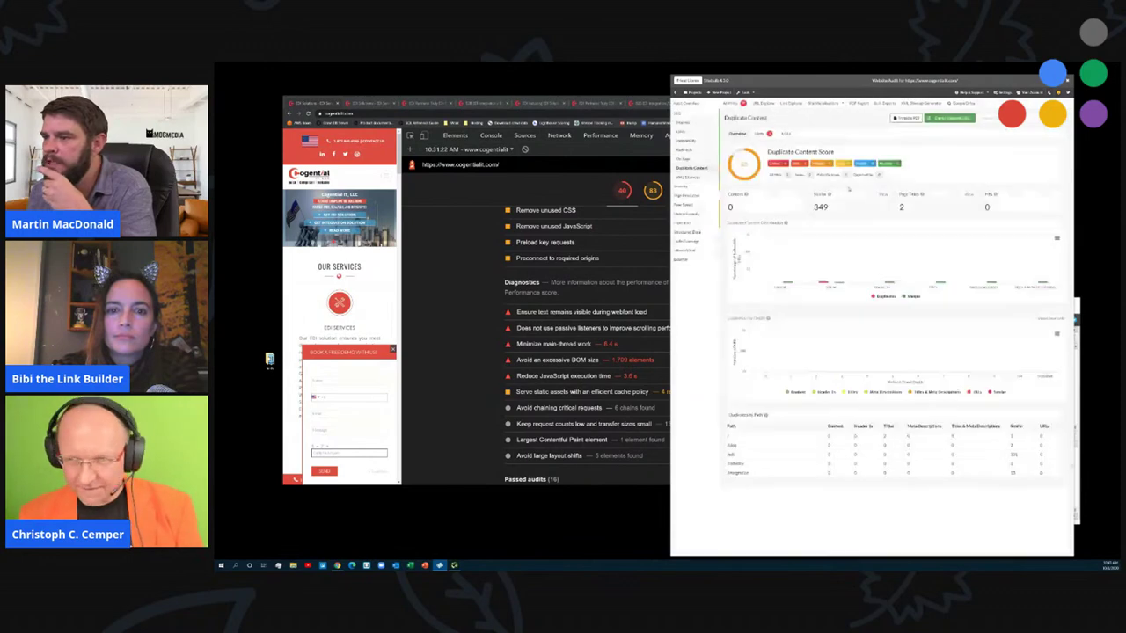
mouse_move(816, 356)
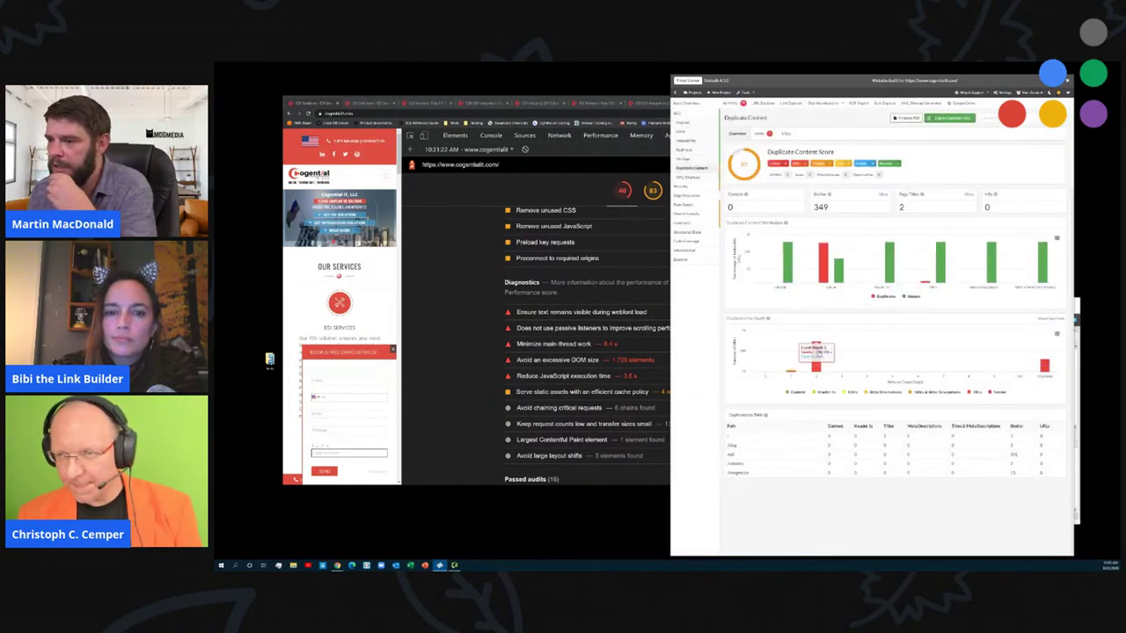
- Open the duplicate content hints in the audit and list the URLs with similar content
left_click(823, 254)
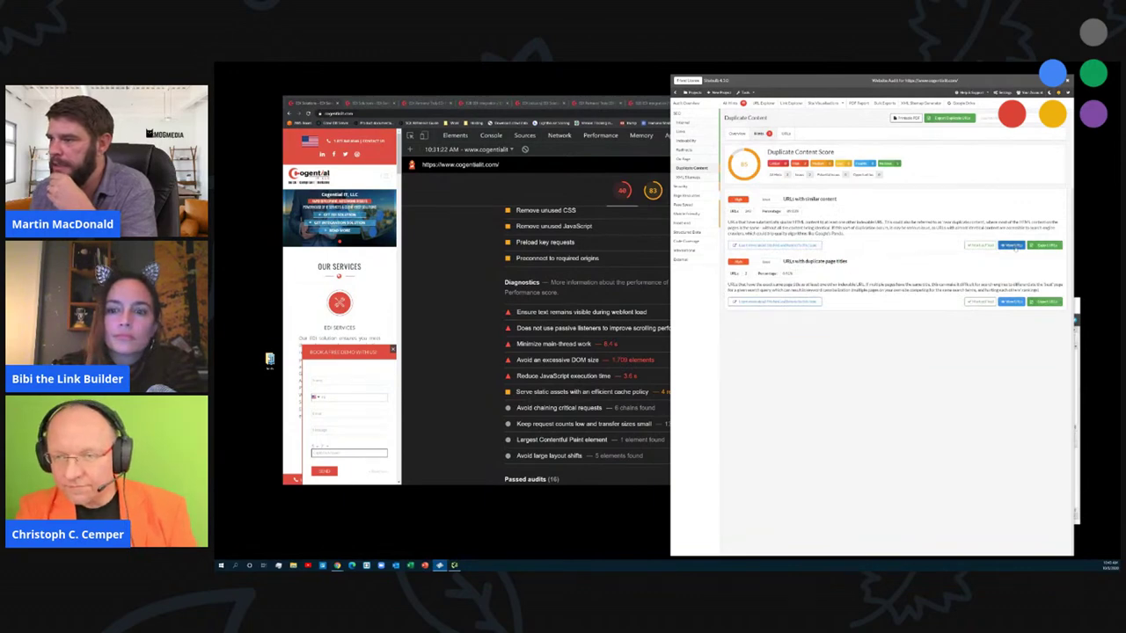
left_click(1008, 246)
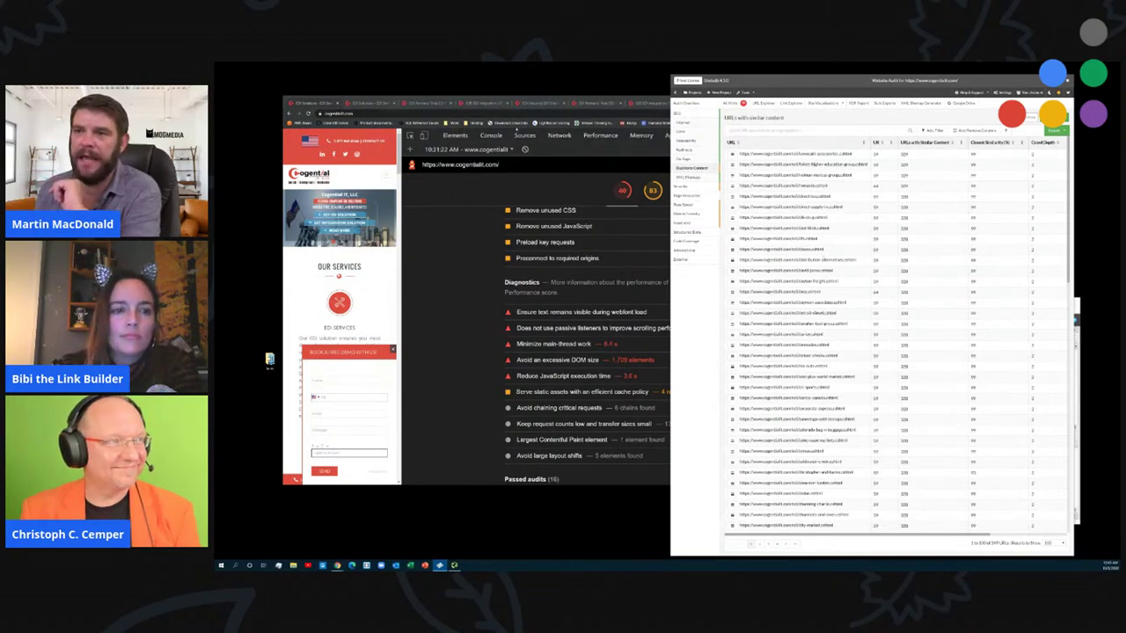
- Switch to the browser and look through the open Cogential IT pages, including B2B EDI Integration, About Us and Amazon EDI
left_click(525, 152)
left_click(545, 103)
left_click(597, 103)
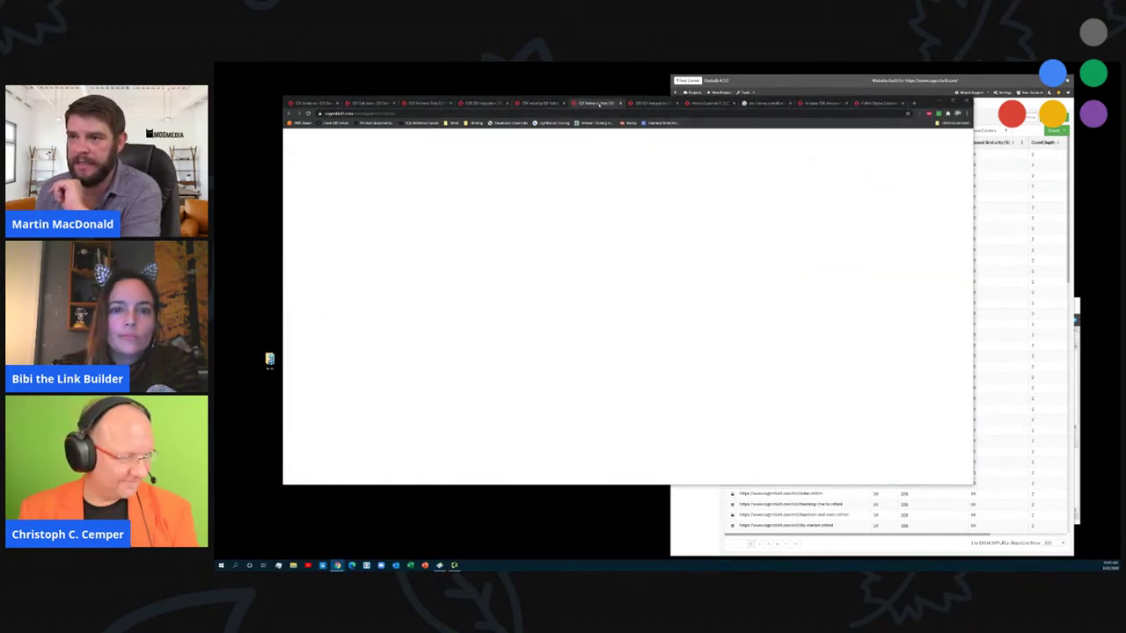
left_click(639, 103)
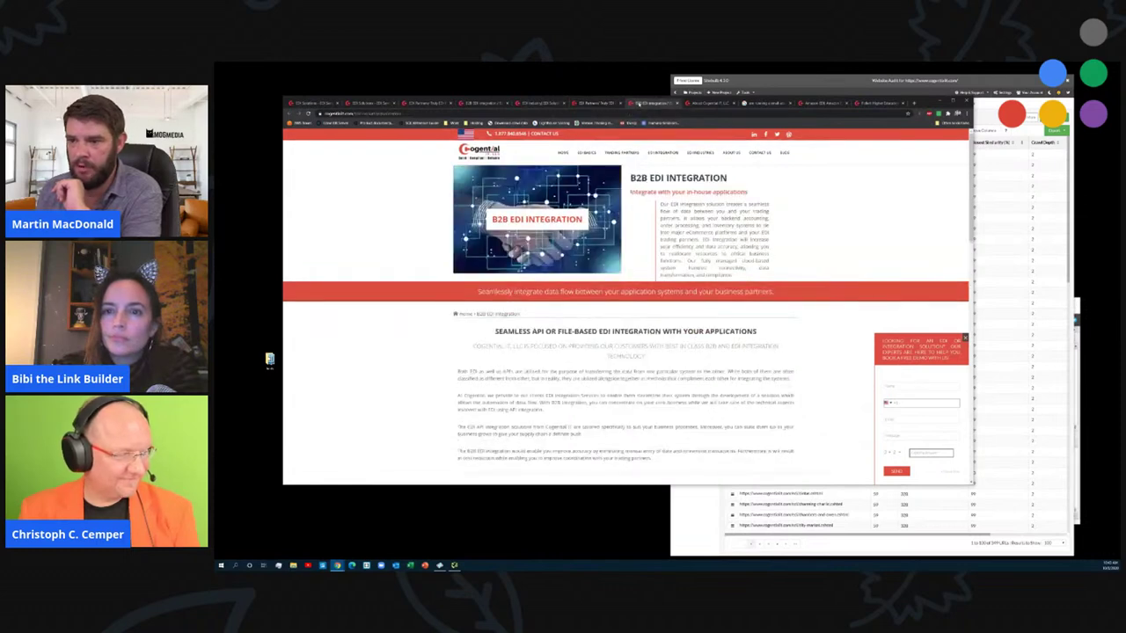
left_click(695, 103)
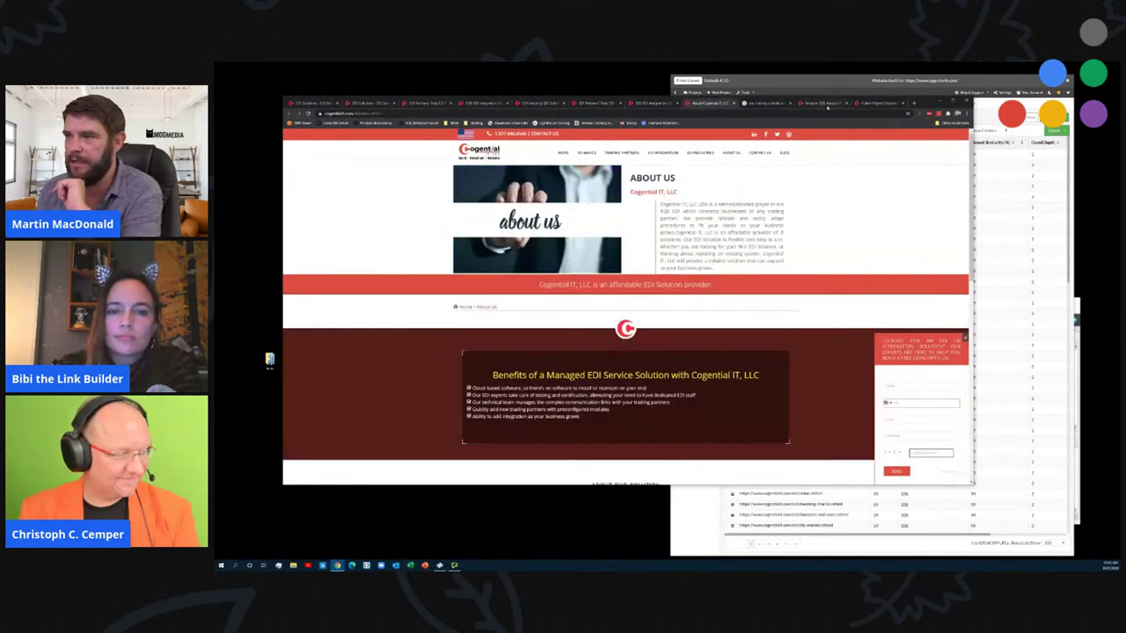
left_click(823, 103)
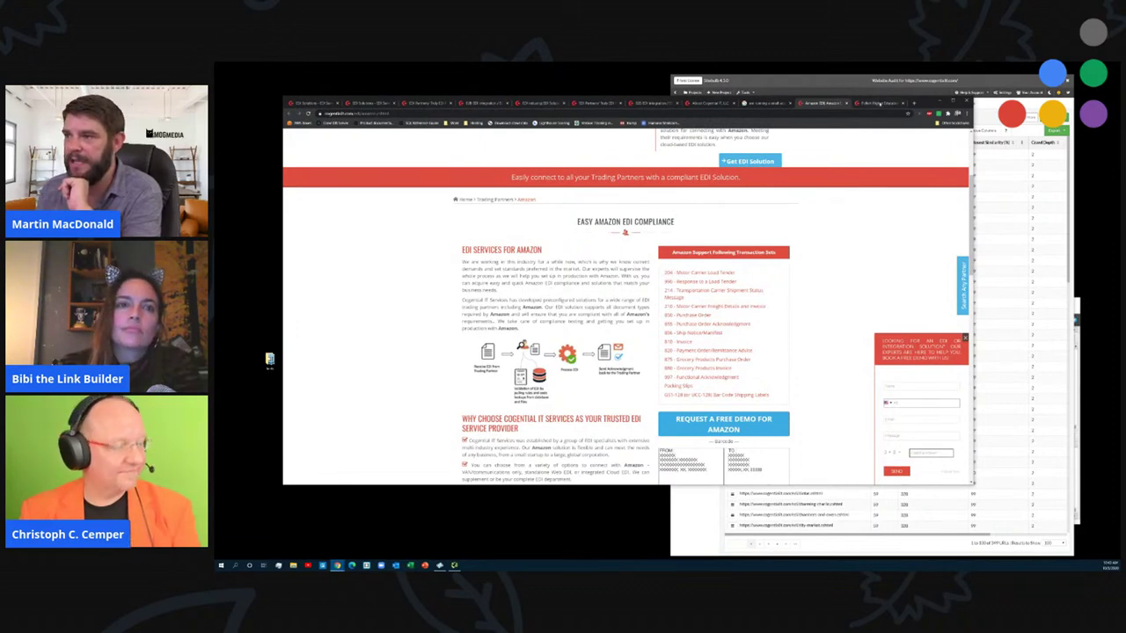
- Show the Follett Higher Education Group EDI page and examine its service description and transaction sets
left_click(879, 102)
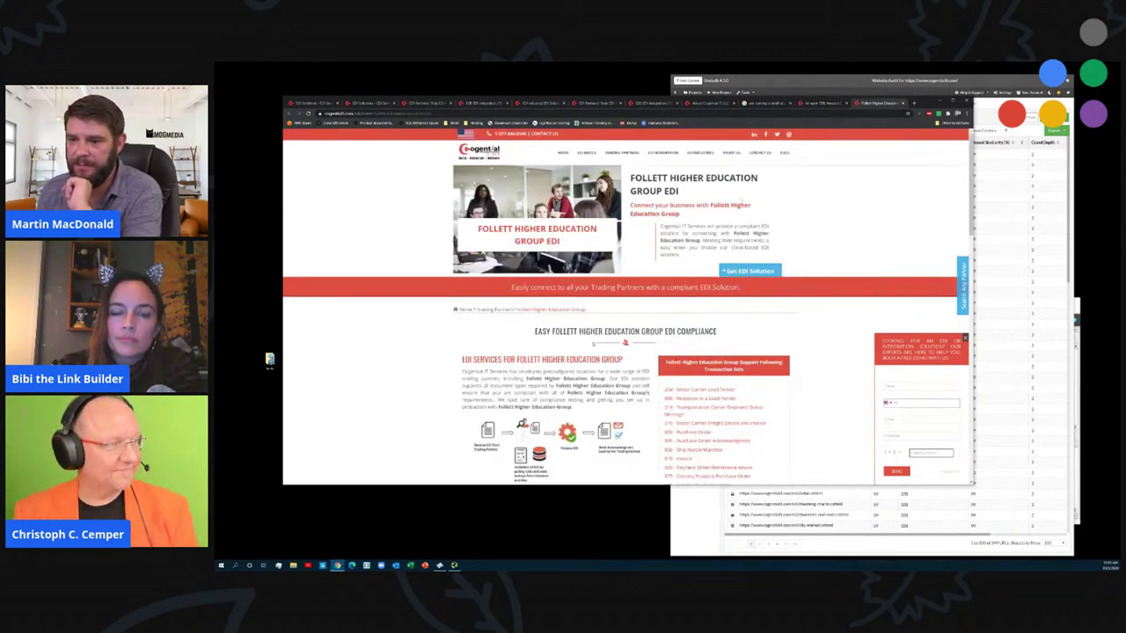
scroll(741, 200, "down", 5)
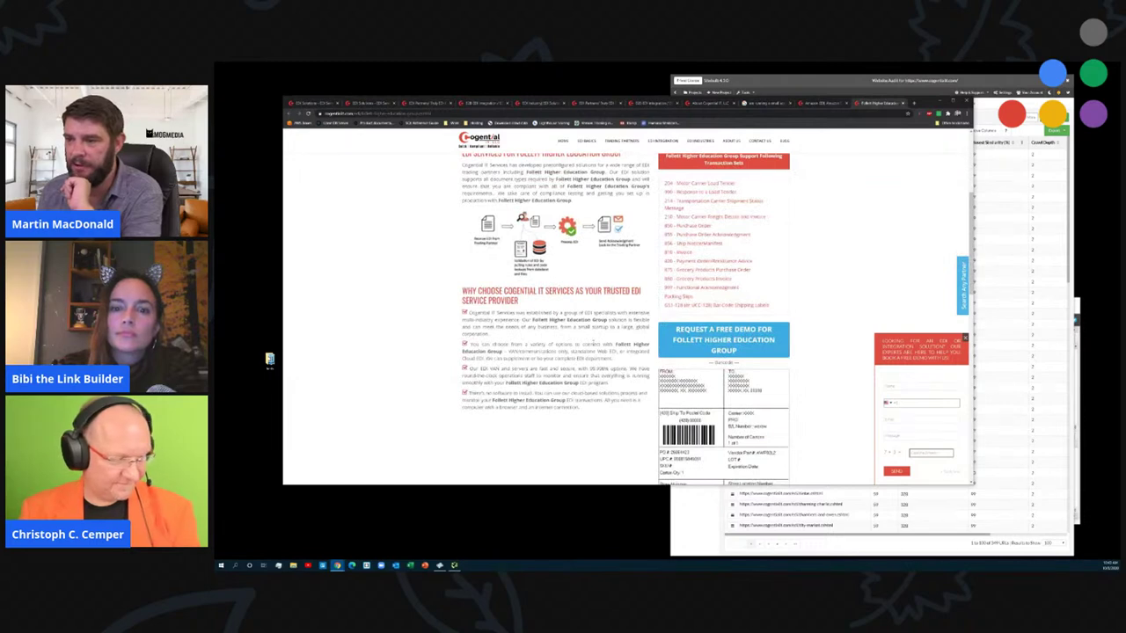
scroll(626, 316, "up", 2)
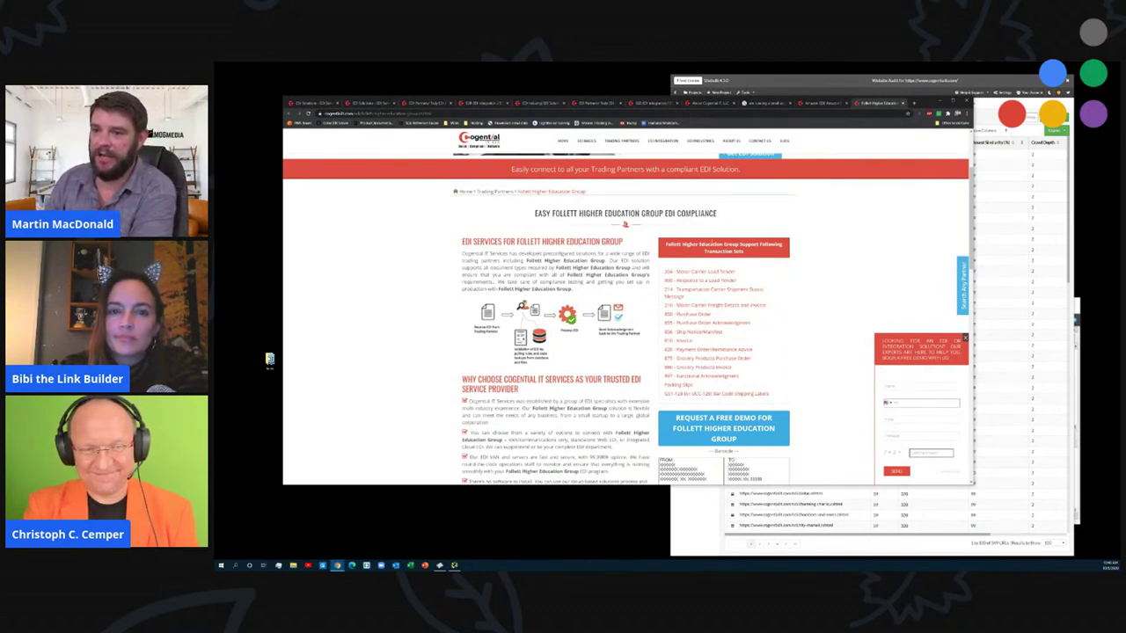
- Return to the Amazon EDI page and examine its body copy, sample shipping label and EDI integration options for template content
left_click(831, 103)
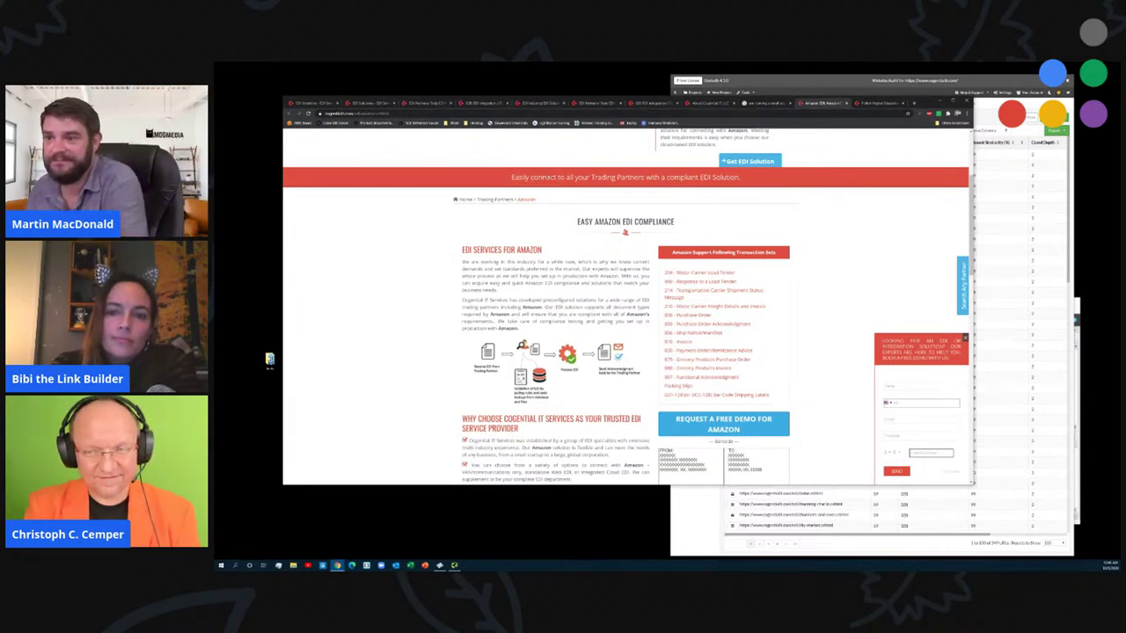
scroll(625, 307, "down", 3)
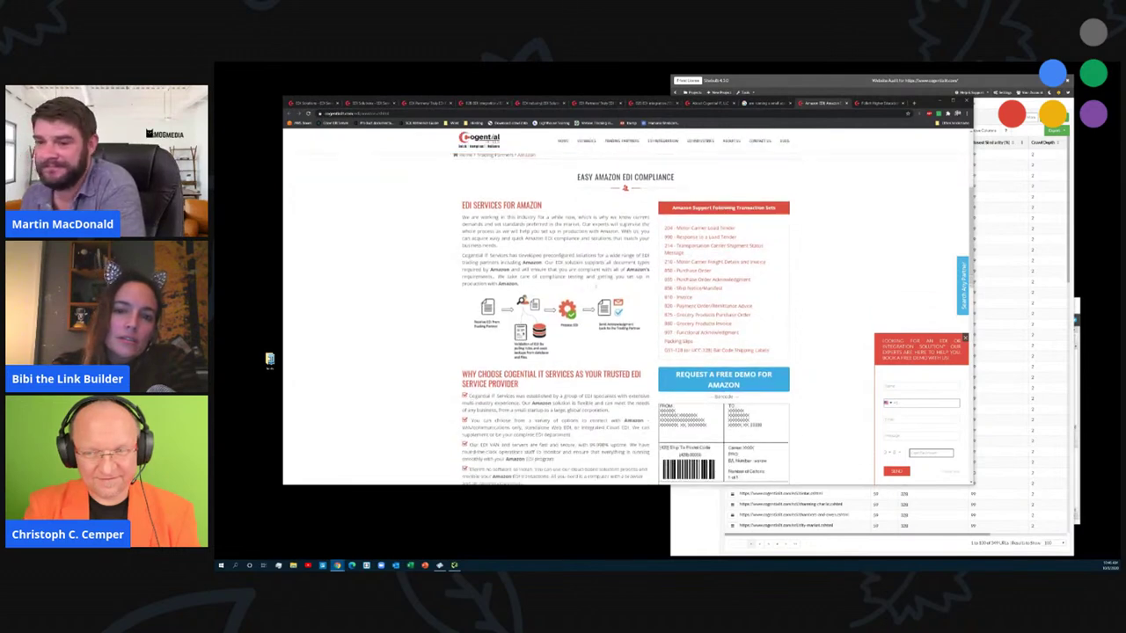
scroll(596, 287, "down", 2)
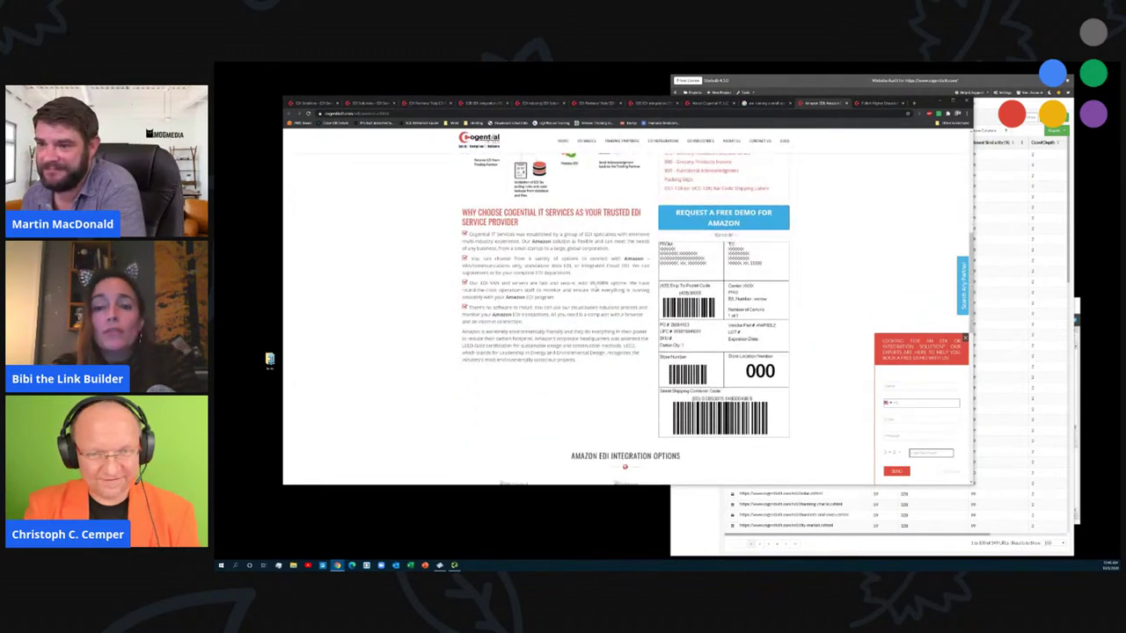
scroll(596, 287, "down", 4)
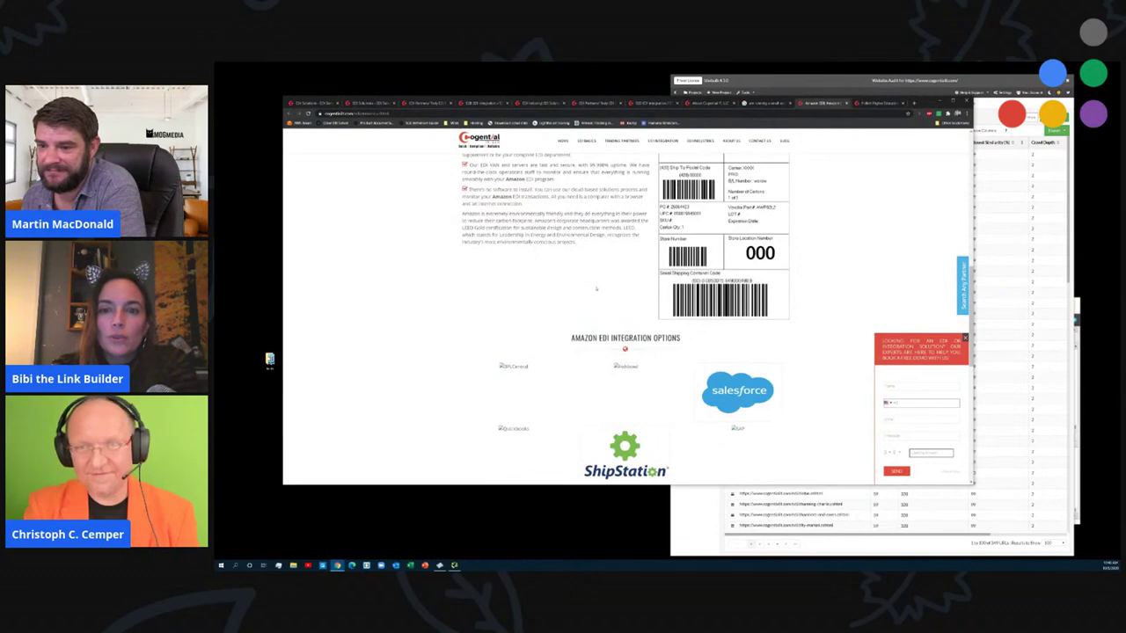
scroll(596, 288, "down", 2)
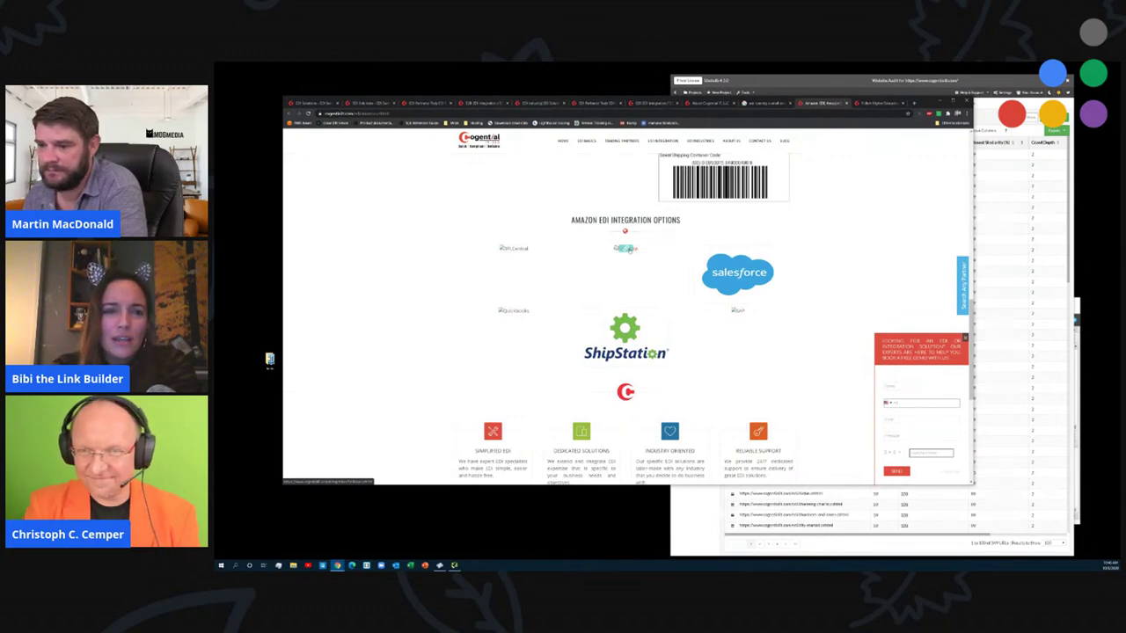
scroll(624, 249, "down", 2)
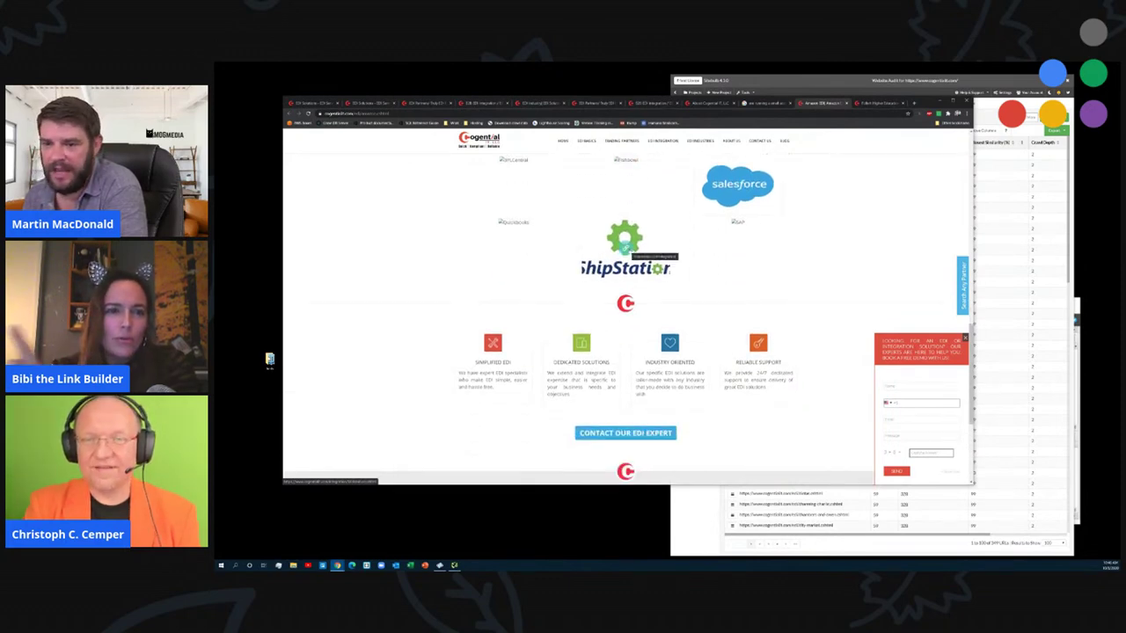
left_click(626, 249)
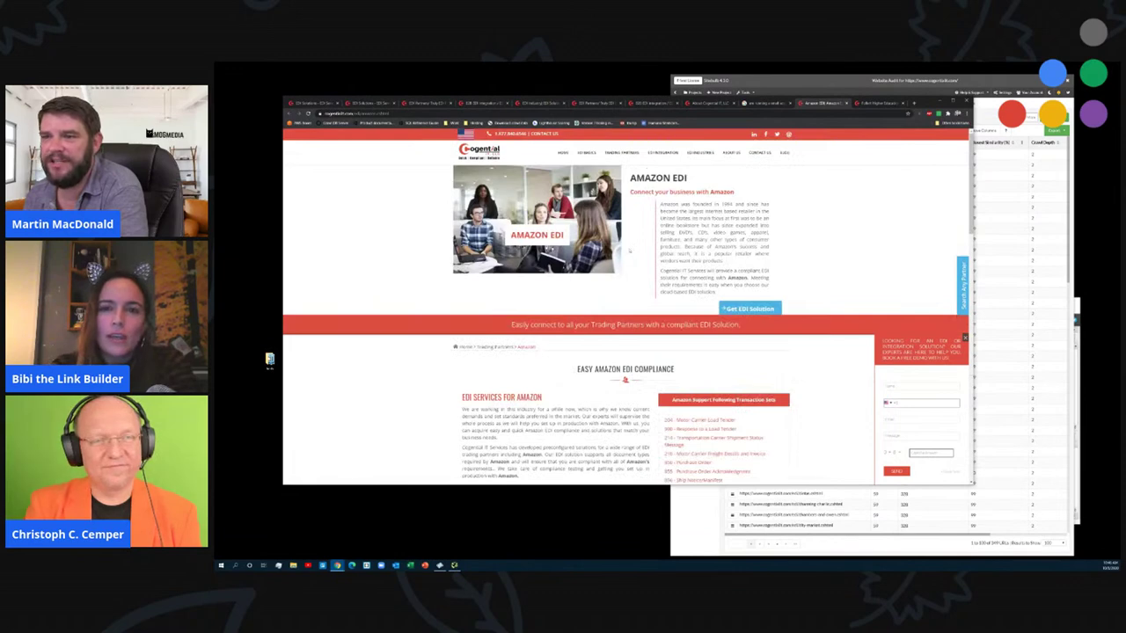
scroll(629, 250, "down", 8)
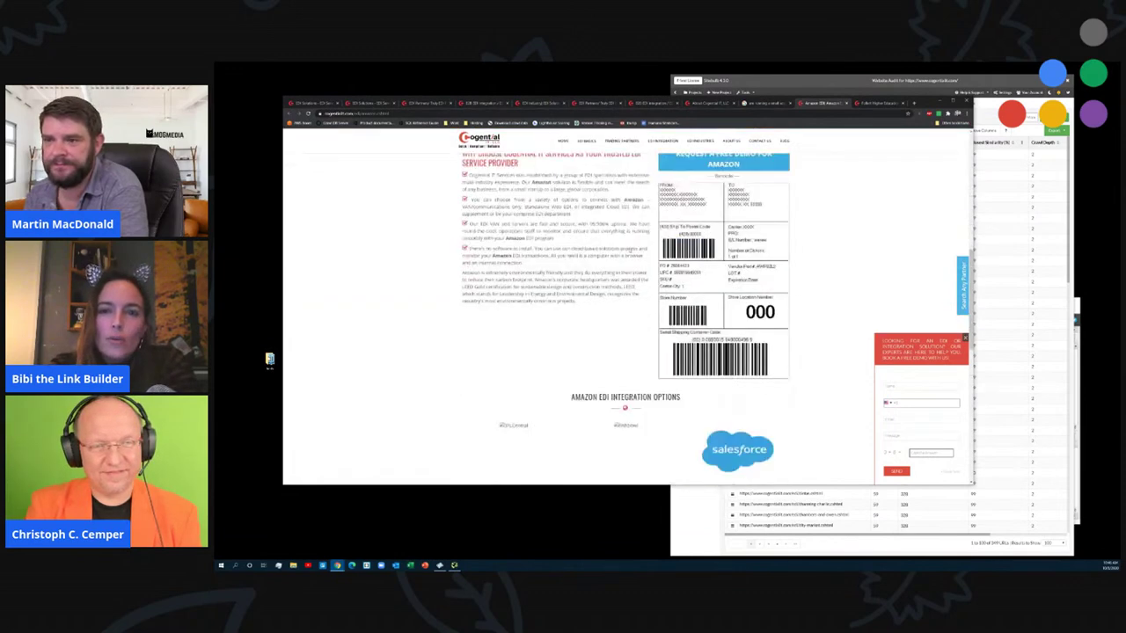
scroll(629, 249, "up", 2)
scroll(629, 250, "down", 5)
scroll(629, 250, "down", 3)
scroll(629, 250, "up", 2)
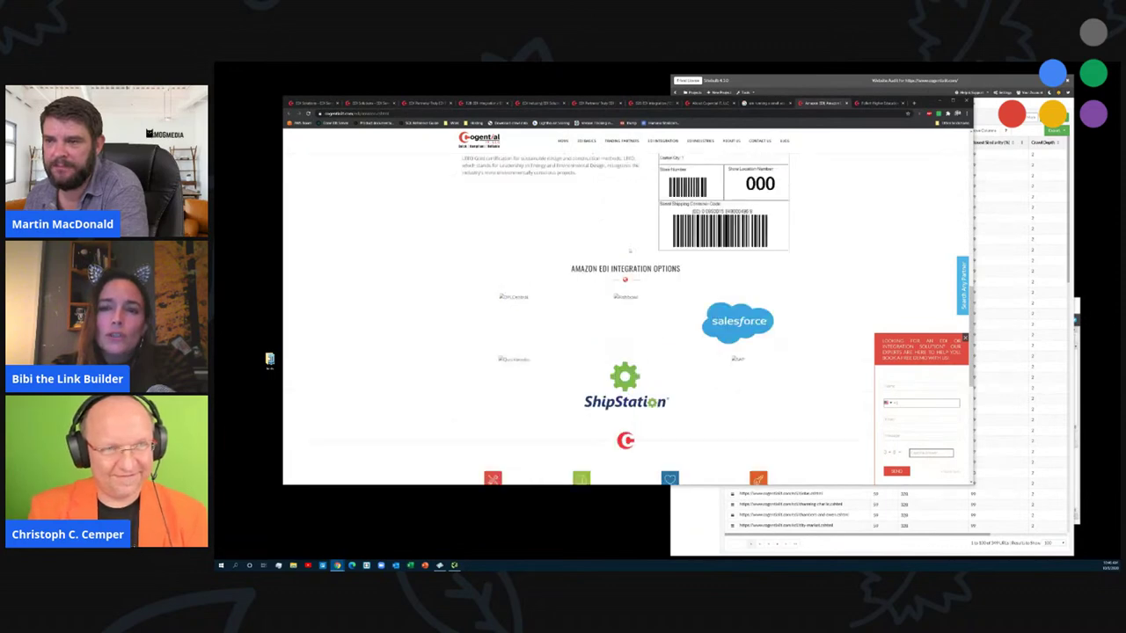
scroll(628, 250, "up", 2)
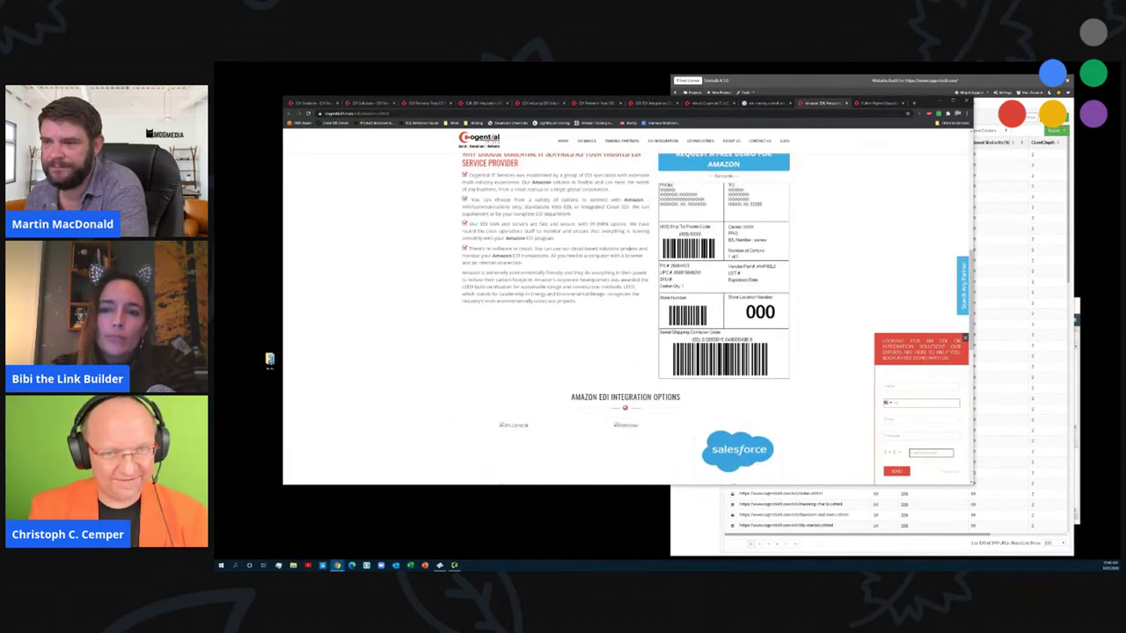
scroll(629, 249, "up", 1)
scroll(630, 251, "down", 3)
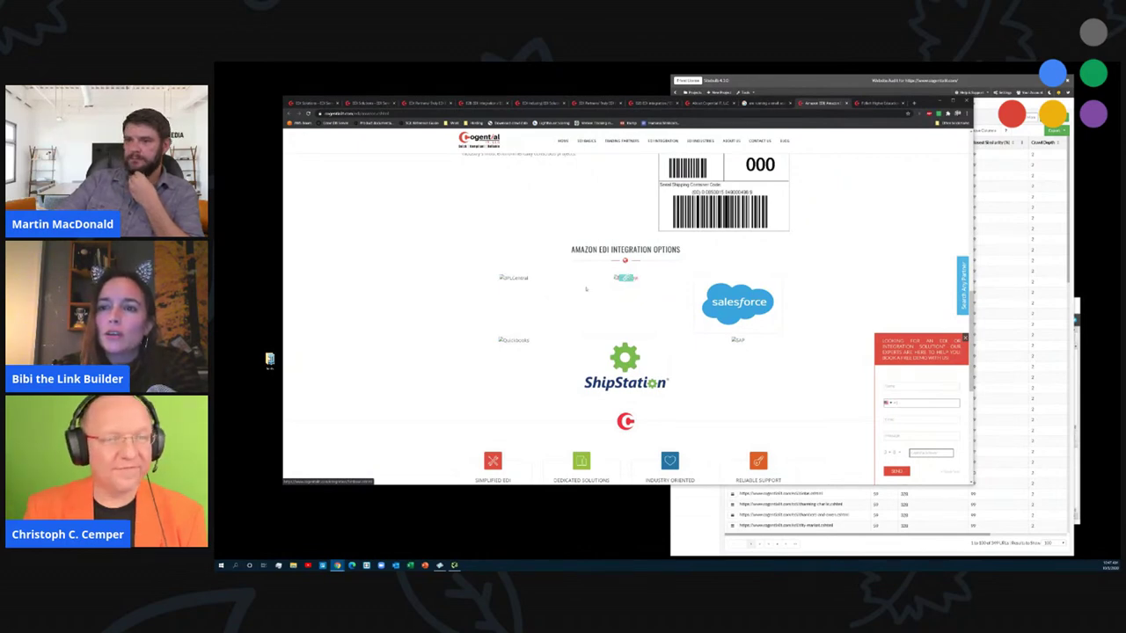
- Look over the blog's articles and open "Connect your business with Amazon" and the QuickBooks EDI Integration article in new tabs
left_click(624, 278)
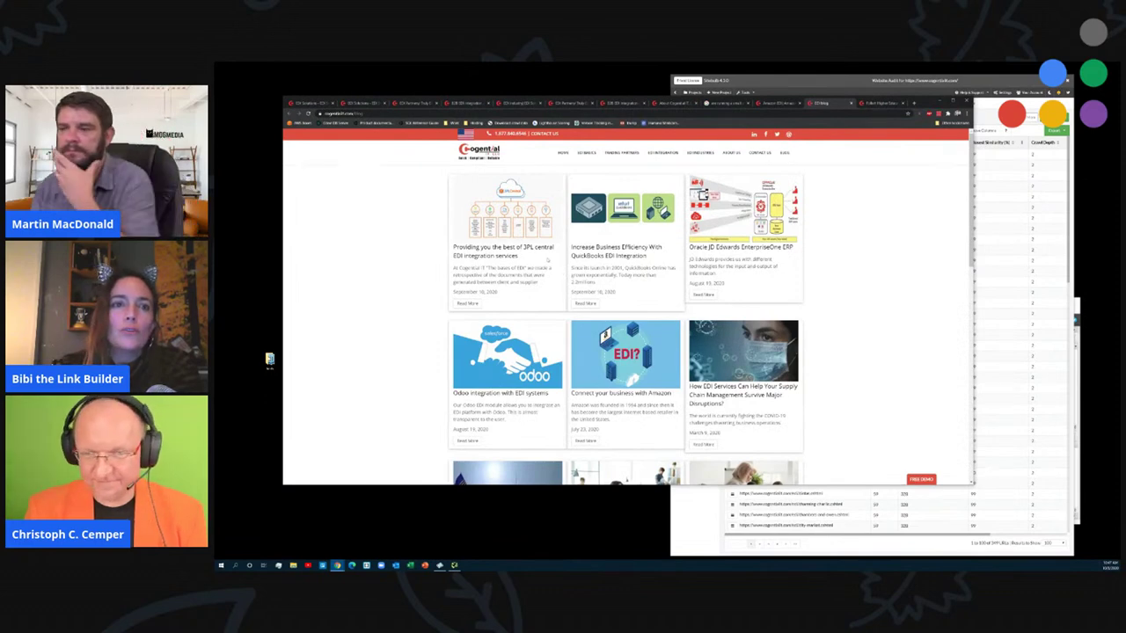
scroll(547, 260, "down", 3)
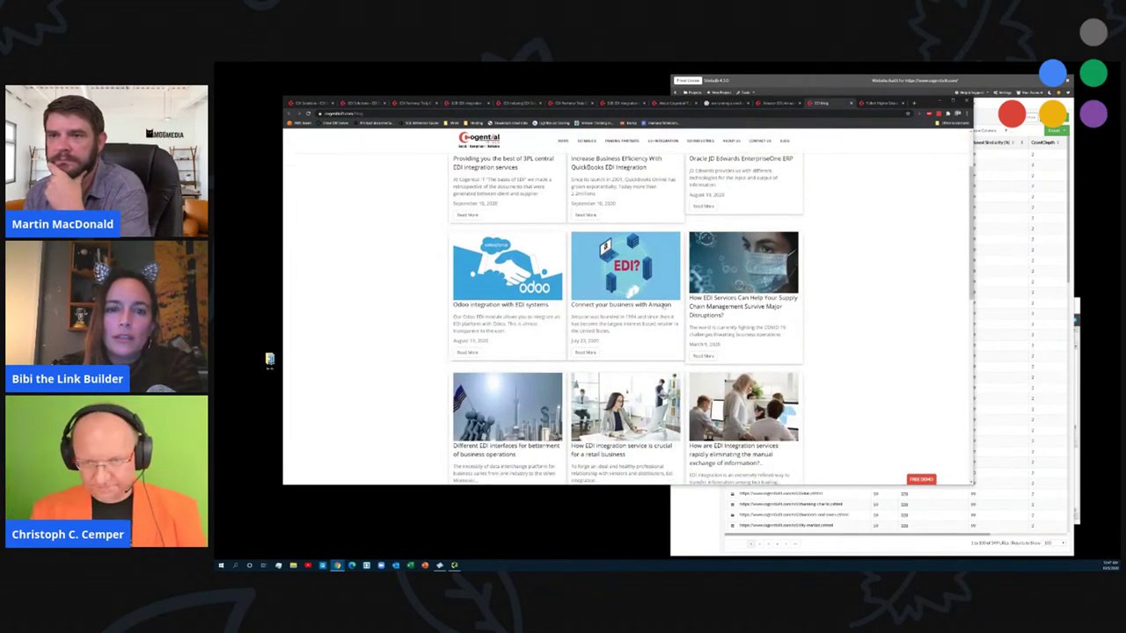
scroll(664, 306, "down", 1)
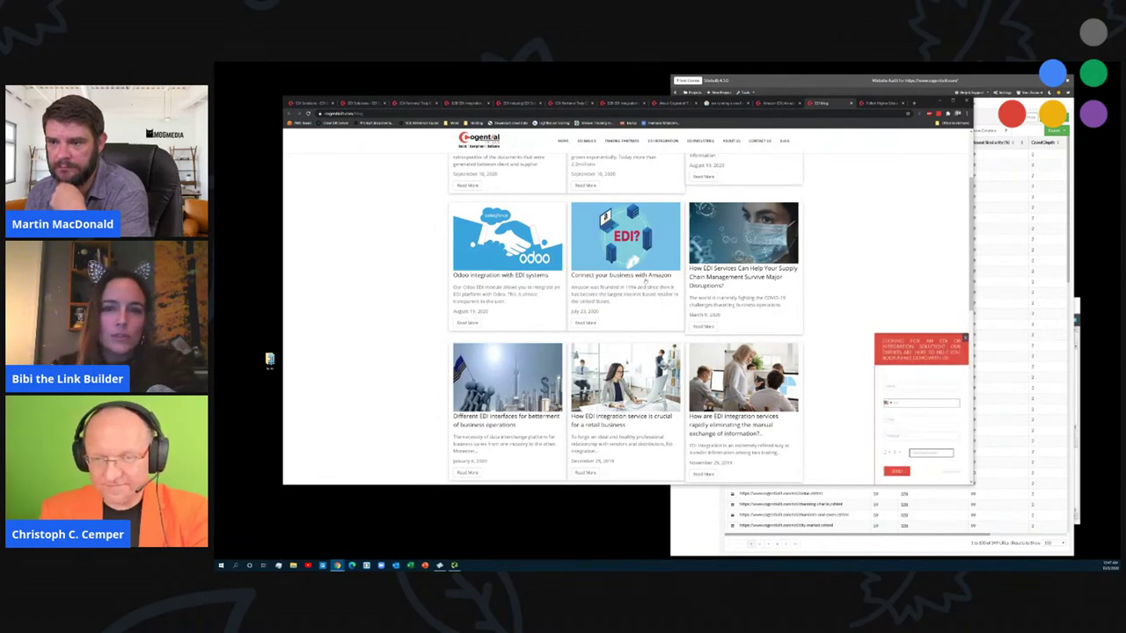
middle_click(645, 280)
scroll(586, 327, "down", 5)
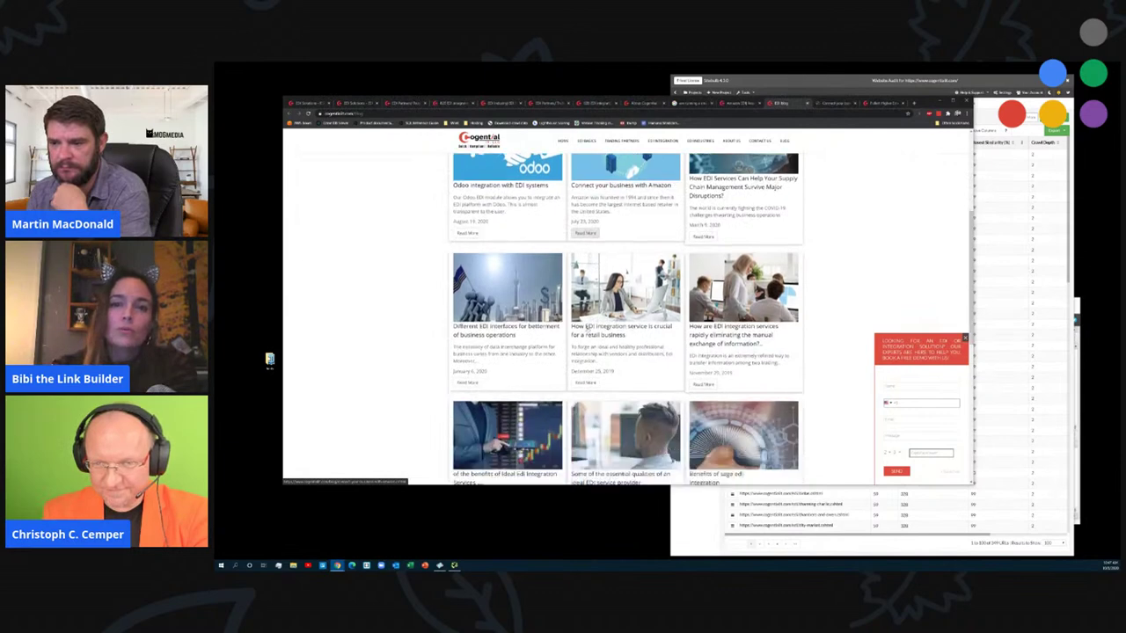
scroll(587, 327, "down", 3)
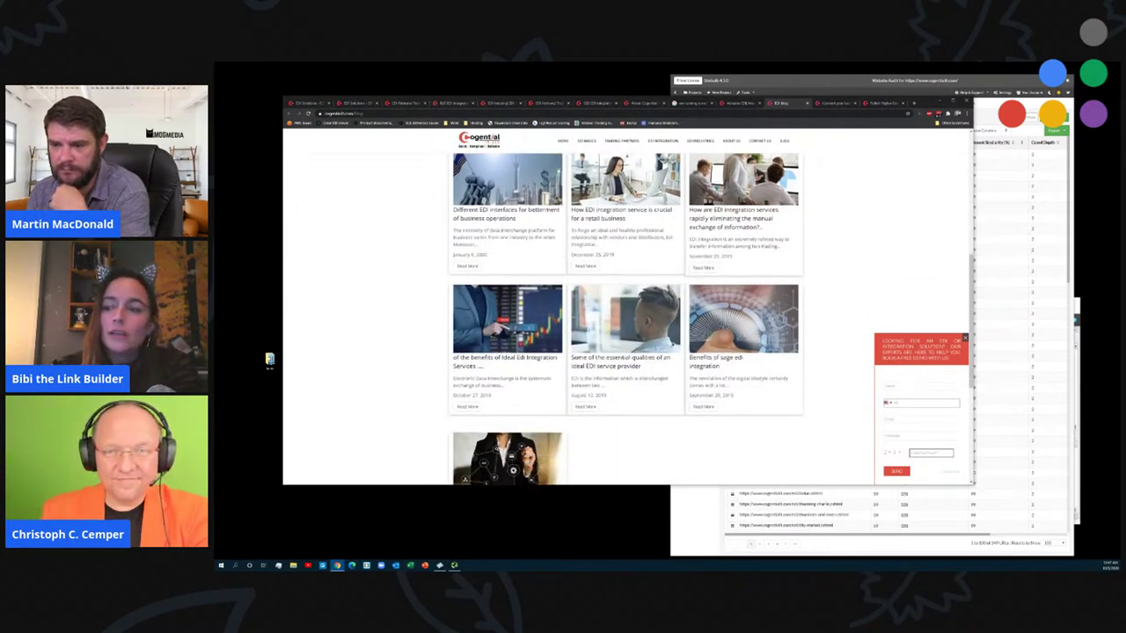
scroll(587, 328, "up", 10)
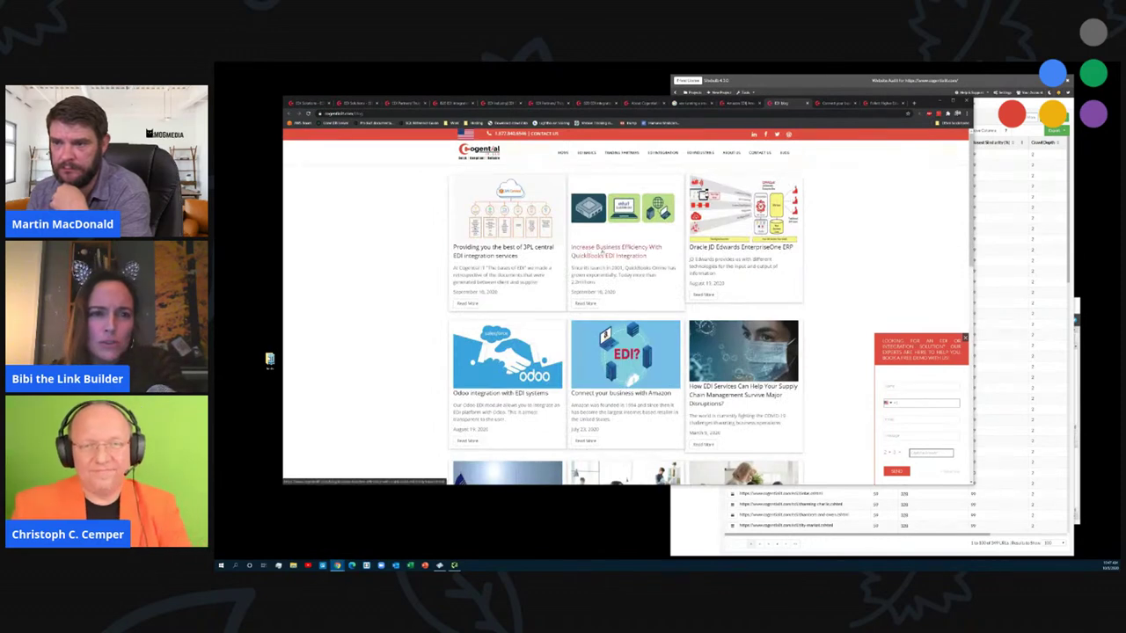
middle_click(615, 252)
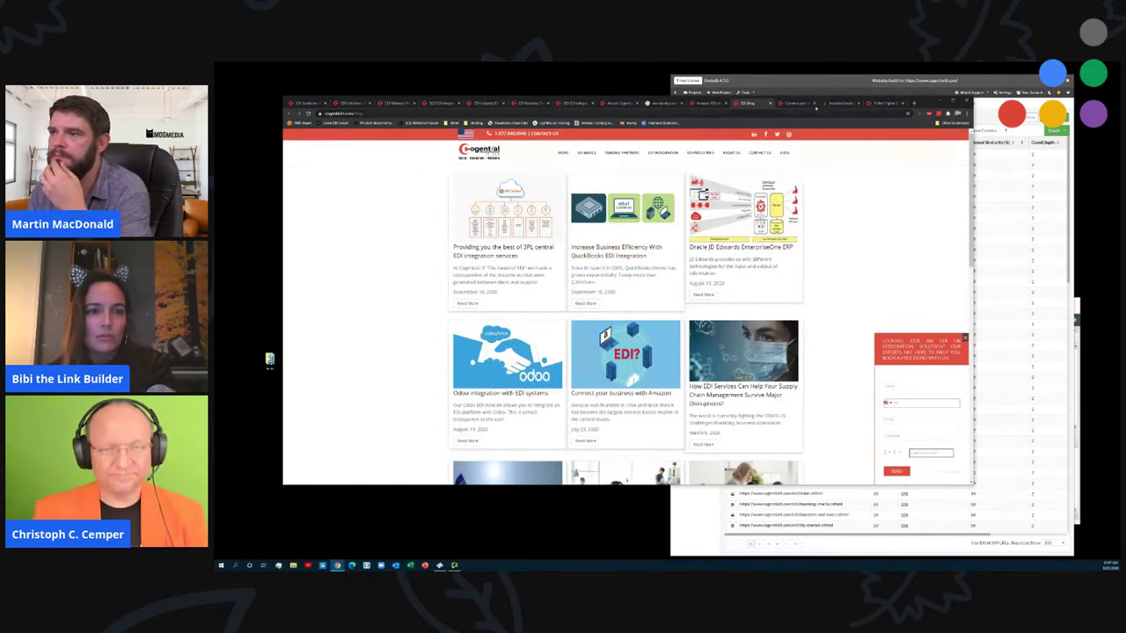
- Move the "Connect your business with Amazon" article into its own window beside the browser window showing the QuickBooks EDI article
left_click(795, 103)
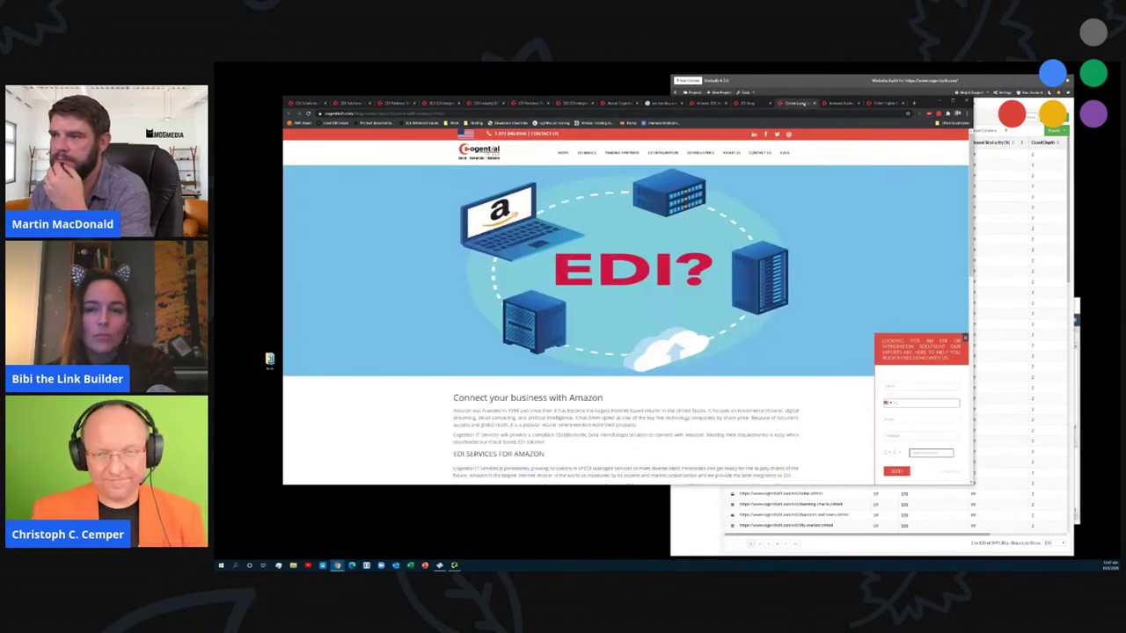
left_click_drag(788, 103, 352, 119)
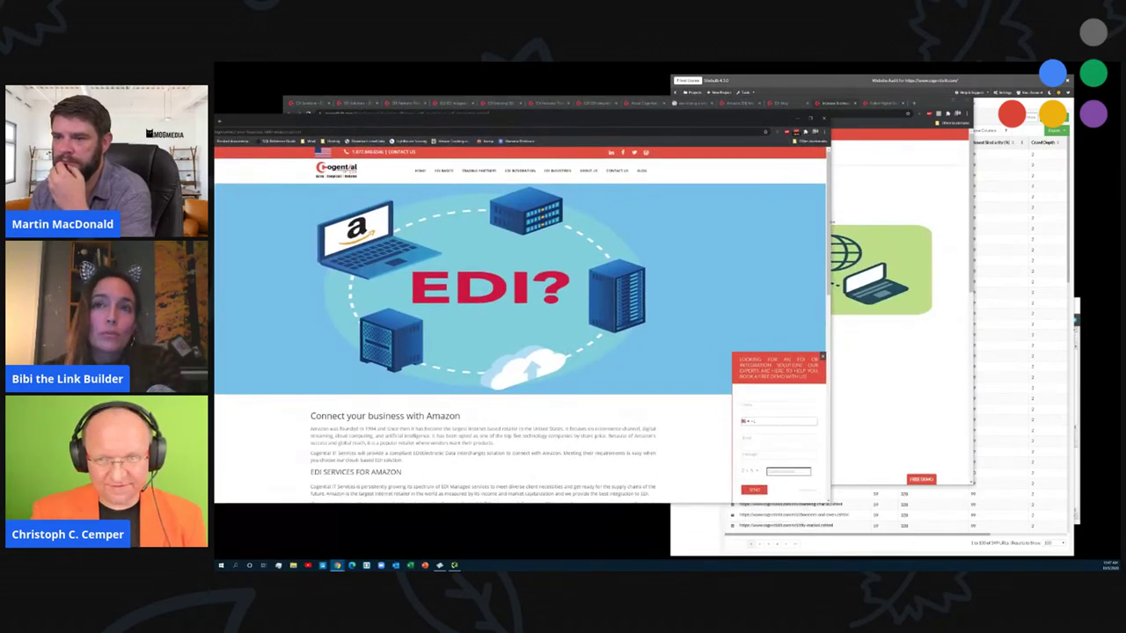
left_click_drag(528, 123, 531, 80)
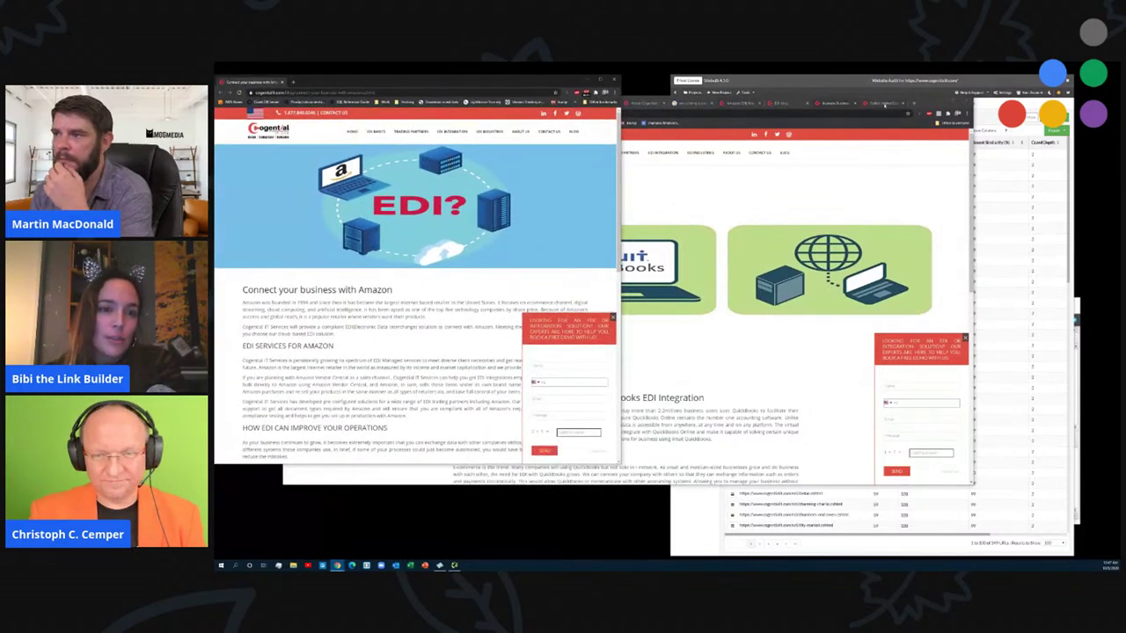
left_click(884, 103)
left_click(835, 103)
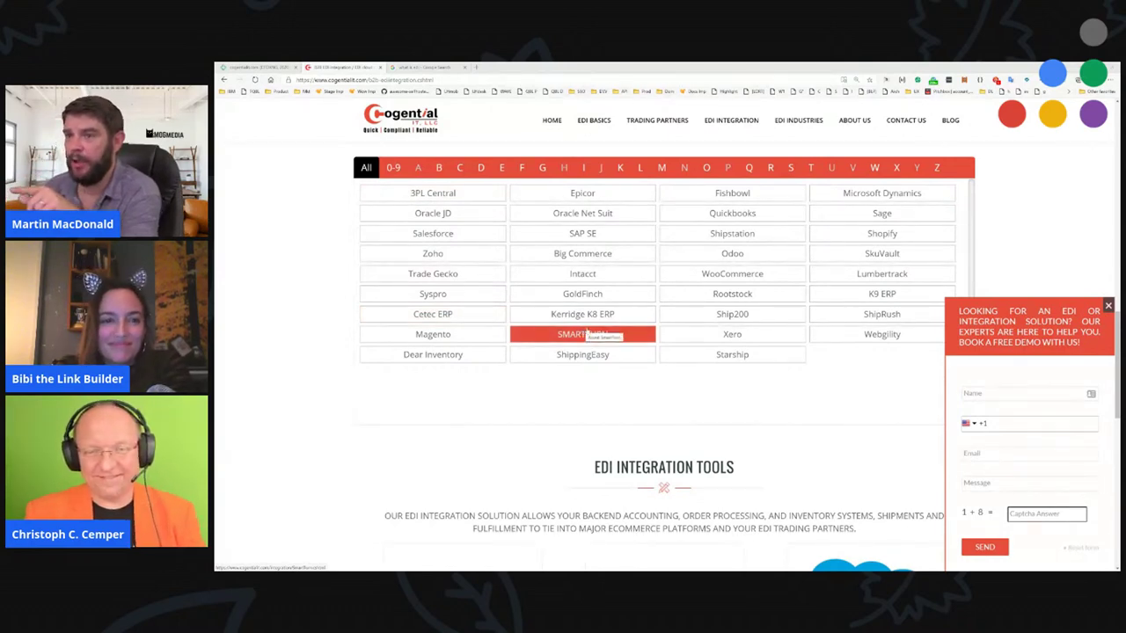
- Dismiss the free demo form, open the "Oracle JD Edwards EnterpriseOne ERP" article from the blog and read through its text
left_click(1107, 305)
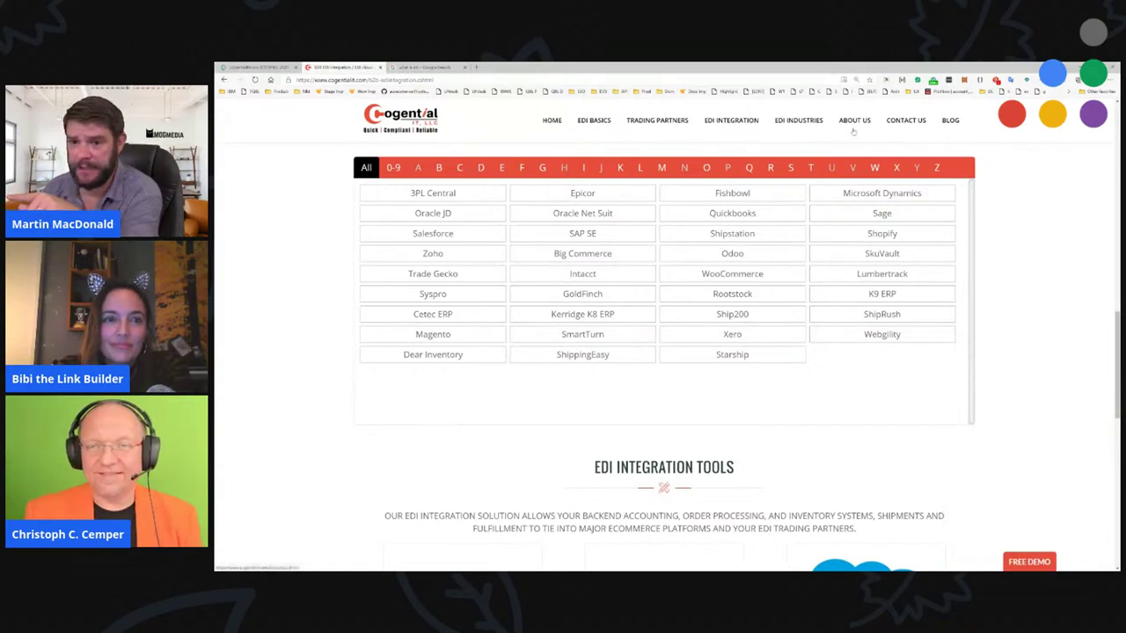
left_click(952, 125)
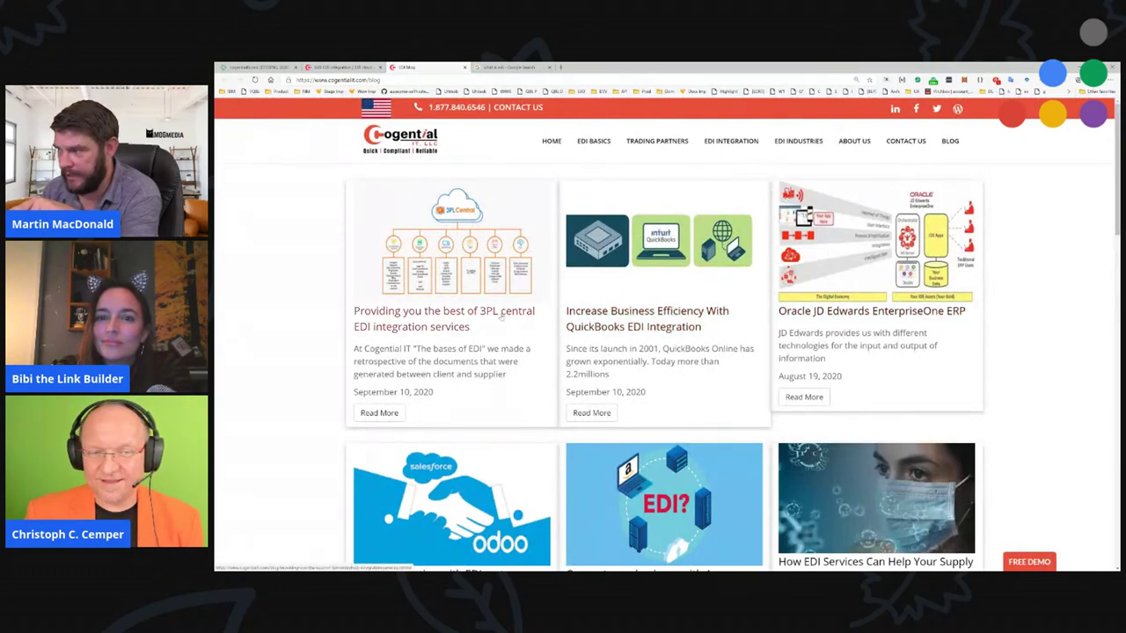
left_click(871, 312)
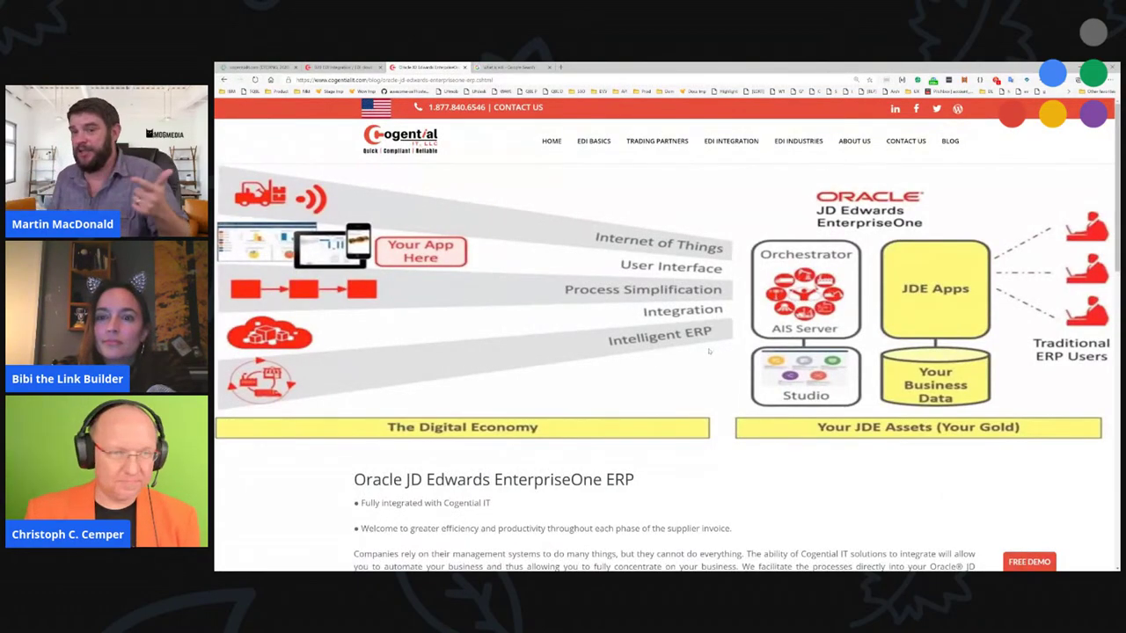
scroll(709, 351, "down", 3)
scroll(701, 355, "down", 4)
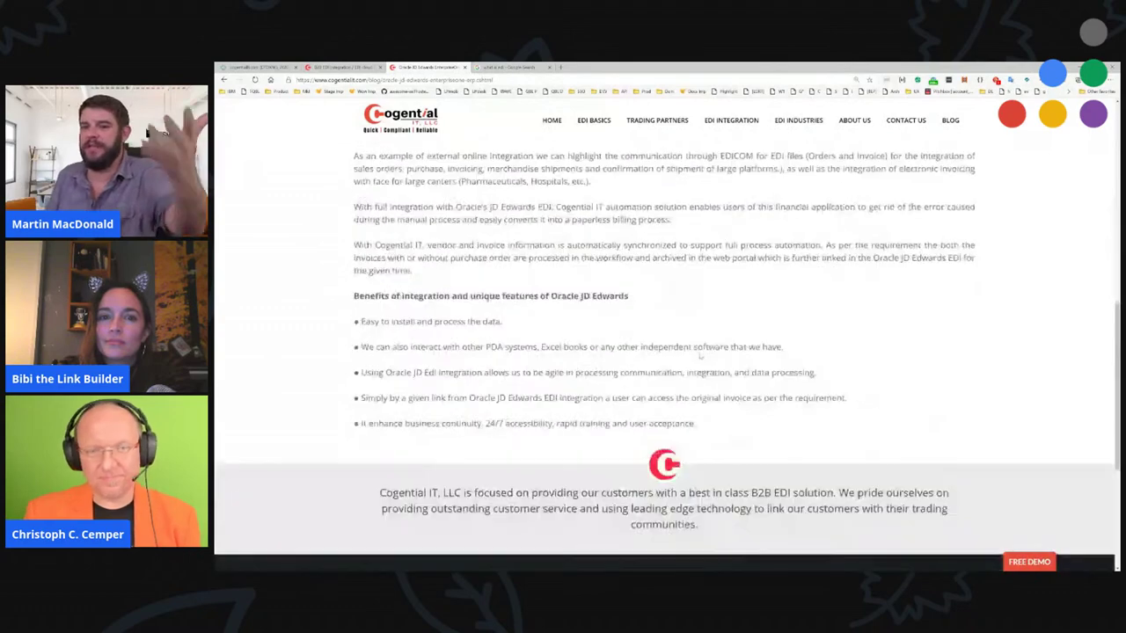
- Skim the closing benefits list of the Oracle JD Edwards EnterpriseOne ERP article and close the article
scroll(695, 357, "down", 3)
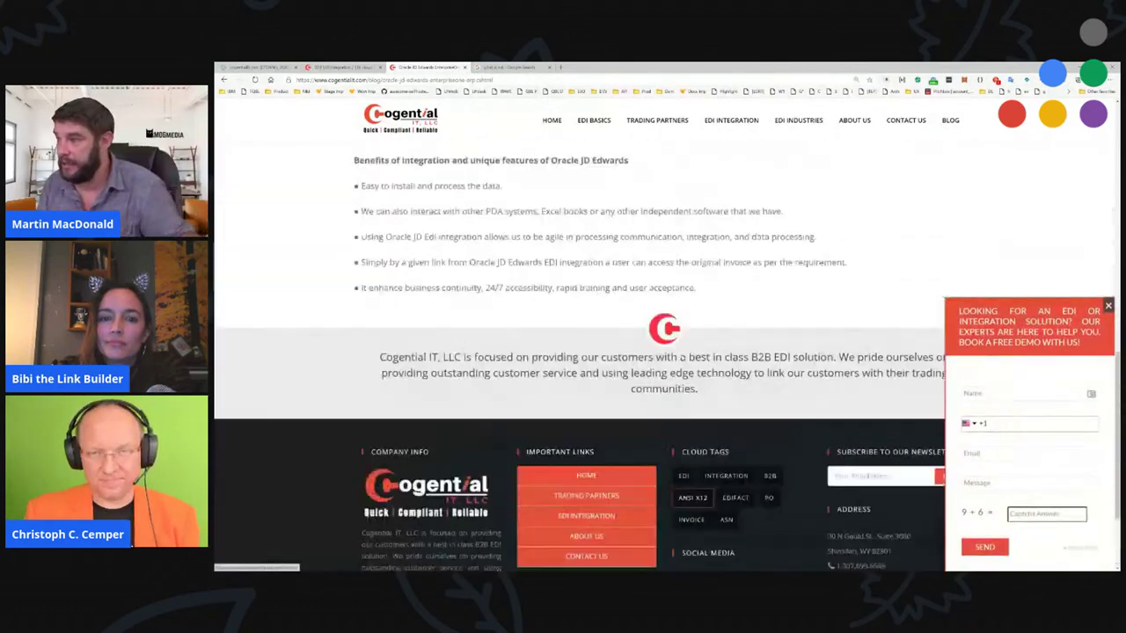
scroll(682, 361, "up", 10)
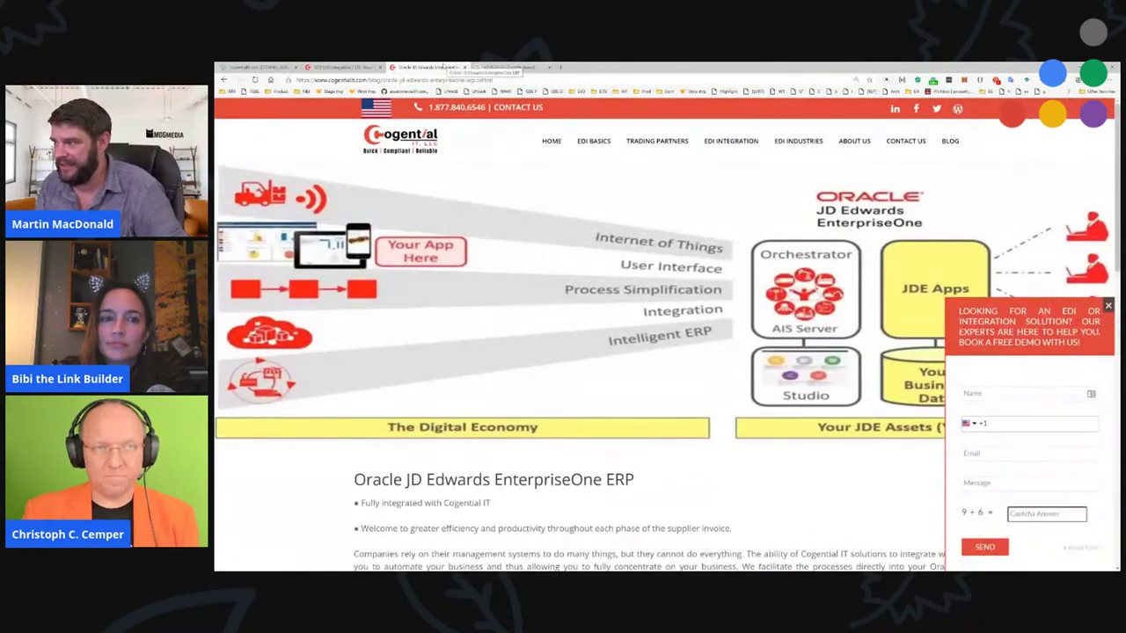
left_click(464, 67)
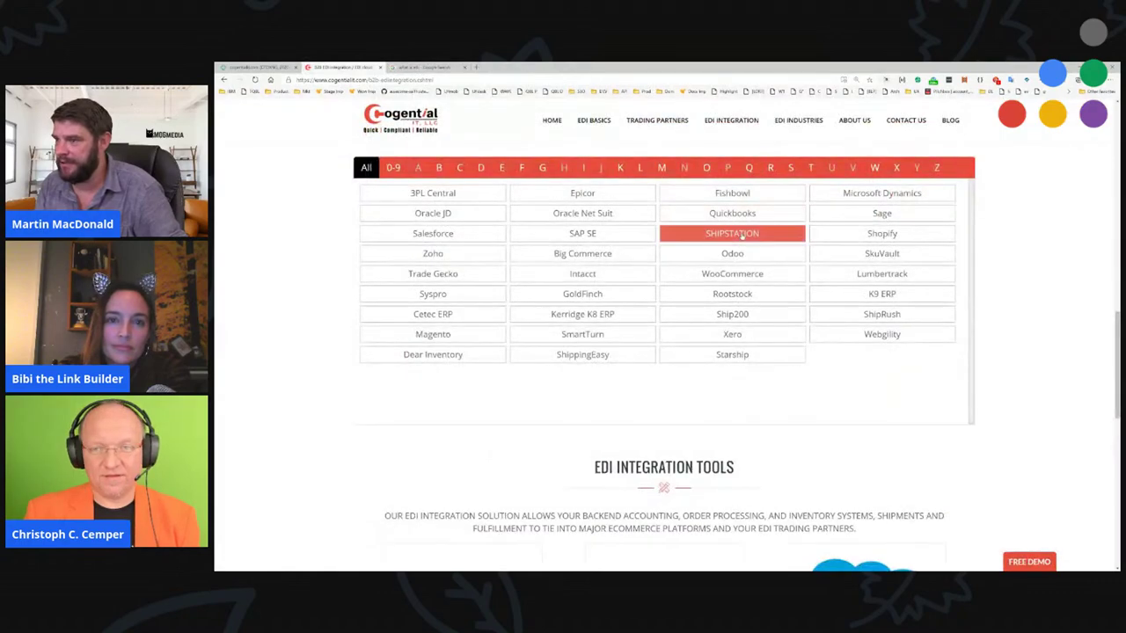
- Go to the blog from the EDI Integration page and open "Connect your business with Amazon" in a new tab
scroll(1041, 247, "up", 4)
left_click(950, 120)
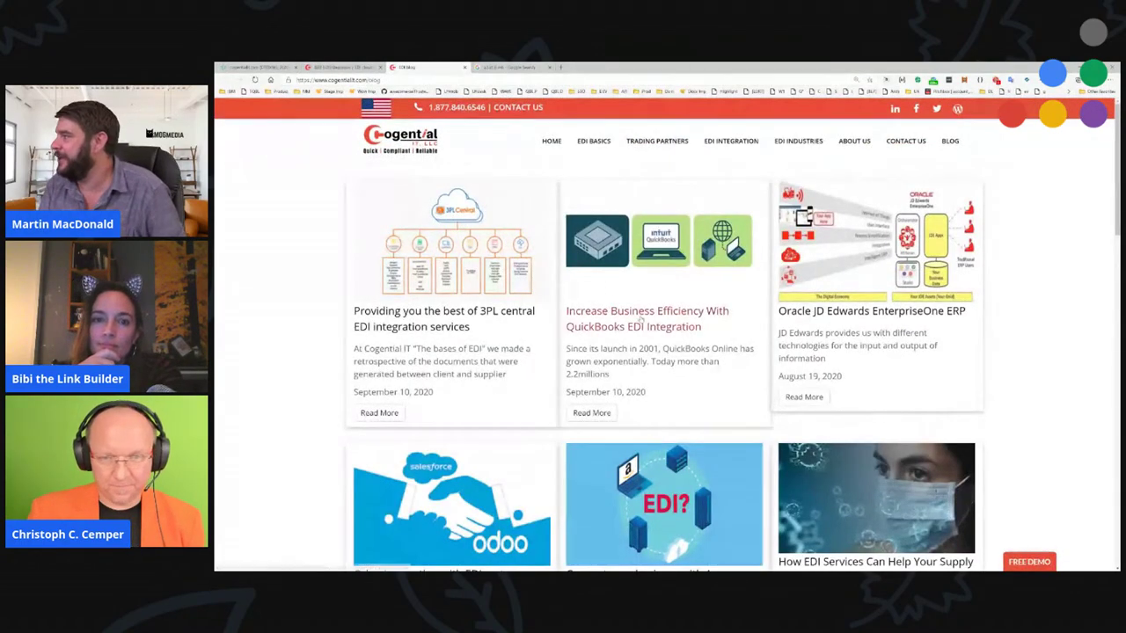
scroll(640, 322, "down", 3)
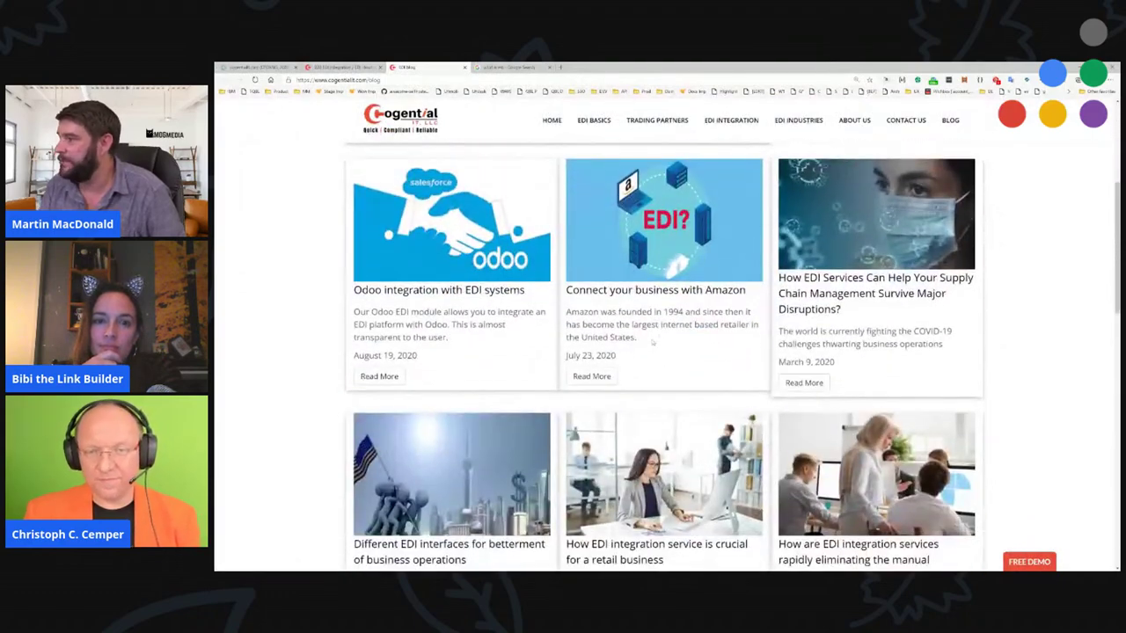
middle_click(676, 290)
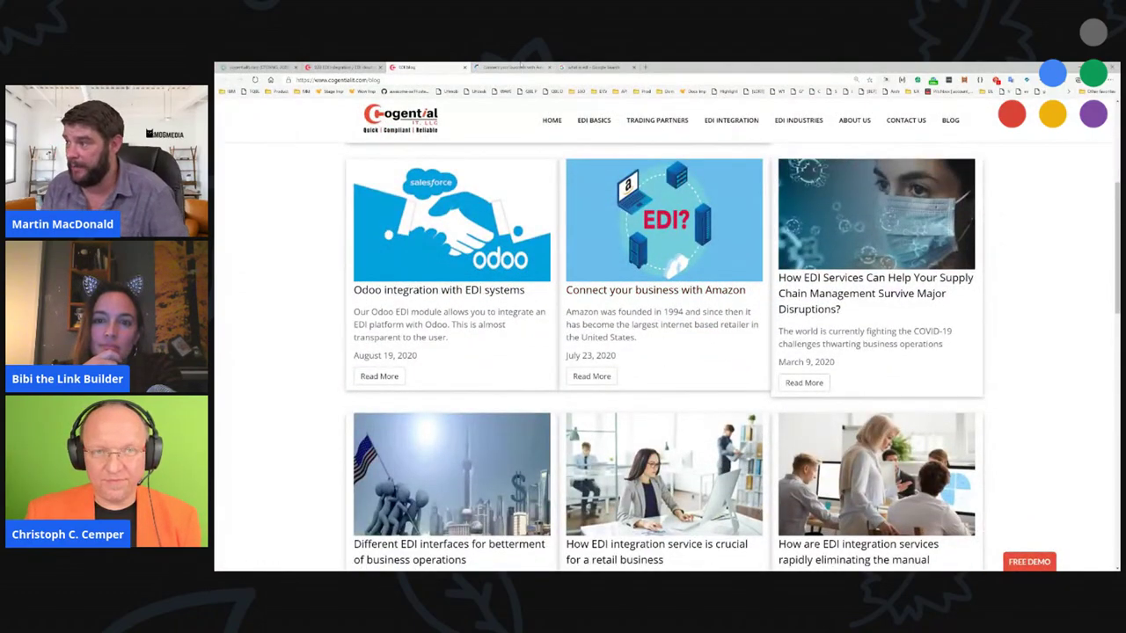
left_click(517, 67)
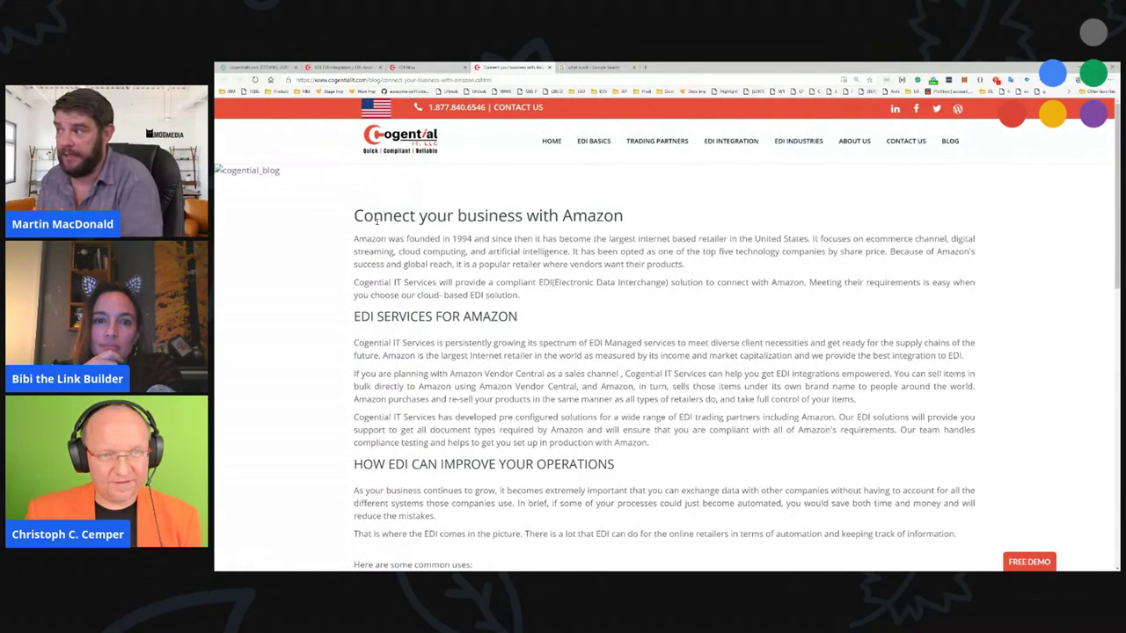
- Highlight the Amazon article's title, skim its text, and look over the integration directory on the EDI Integration page
left_click_drag(354, 218, 623, 219)
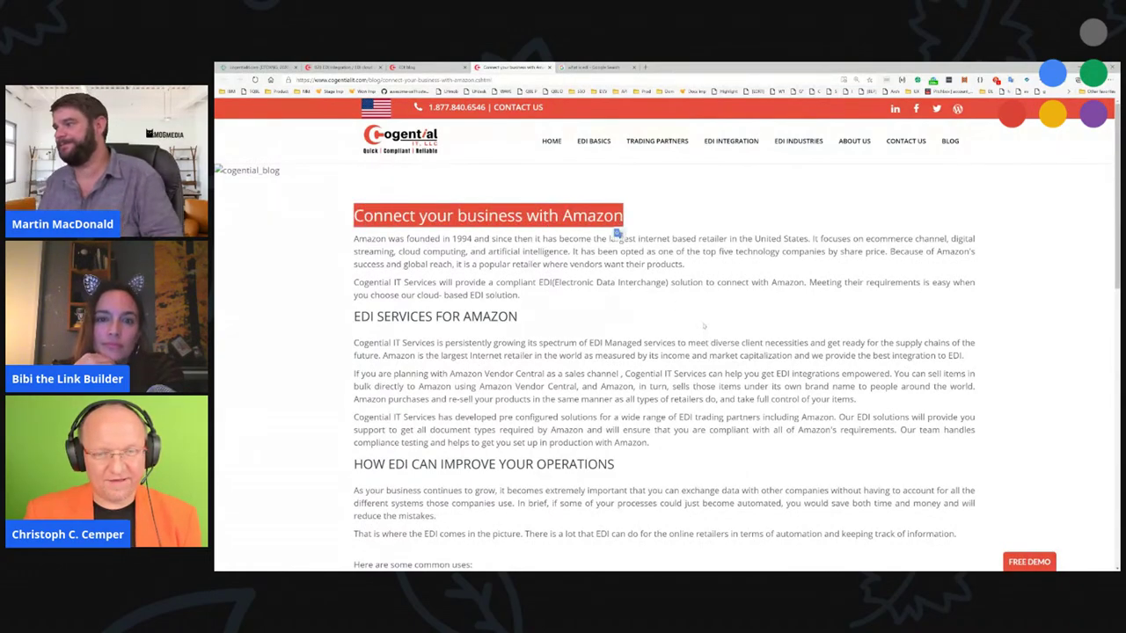
scroll(704, 327, "down", 15)
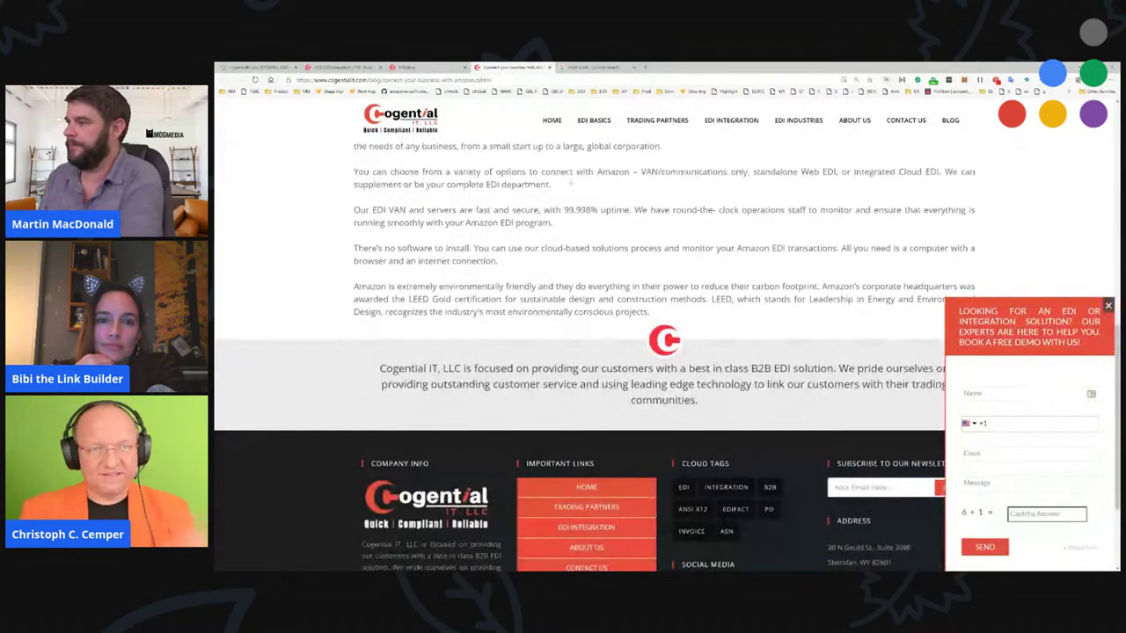
left_click(343, 67)
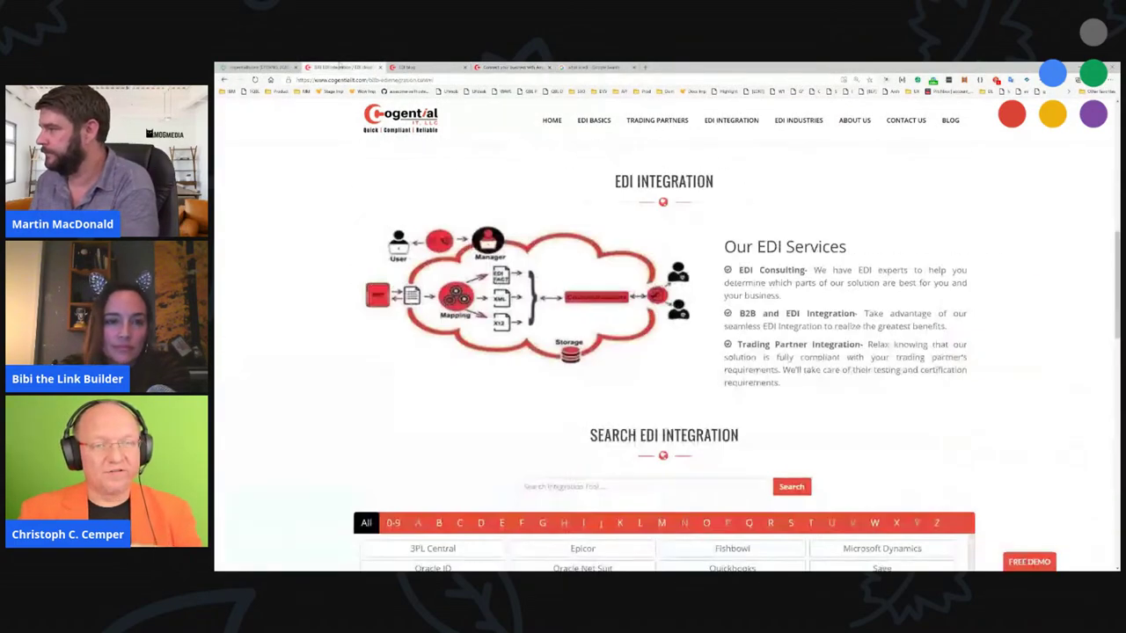
scroll(563, 299, "down", 5)
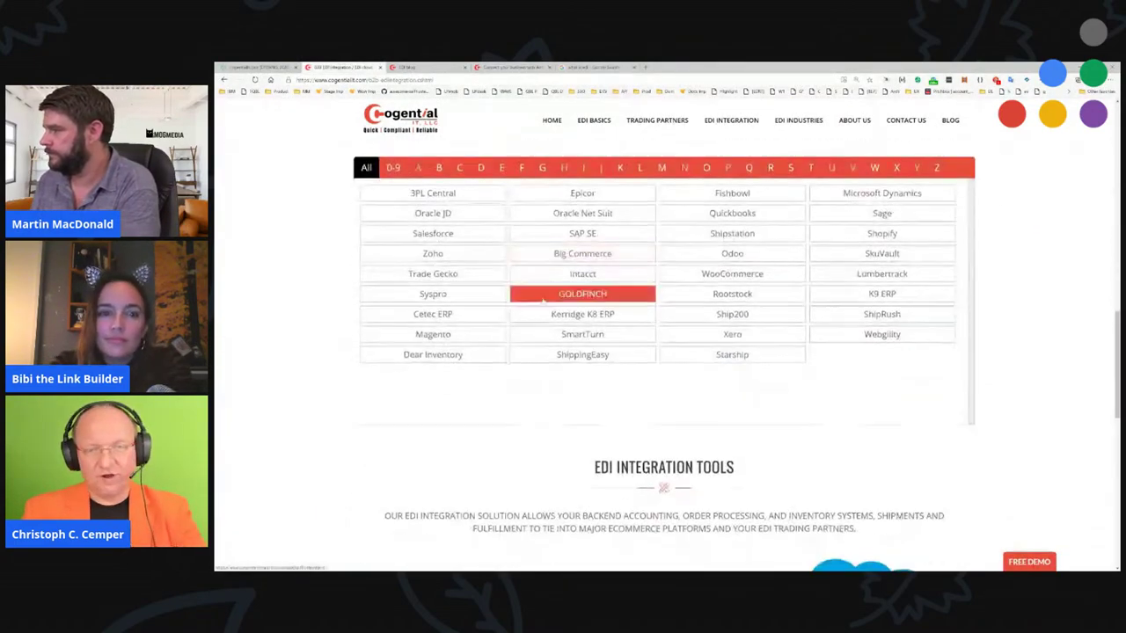
scroll(618, 313, "up", 2)
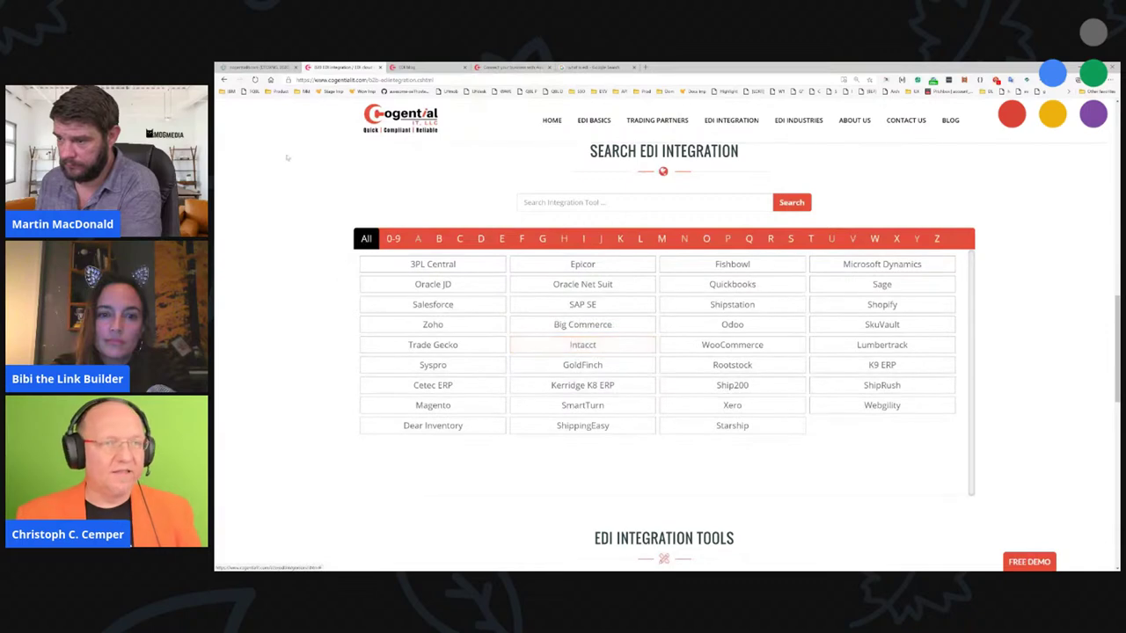
- Restrict the LinkResearchTools anchor text report to active links and rank the anchors by DTOXRISK
left_click(259, 67)
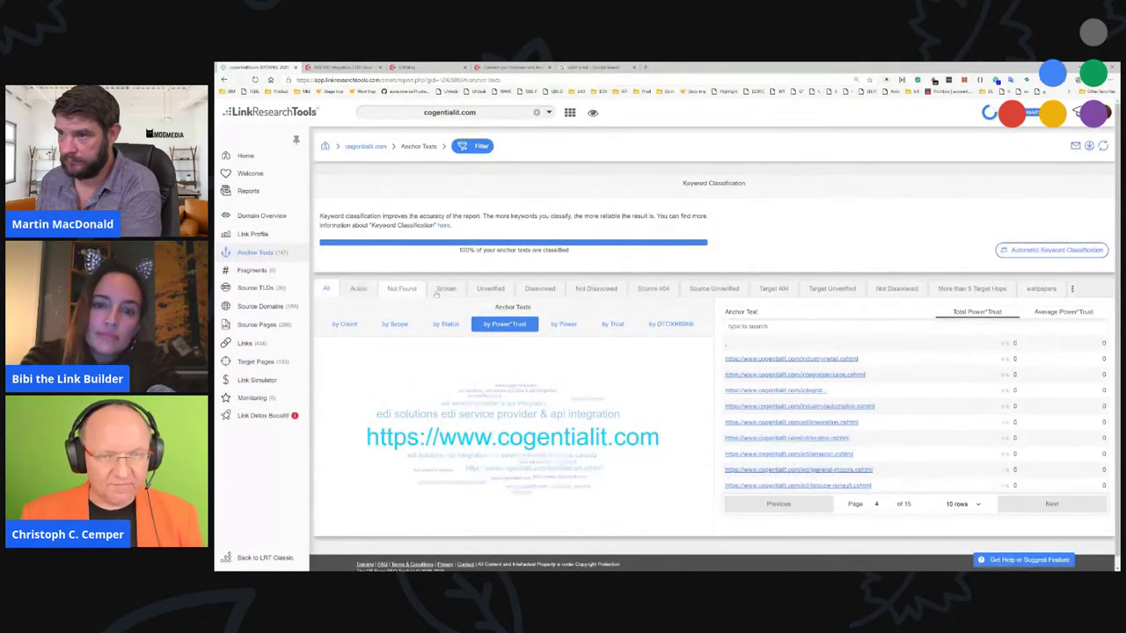
left_click(358, 288)
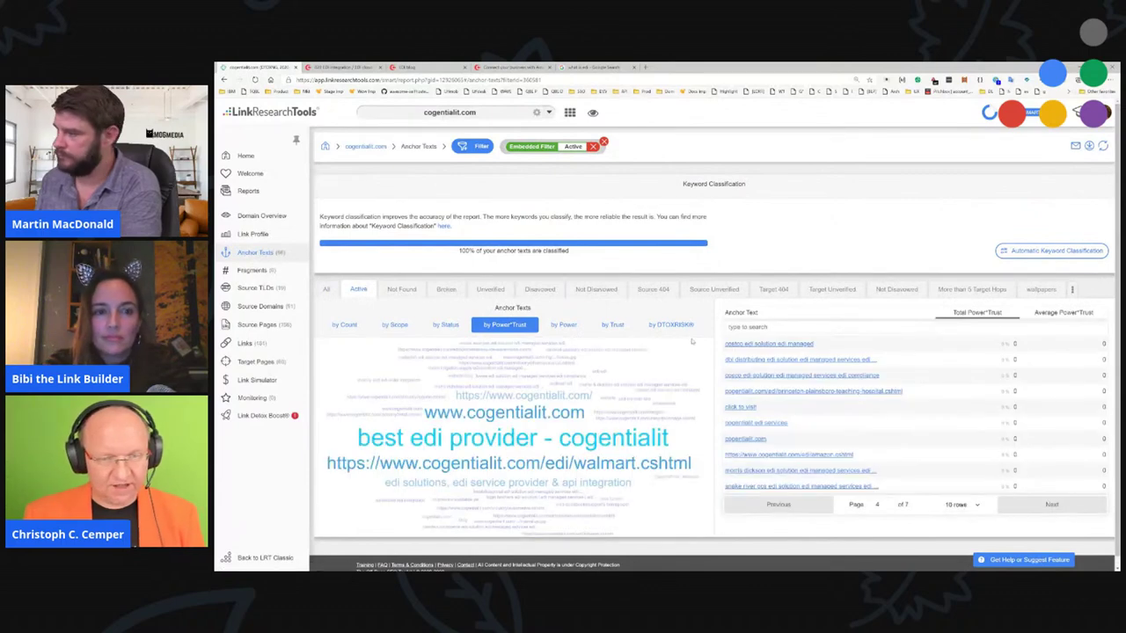
left_click(671, 325)
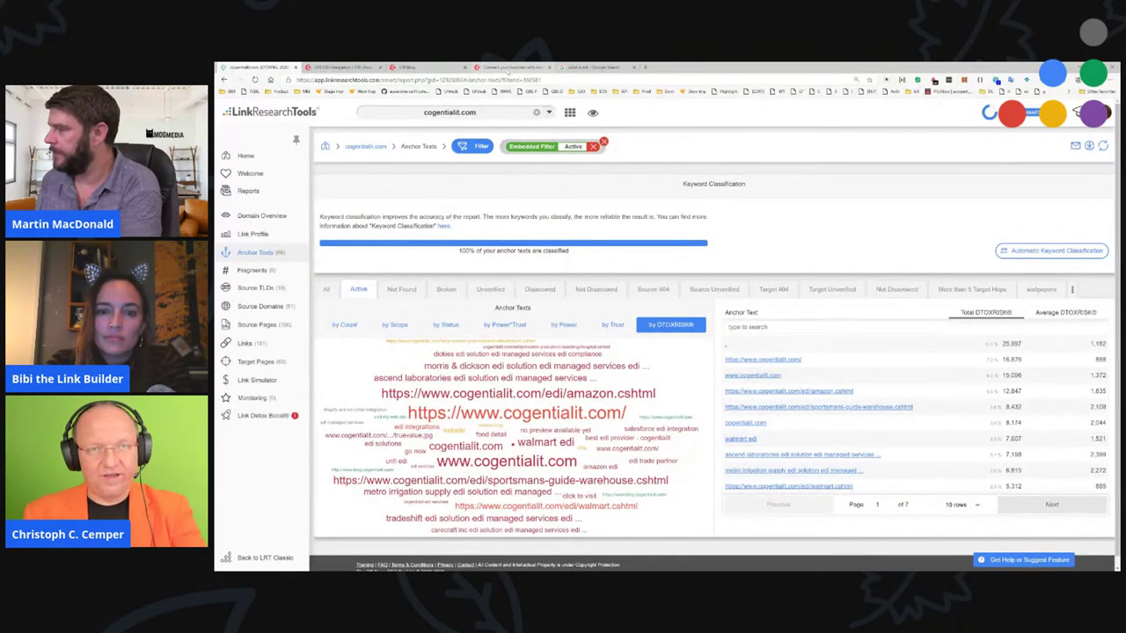
- Return to the Amazon article and examine its title and opening paragraphs, clearing the text highlights
left_click(510, 67)
scroll(618, 178, "up", 15)
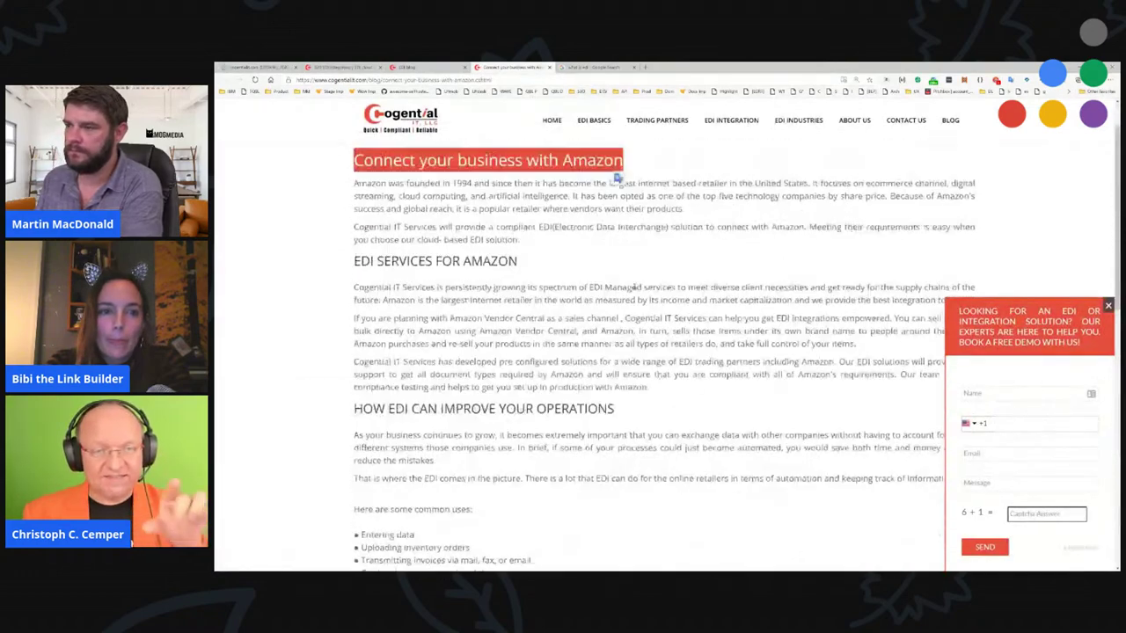
scroll(633, 287, "up", 2)
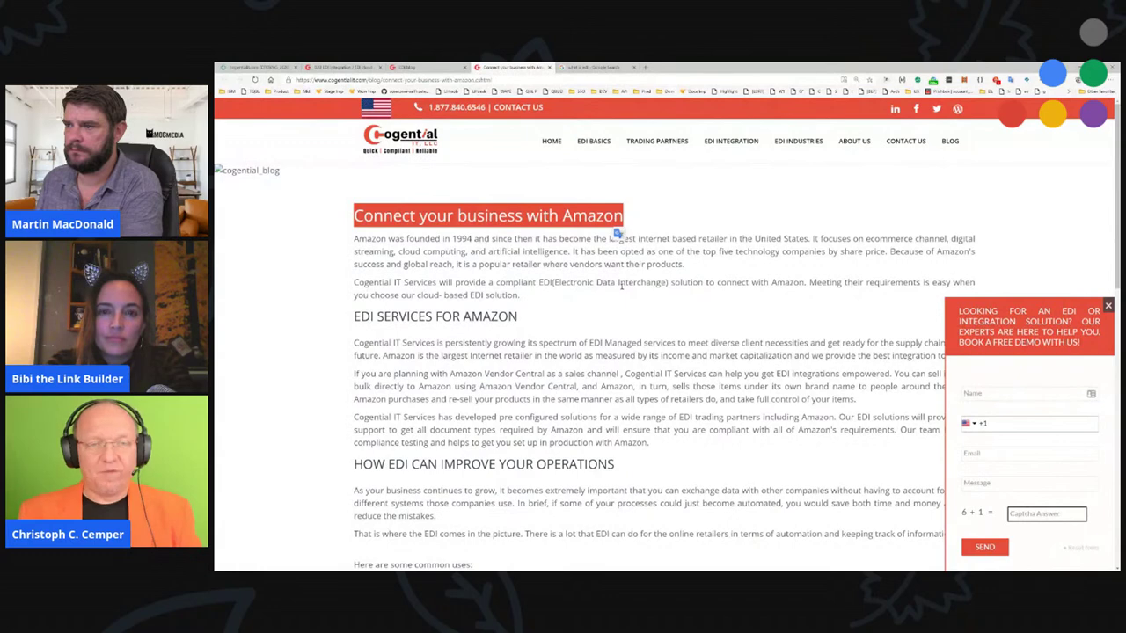
left_click(598, 281)
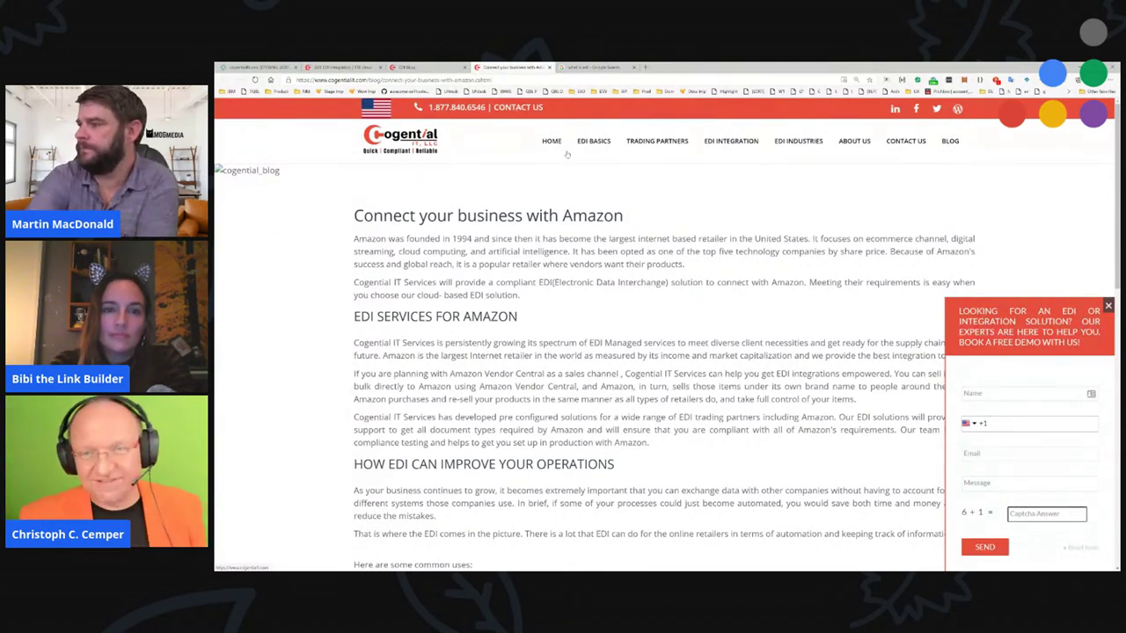
left_click(743, 146)
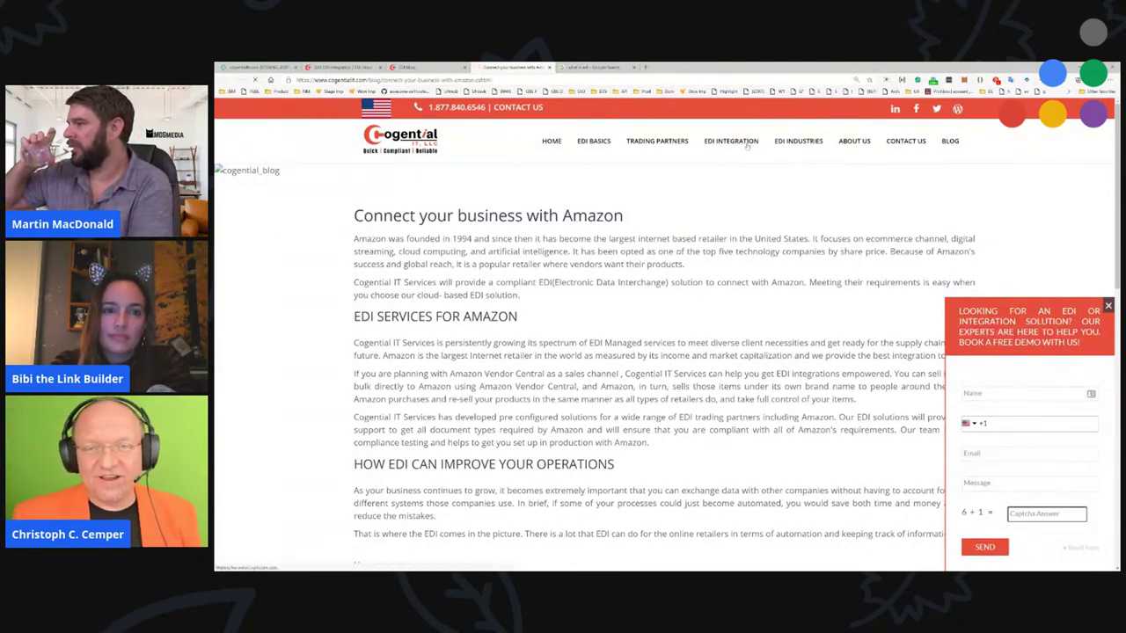
key("alt+Left")
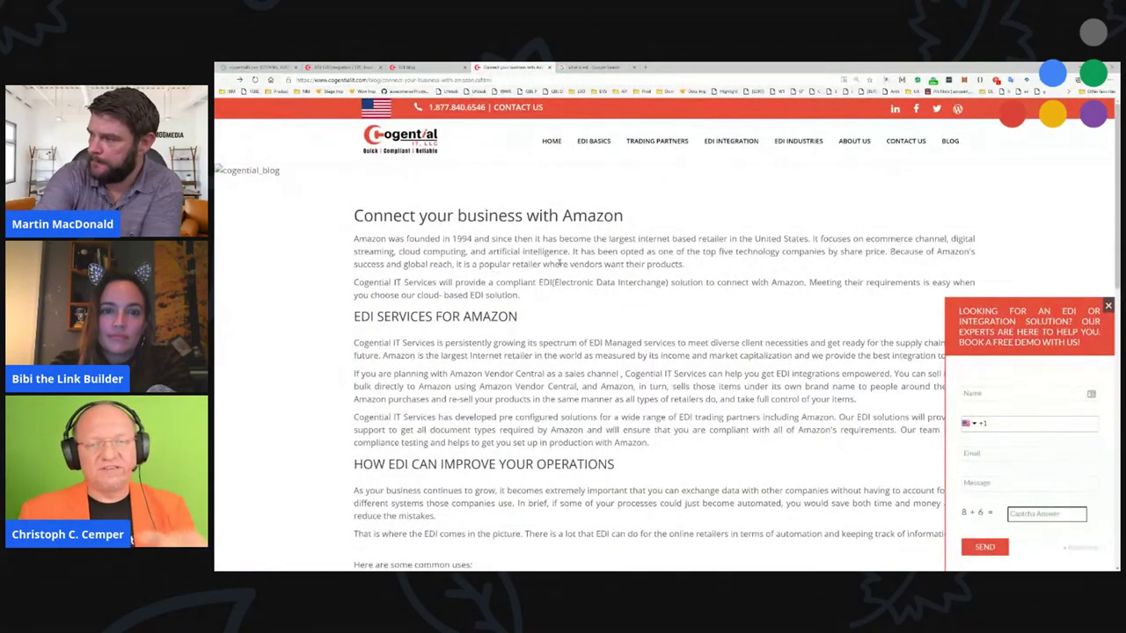
left_click_drag(631, 223, 480, 218)
left_click(475, 221)
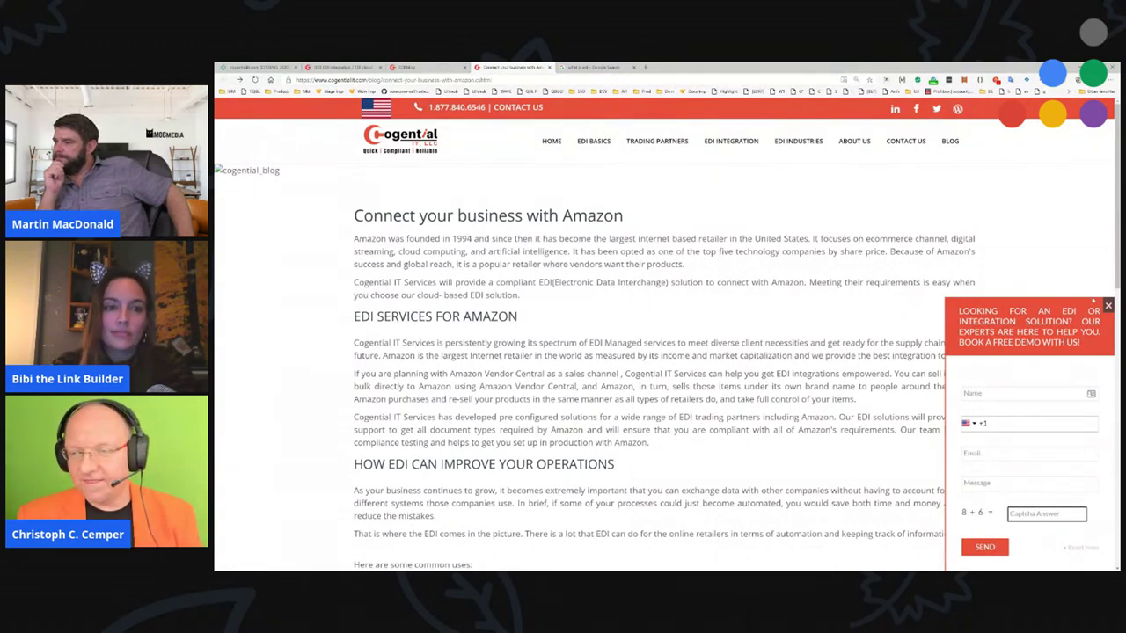
- Dismiss the free demo form and read the Amazon article's sections from "EDI Services for Amazon" down to the footer
left_click(1108, 306)
scroll(857, 329, "down", 3)
scroll(860, 328, "up", 2)
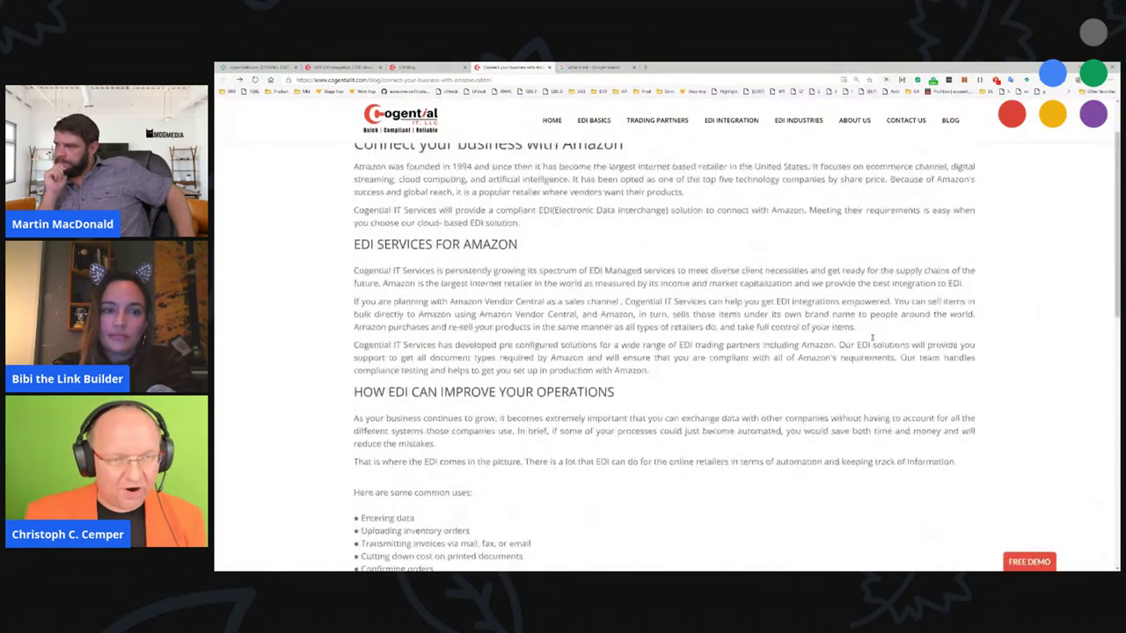
left_click_drag(356, 245, 529, 257)
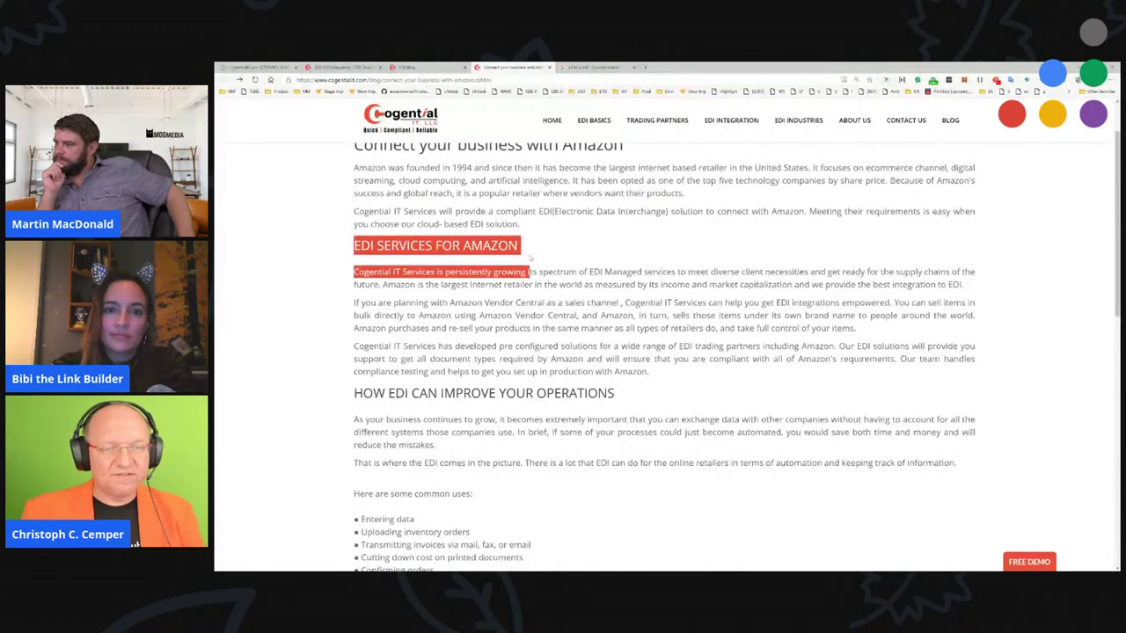
left_click(528, 257)
scroll(618, 314, "down", 2)
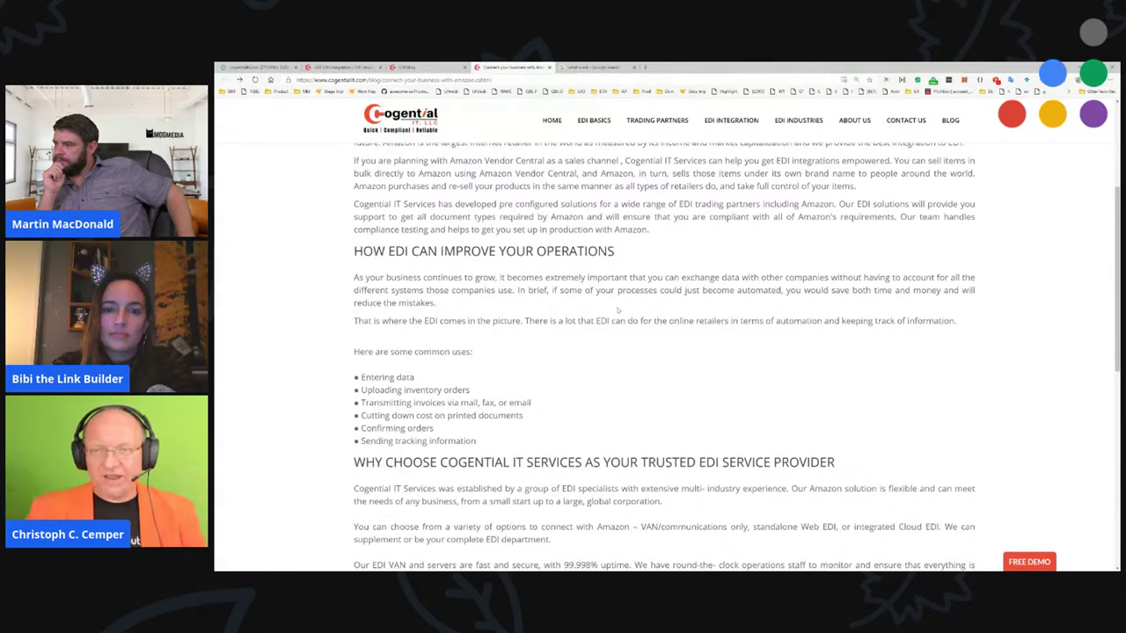
scroll(619, 310, "down", 4)
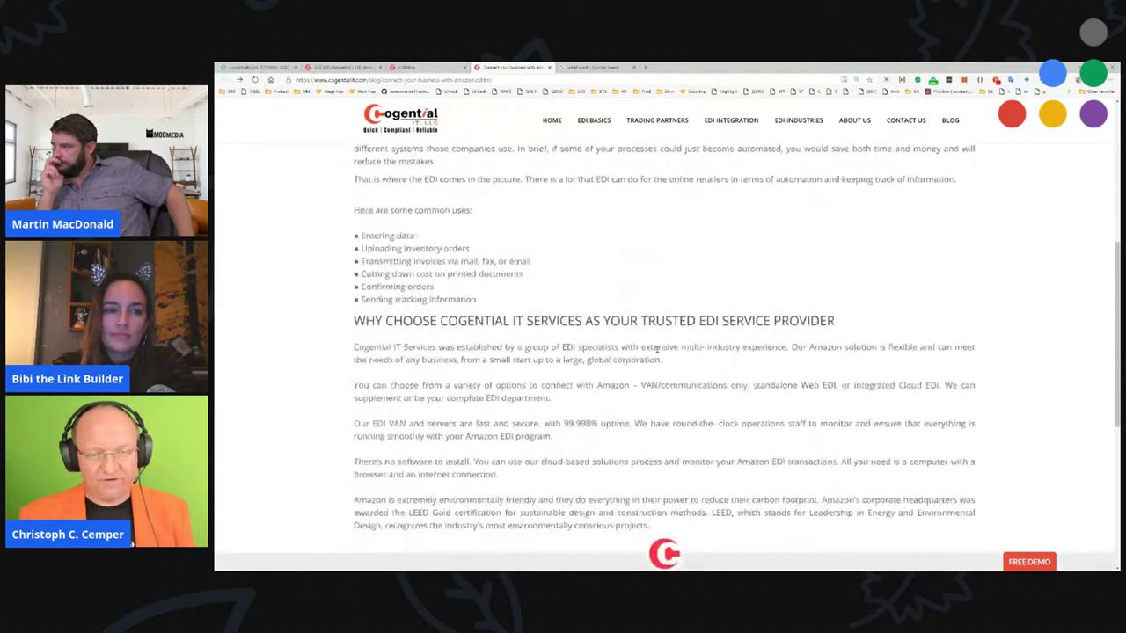
scroll(779, 424, "down", 1)
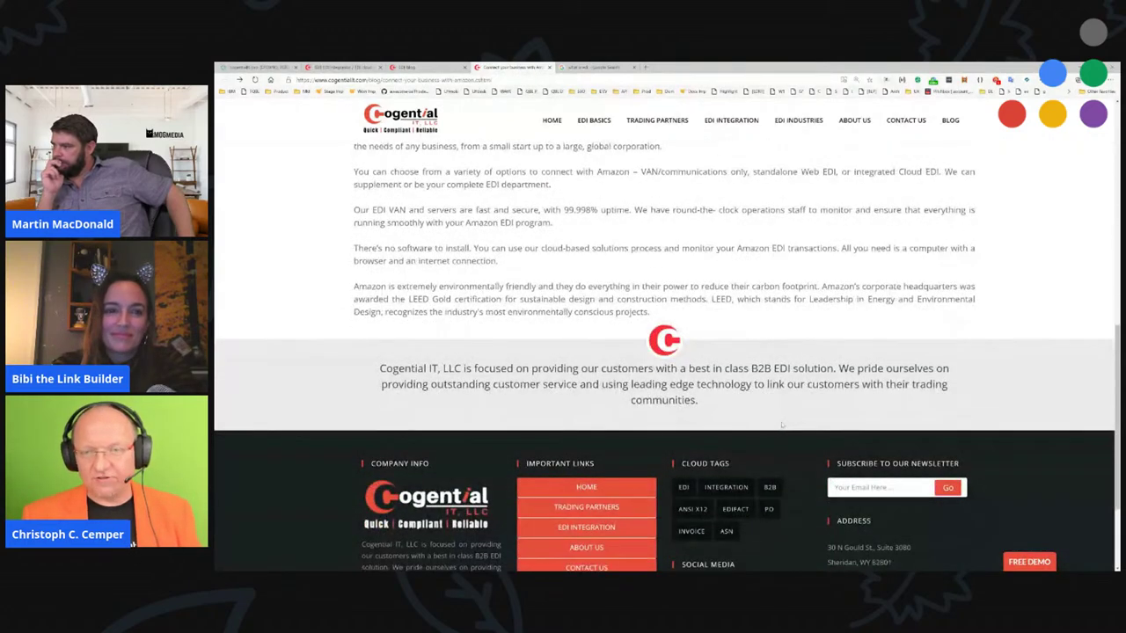
- Examine the article's closing paragraphs on Amazon EDI options, uptime and LEED certification, and go back up to the title
left_click_drag(795, 299, 500, 261)
left_click(746, 229)
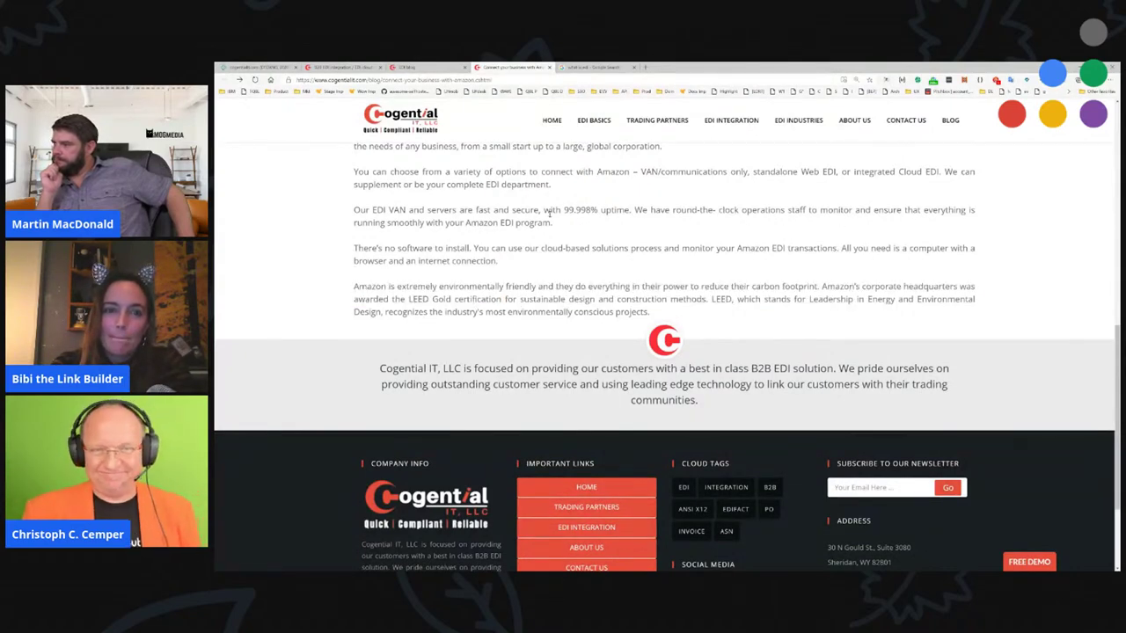
scroll(343, 209, "up", 3)
left_click_drag(749, 514, 695, 528)
scroll(581, 295, "up", 6)
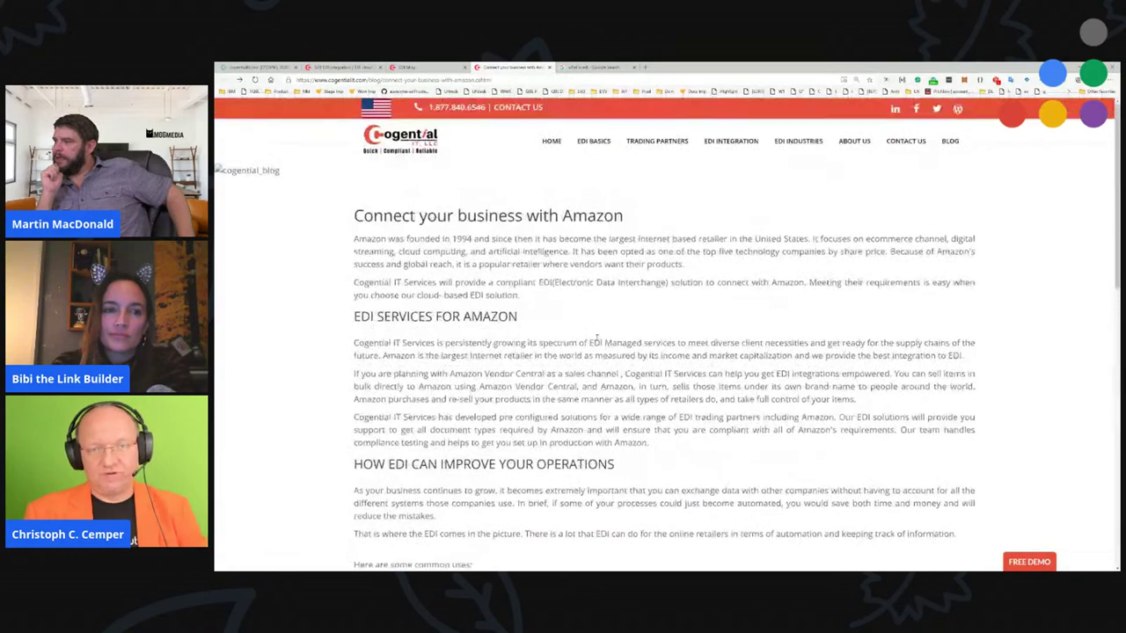
- Look over the blog's older article teasers and the list of integration tools on the EDI Integration page
left_click(428, 70)
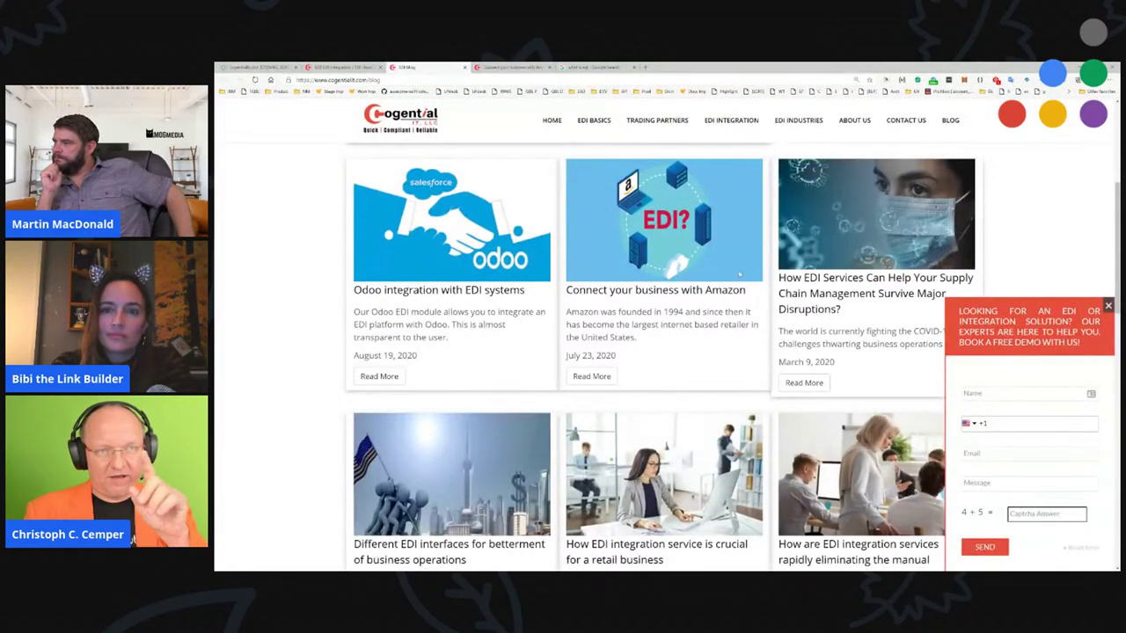
scroll(738, 274, "down", 3)
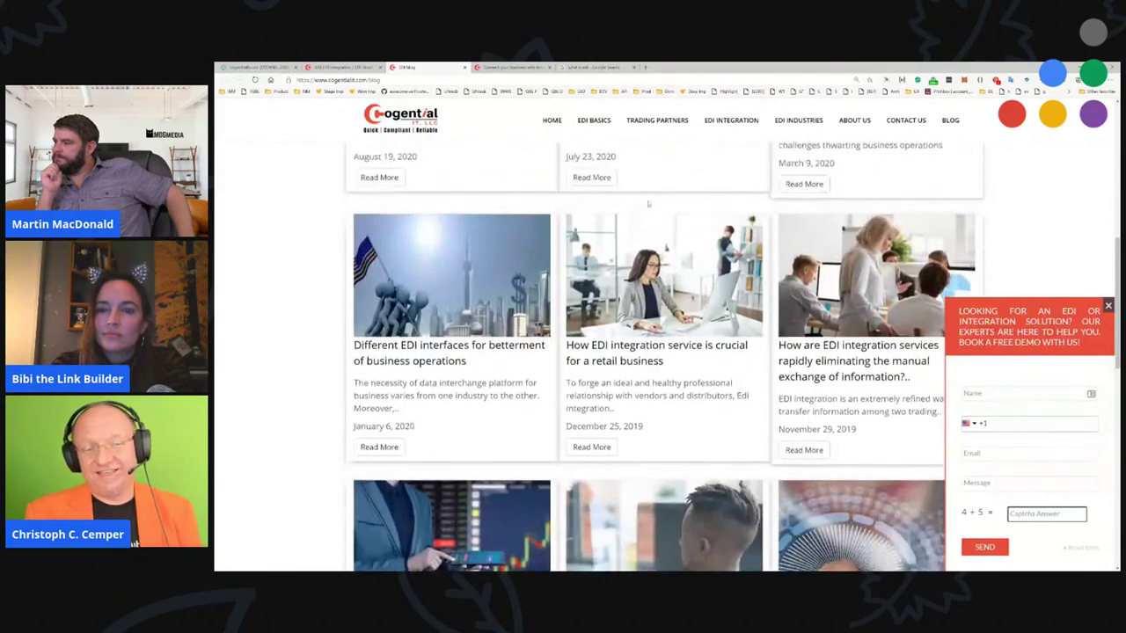
scroll(621, 209, "up", 1)
left_click(343, 67)
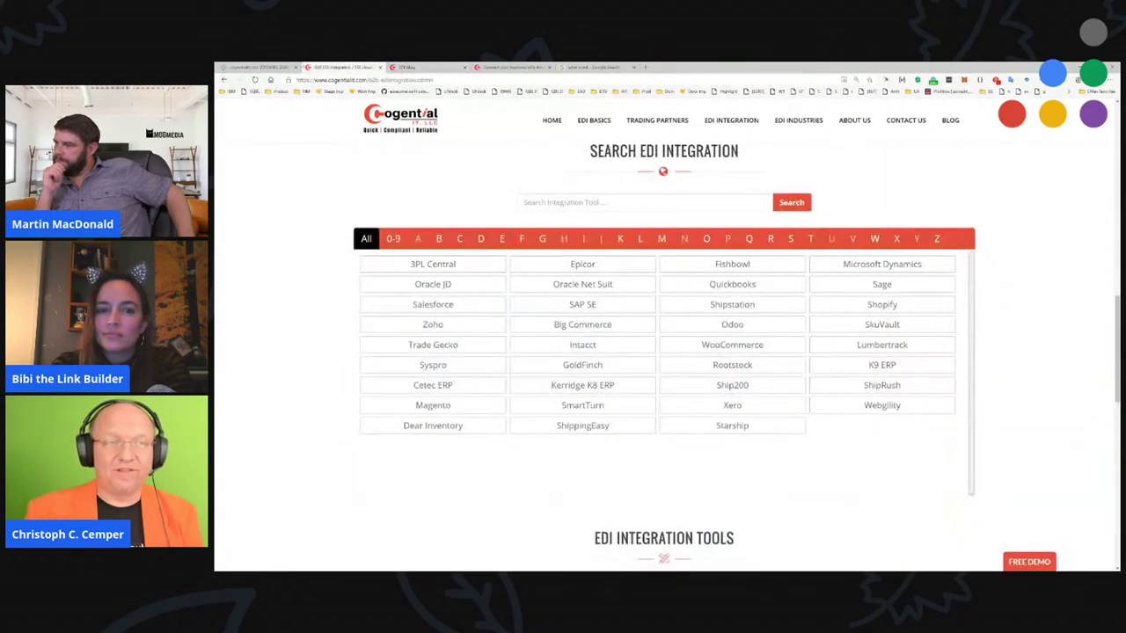
- Open the active links with the anchor text "walmart edi" in LinkResearchTools and show their link profile by DTOXRISK
left_click(259, 66)
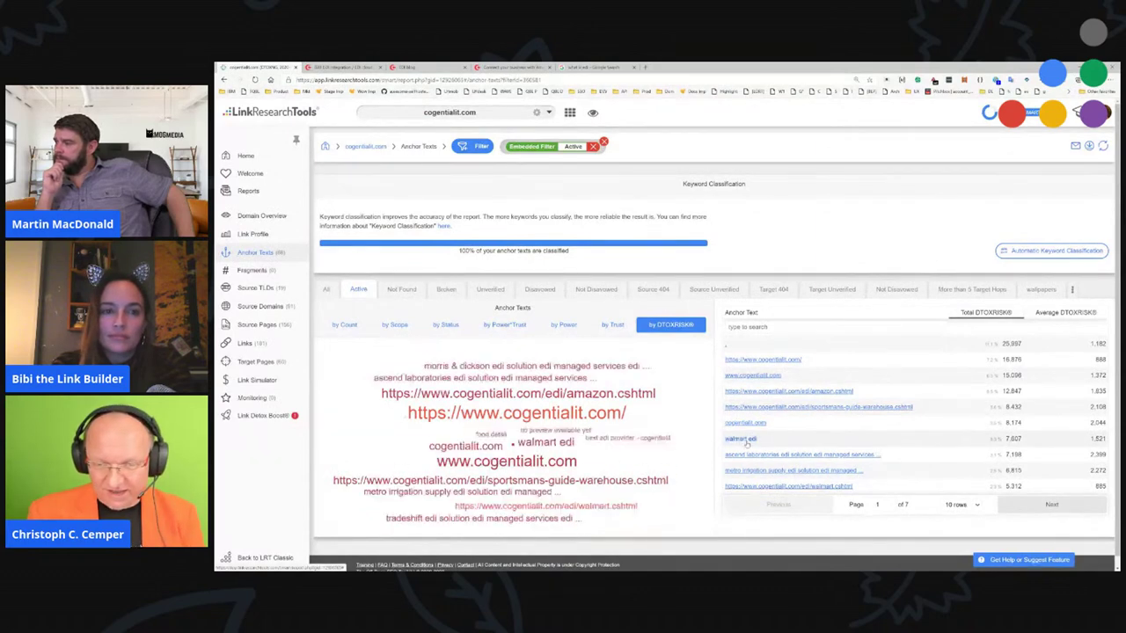
left_click(765, 445)
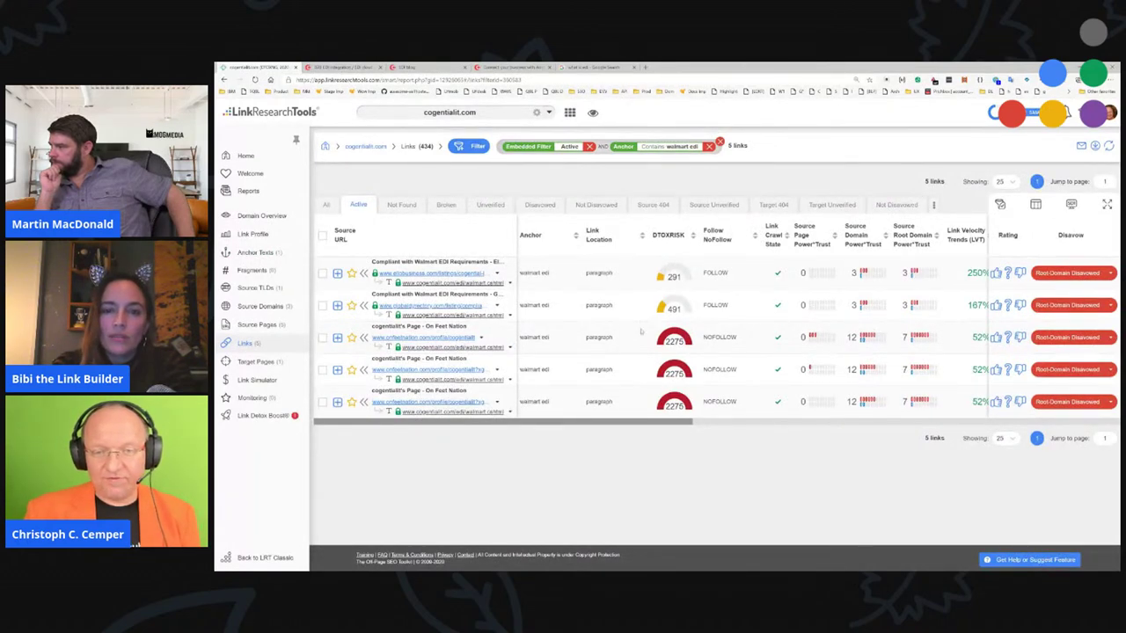
left_click(322, 337)
left_click(322, 337)
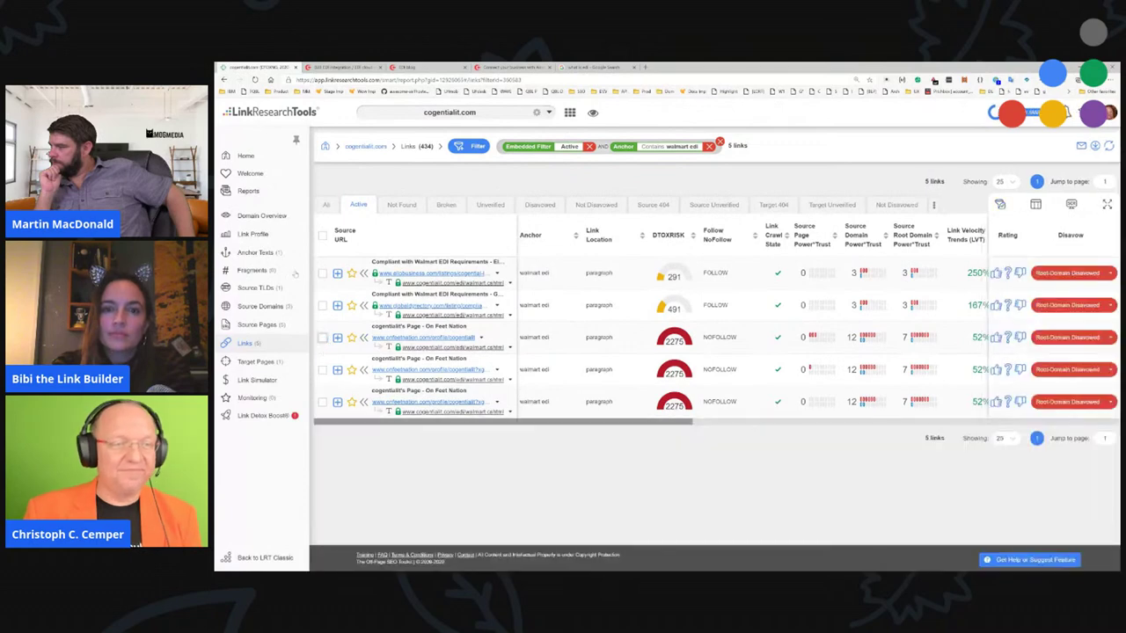
left_click(268, 241)
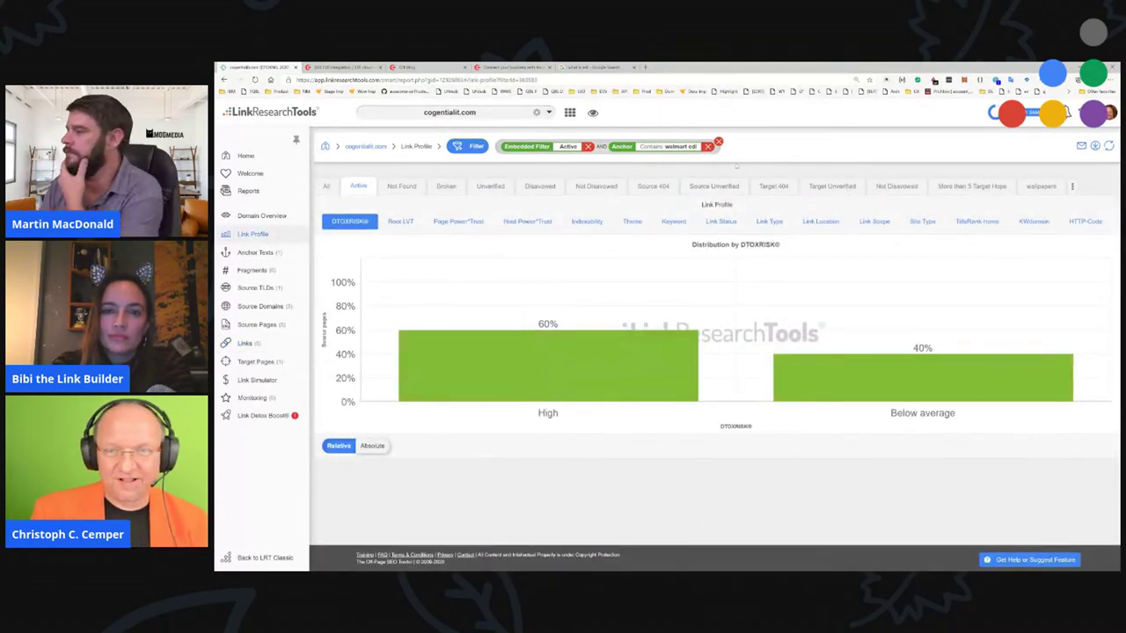
- Remove the "walmart edi" anchor filter and examine the active links' Page Power*Trust distribution in both absolute and relative values
left_click(709, 146)
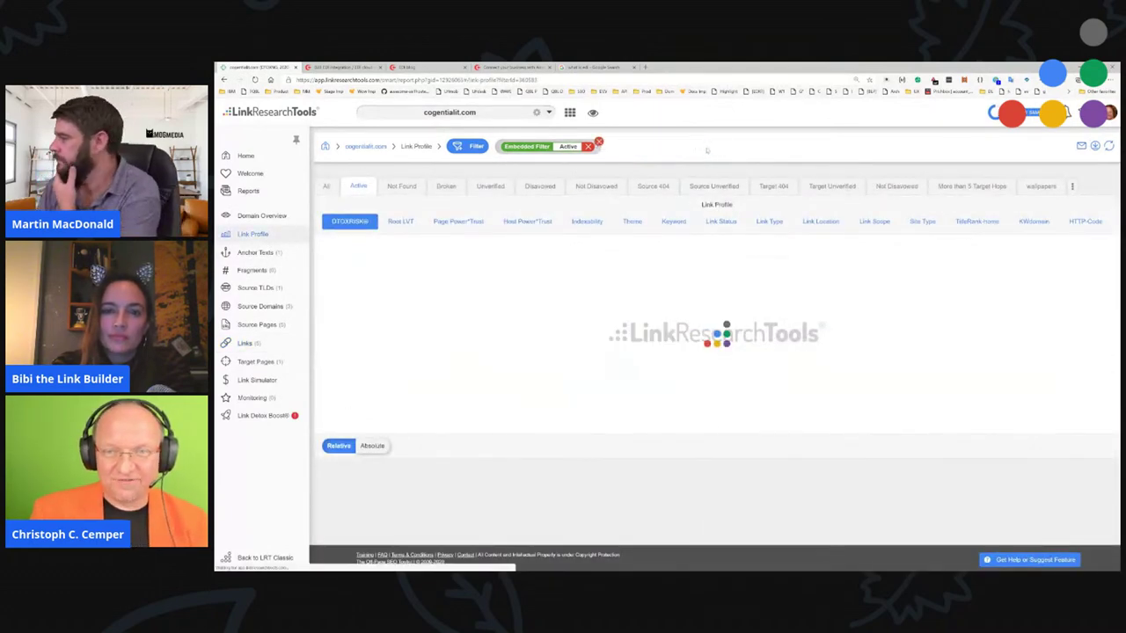
left_click(457, 221)
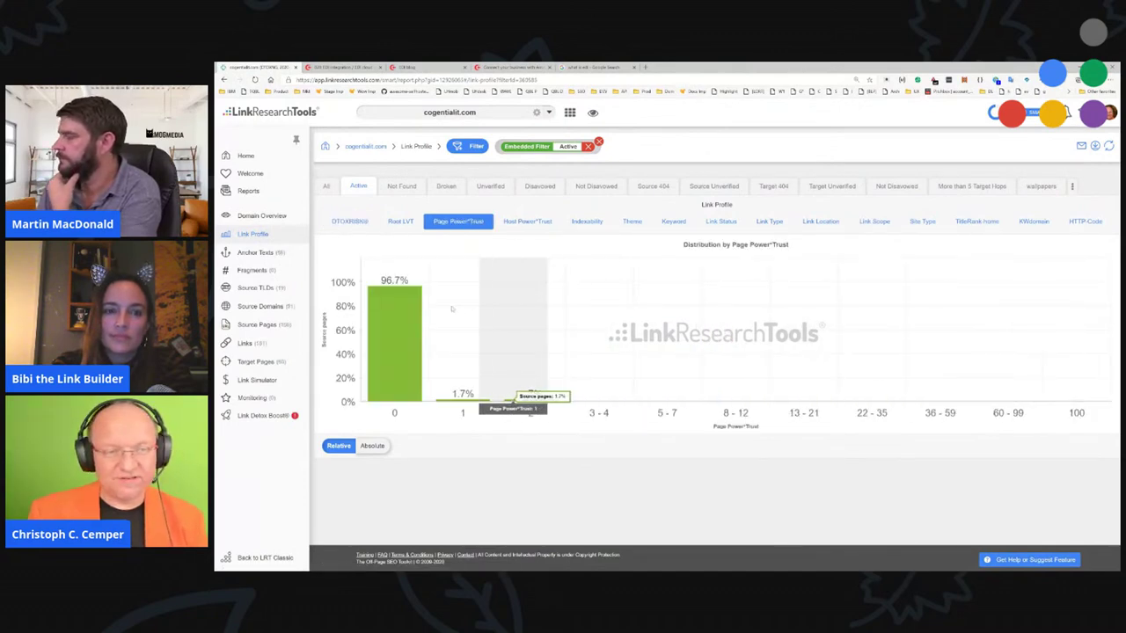
left_click(371, 447)
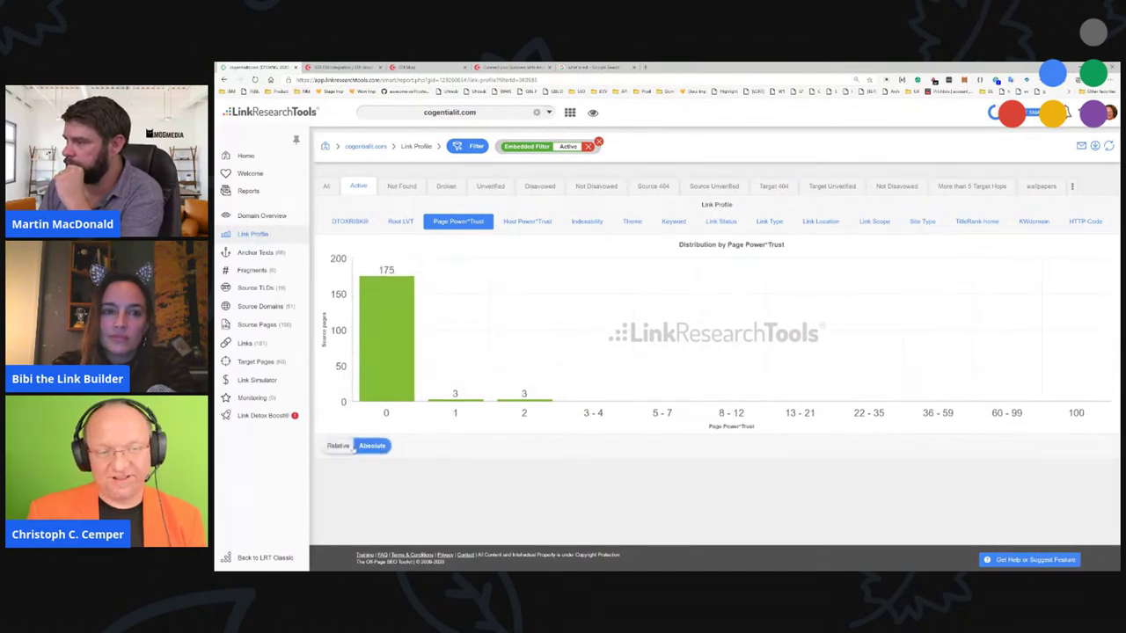
left_click(338, 446)
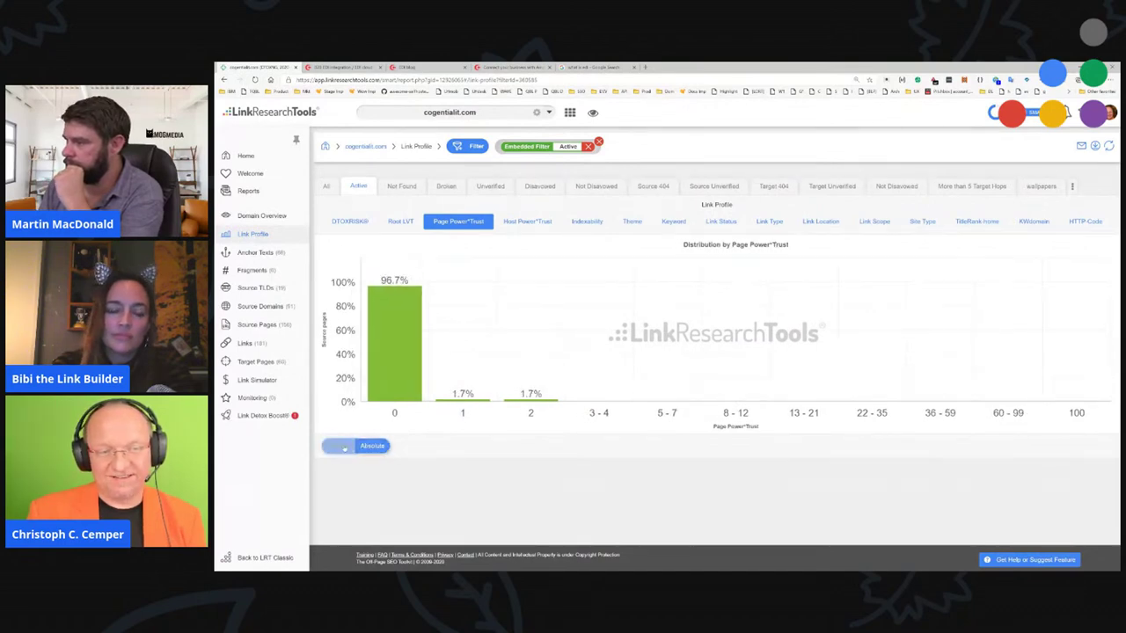
- List the active source pages with Page Power*Trust equal to 0 and sort them by highest DTOXRISK
left_click(569, 314)
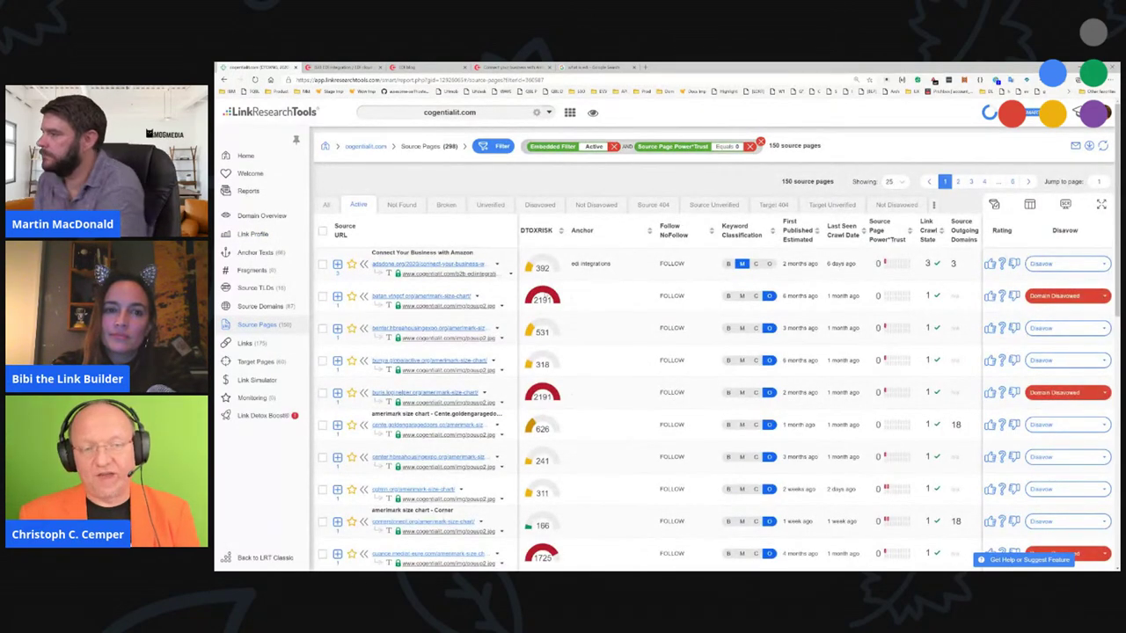
scroll(540, 368, "down", 5)
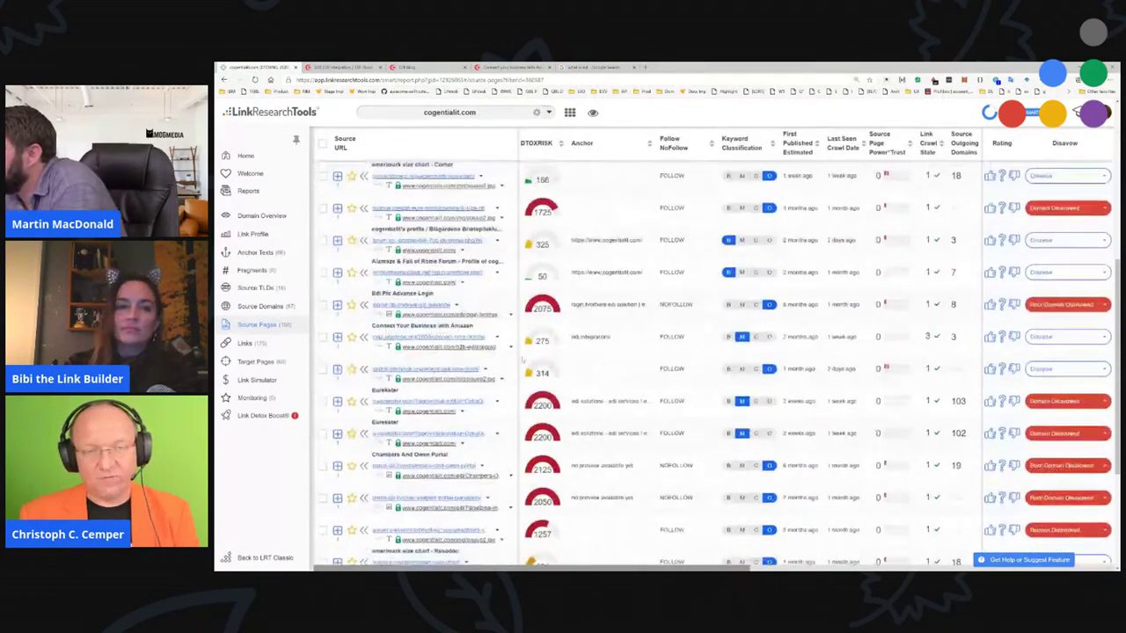
scroll(540, 367, "up", 10)
left_click(528, 231)
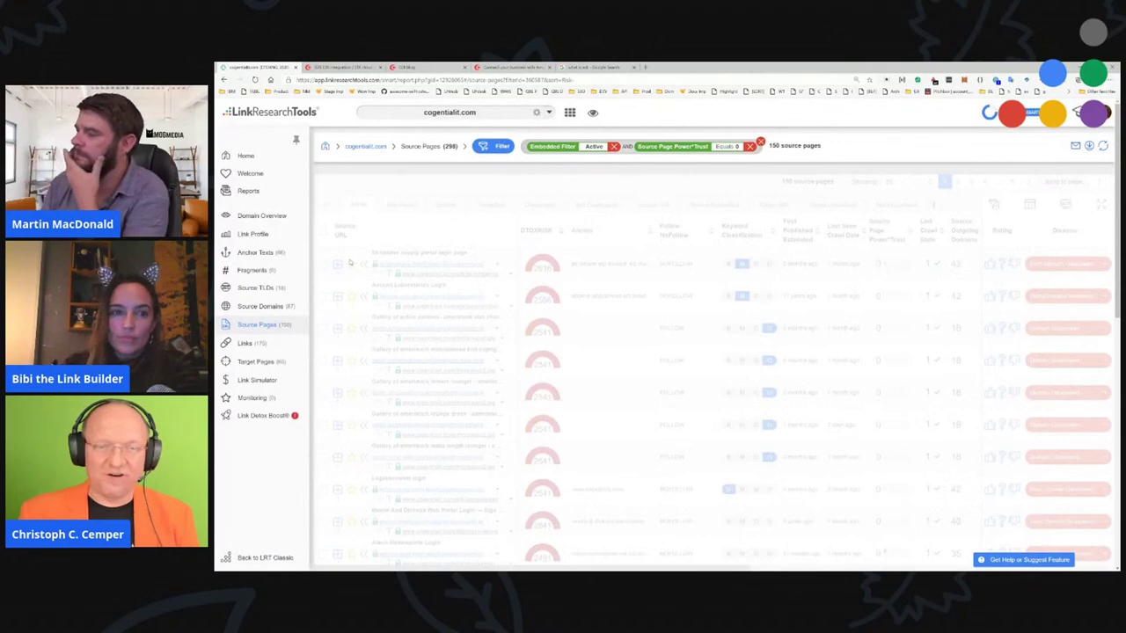
- Disavow all filtered source pages with Power*Trust 0 at root-domain level
left_click(323, 233)
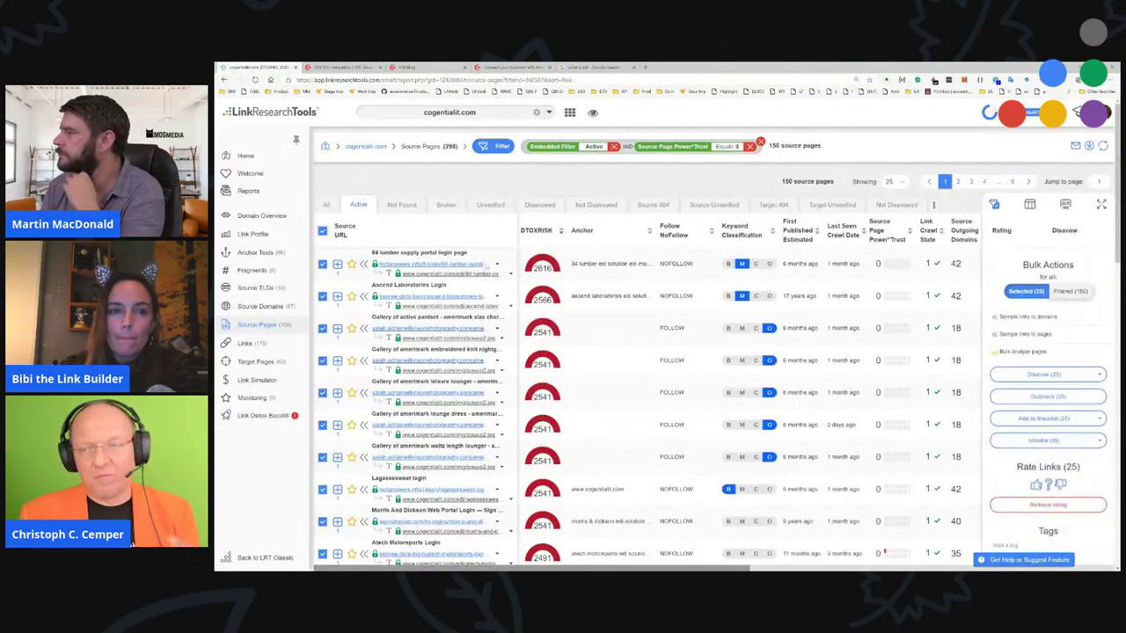
left_click(1075, 290)
left_click(1098, 371)
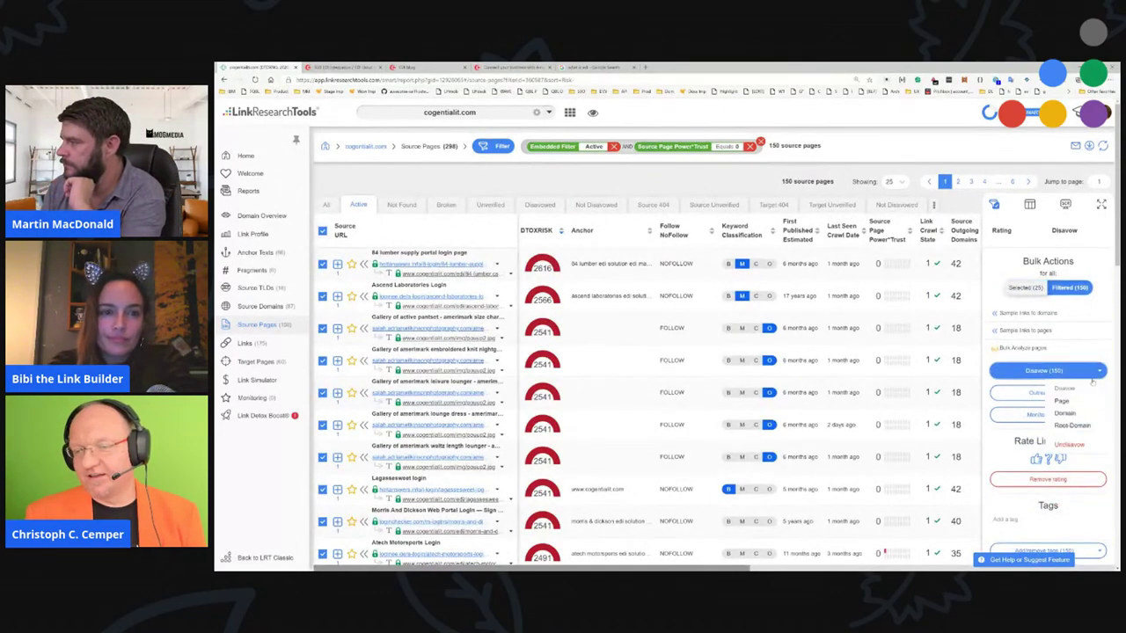
left_click(1073, 425)
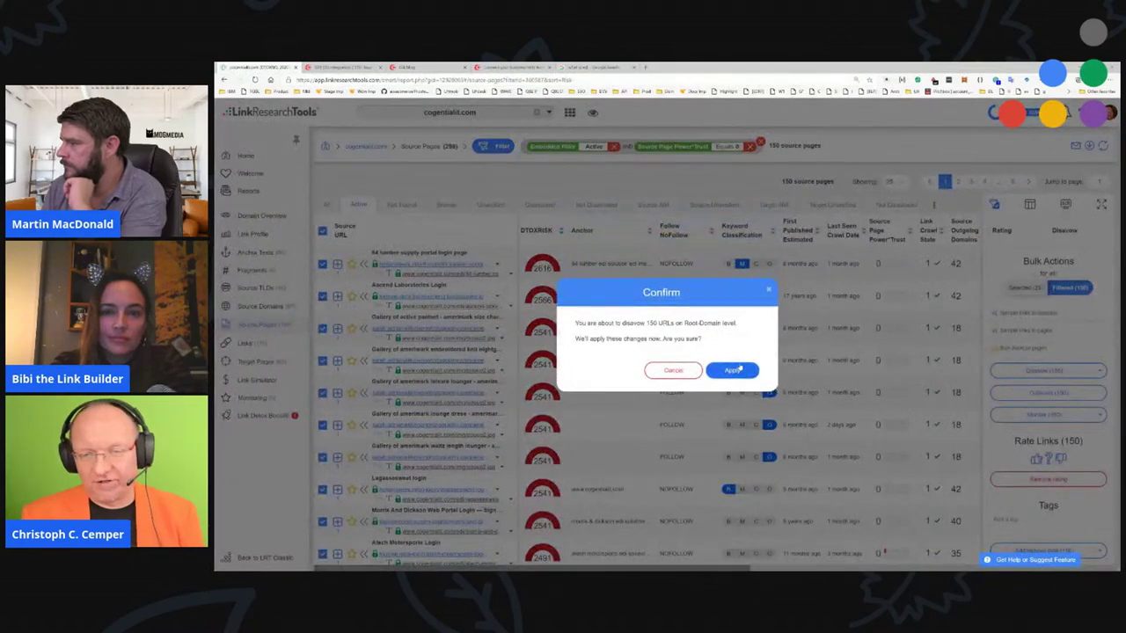
left_click(735, 368)
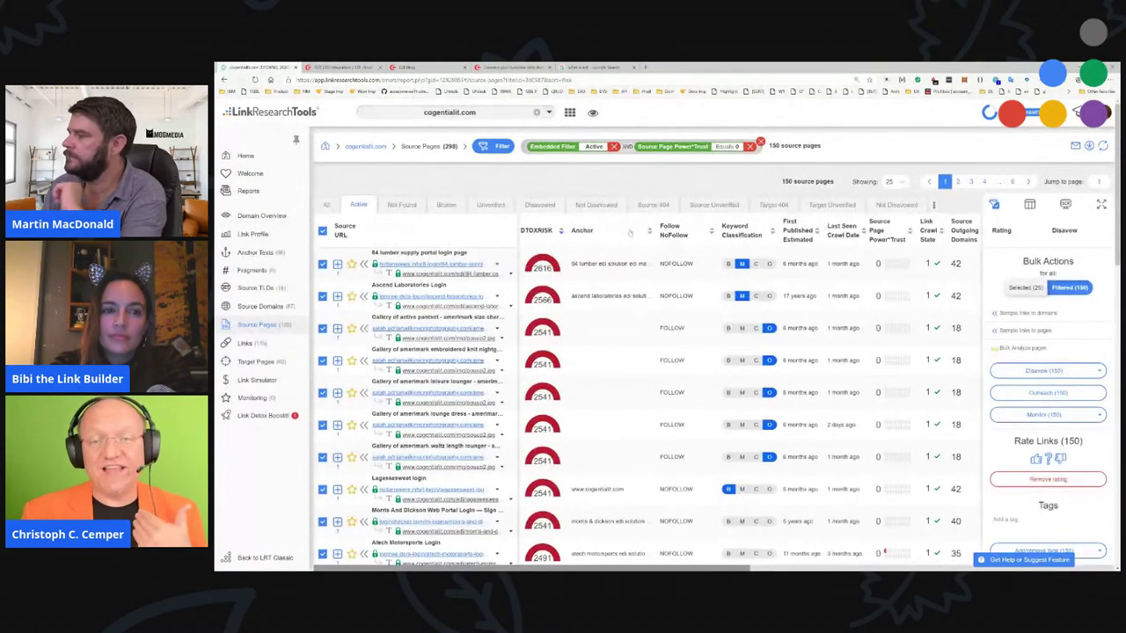
- Change the Source Page Power*Trust filter condition to "Greater than" 0 and apply it to the active source pages
left_click(496, 146)
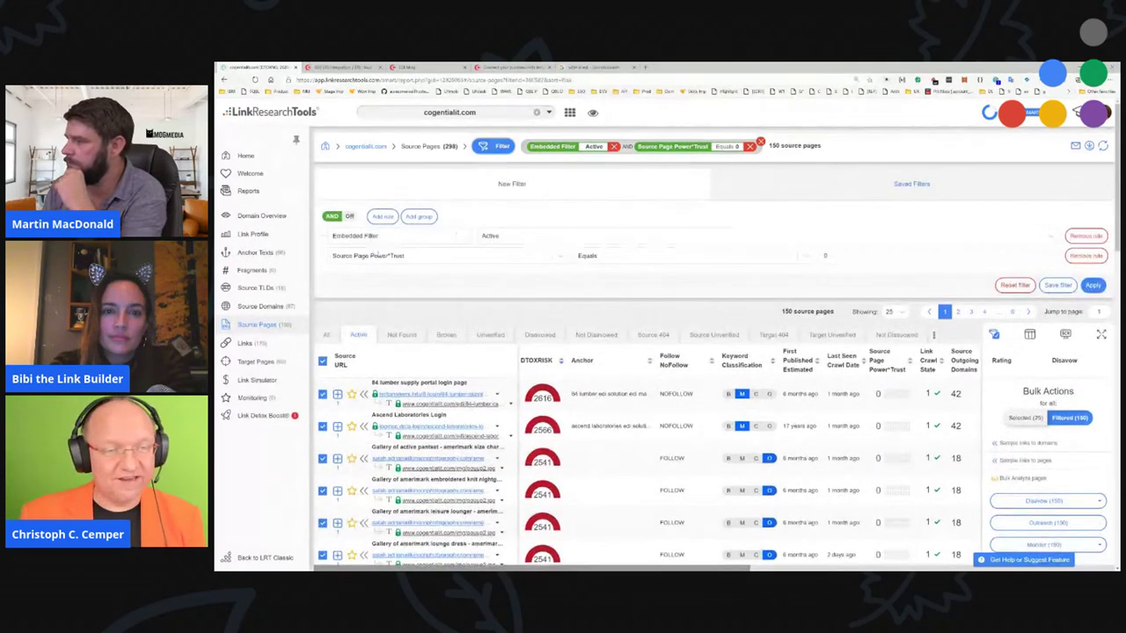
left_click(616, 256)
left_click(633, 293)
left_click(693, 256)
left_click(651, 308)
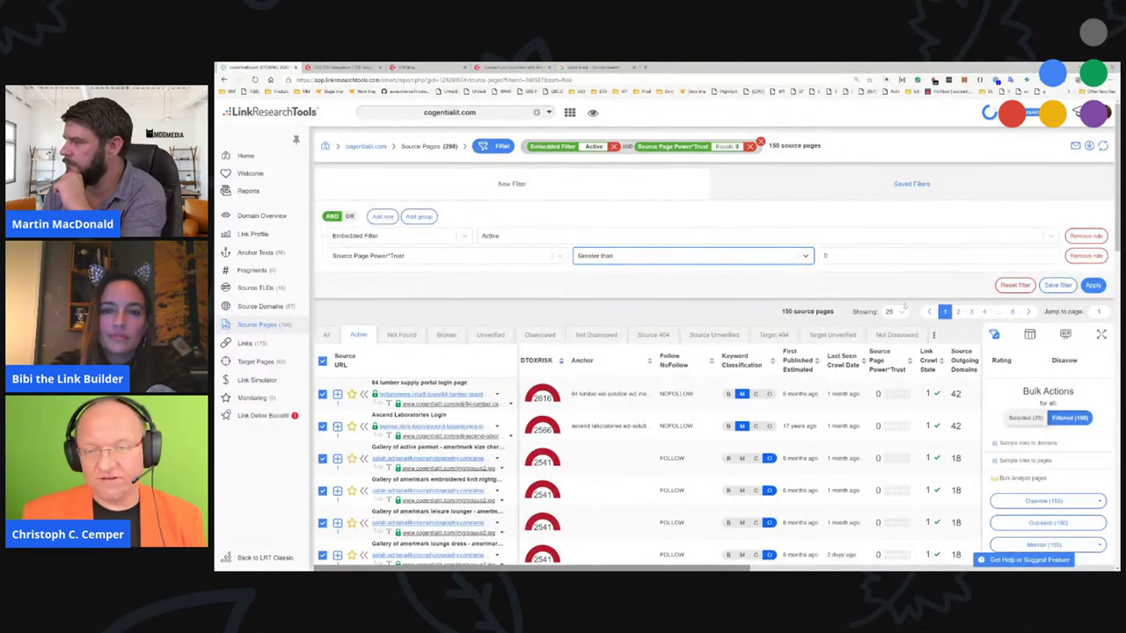
left_click(1092, 285)
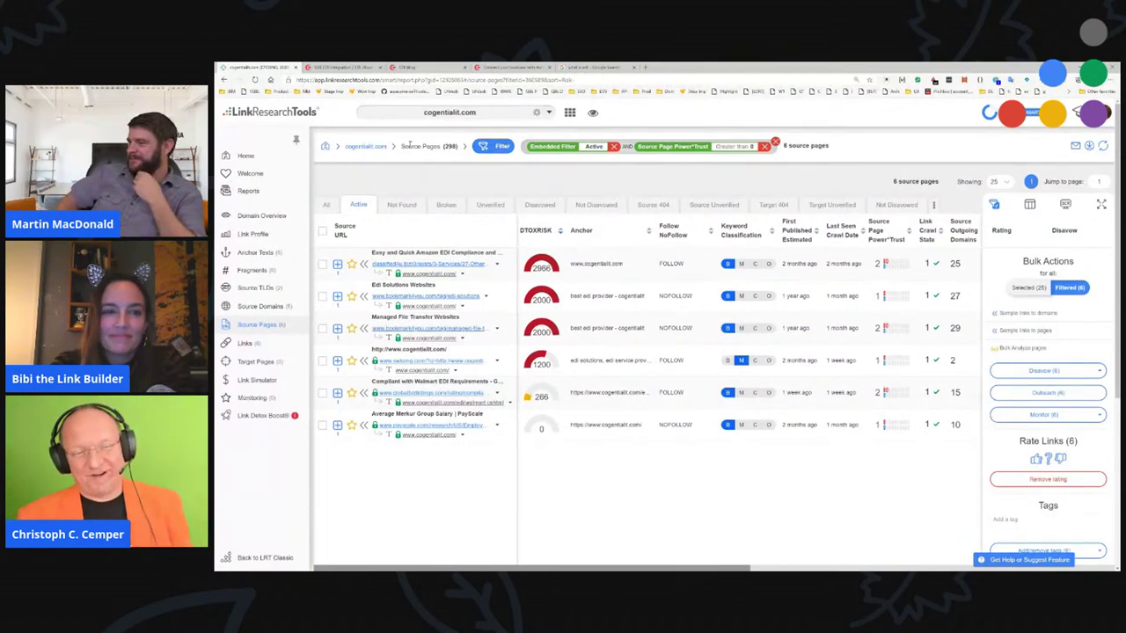
- Narrow the filtered links to High DTOXRISK, disavow all of those source pages at domain level, and return to the Domain Overview
left_click(252, 234)
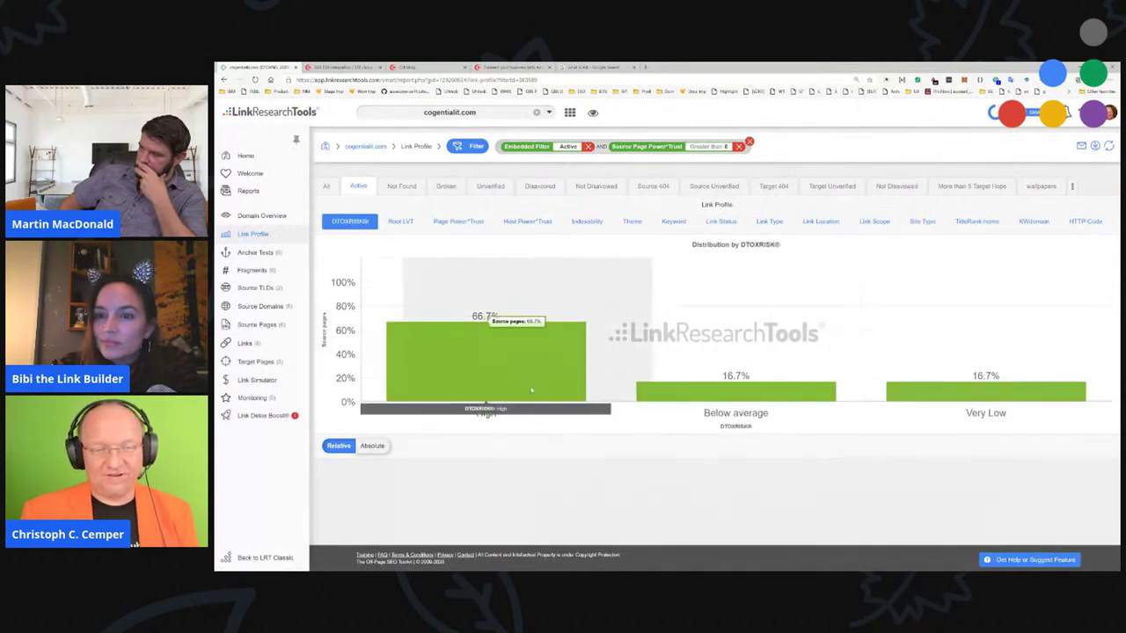
left_click(530, 379)
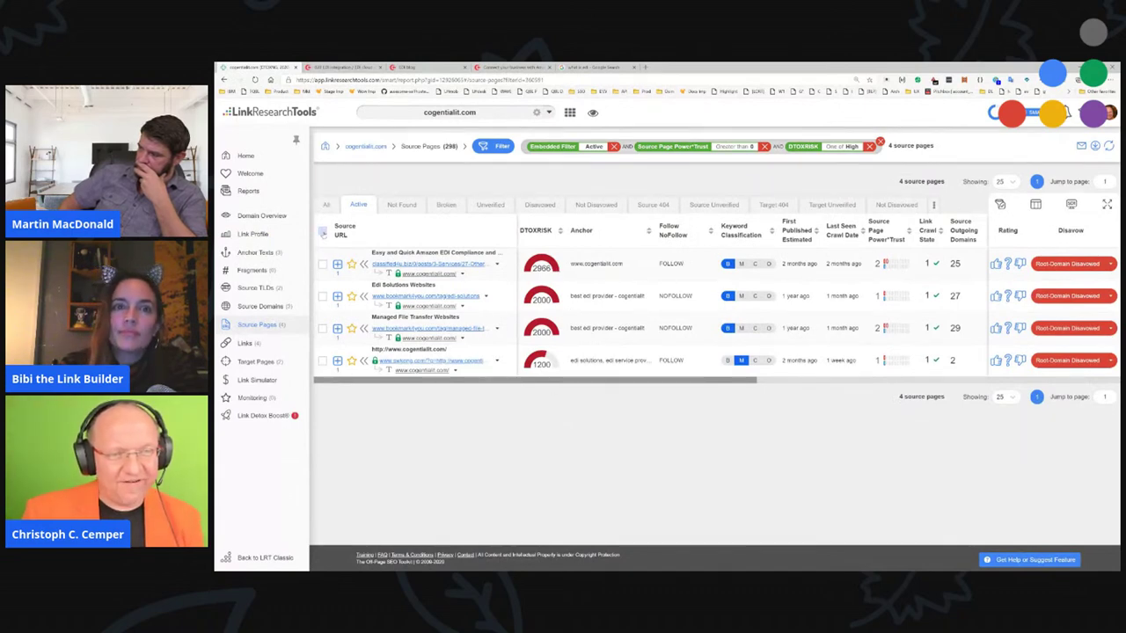
left_click(322, 231)
left_click(1086, 371)
left_click(1086, 414)
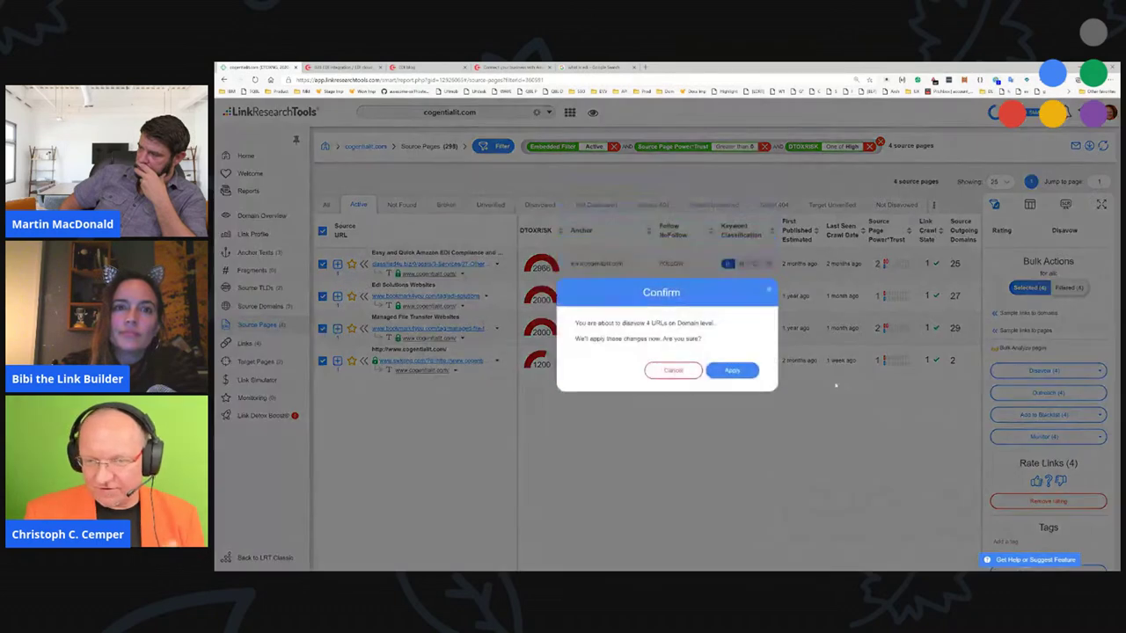
left_click(729, 373)
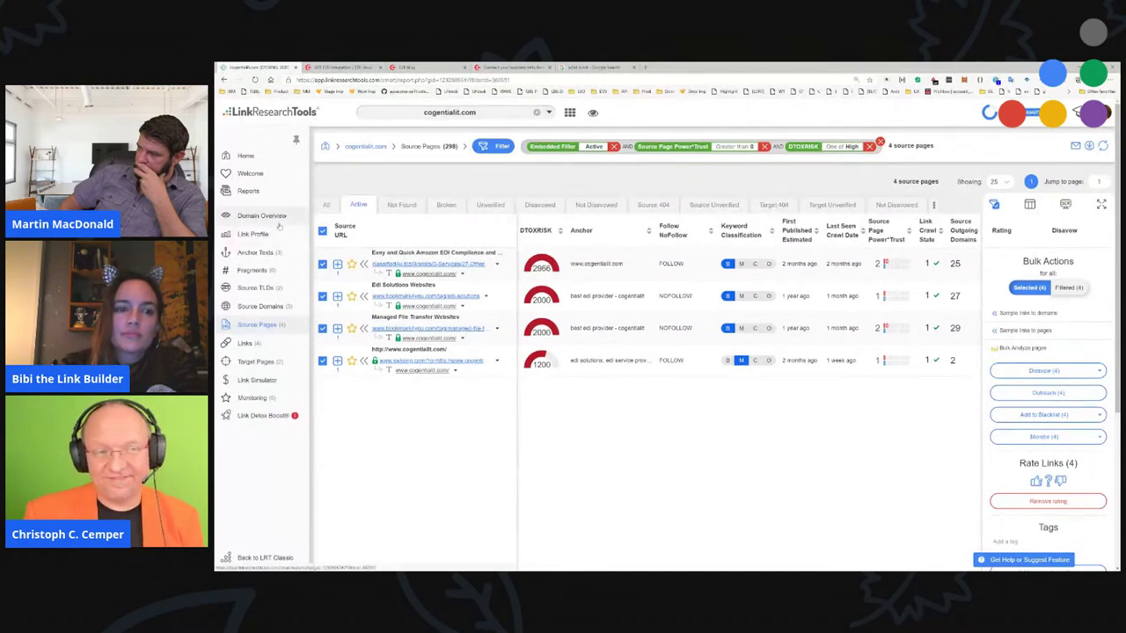
left_click(261, 216)
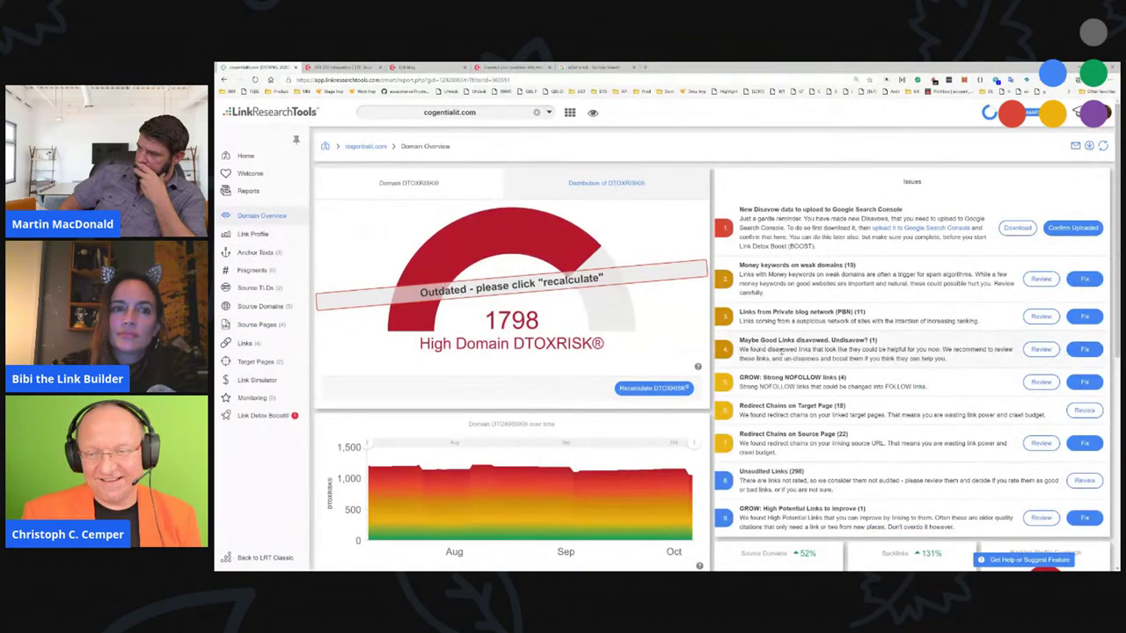
- On the Cogential website, highlight the "Search EDI Integration" heading, then go to the home page
key("ctrl+Tab")
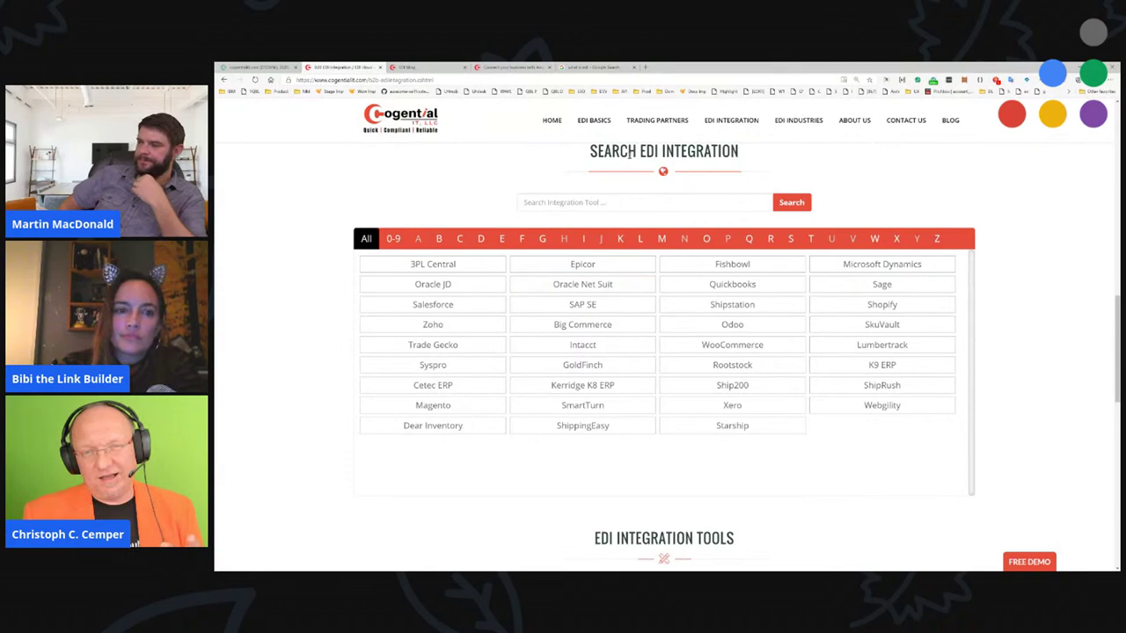
triple_click(630, 152)
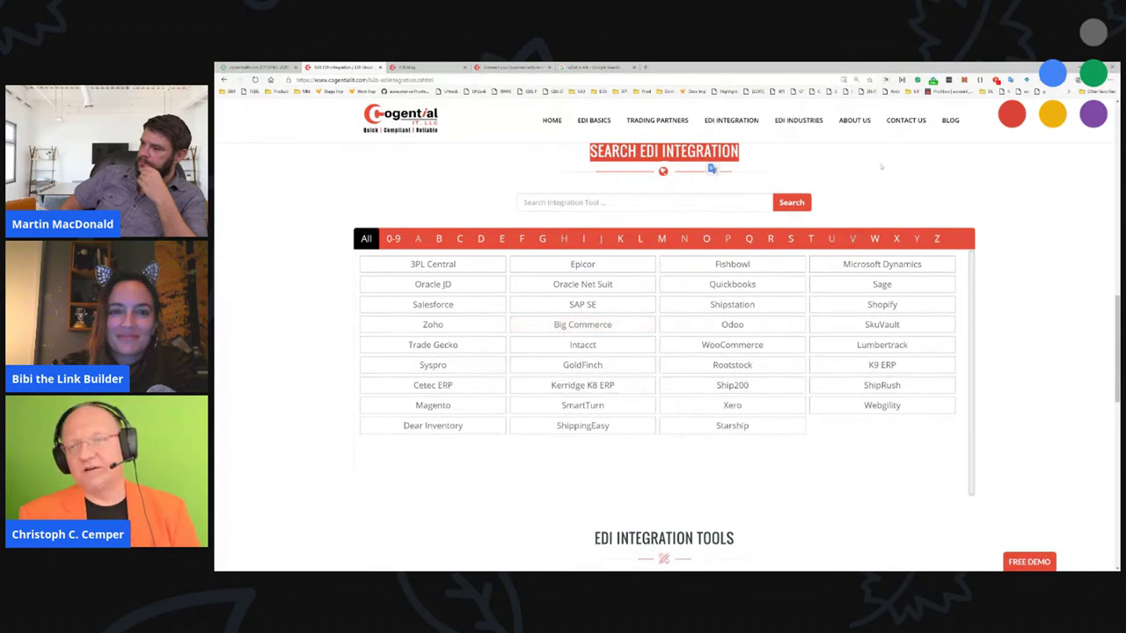
left_click(758, 122)
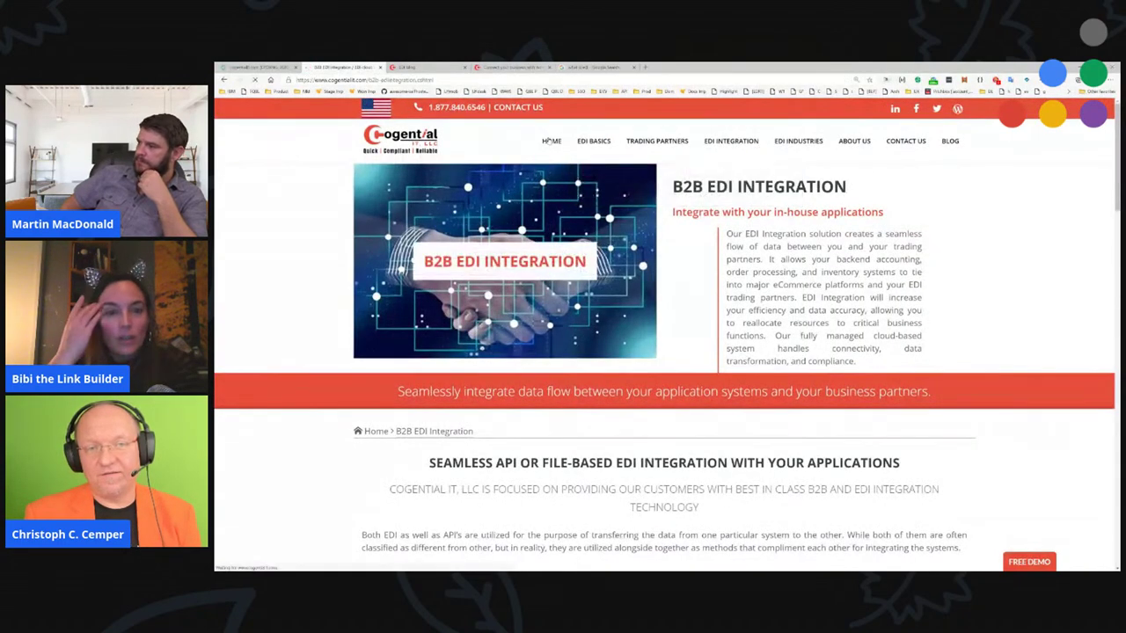
left_click(435, 134)
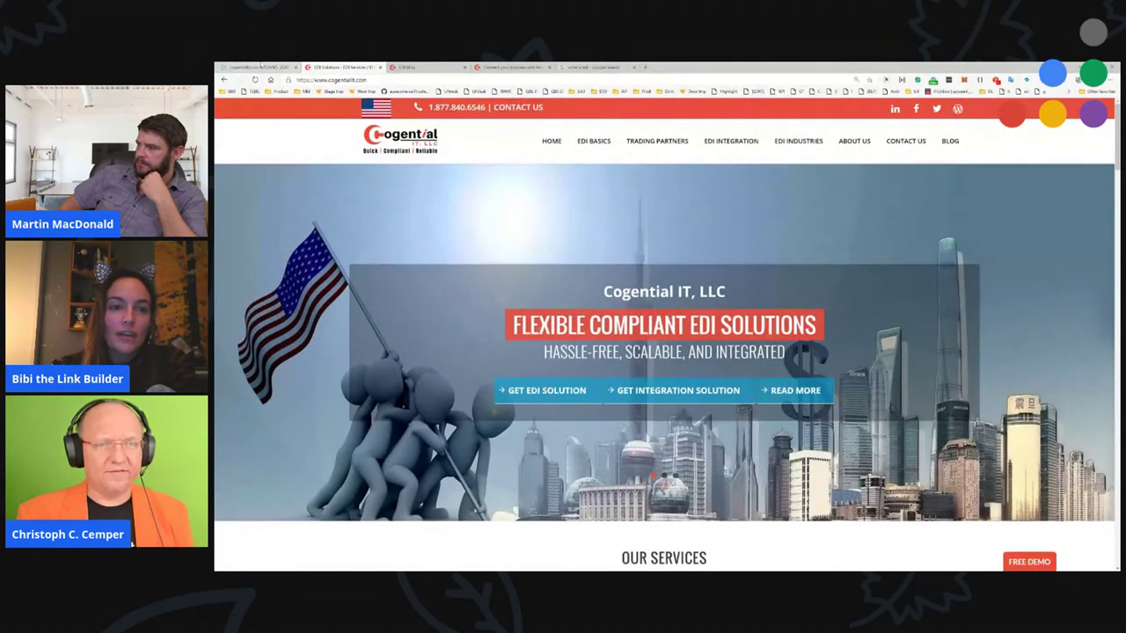
- Dismiss the home page's free demo form and look over the B2B EDI Integration page
key("ctrl+shift+Tab")
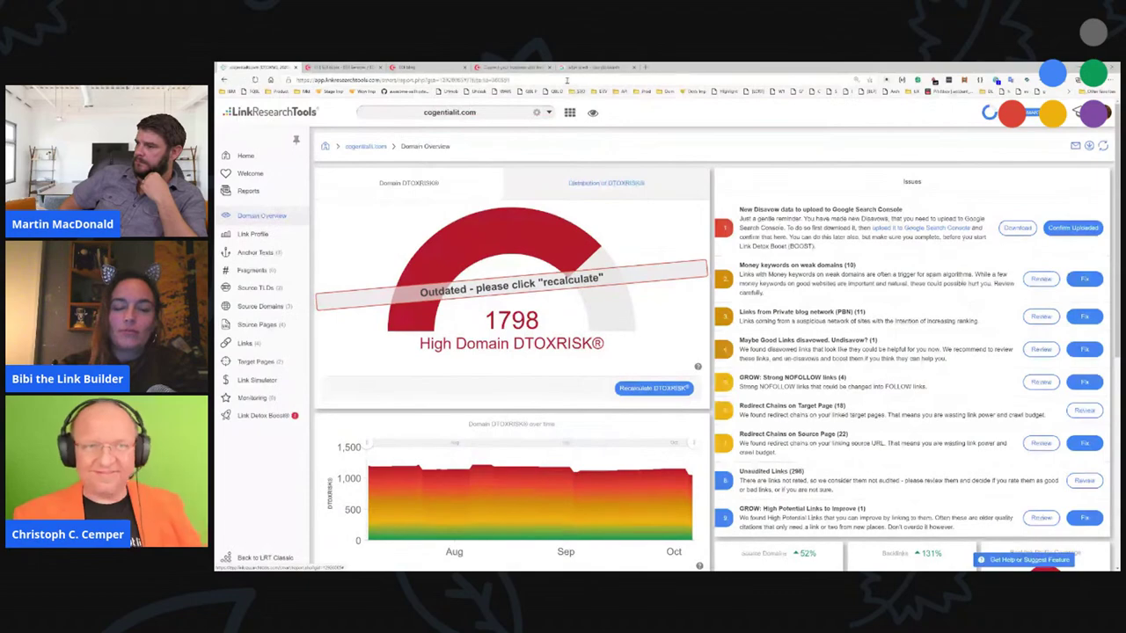
key("ctrl+Tab")
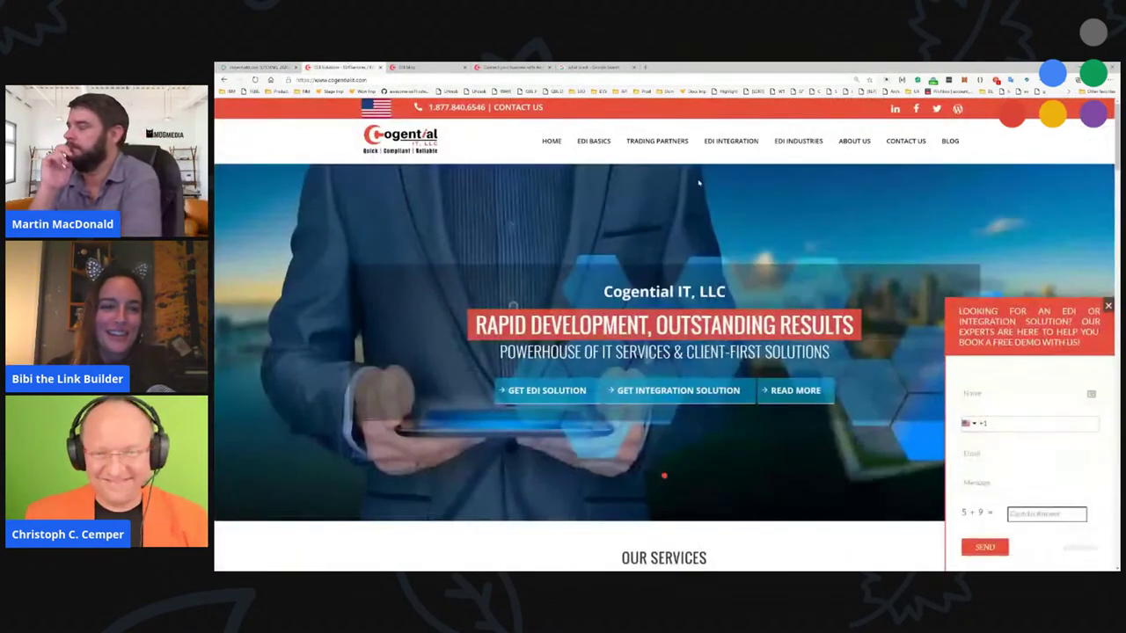
left_click(1107, 305)
left_click(730, 148)
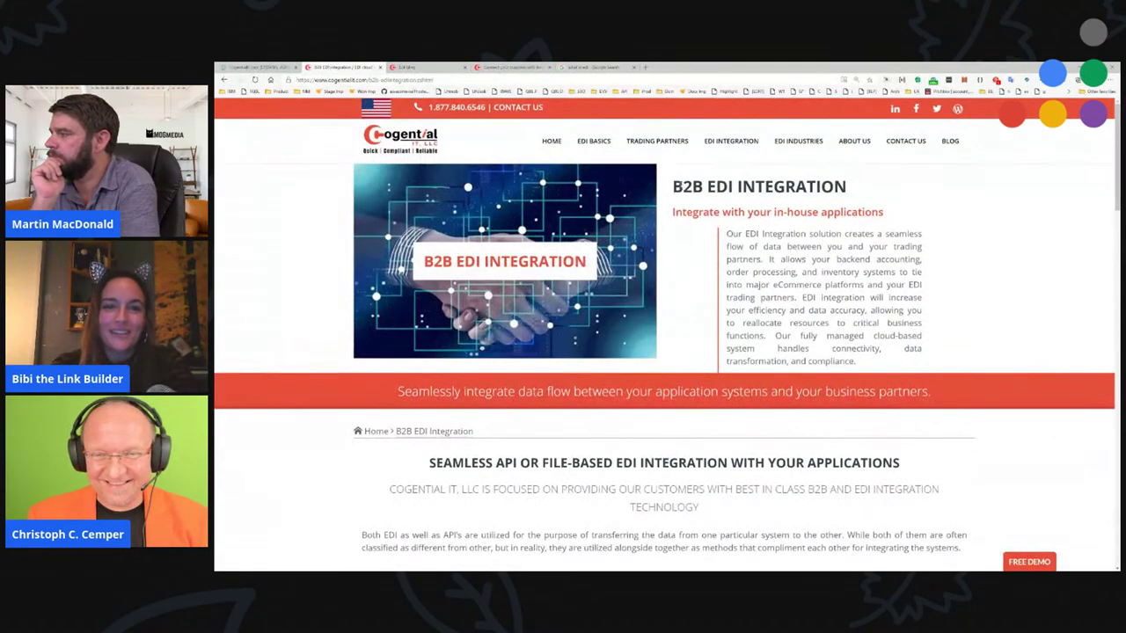
scroll(696, 291, "down", 5)
scroll(695, 291, "up", 5)
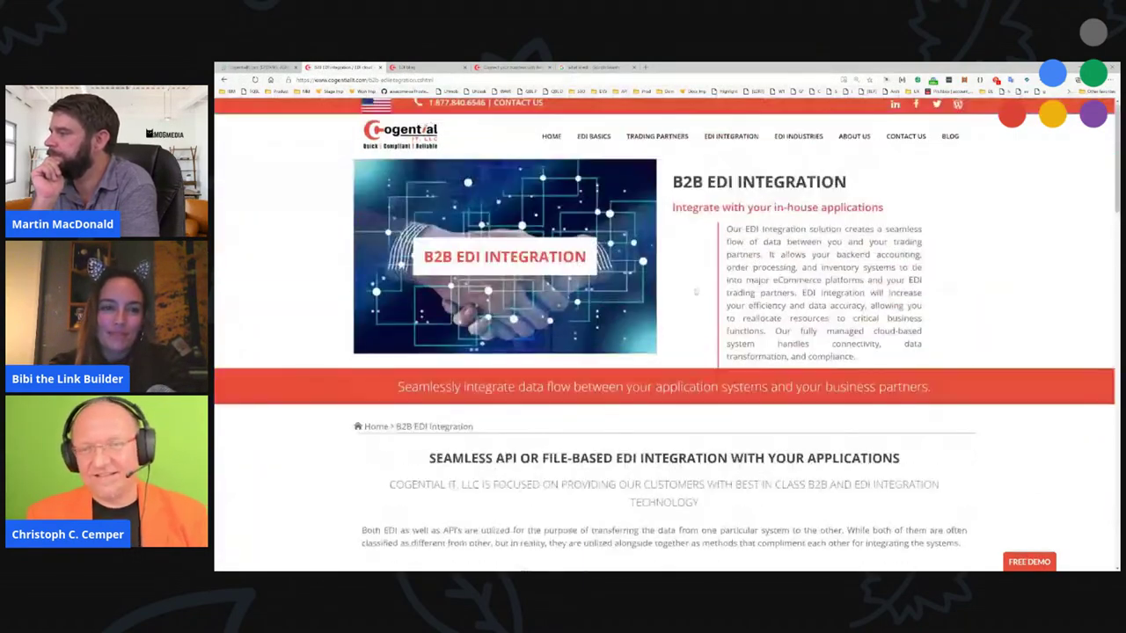
- Open the Cogential blog in a new tab and open its "Connect your business with Amazon" article
left_click(952, 142)
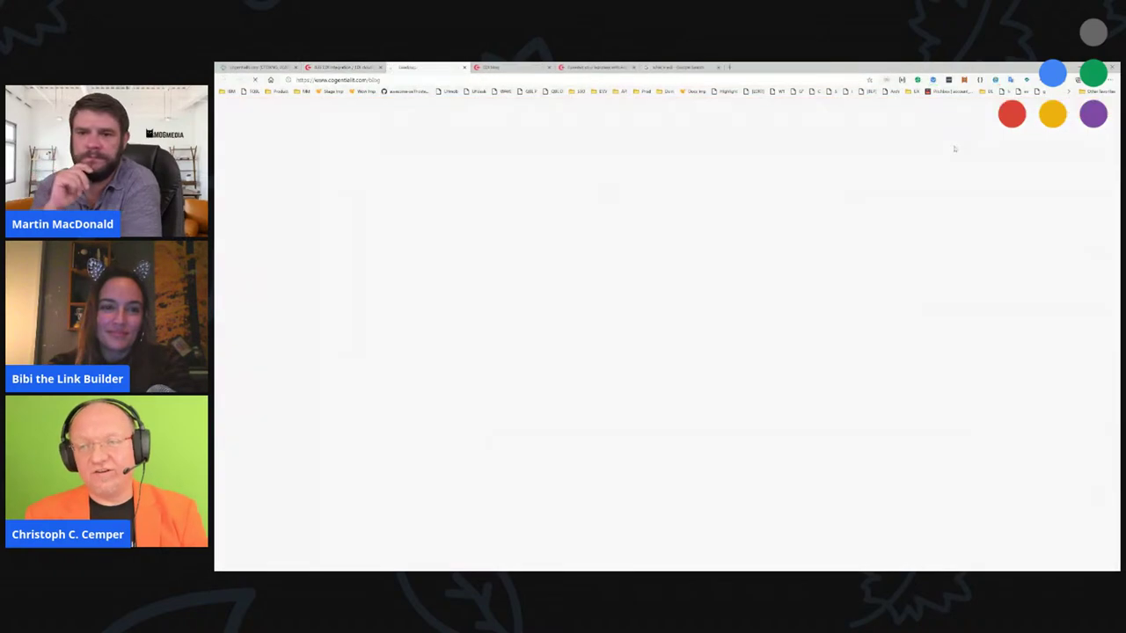
scroll(860, 314, "down", 3)
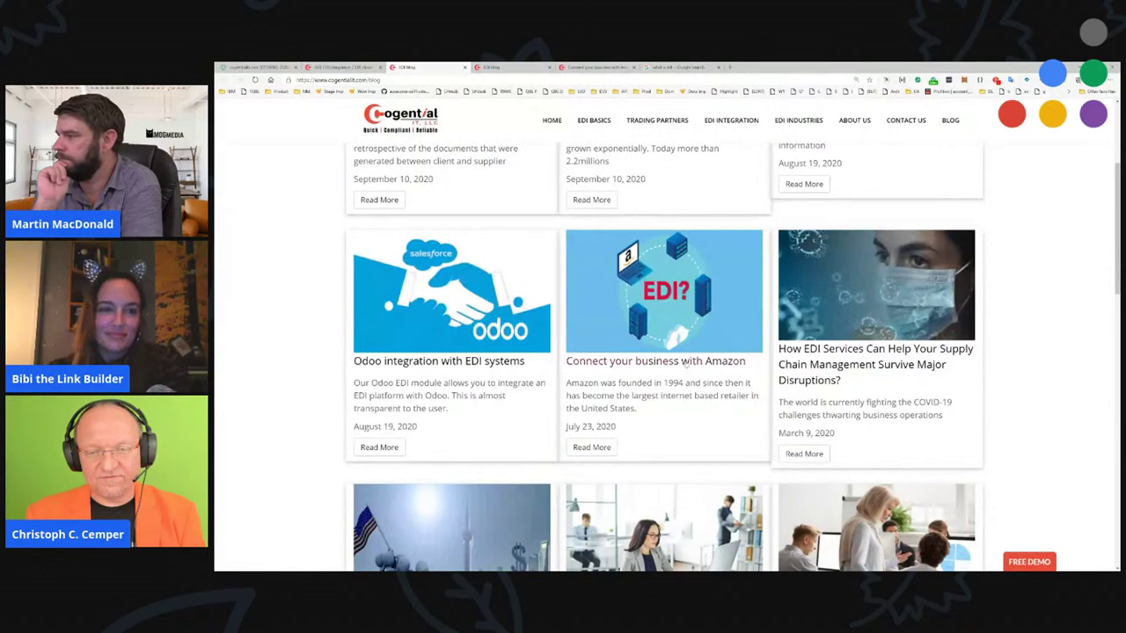
left_click(679, 335)
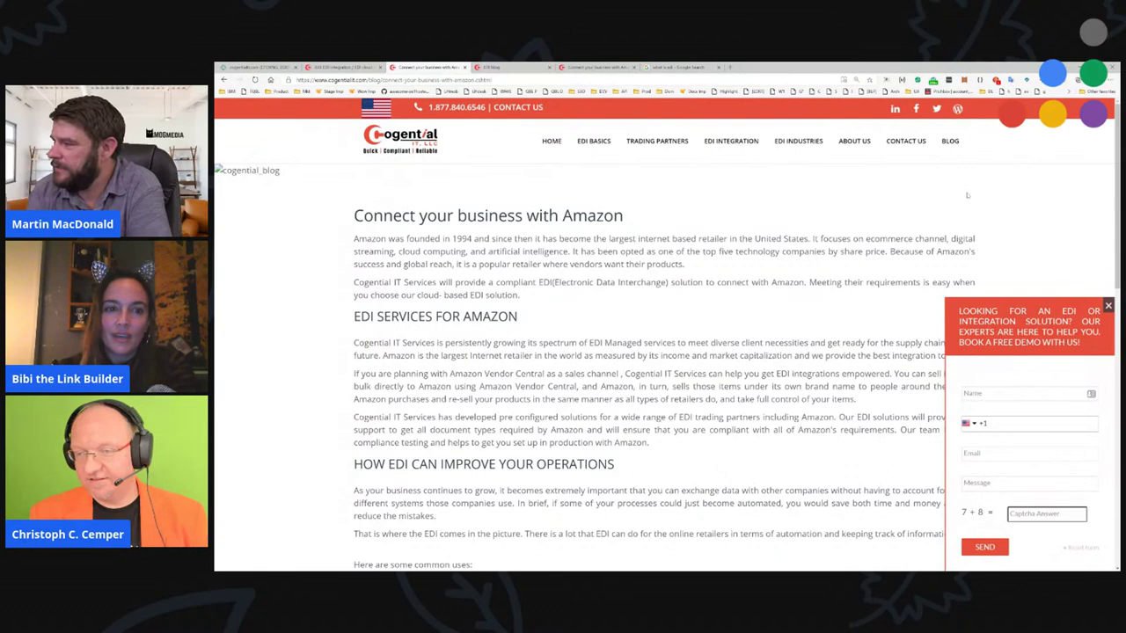
- Dismiss the free demo form, skim the Amazon article, and highlight "Amazon was founded in 1994" and the first line under "EDI Services for Amazon"
left_click(1109, 307)
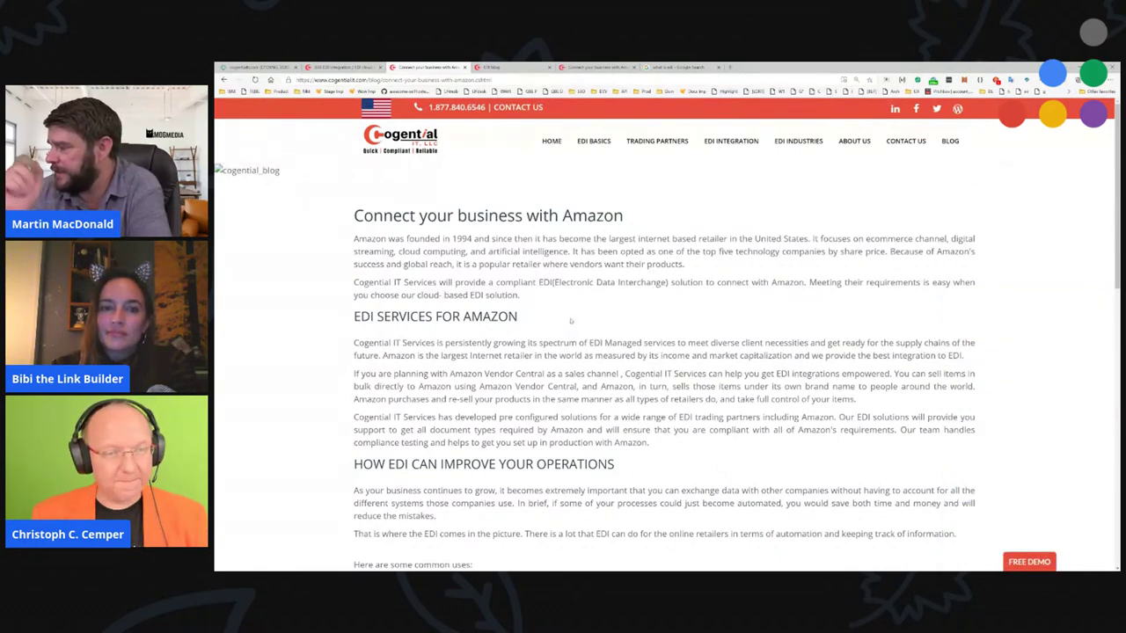
scroll(567, 321, "down", 5)
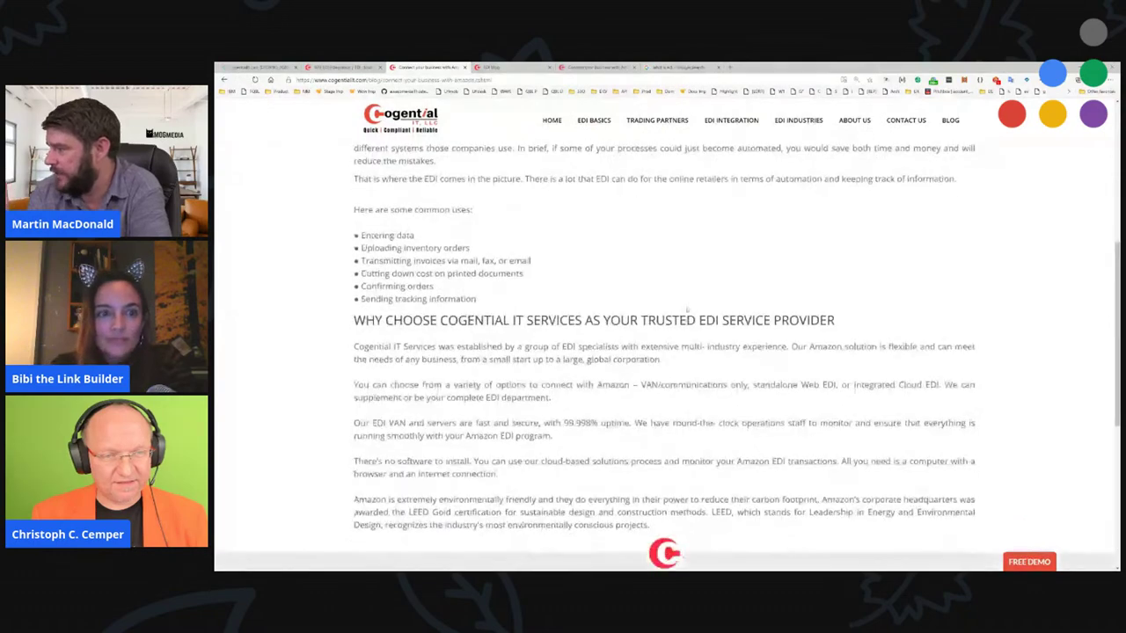
scroll(686, 312, "up", 5)
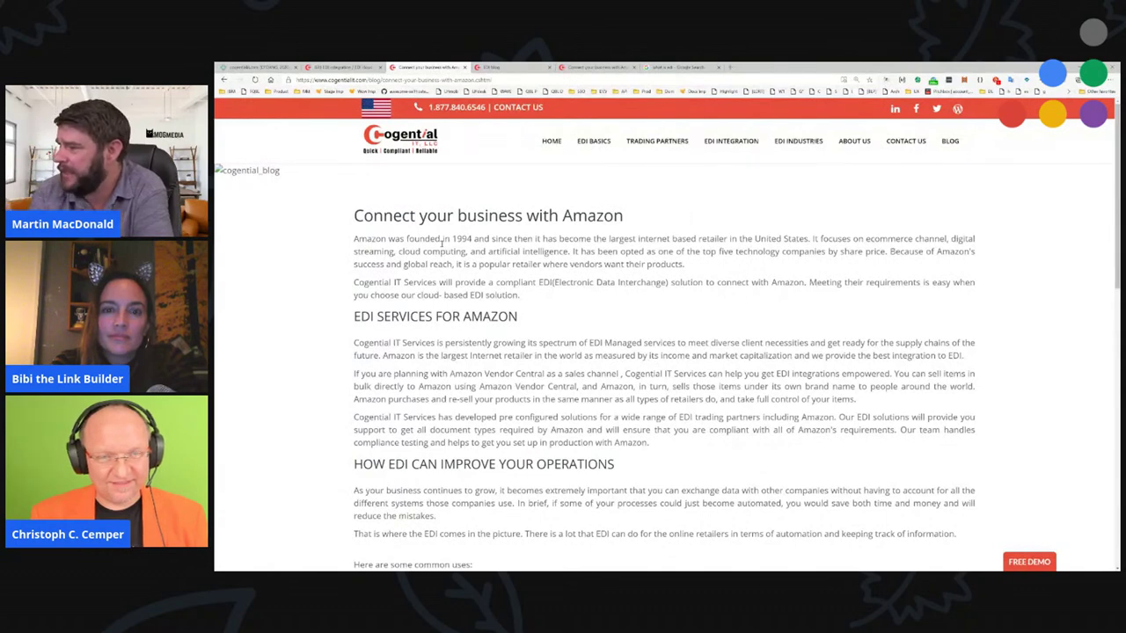
left_click_drag(355, 238, 473, 239)
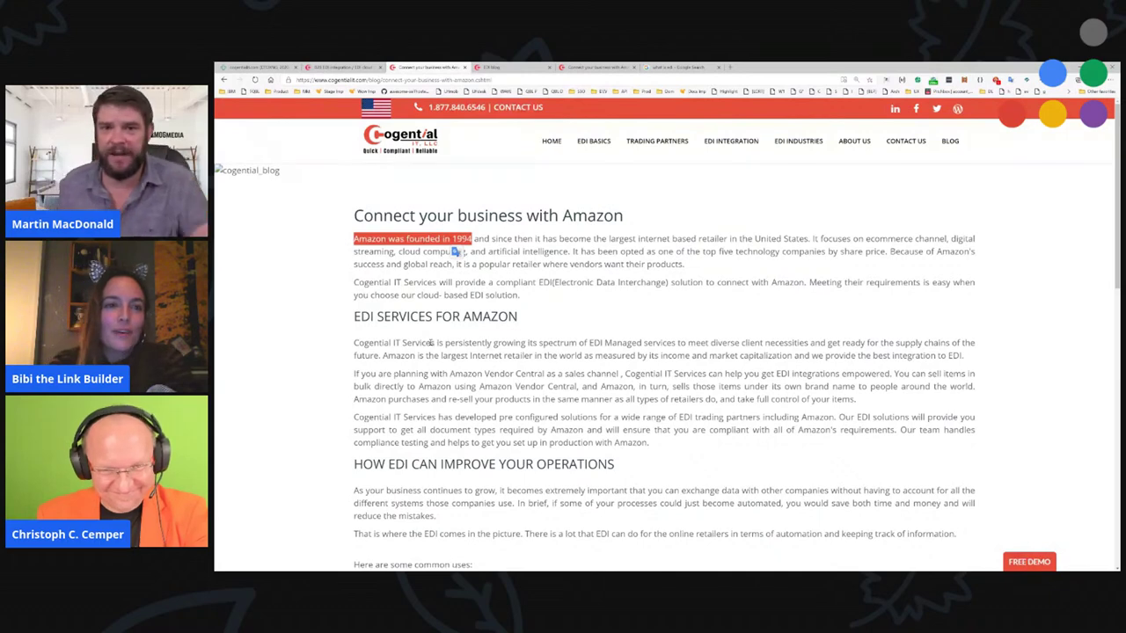
left_click_drag(354, 343, 675, 344)
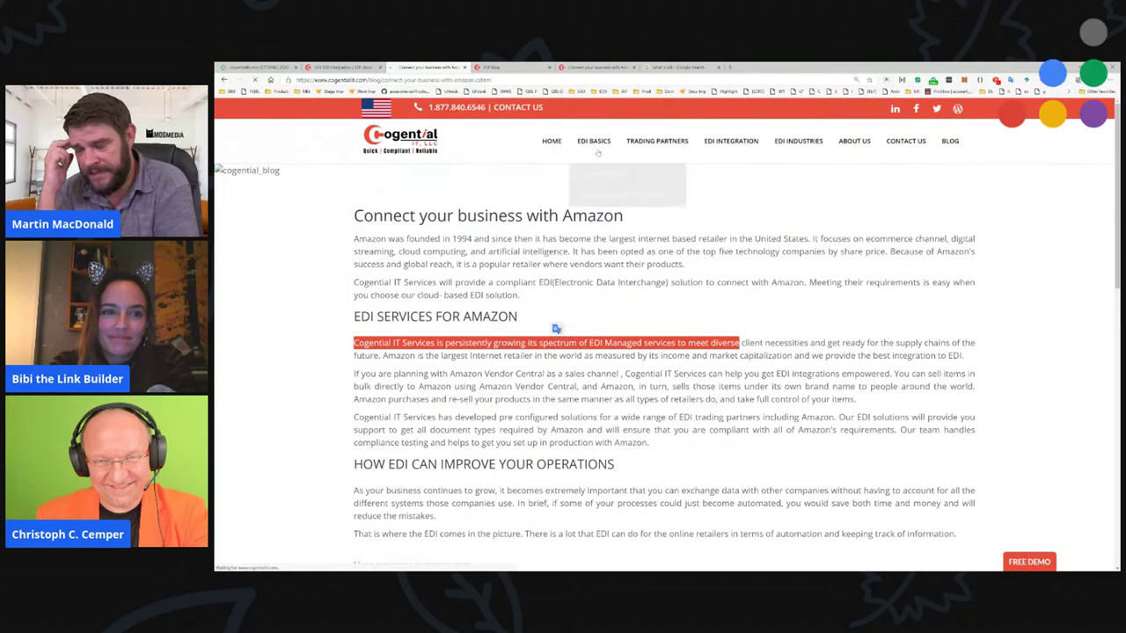
- Return to the Cogential home page and look over its services down to the trading partner logos
left_click(551, 141)
scroll(937, 211, "down", 4)
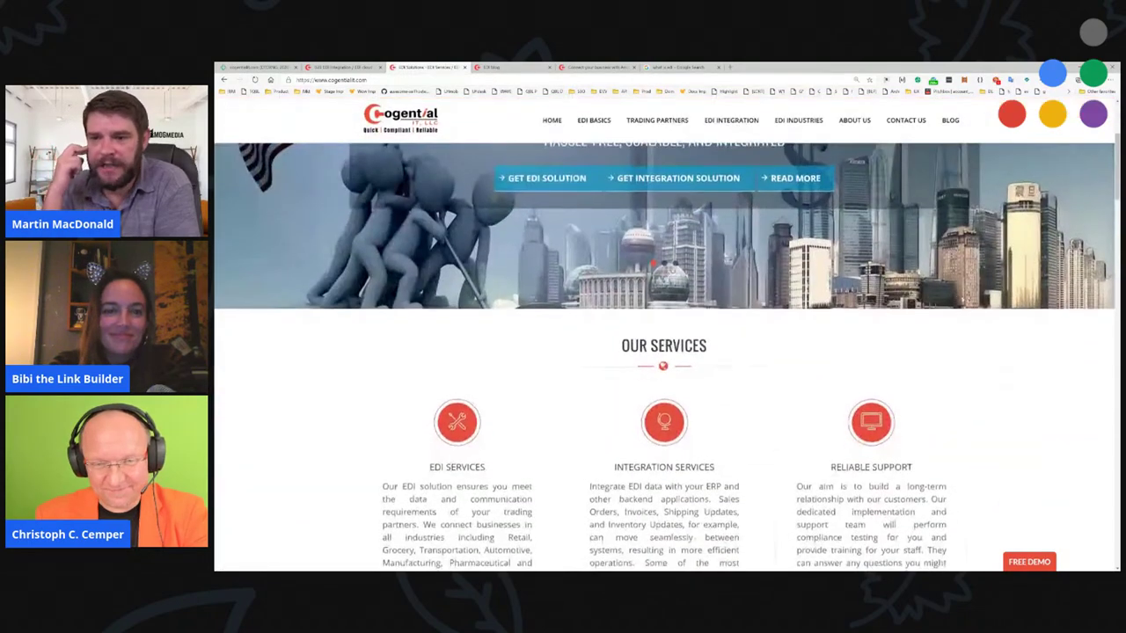
scroll(1015, 303, "down", 3)
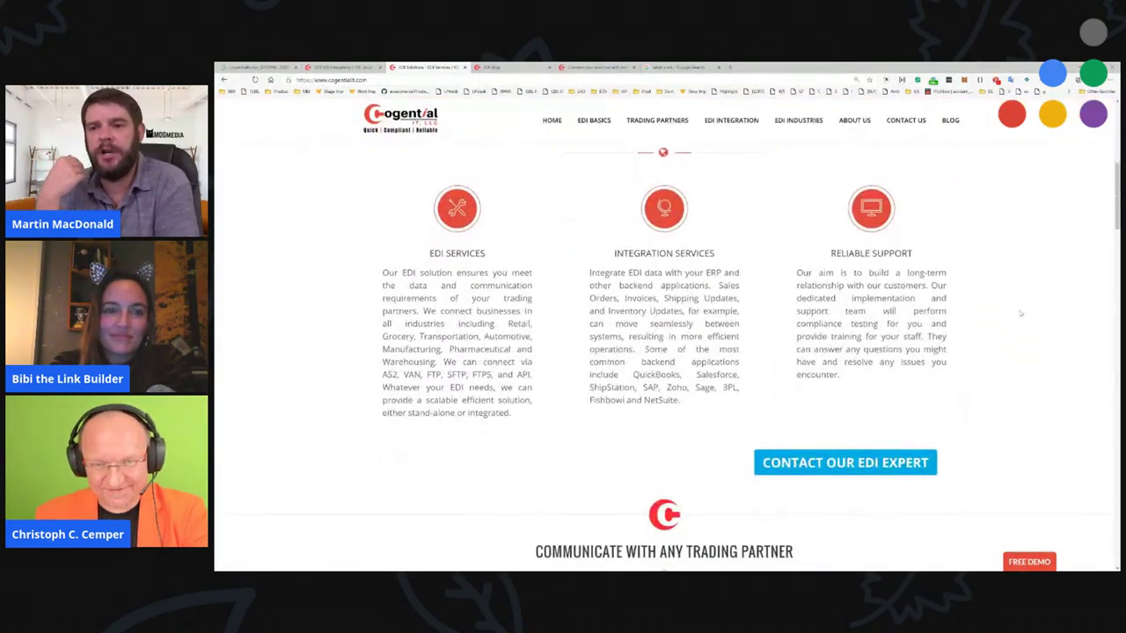
scroll(1022, 315, "down", 1)
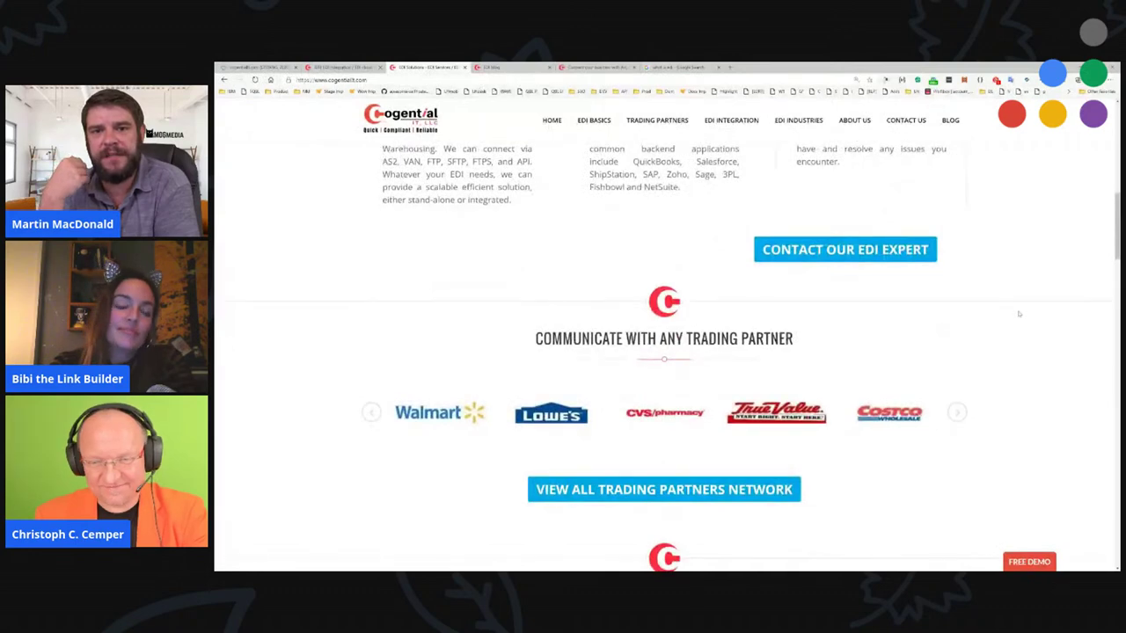
scroll(1003, 335, "down", 2)
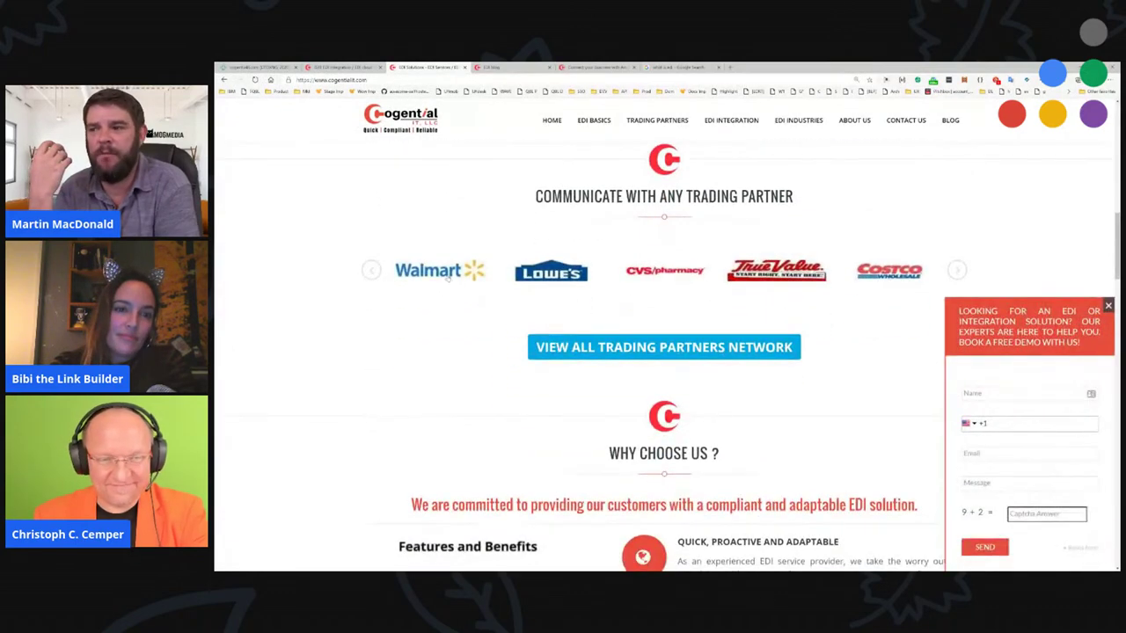
- Enlarge the trading partner logos, view the Walmart EDI page linked from the Walmart logo, and return to the home page
key("ctrl+plus")
key("ctrl+plus")
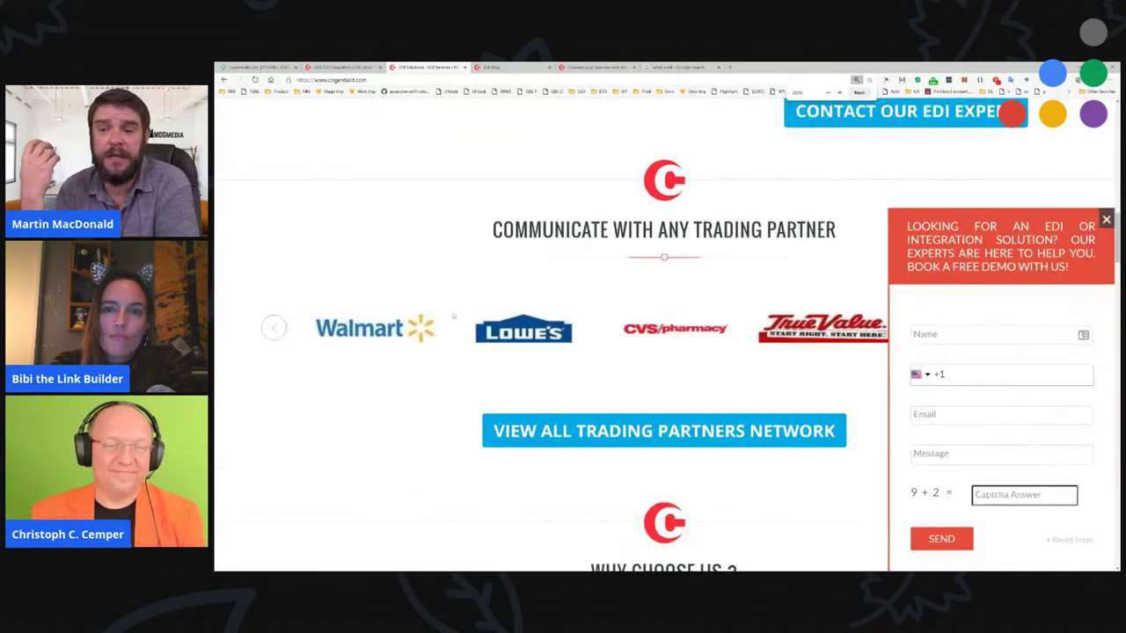
key("ctrl+plus")
key("ctrl+plus")
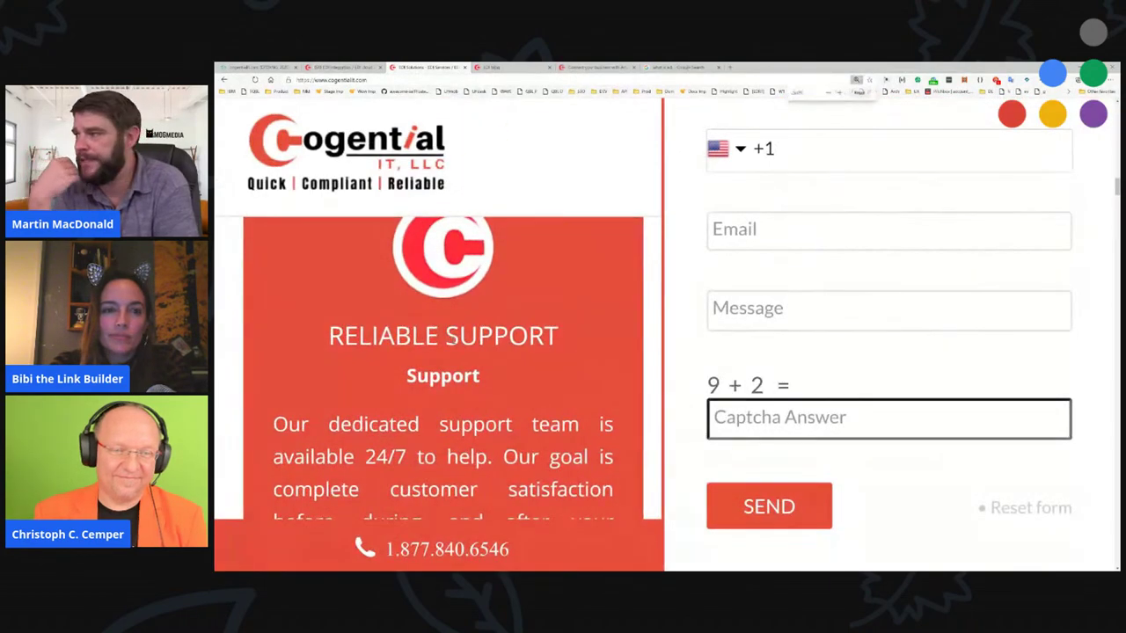
key("ctrl+plus")
key("ctrl+minus")
key("ctrl+0")
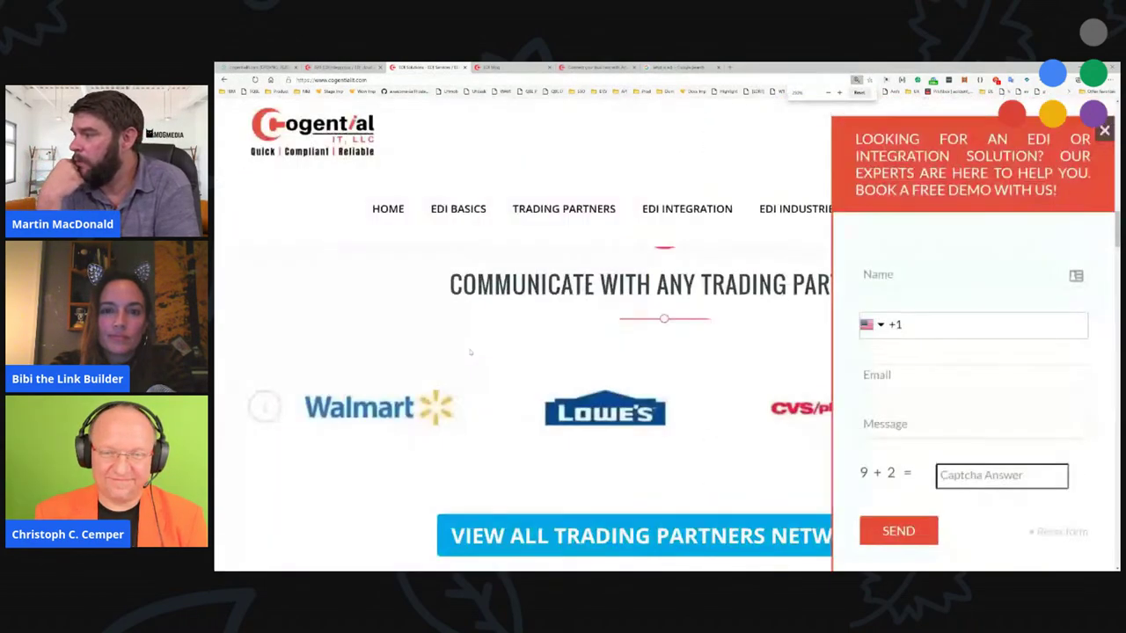
left_click(438, 403)
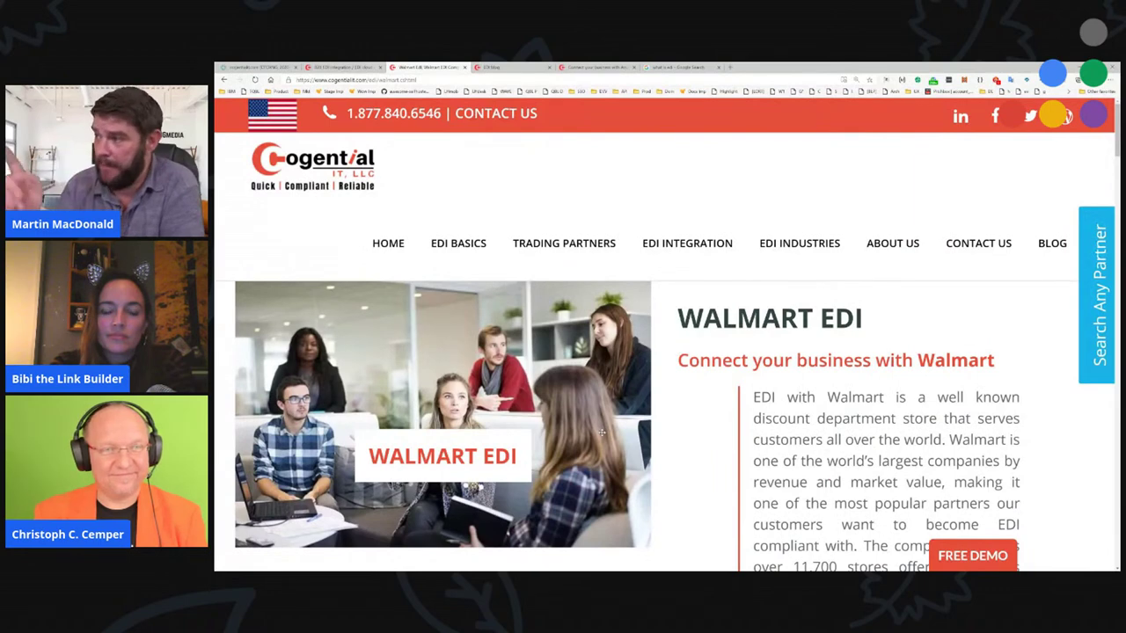
key("alt+Left")
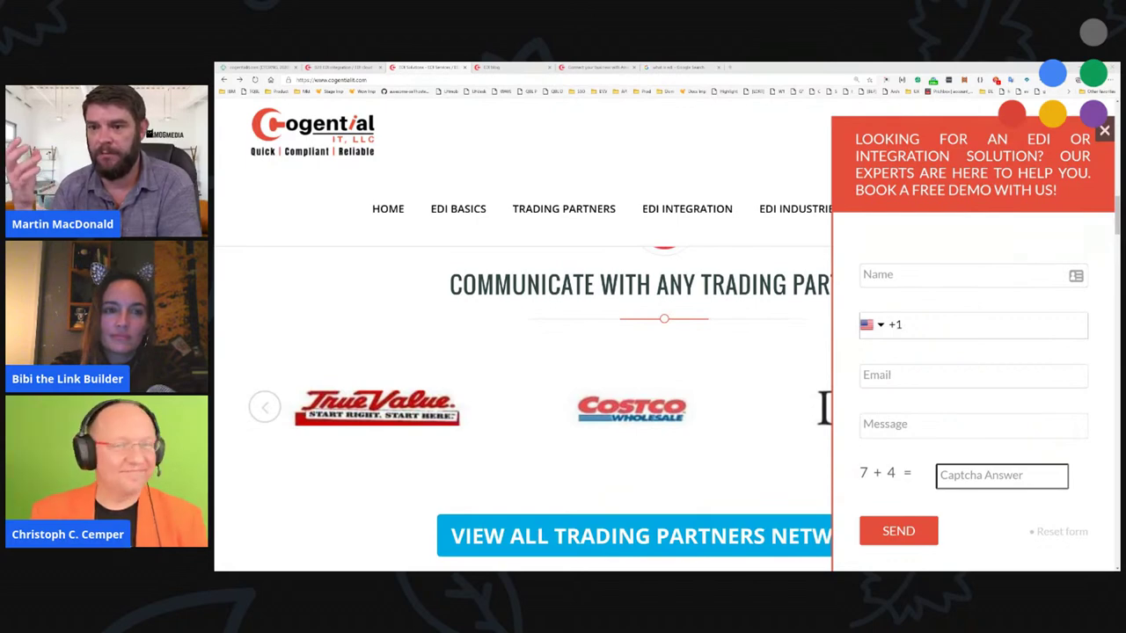
- Capture the trading partner section in Snagit Editor and draw purple rectangles above the True Value logo and around the CVS/pharmacy logo
key("Print")
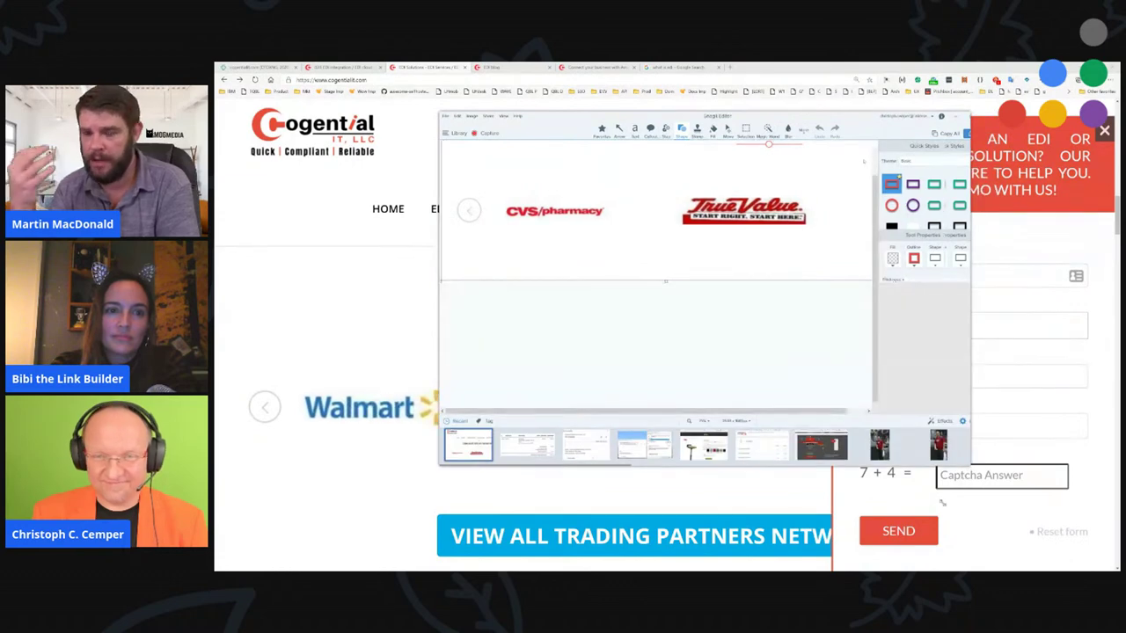
scroll(638, 385, "up", 1)
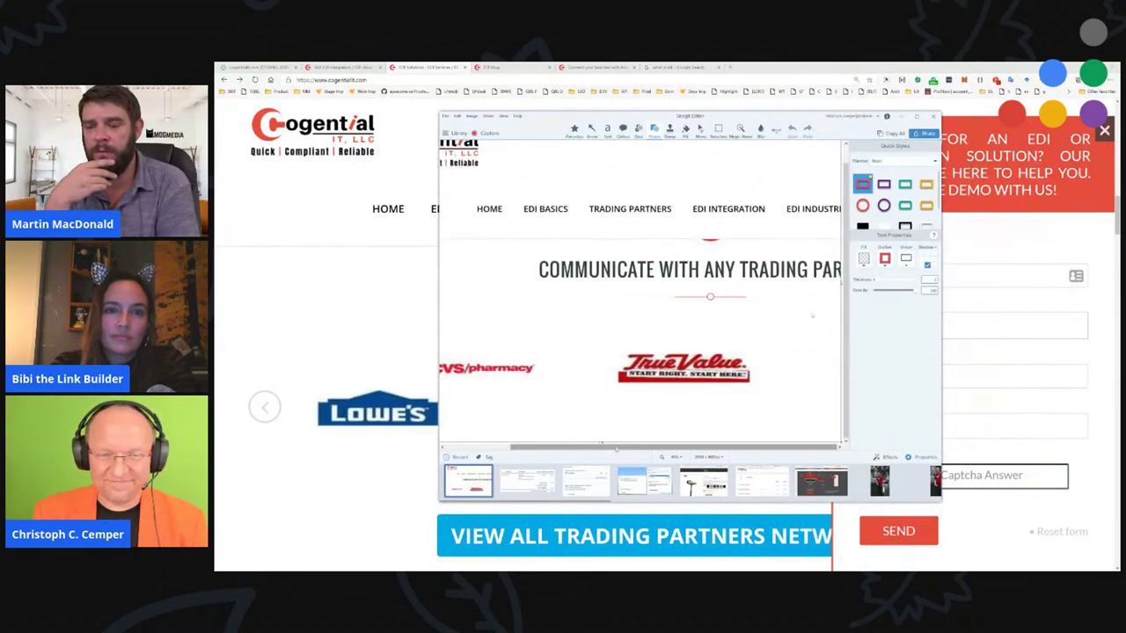
scroll(609, 449, "left", 2)
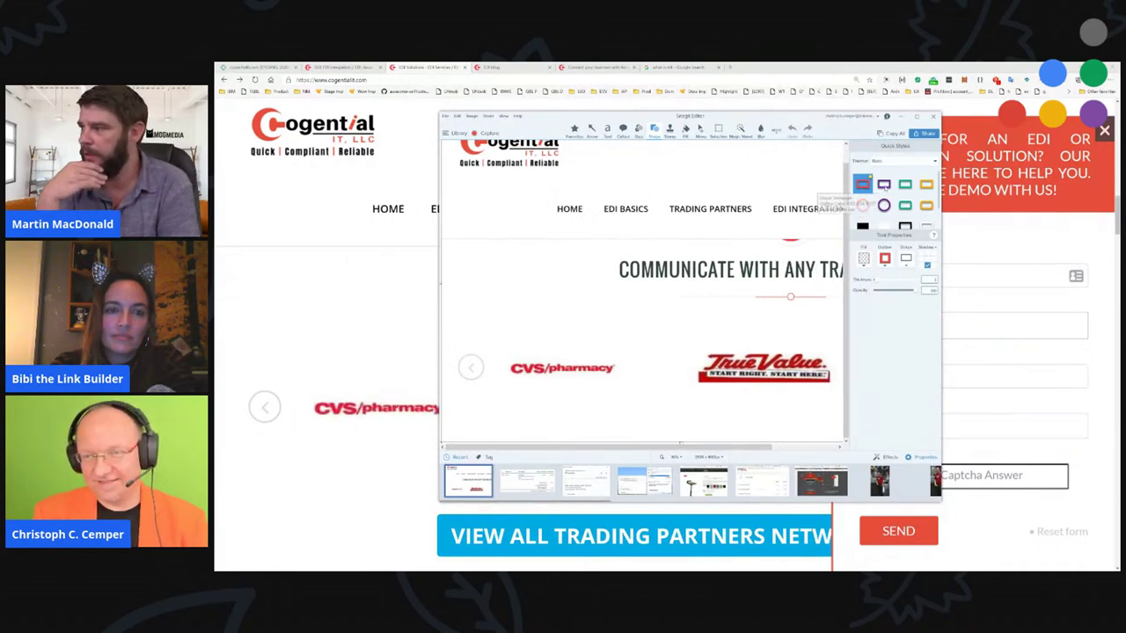
left_click(883, 184)
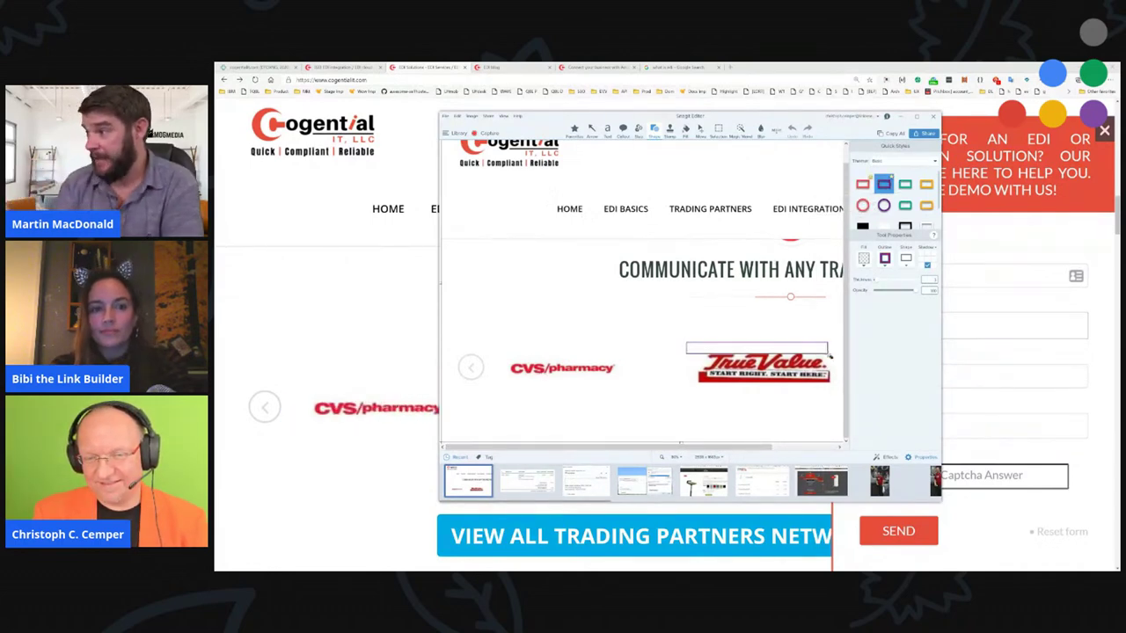
left_click_drag(687, 343, 833, 354)
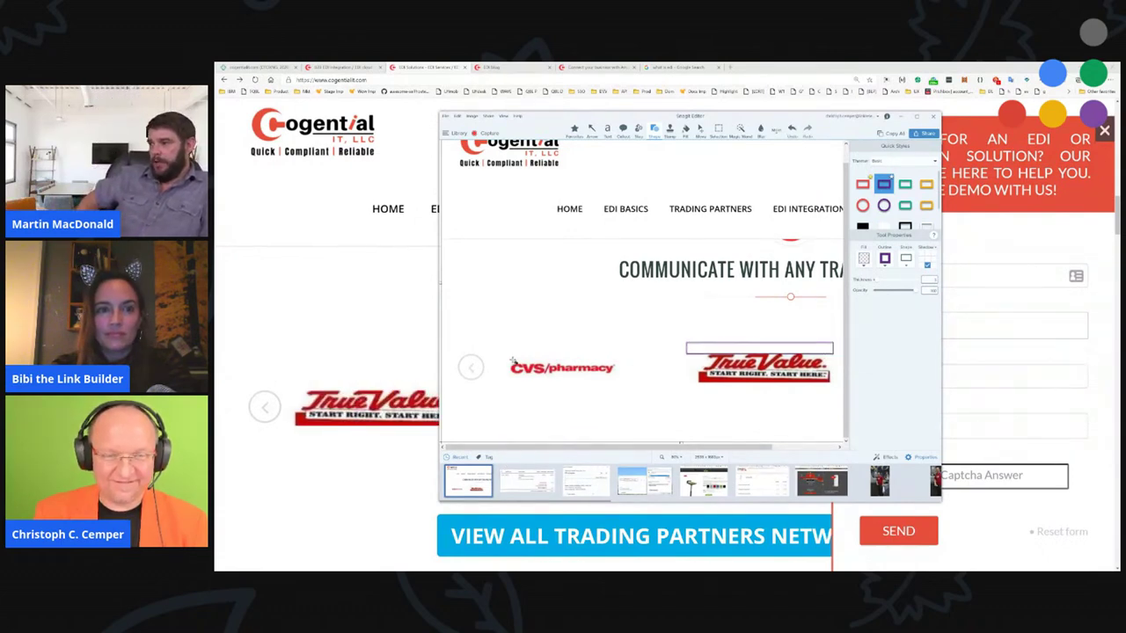
left_click_drag(509, 355, 634, 379)
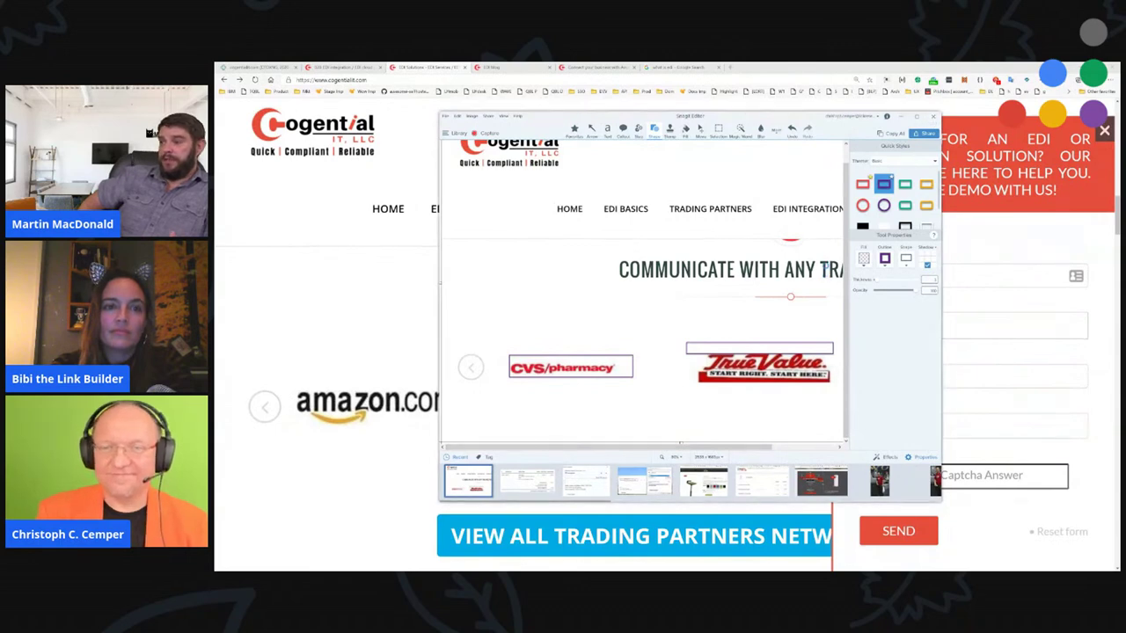
- Switch back to the browser, dismiss the free demo form, and look through the trading partner logo carousel at a smaller page zoom
key("alt+Tab")
left_click(1103, 131)
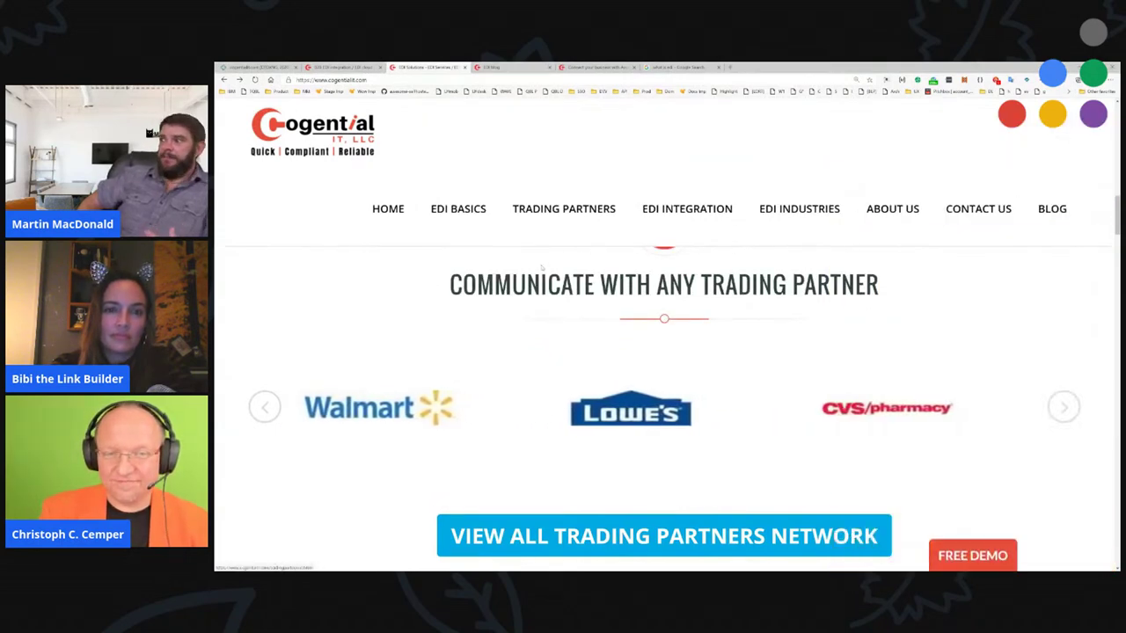
scroll(723, 249, "down", 1)
key("ctrl+minus")
key("ctrl+minus")
key("ctrl+minus")
key("ctrl+minus")
key("ctrl+minus")
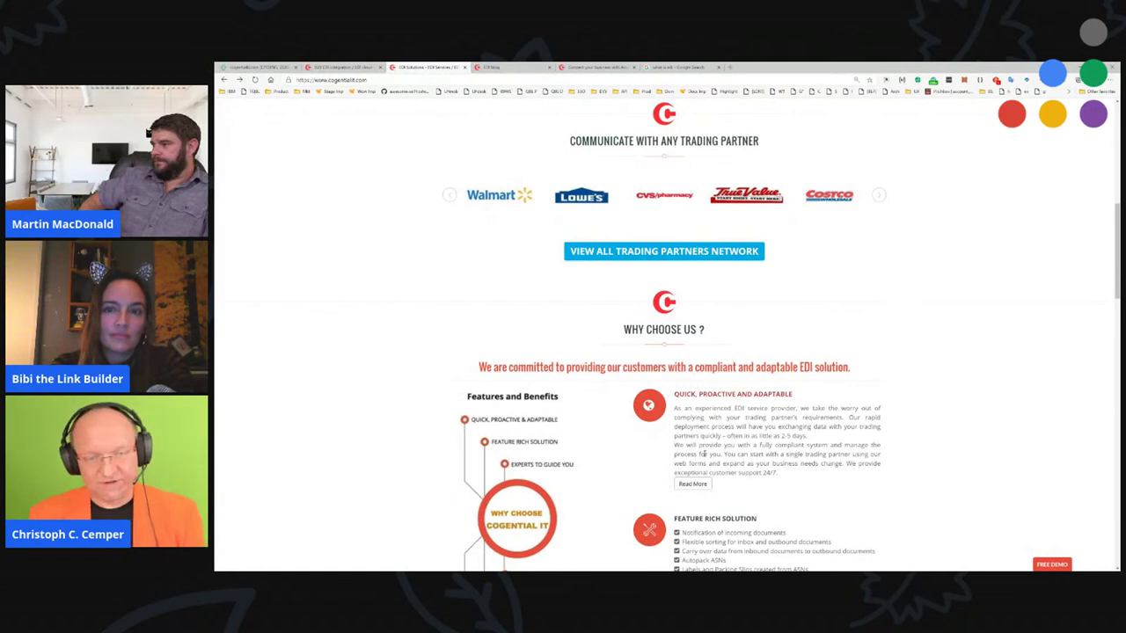
scroll(703, 453, "up", 4)
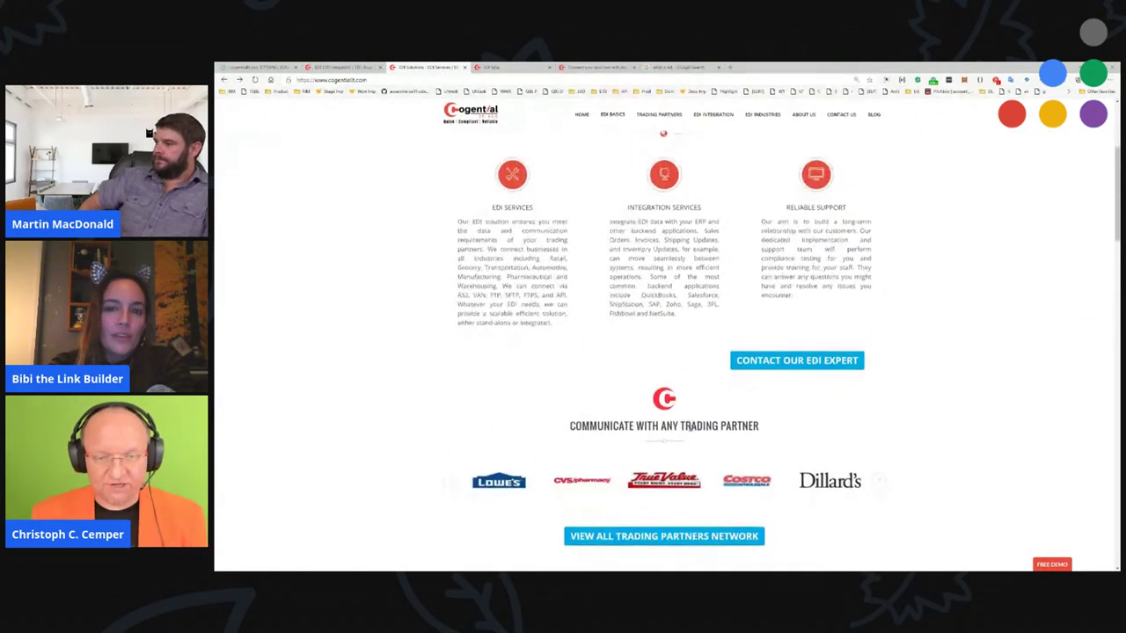
scroll(692, 426, "down", 1)
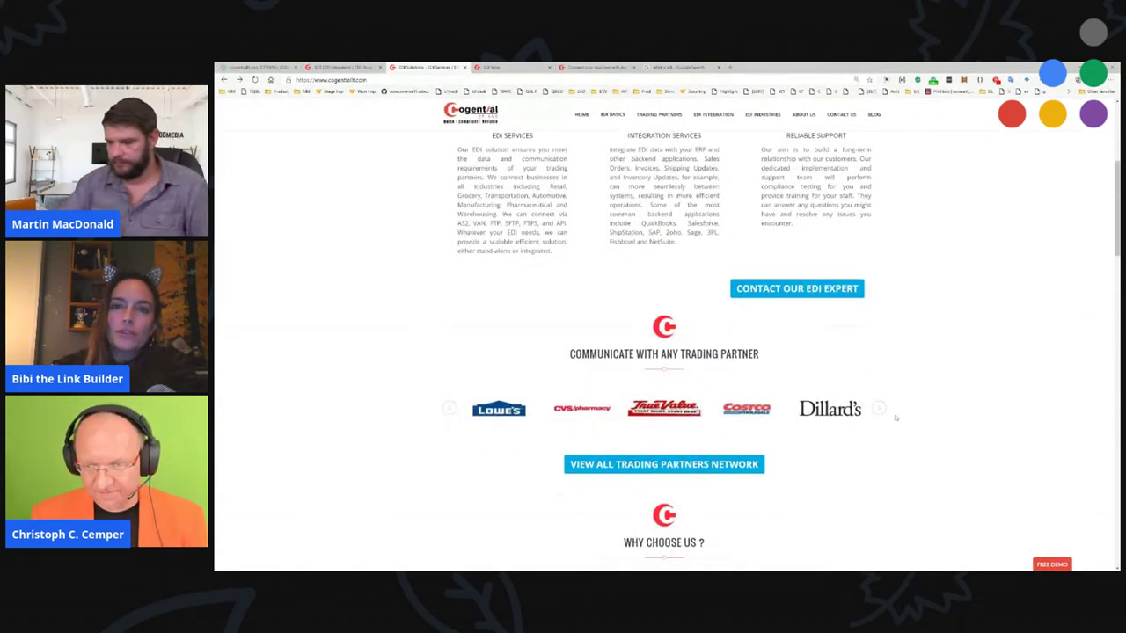
left_click(879, 409)
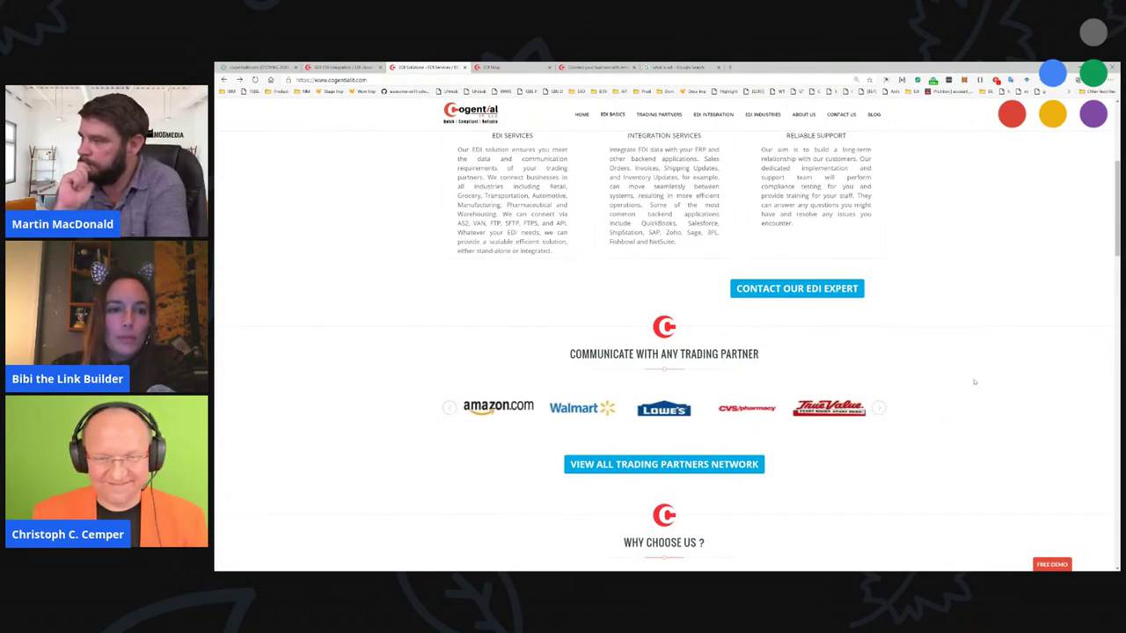
- Review the rest of the home page down to the footer, highlight the company address there, and go back to the page top
scroll(880, 414, "down", 3)
scroll(844, 419, "down", 2)
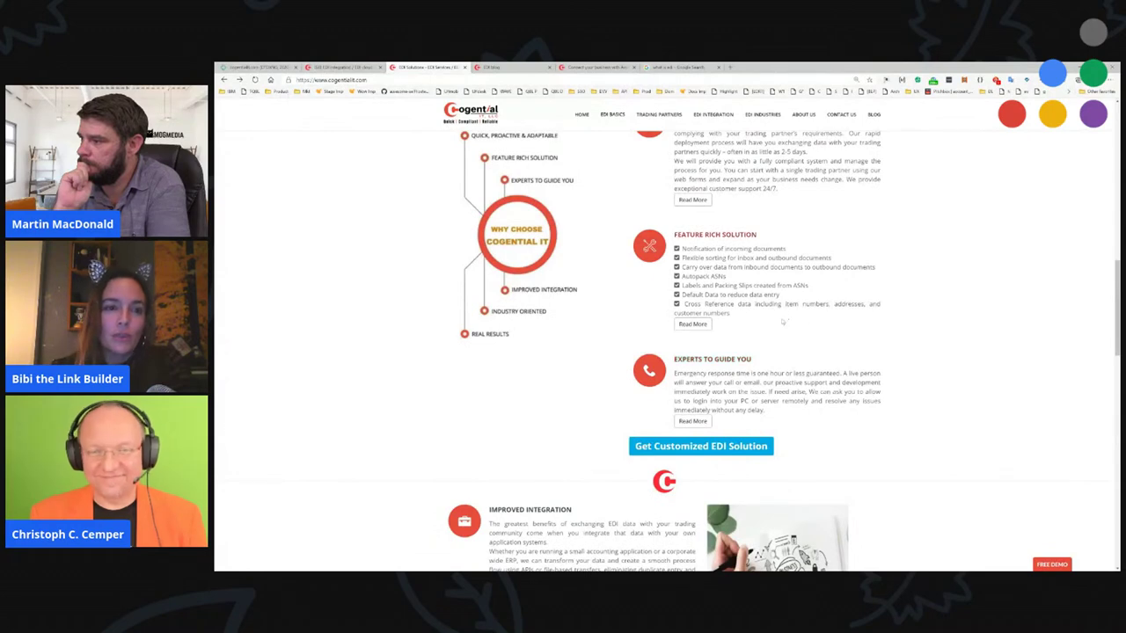
scroll(775, 338, "down", 5)
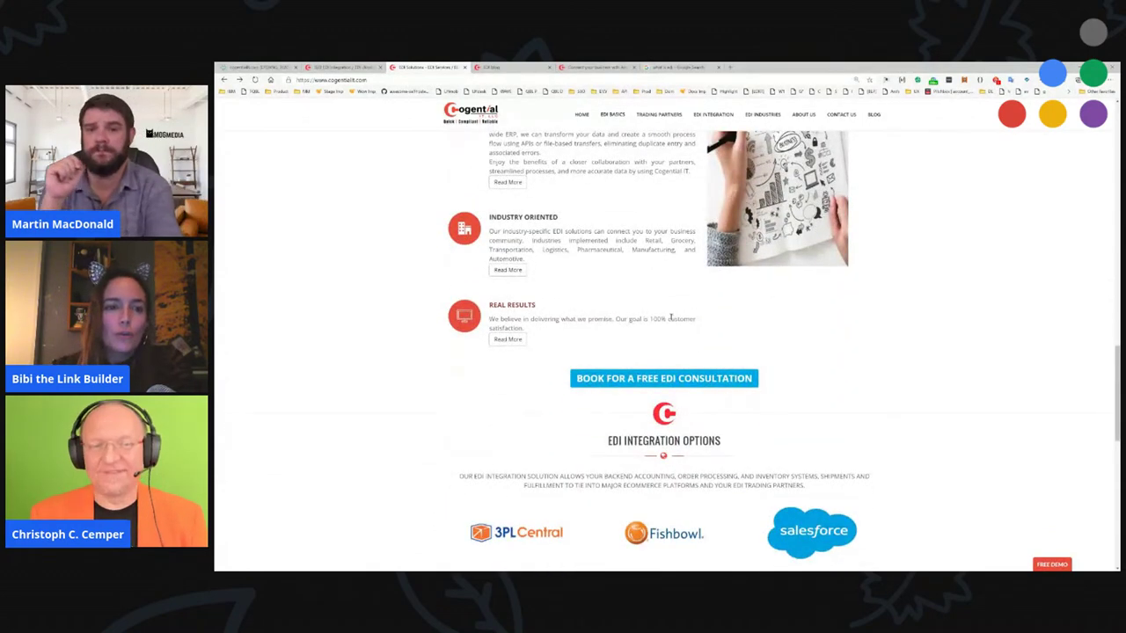
scroll(682, 313, "down", 2)
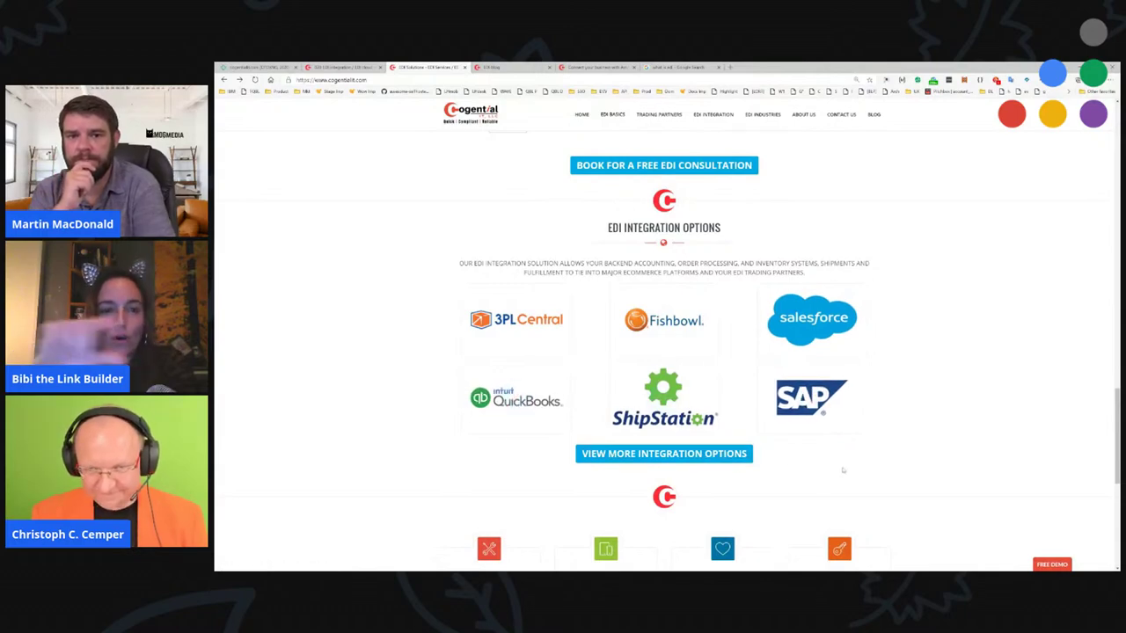
scroll(836, 466, "down", 2)
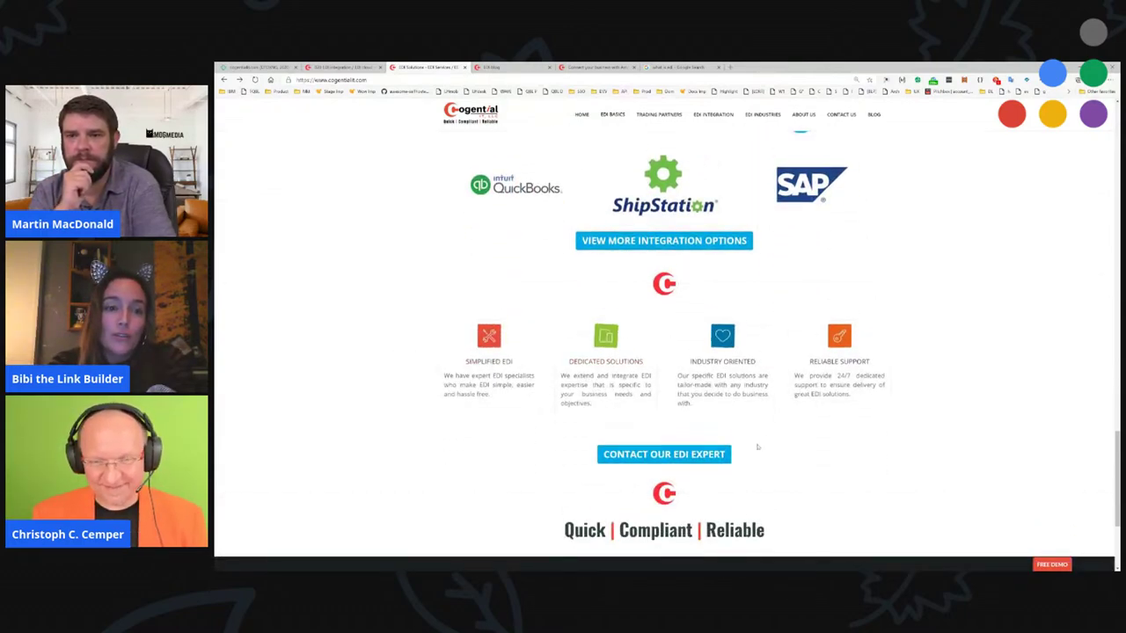
scroll(744, 432, "down", 2)
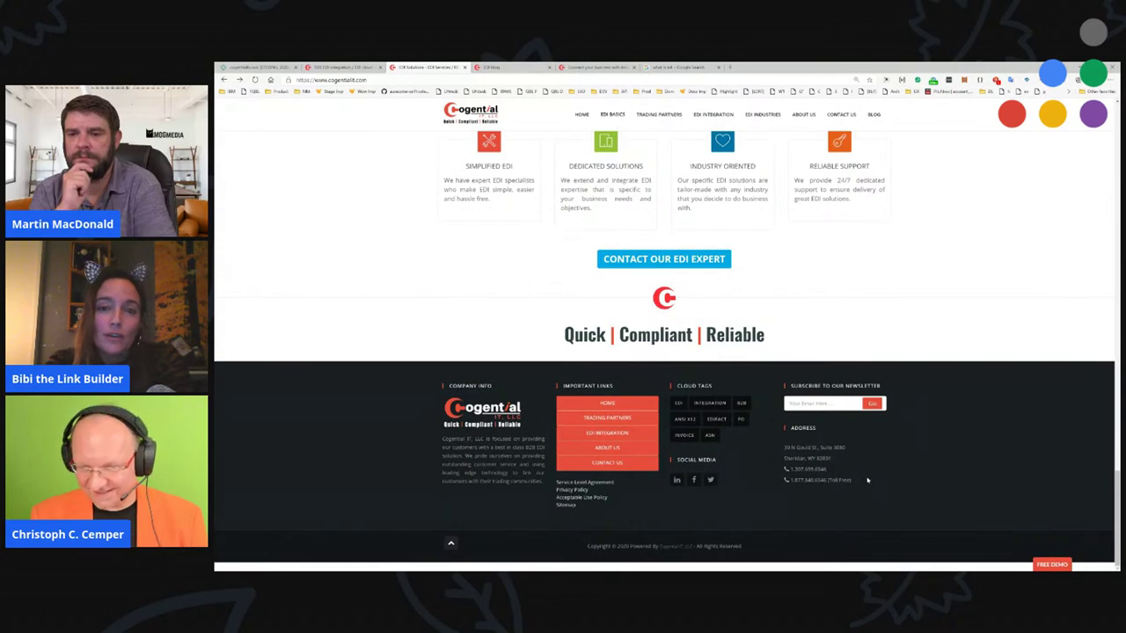
left_click_drag(835, 459, 789, 447)
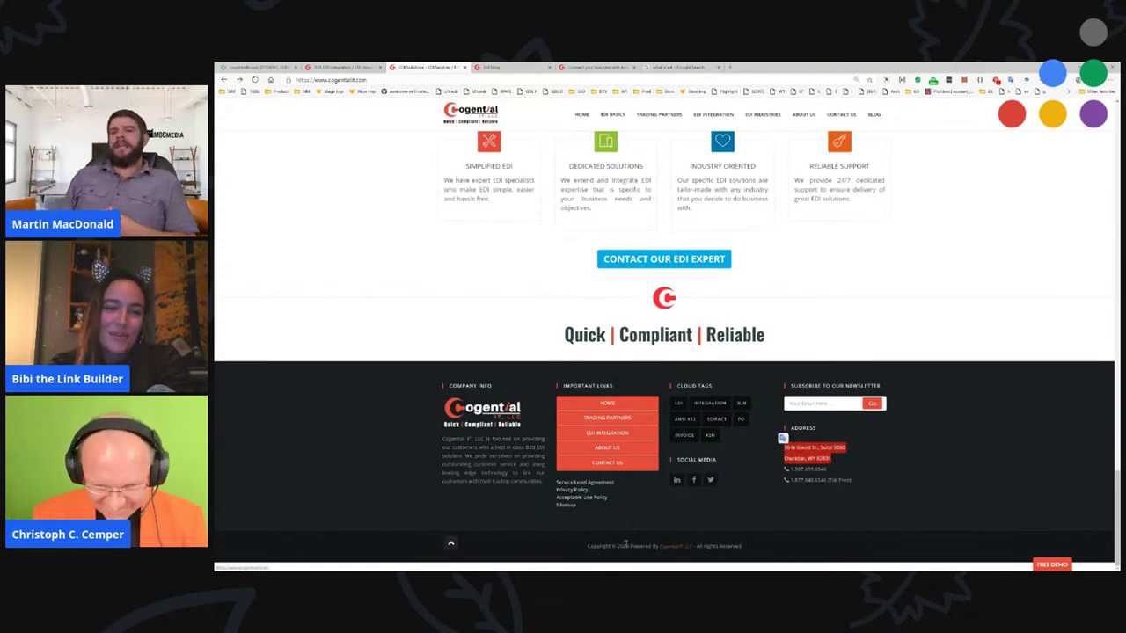
left_click(450, 542)
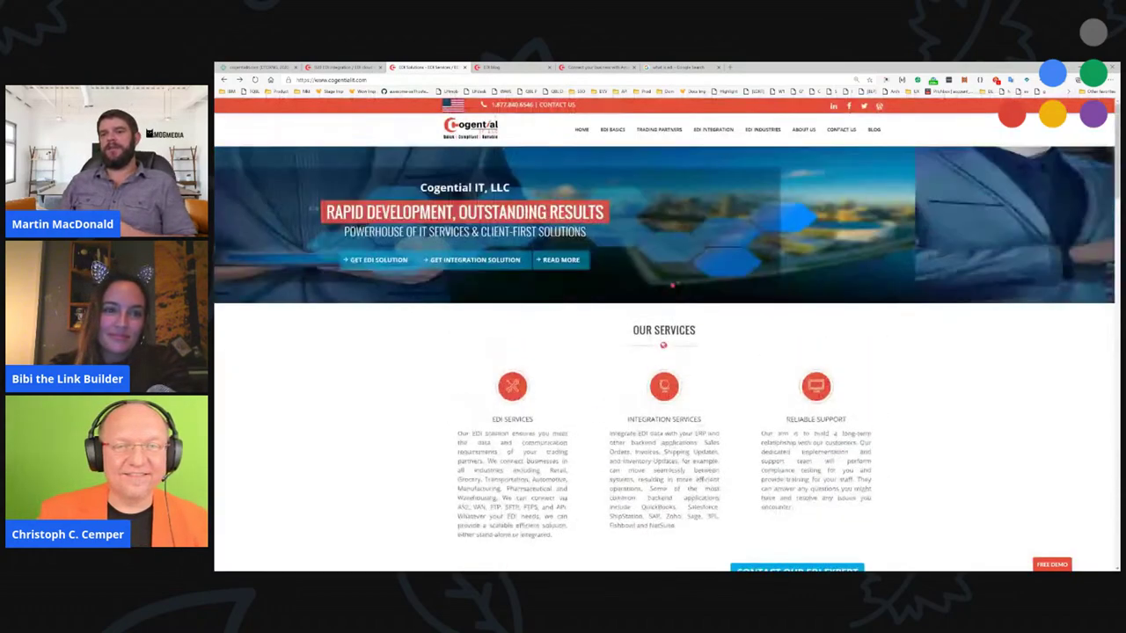
- Switch to LinkResearchTools, open the Source Domains report for cogentialit.com, and clear all its filters
mouse_move(623, 132)
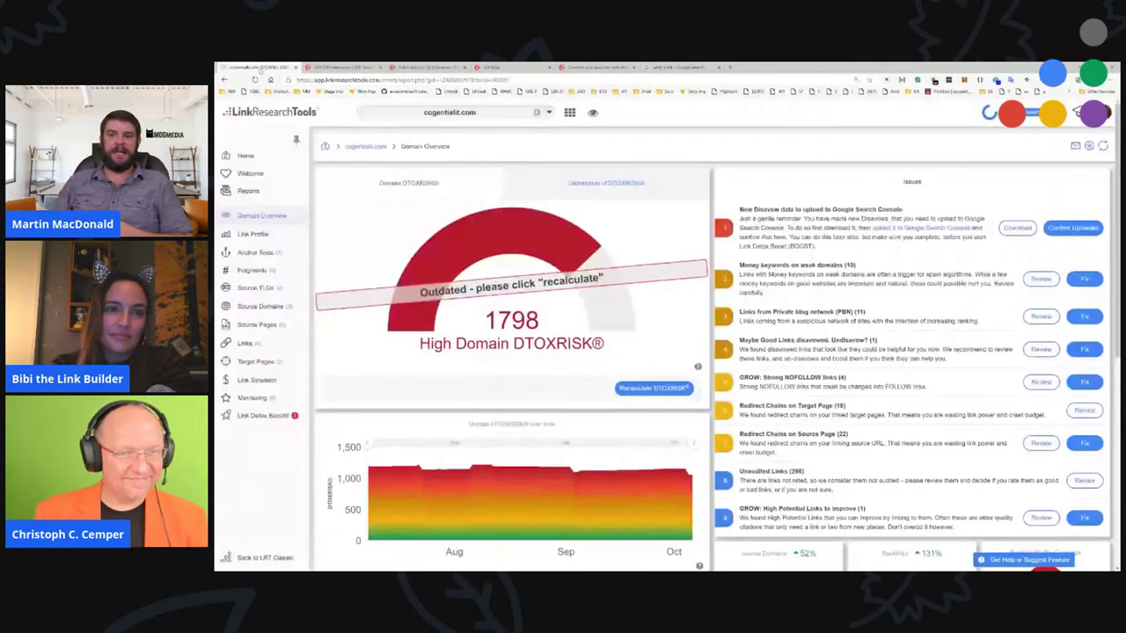
left_click(264, 67)
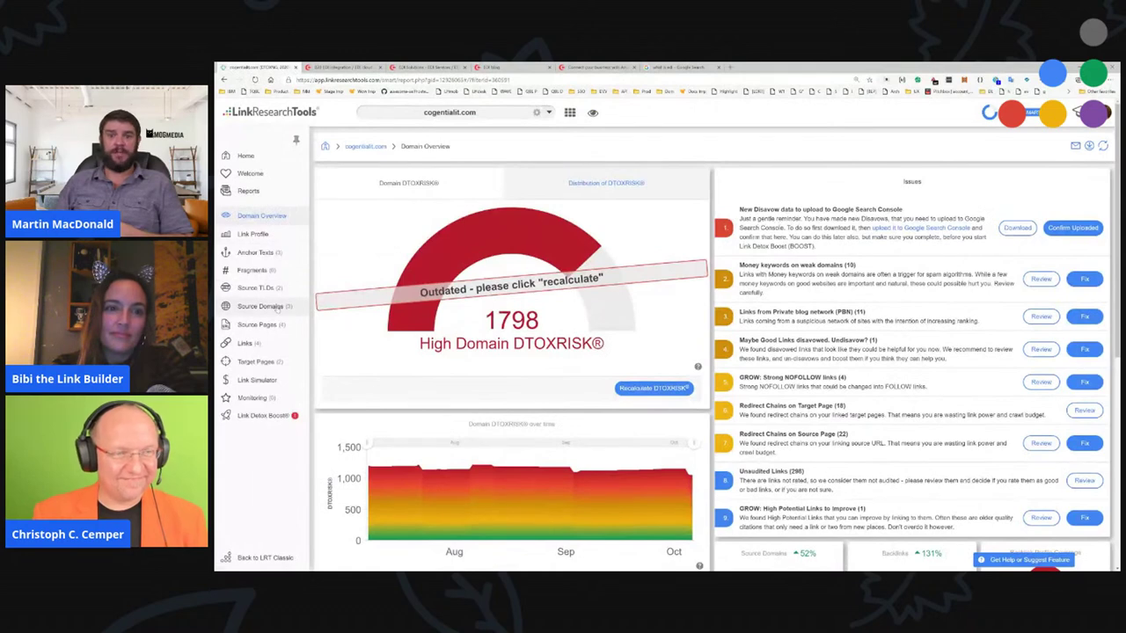
left_click(274, 304)
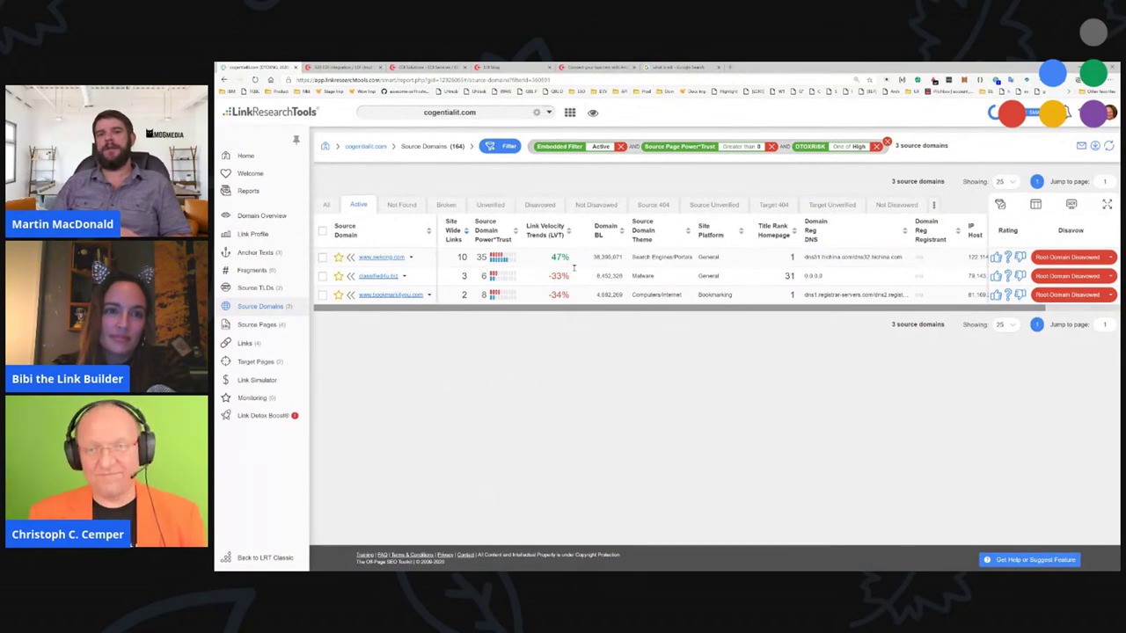
left_click(886, 142)
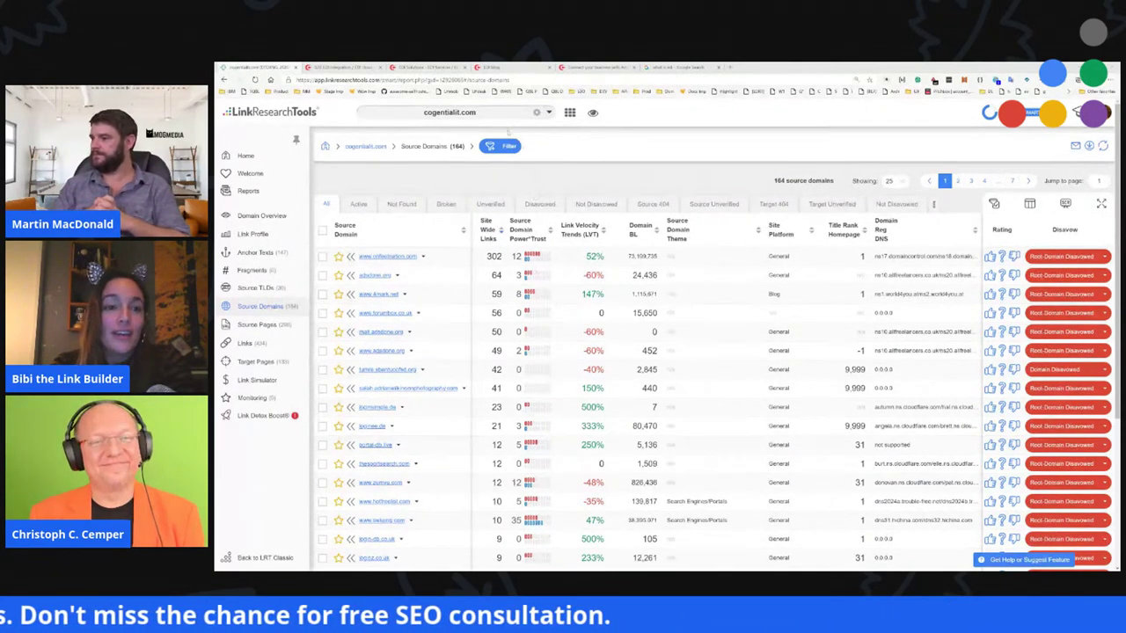
- Switch the active project to vernoncomputersource.com by searching the project list for "ver"
left_click(475, 113)
type("vec")
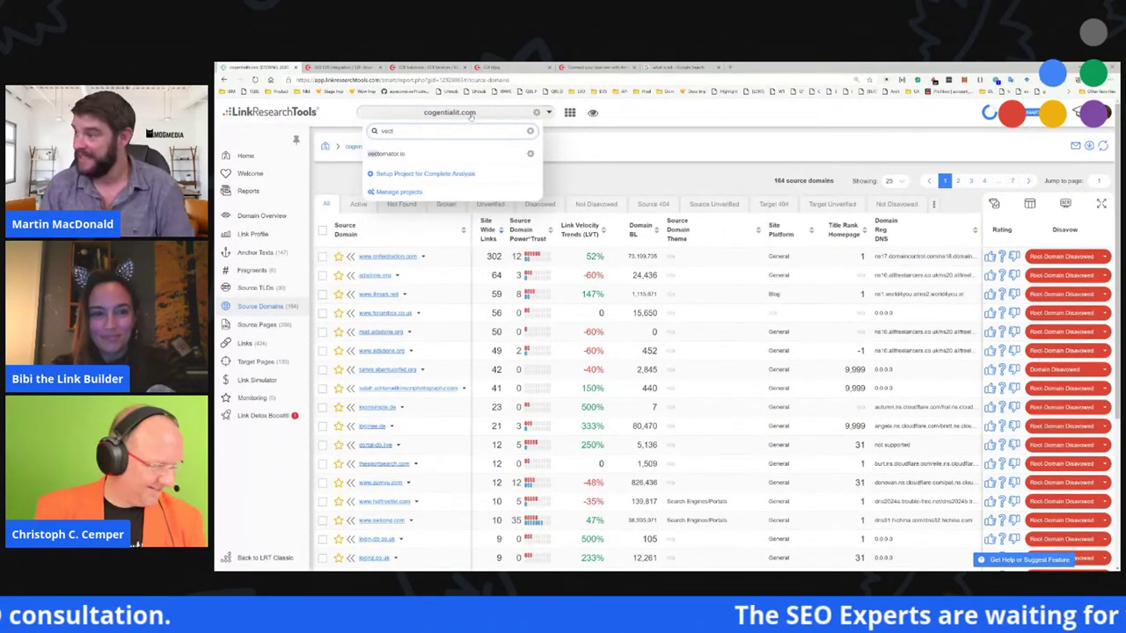
key("BackSpace")
type("r")
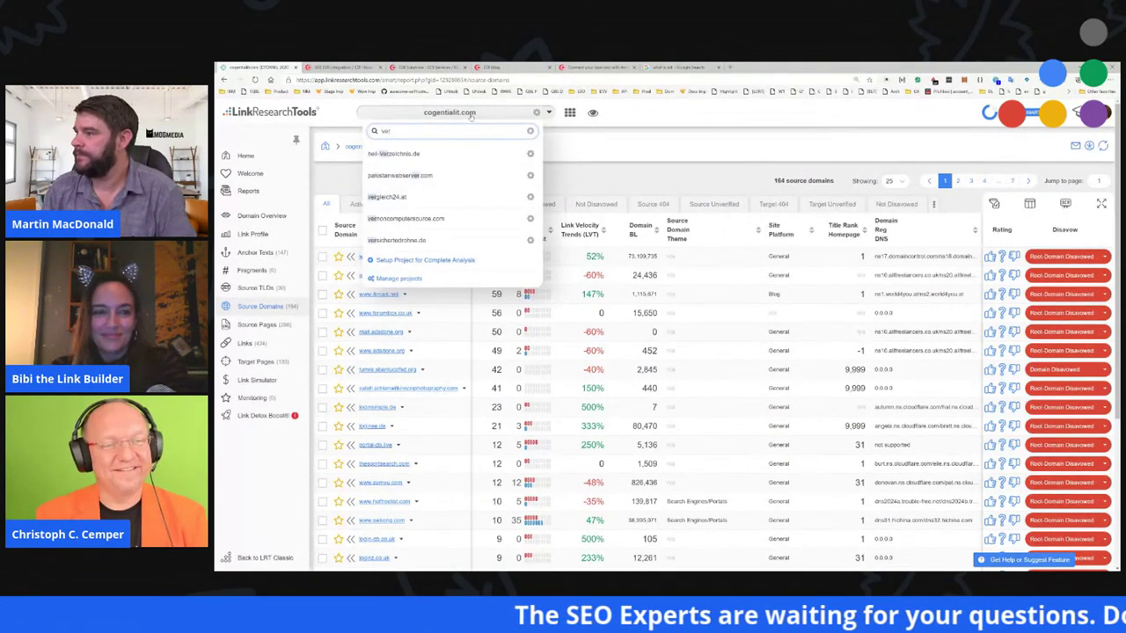
left_click(448, 219)
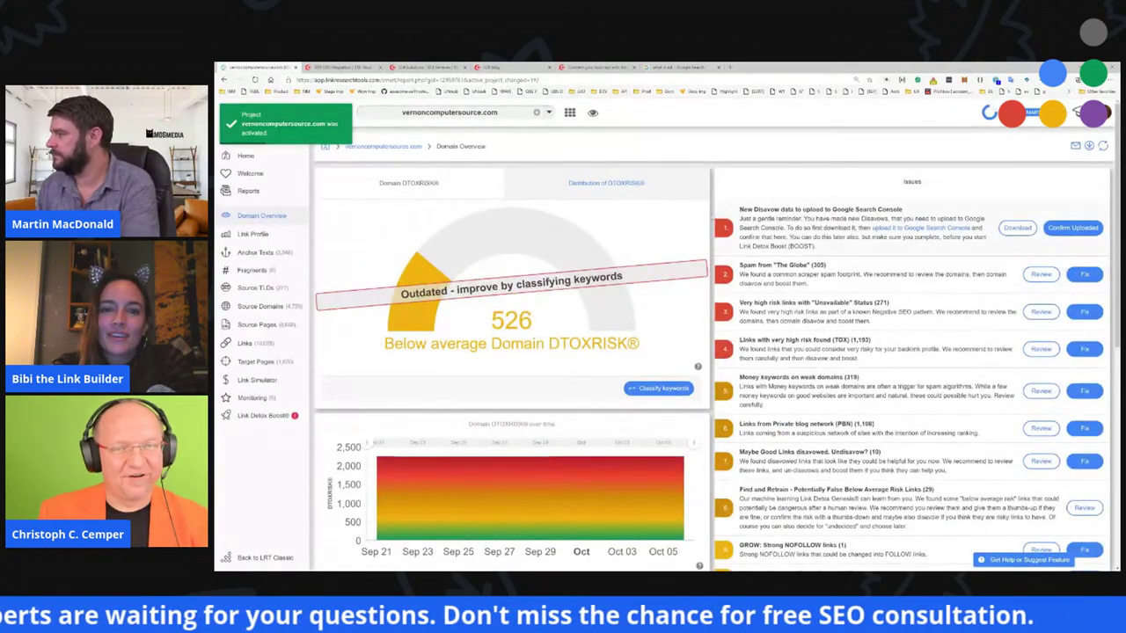
- Copy the domain vernoncomputersource.com from the project overview and open that website in a new tab
left_click_drag(423, 146, 343, 154)
key("ctrl+c")
key("ctrl+t")
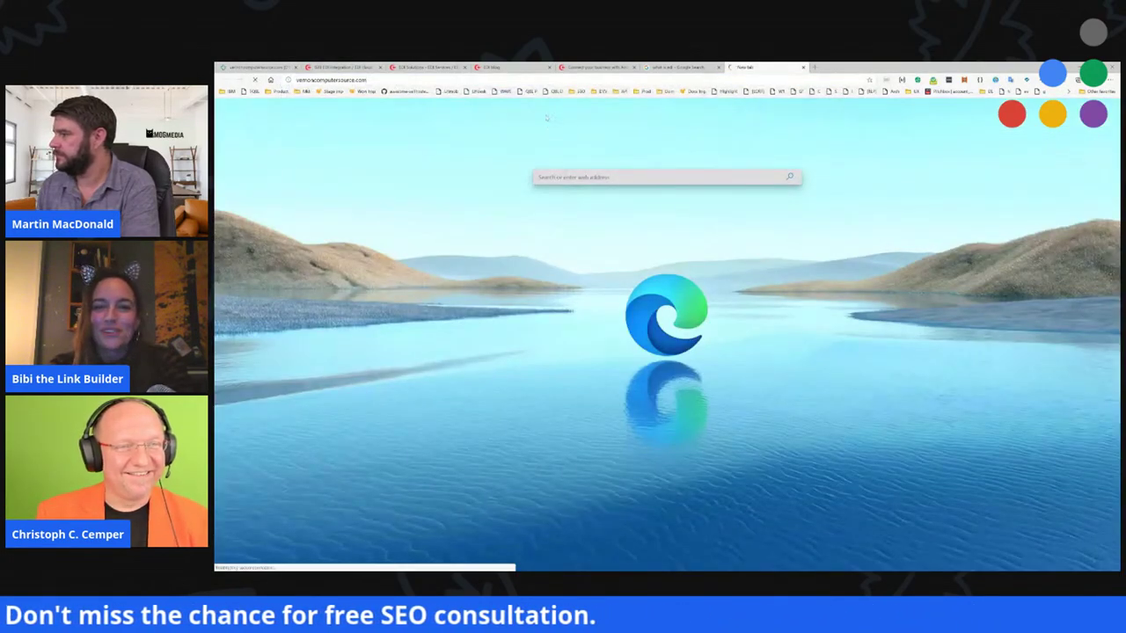
- Switch to the browser window with LinkResearchTools and open the copied domain vernoncomputersource.com in a new tab there
key("alt+Tab")
key("alt+Tab")
key("alt+Tab")
key("ctrl+v")
key("Return")
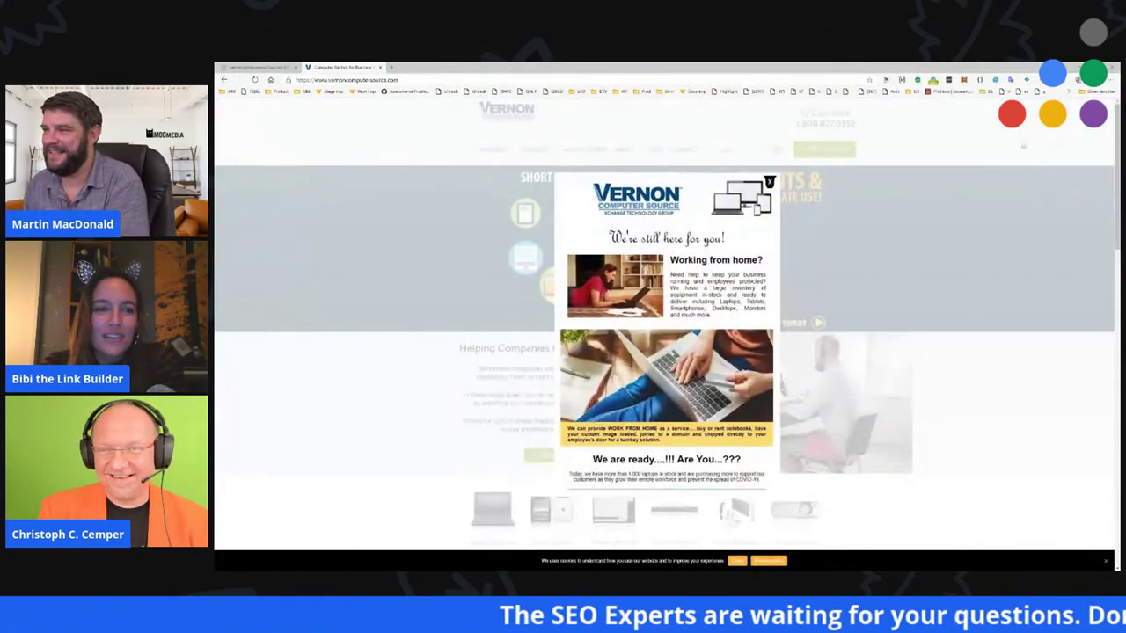
- Enlarge the Vernon Computer Source home page and close the "We're still here for you!" pop-up
left_click(769, 182)
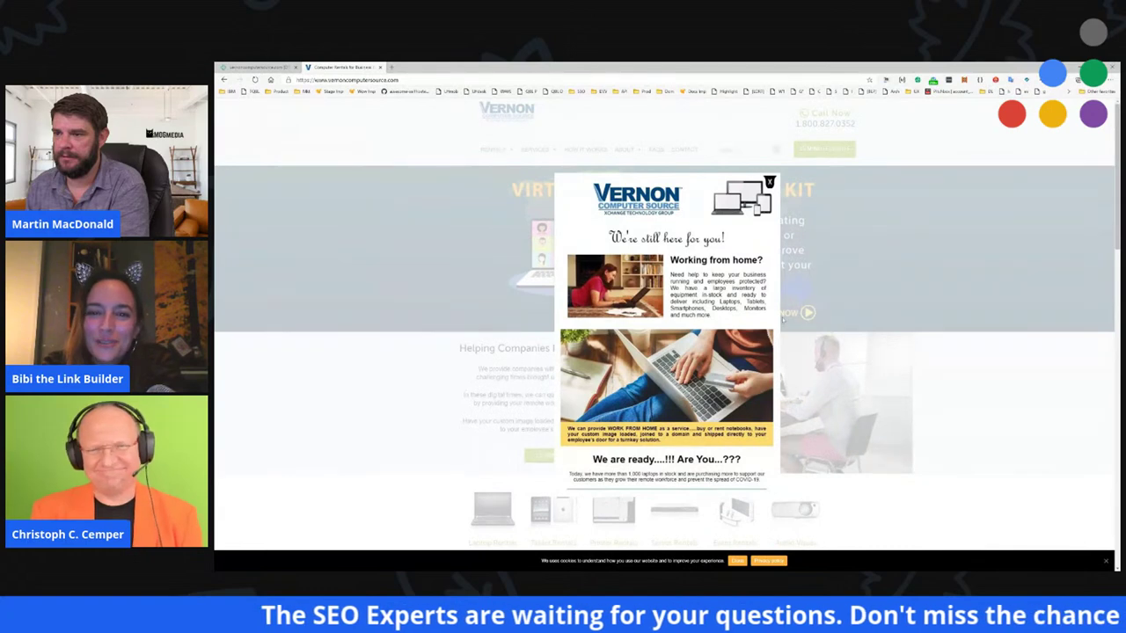
key("ctrl+plus")
key("ctrl+plus")
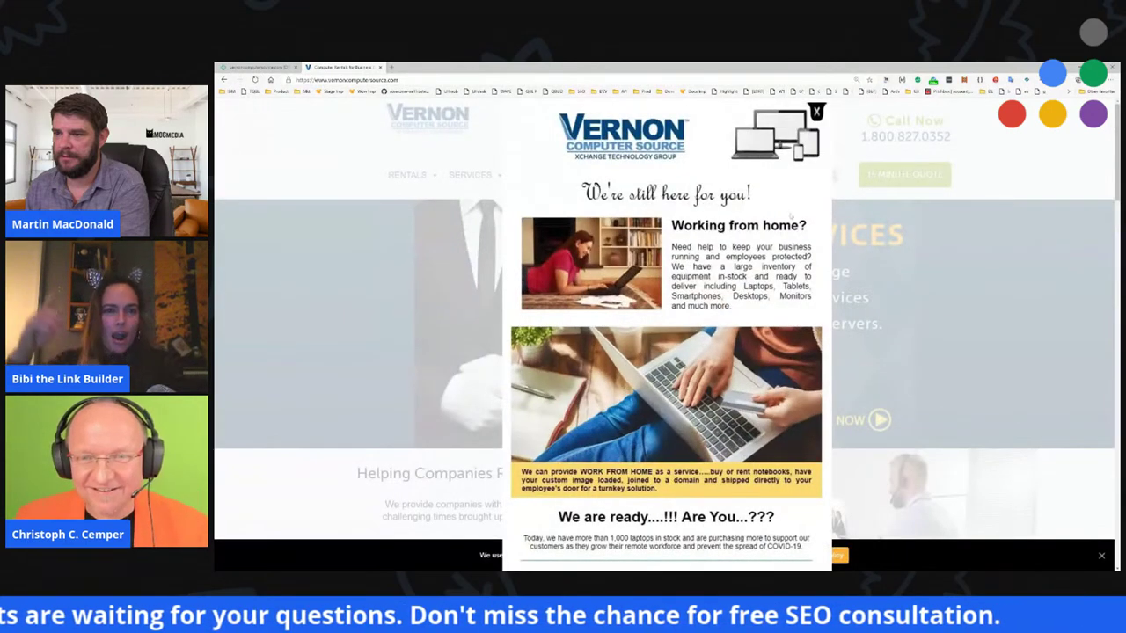
key("ctrl+minus")
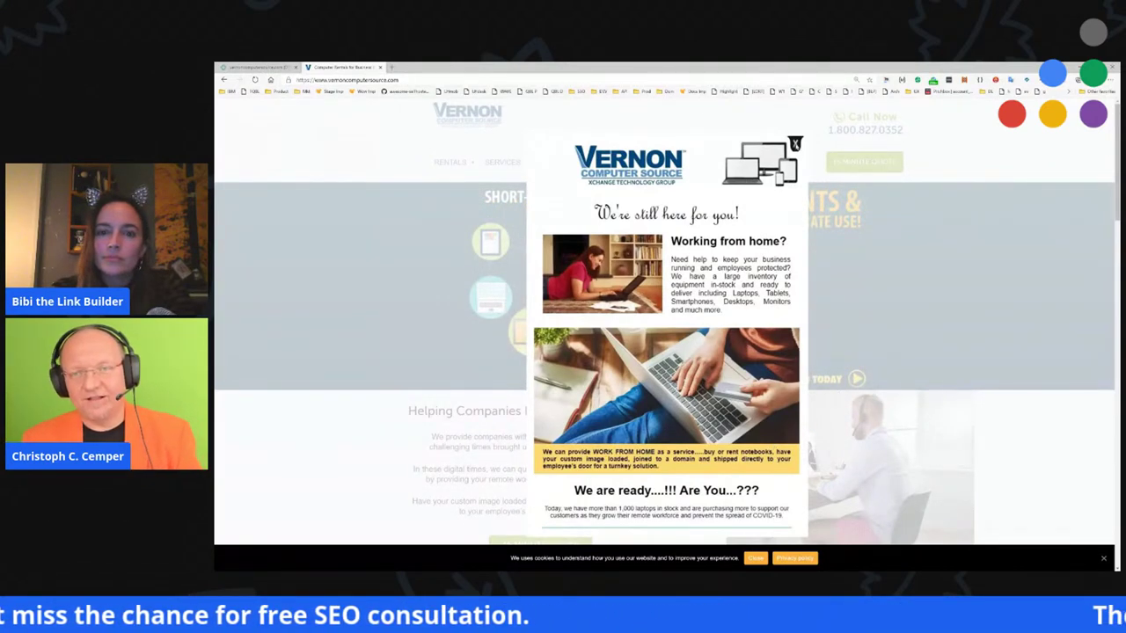
left_click(795, 144)
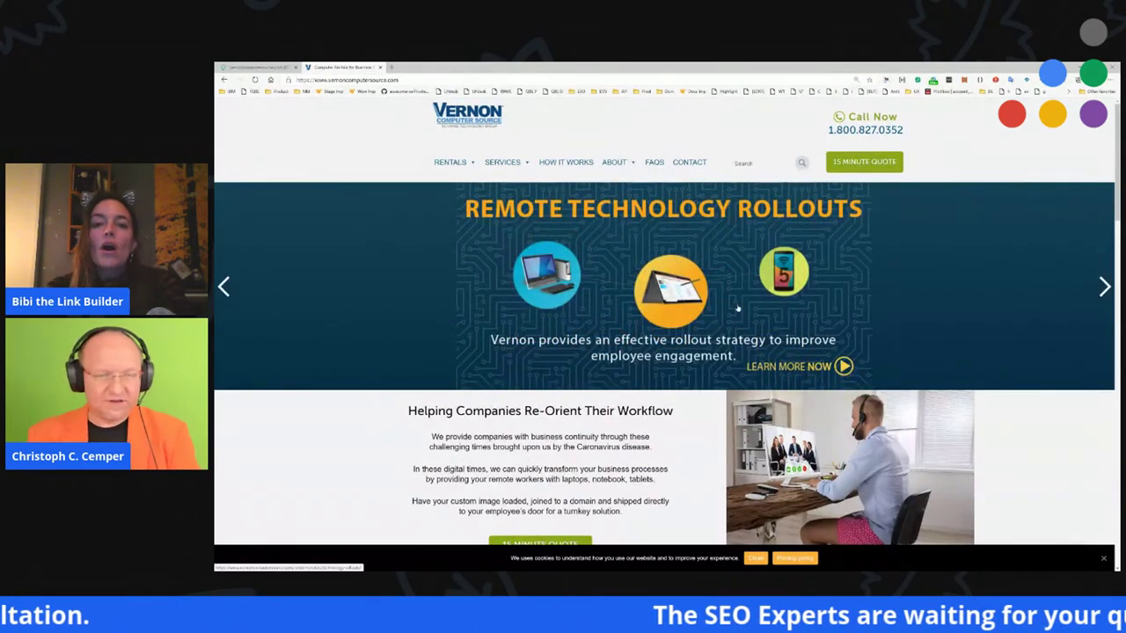
- Open the 15 Minute Quote page and look through the fields of the computer rental quote form
left_click(865, 163)
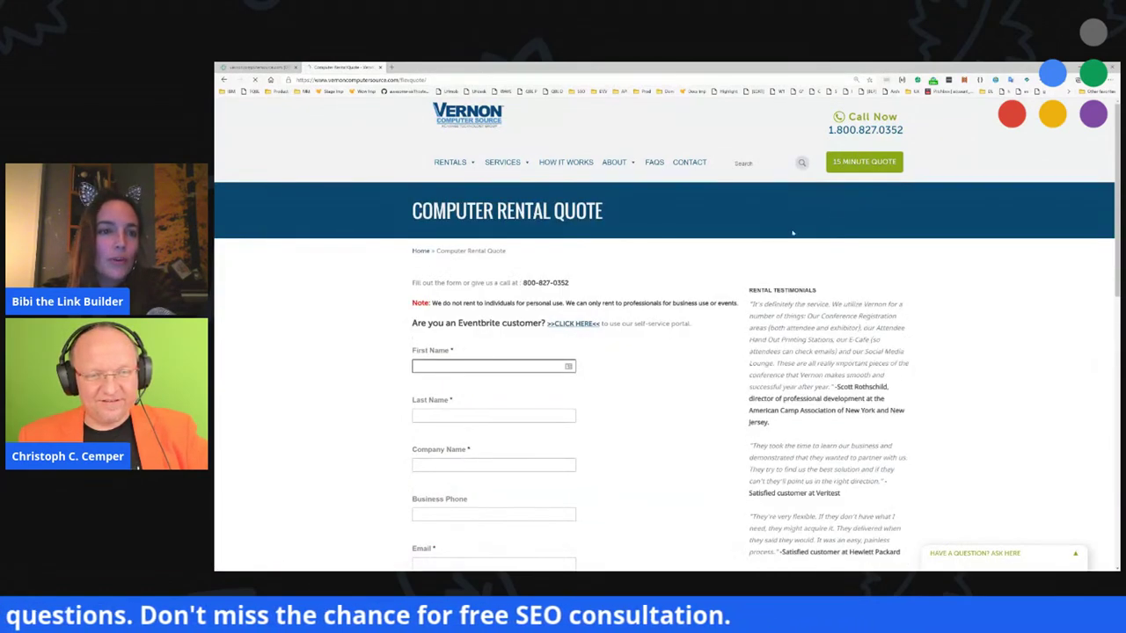
scroll(668, 333, "down", 5)
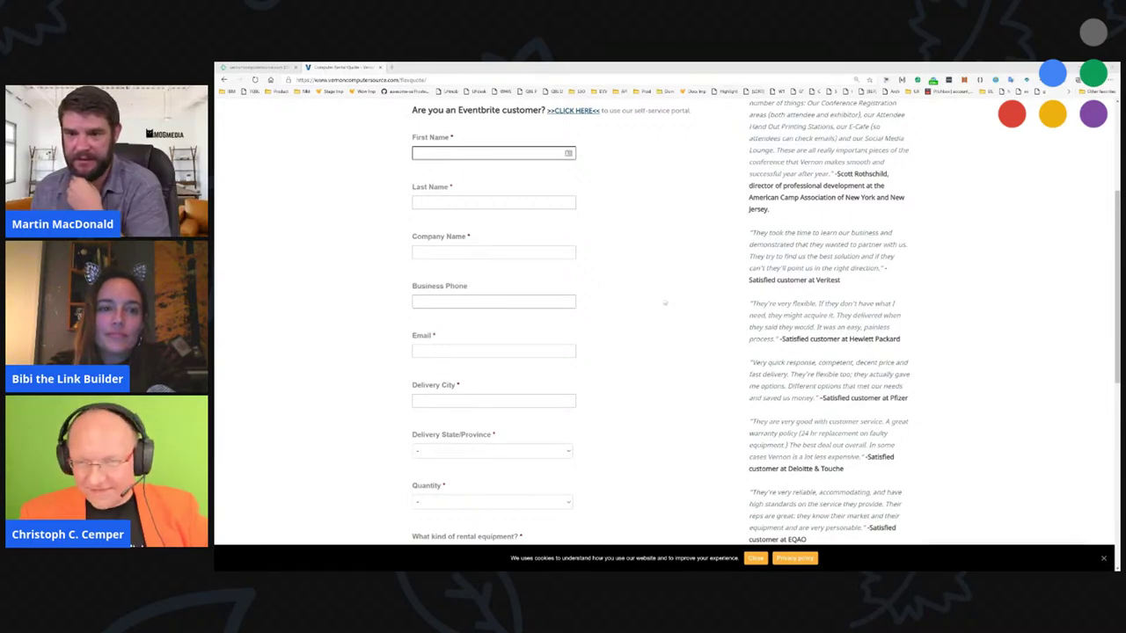
scroll(665, 302, "up", 5)
- Open the Contact page of the Vernon Computer Source website
left_click(467, 161)
left_click(672, 165)
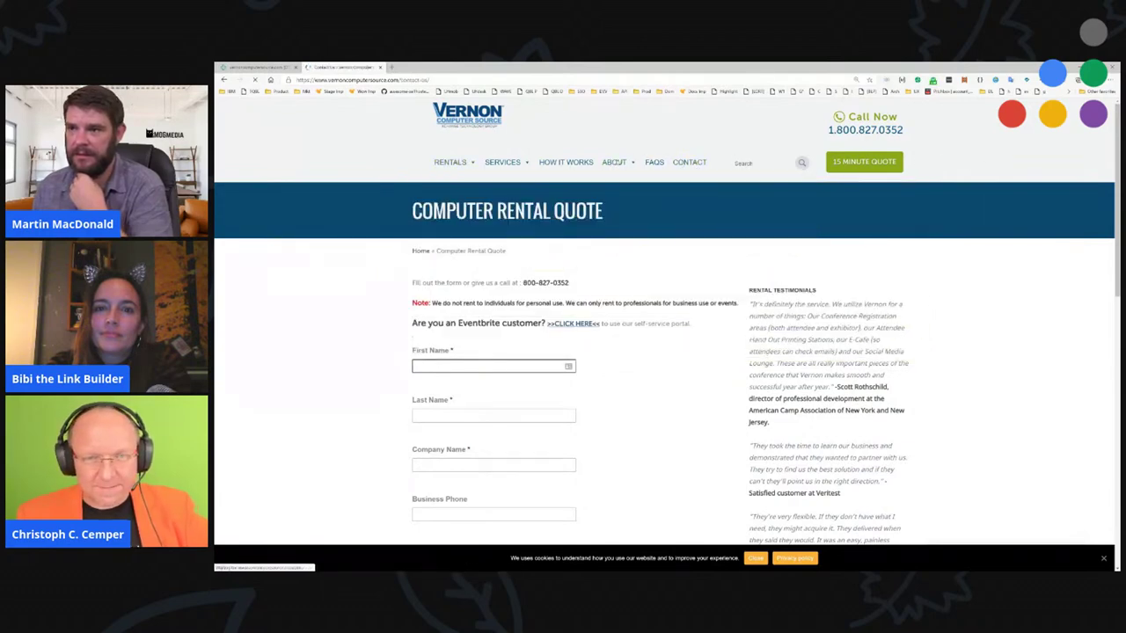
left_click(512, 164)
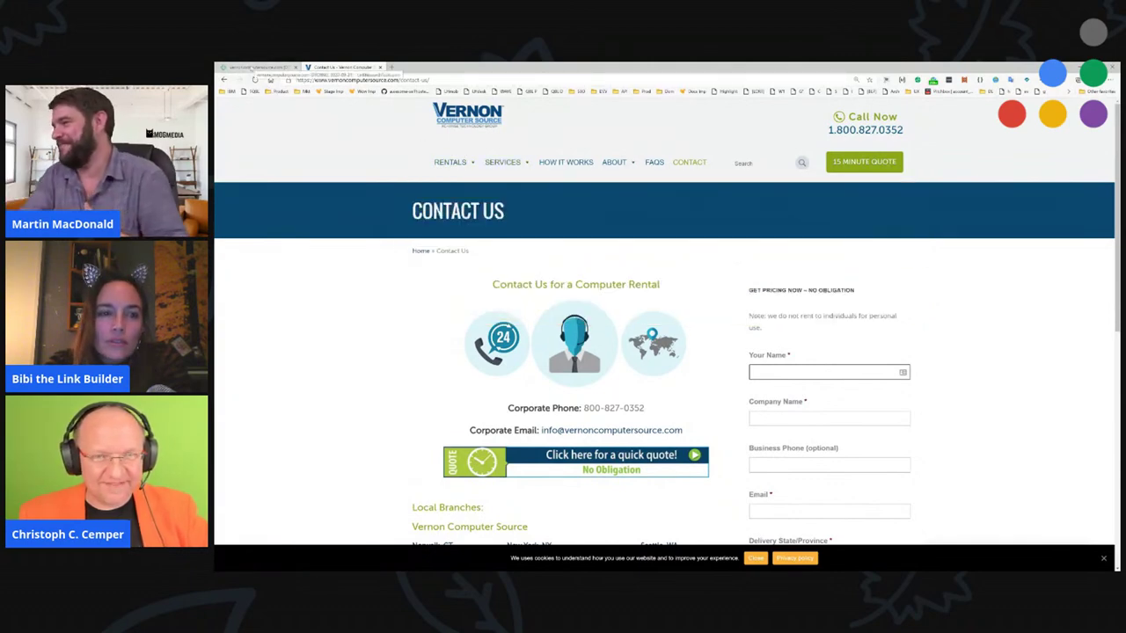
- Check the Anchor Texts report for vernoncomputersource.com in LinkResearchTools, and return to the website's contact page
left_click(254, 68)
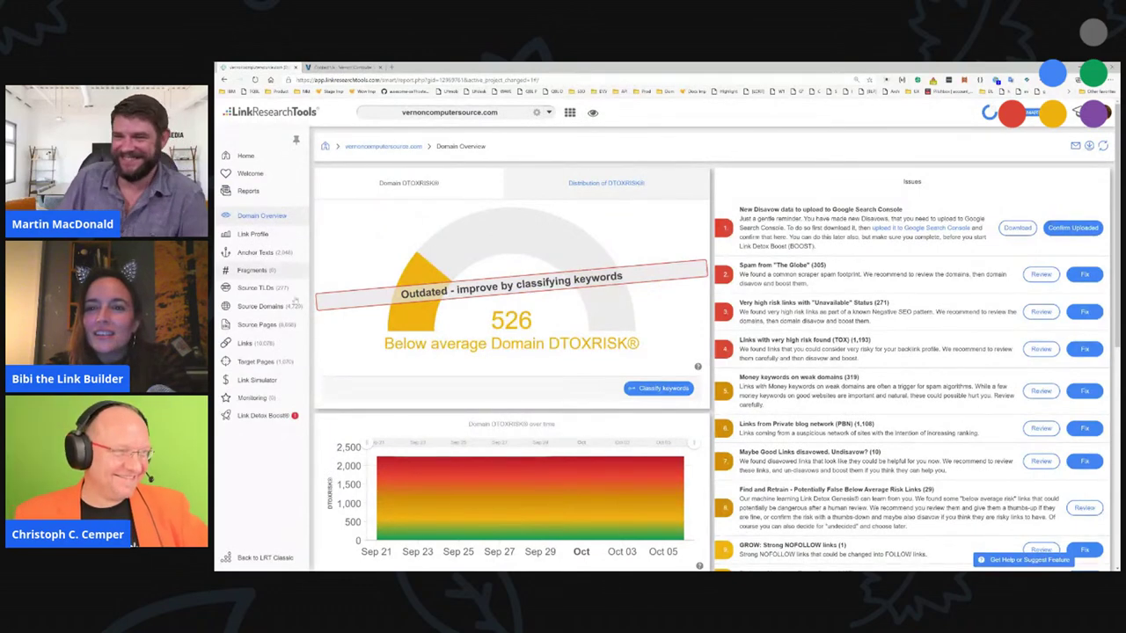
left_click(298, 253)
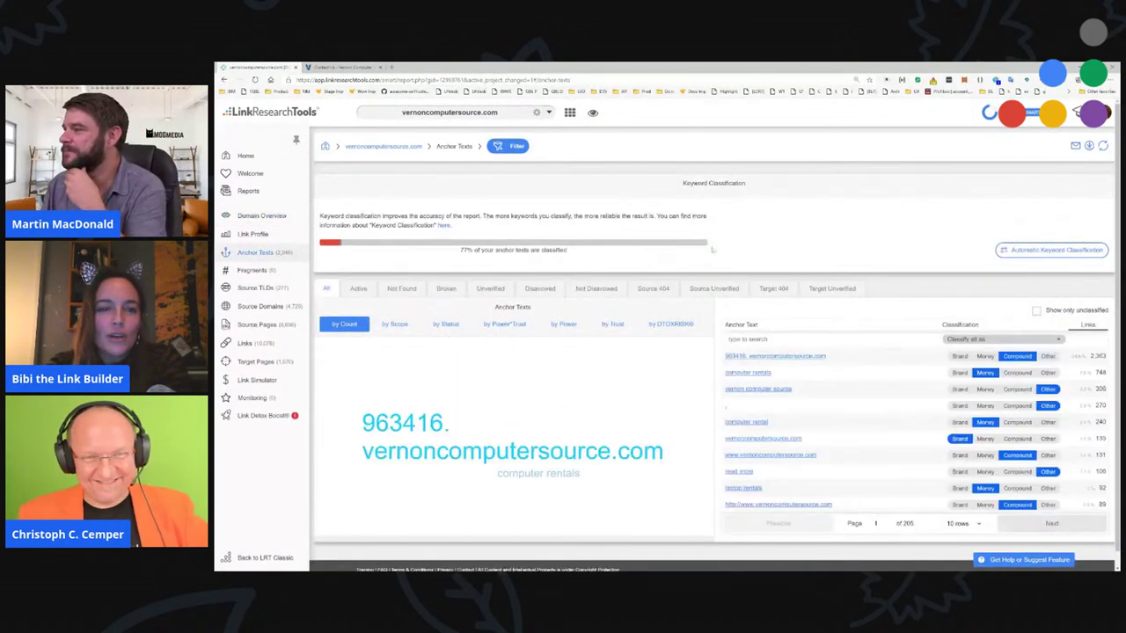
left_click(347, 67)
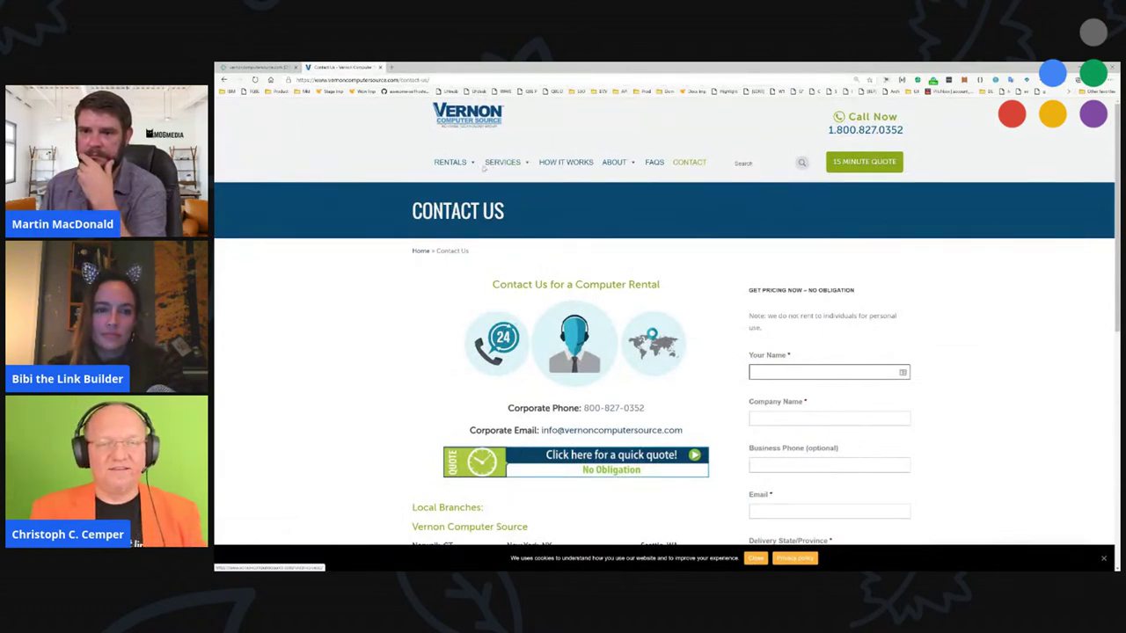
- Examine the site's Rentals categories and read the contact page from the local branches down to the footer
mouse_move(468, 168)
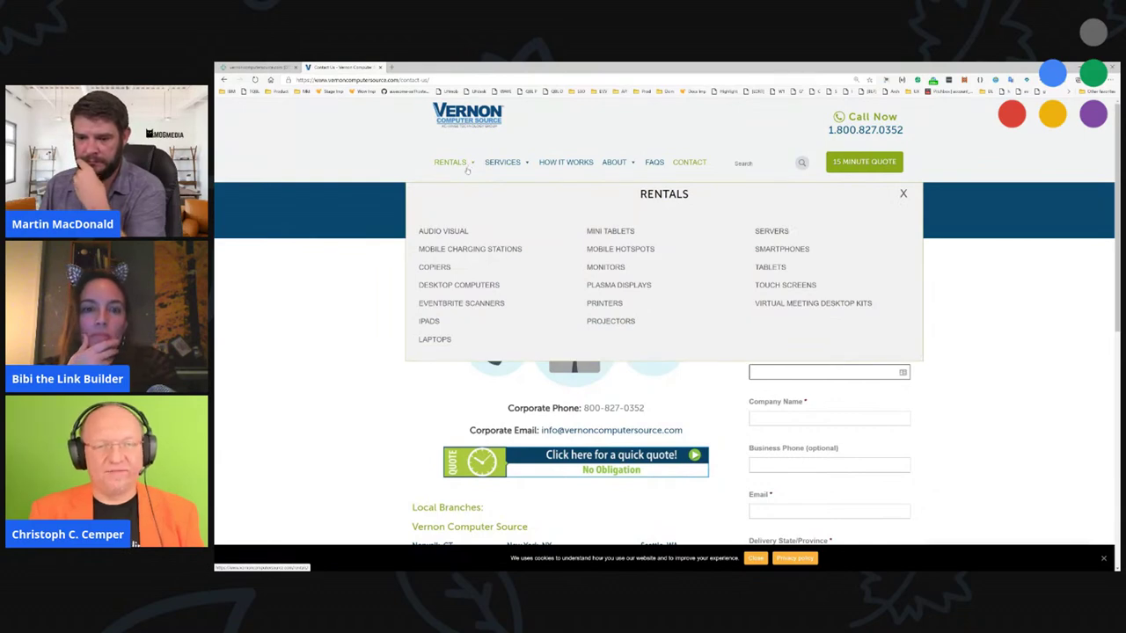
scroll(455, 387, "down", 3)
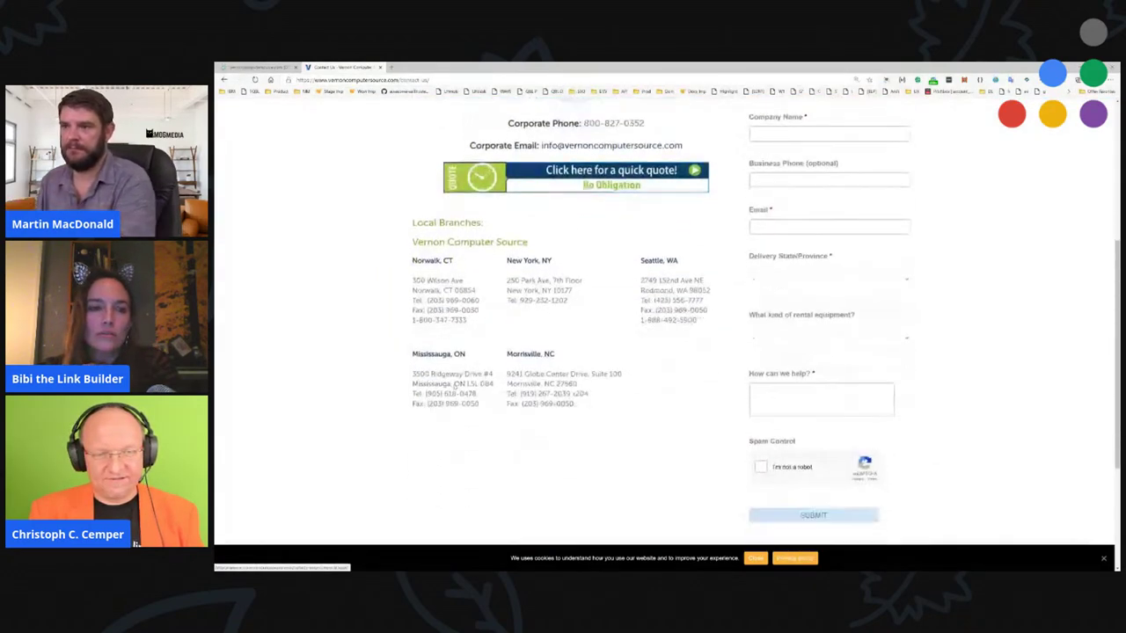
scroll(456, 387, "down", 1)
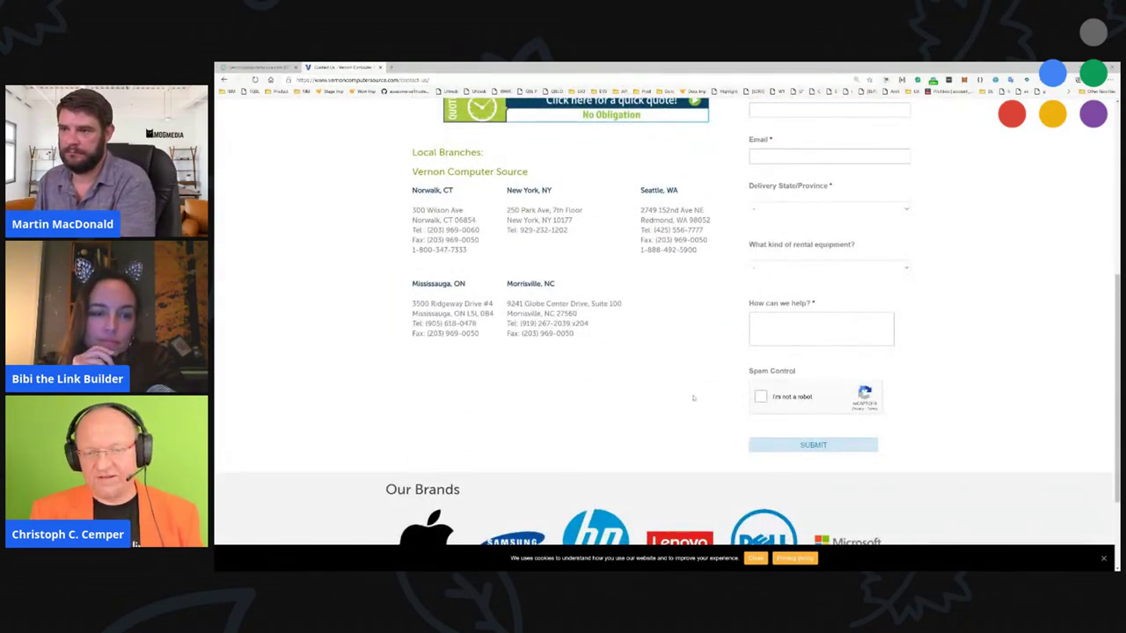
scroll(694, 398, "down", 2)
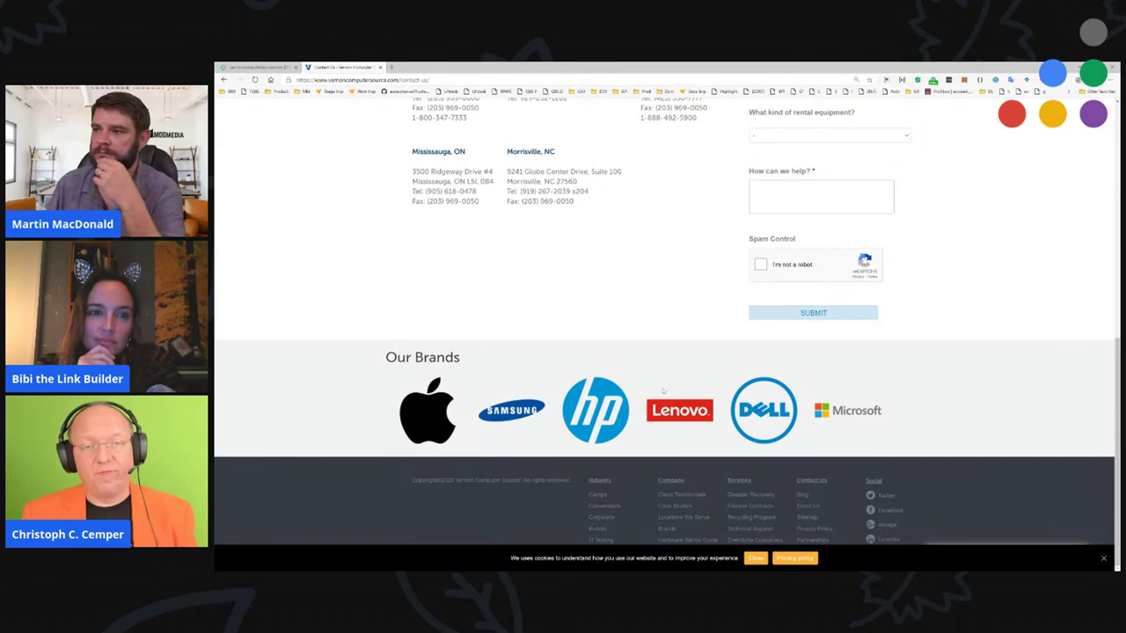
scroll(694, 352, "up", 5)
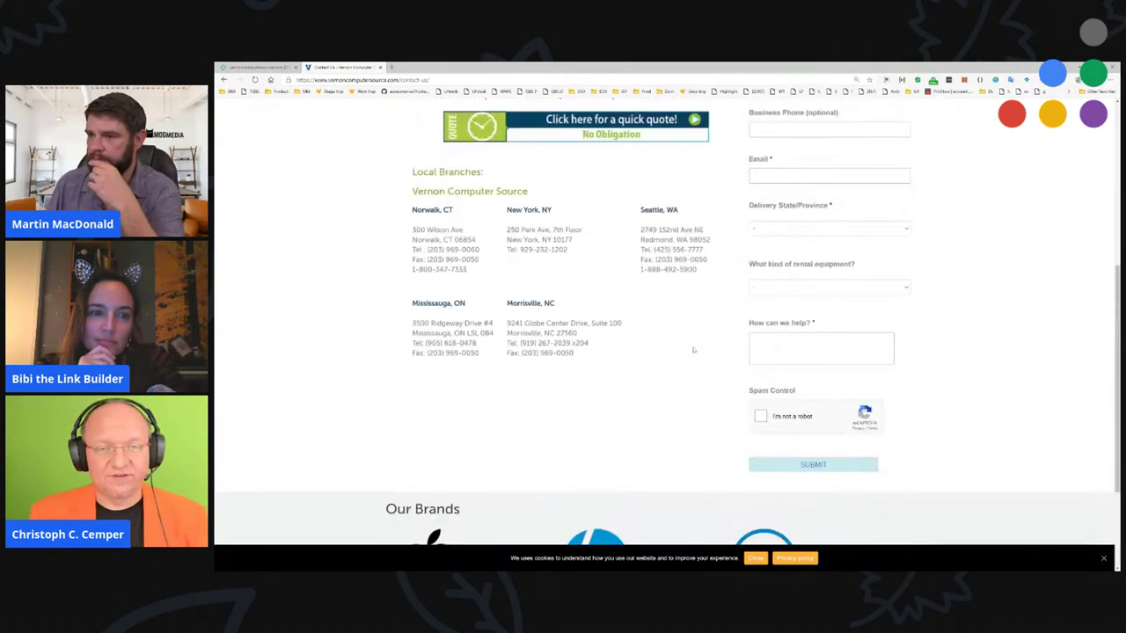
scroll(694, 351, "up", 1)
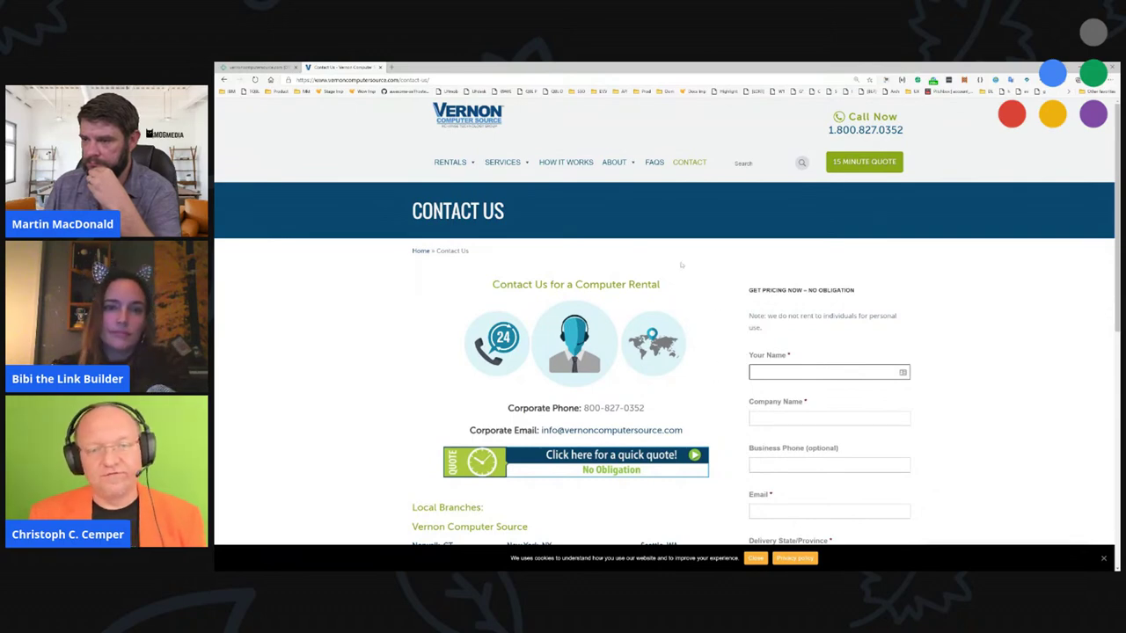
- Highlight the end of the "Contact Us for a Computer Rental" heading, and clear the highlight while moving on to the local branches
left_click_drag(671, 287, 590, 272)
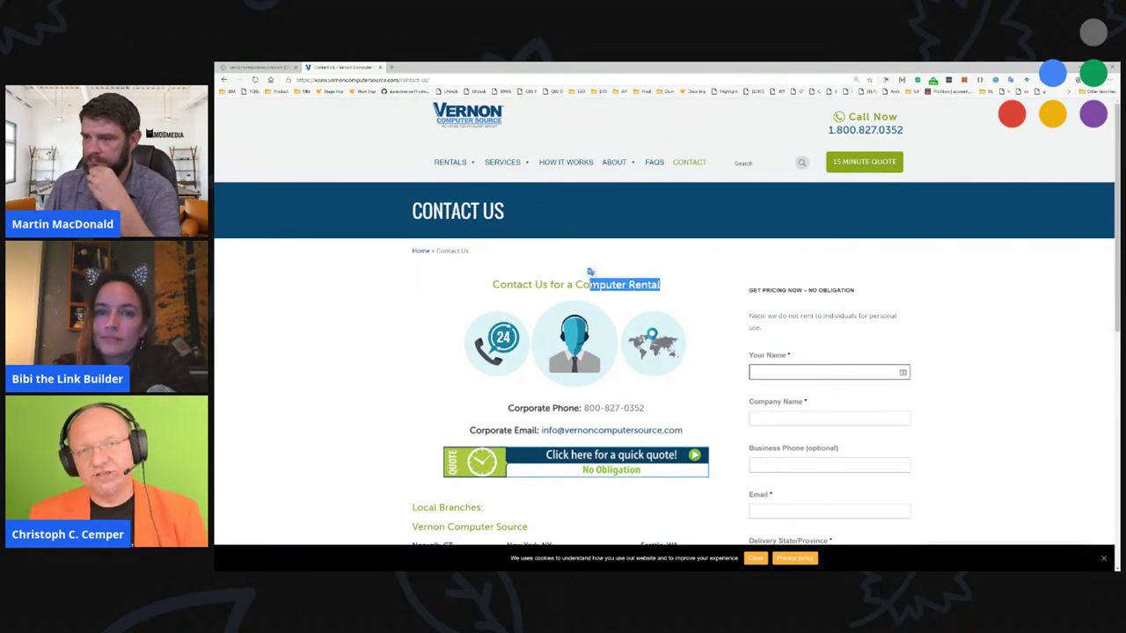
scroll(591, 272, "down", 5)
left_click(658, 363)
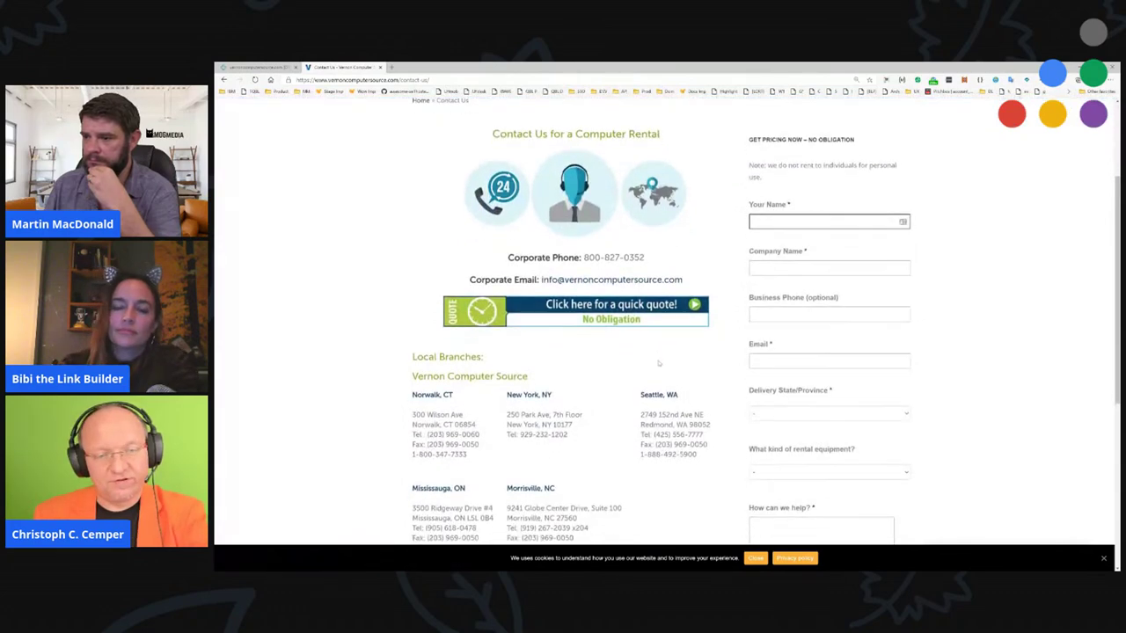
- Dismiss the cookie notice over the footer and display the site's list of Services
scroll(657, 363, "down", 4)
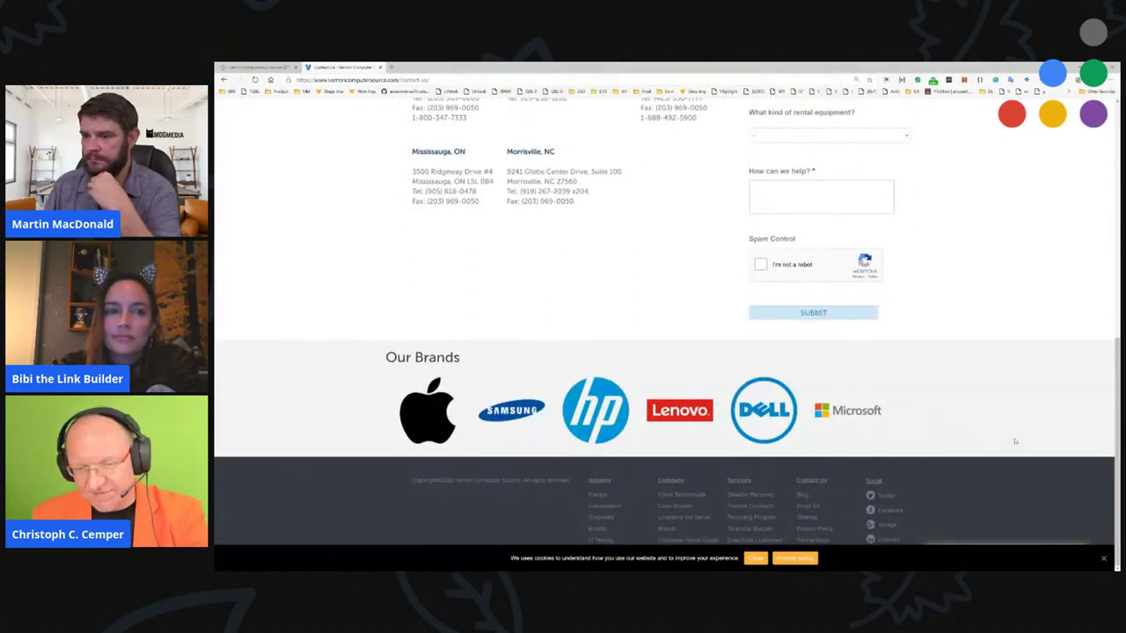
left_click(754, 557)
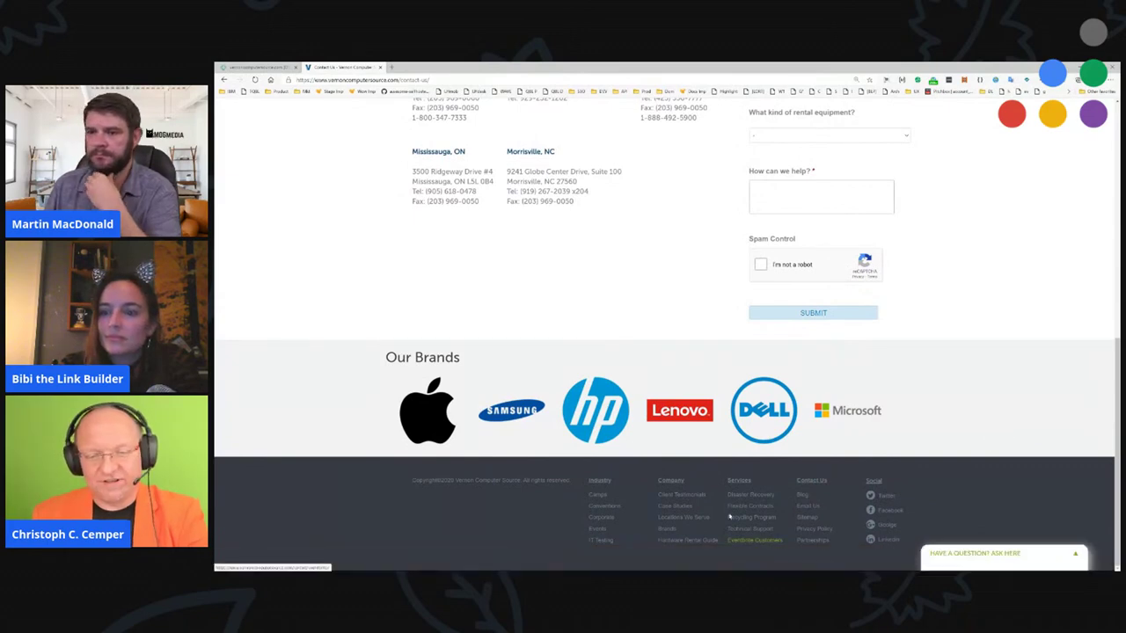
scroll(616, 195, "up", 10)
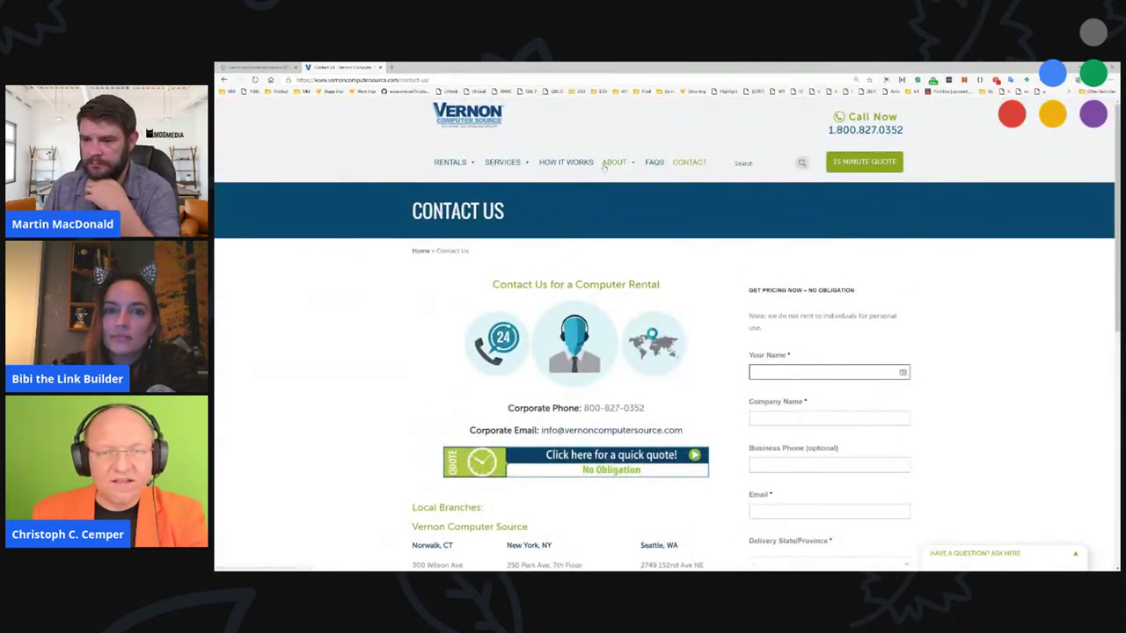
mouse_move(502, 162)
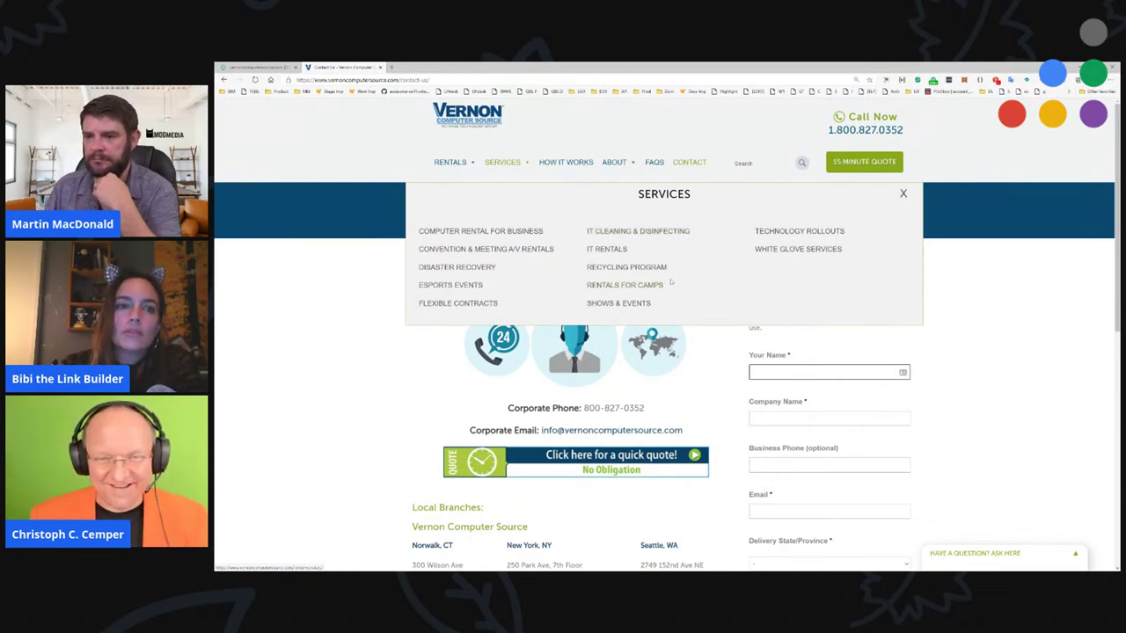
- Open the Technology Rollouts service page of the Vernon site and skim its content
left_click(825, 232)
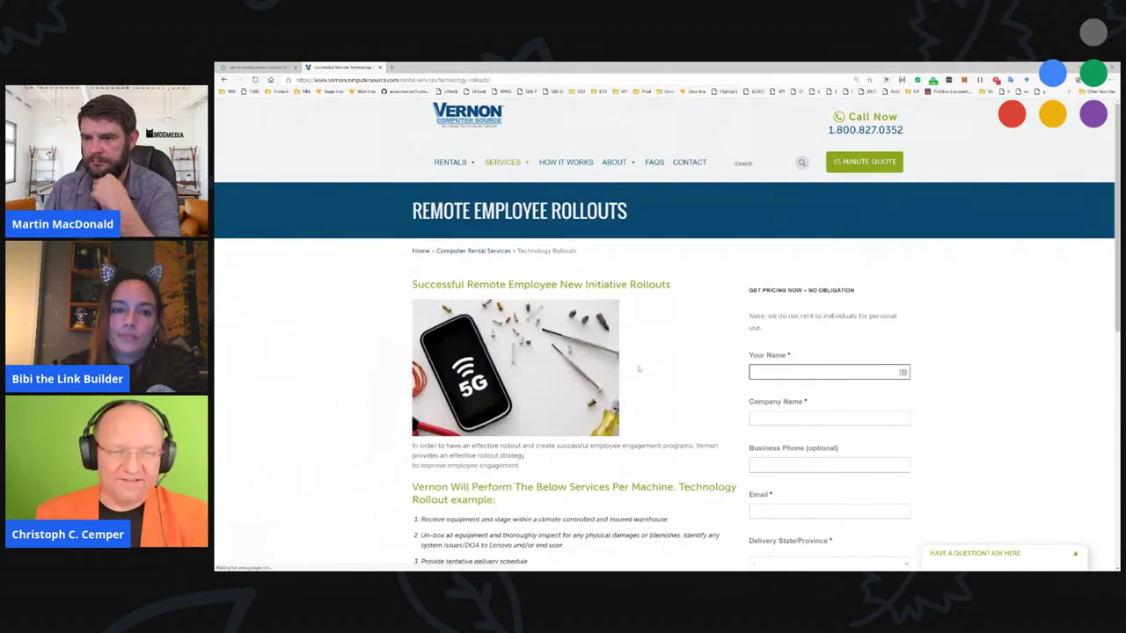
scroll(646, 326, "down", 4)
scroll(647, 325, "up", 2)
scroll(646, 325, "up", 2)
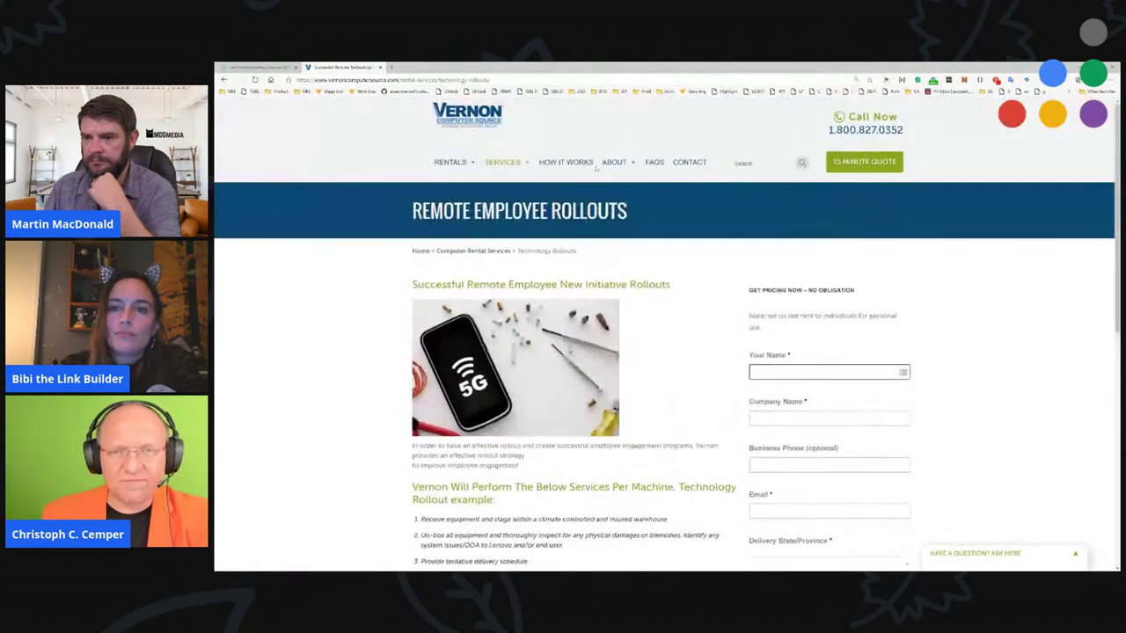
- Open the Partners page from the site's About Us section and read through it down to the brands
mouse_move(622, 164)
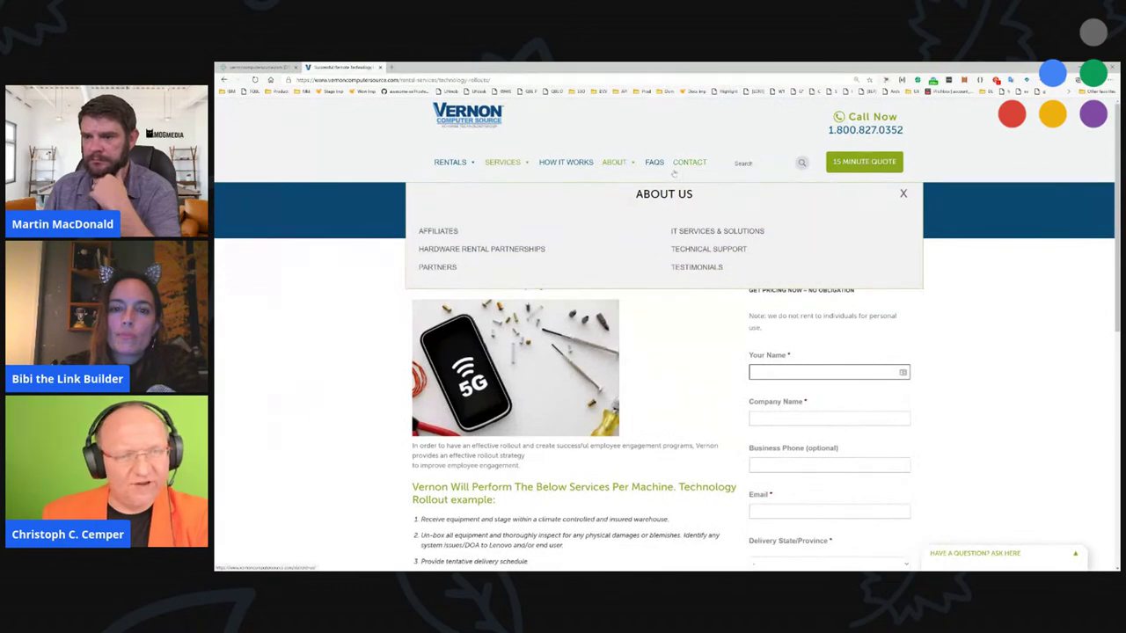
left_click(444, 269)
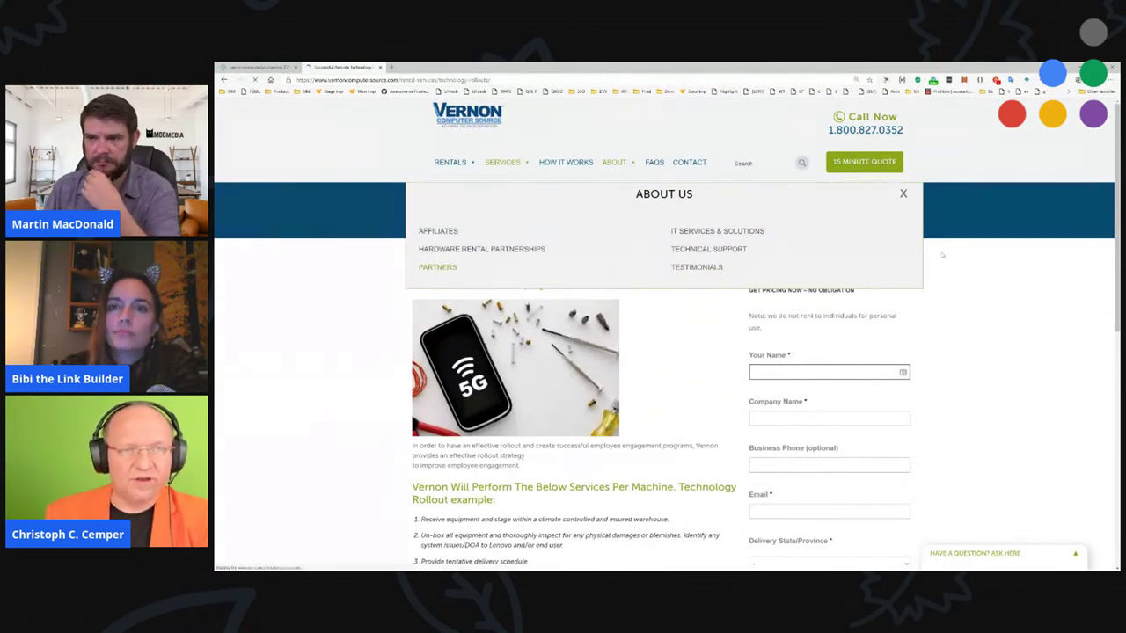
scroll(820, 394, "down", 1)
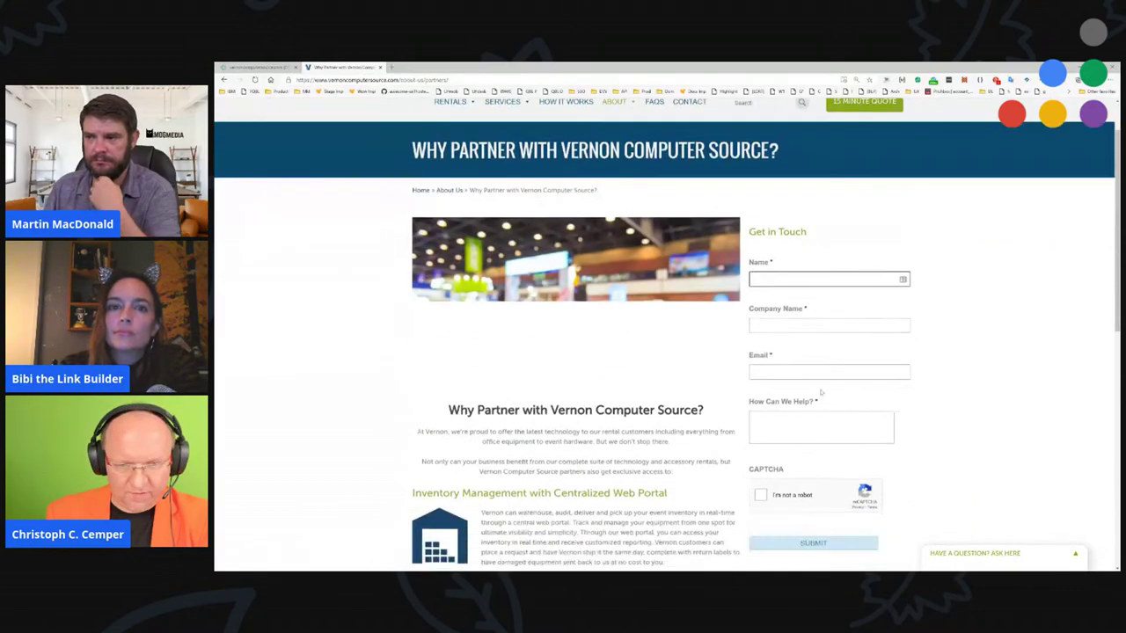
scroll(821, 393, "down", 7)
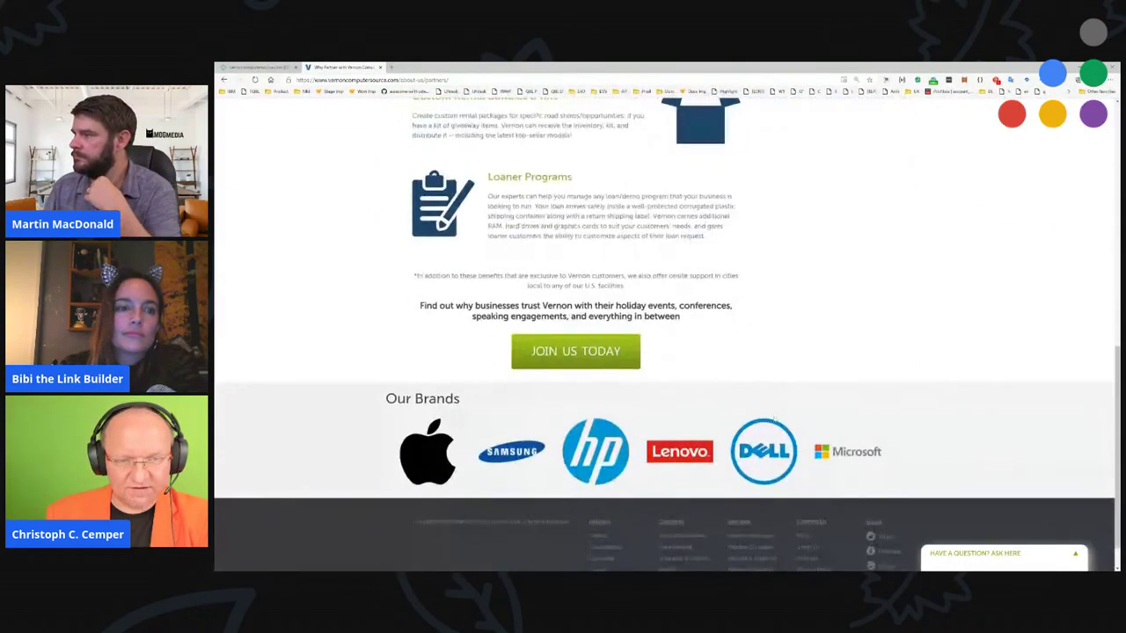
scroll(762, 420, "up", 8)
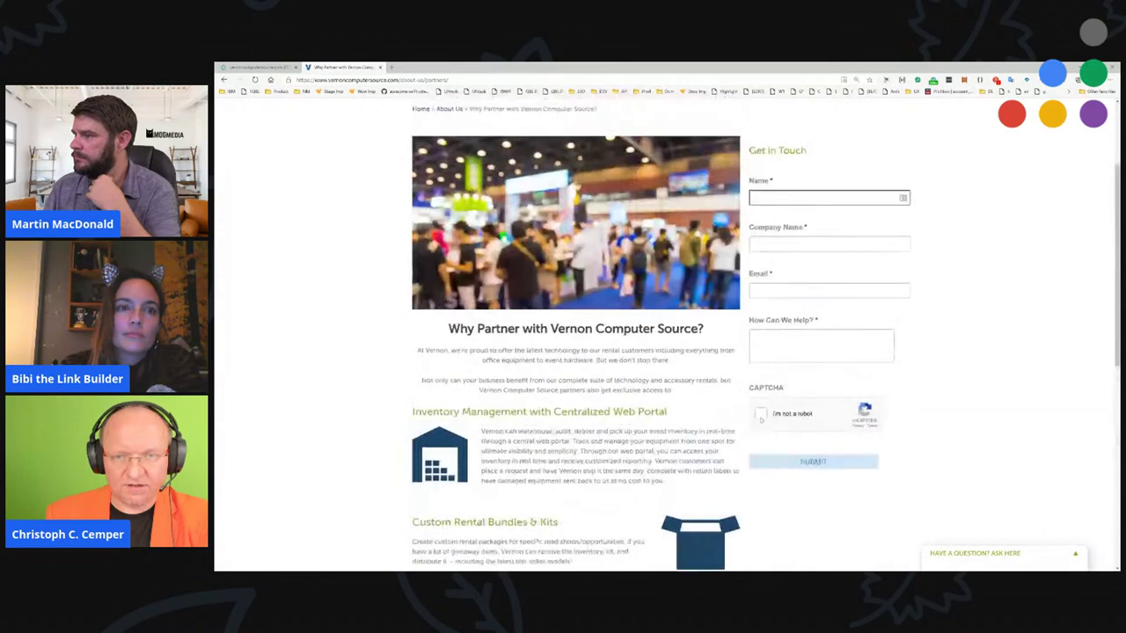
scroll(759, 419, "up", 2)
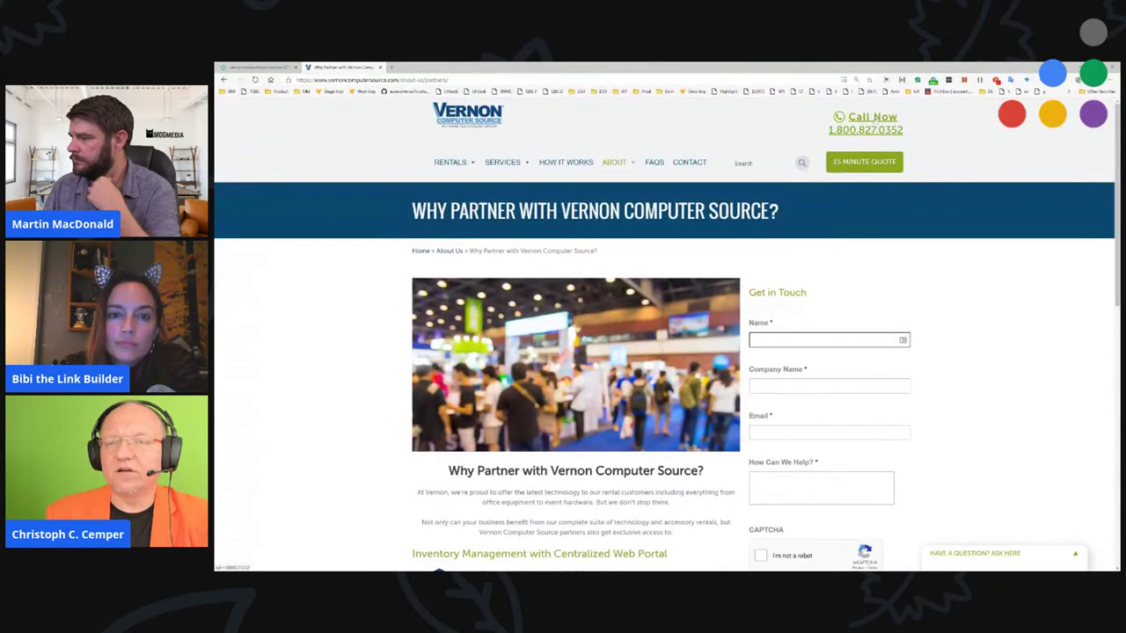
- Switch to LinkResearchTools and, in the domain overview, disavow all domains of the issue Spam from "The Globe"
left_click(259, 67)
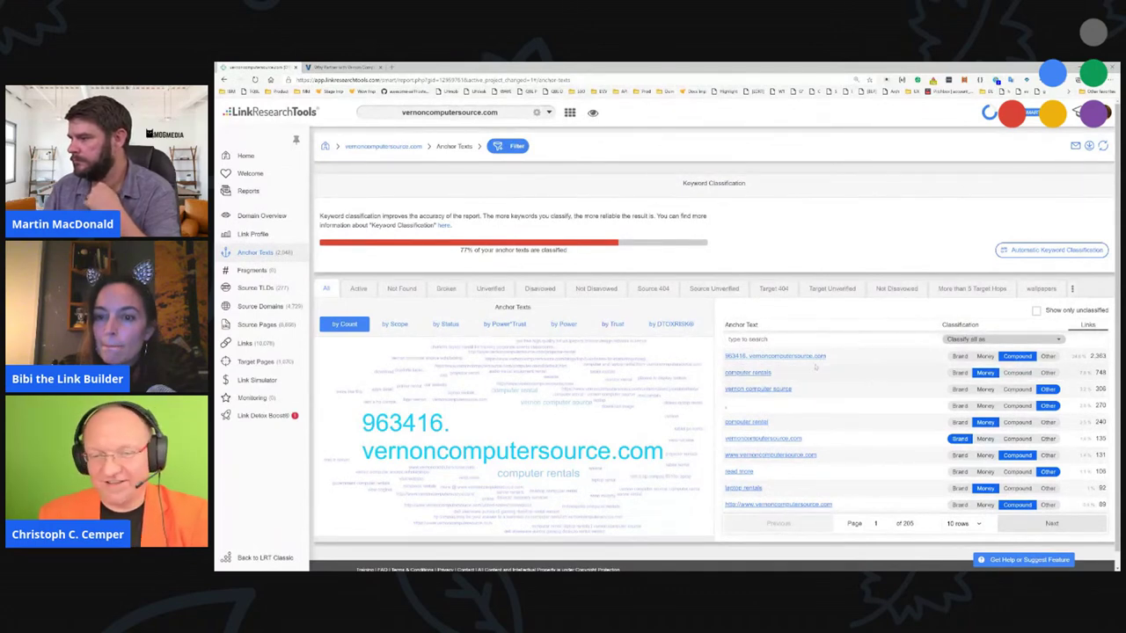
left_click(261, 216)
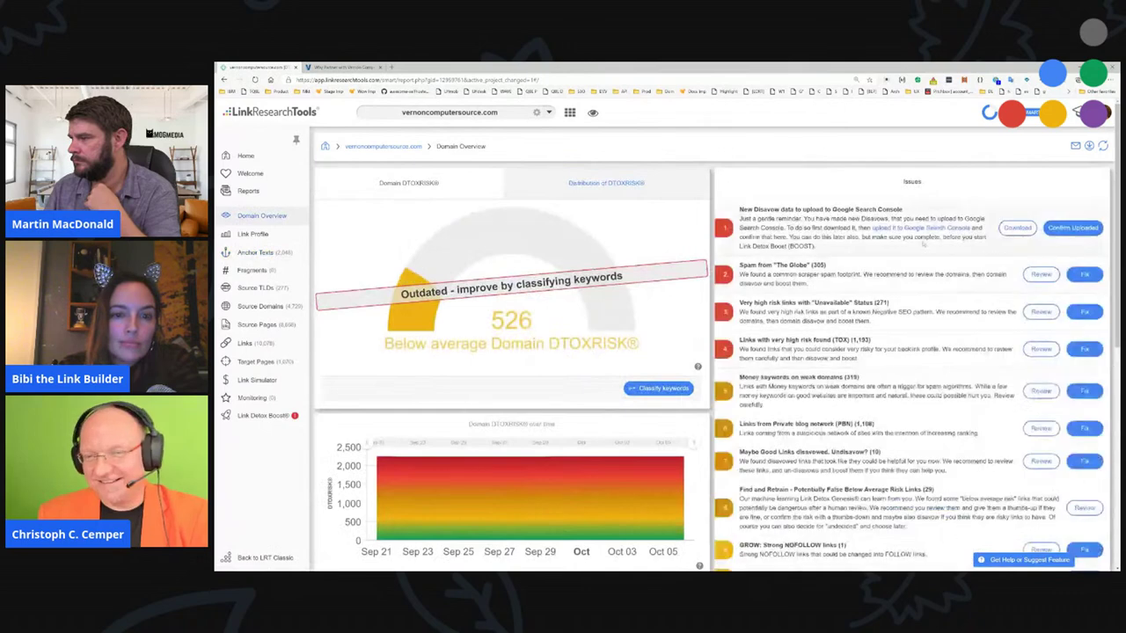
left_click(1090, 276)
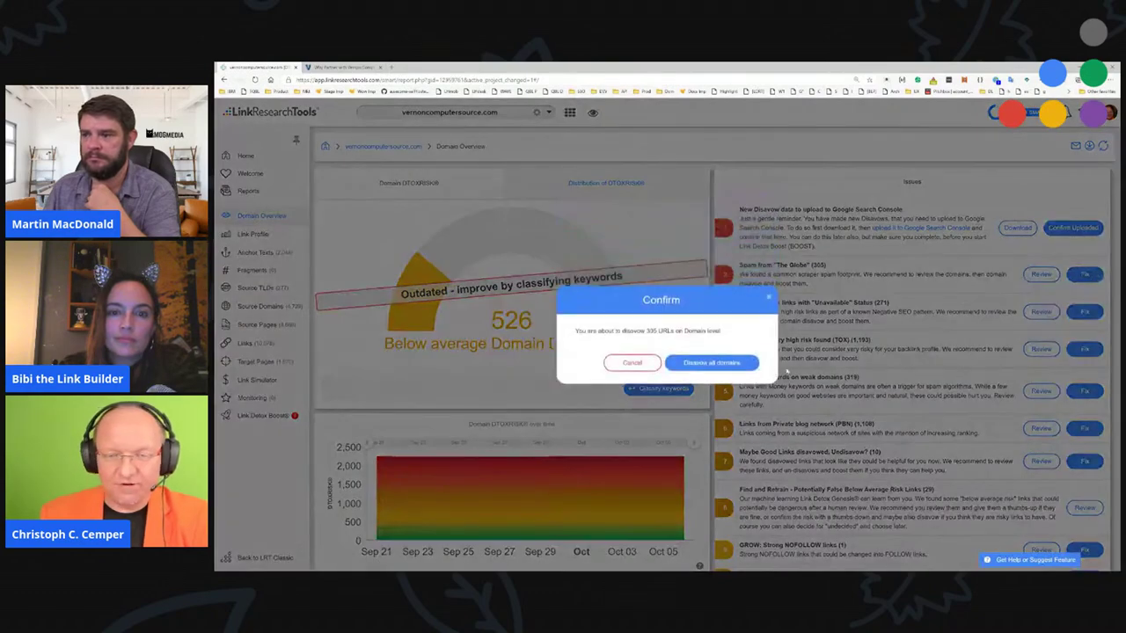
left_click(732, 363)
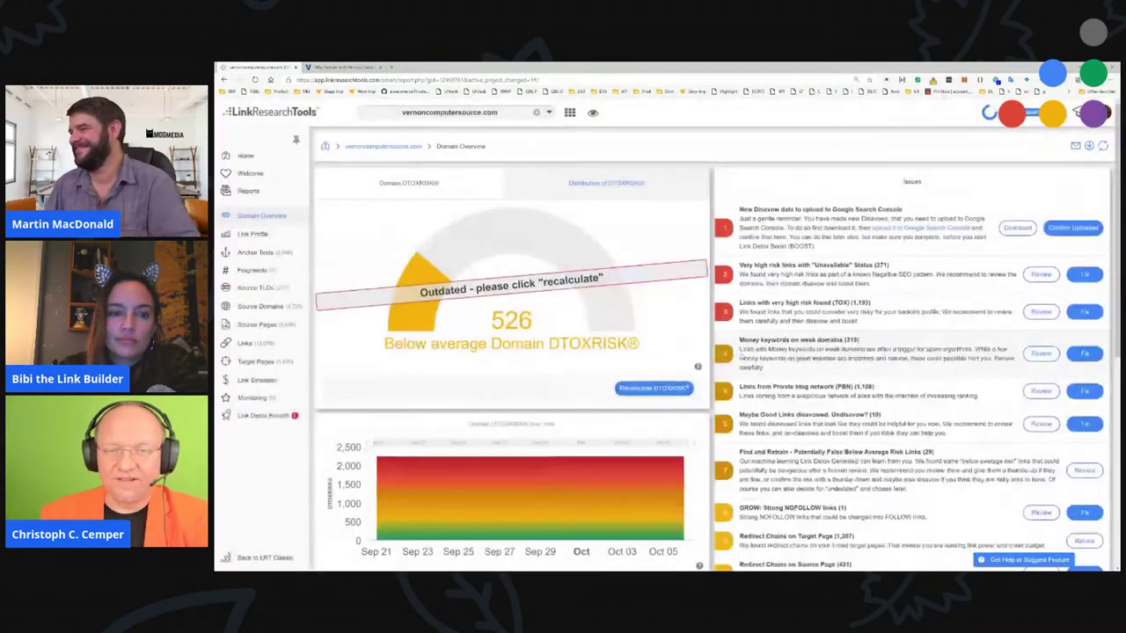
- Fix the issue of very high risk links with "Unavailable" status by disavowing all its domains
left_click_drag(420, 292, 605, 293)
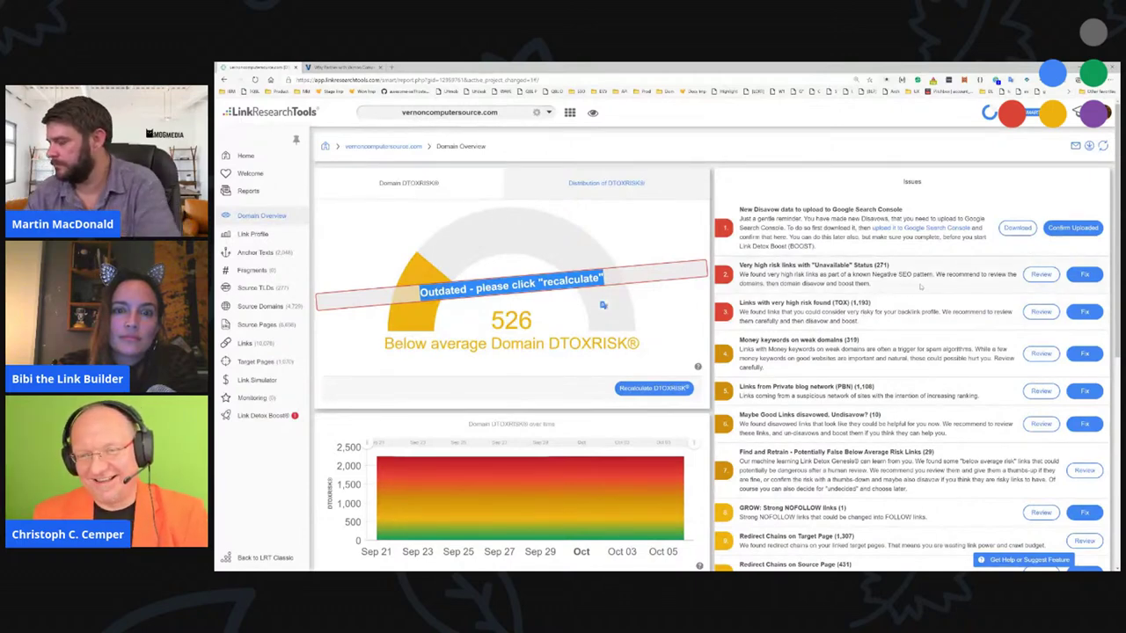
left_click_drag(868, 275, 930, 276)
left_click(1084, 275)
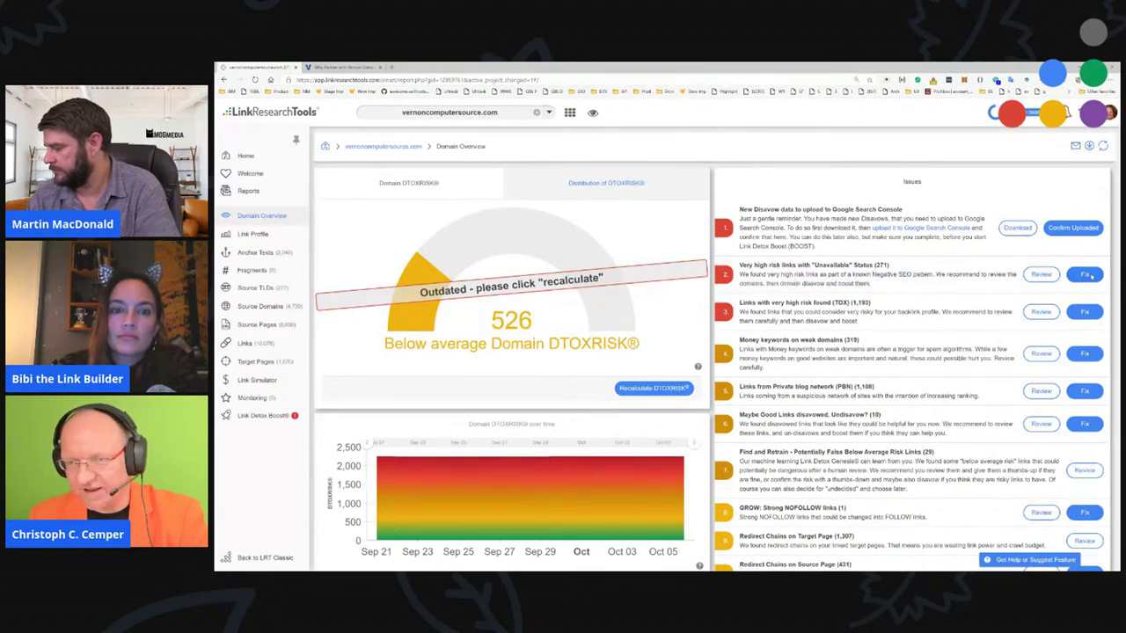
left_click(712, 362)
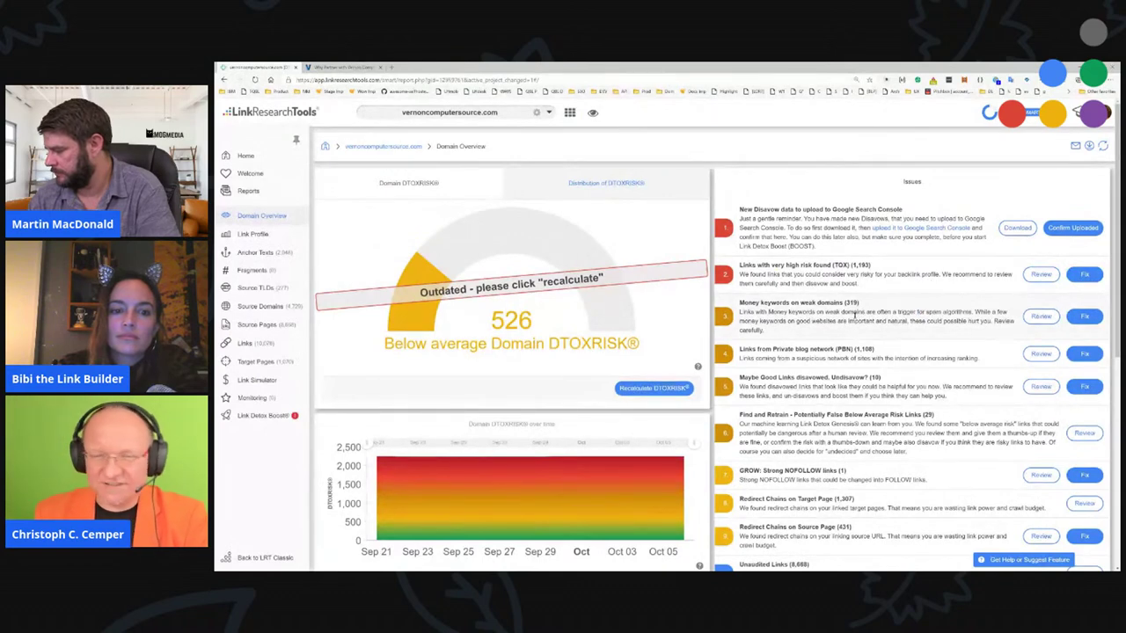
- Filter the anchor texts to Not Disavowed and open the links behind the anchor text "."
left_click(255, 252)
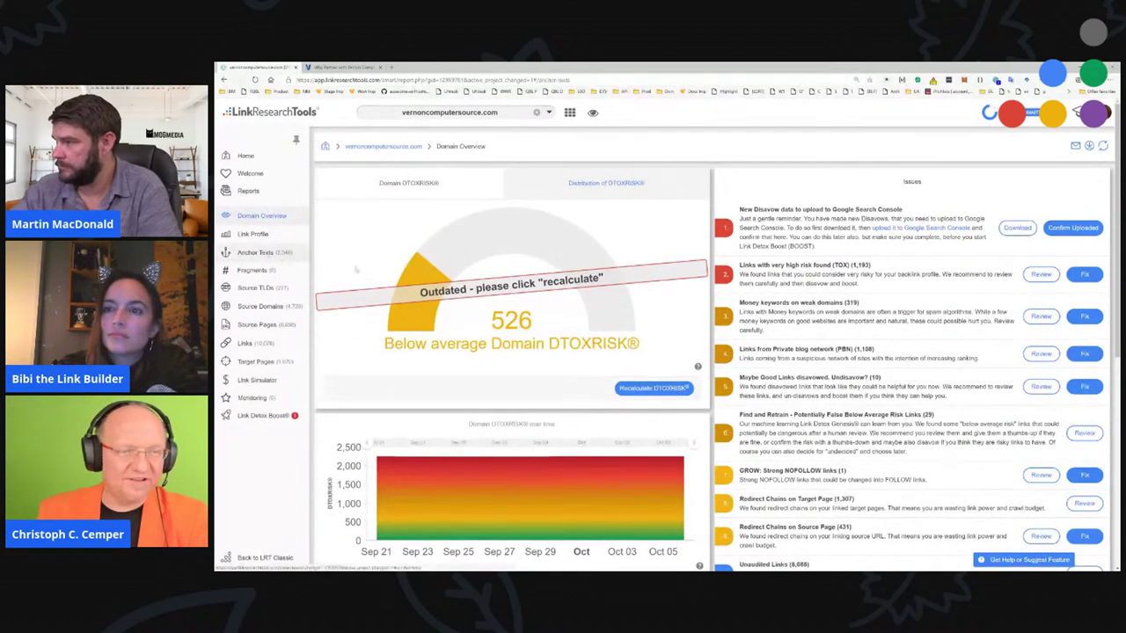
left_click(621, 290)
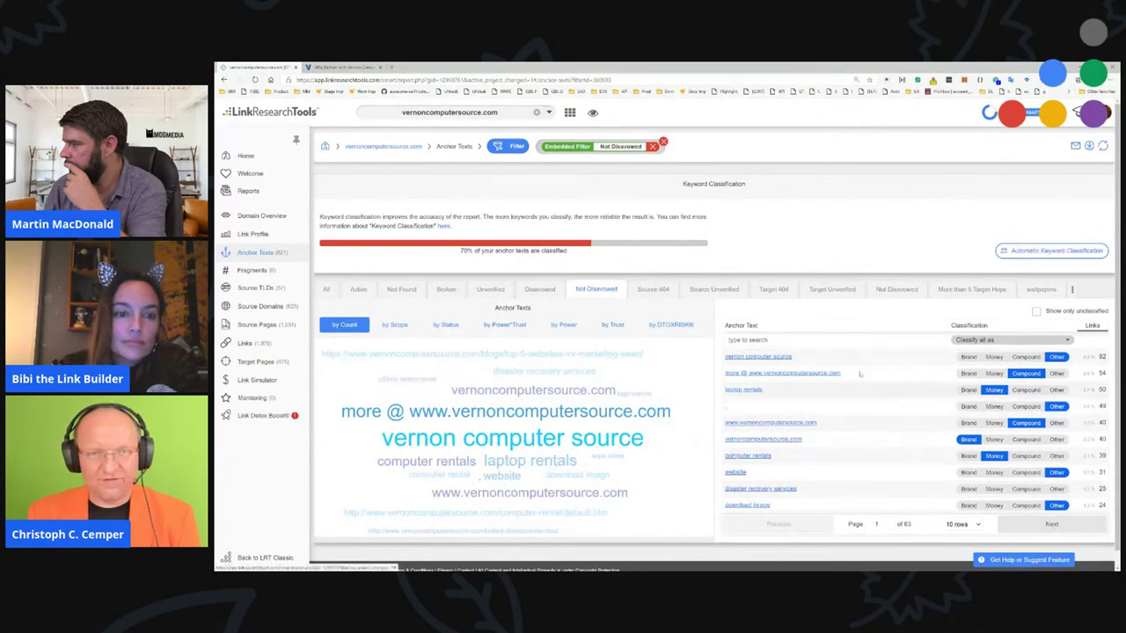
left_click(726, 409)
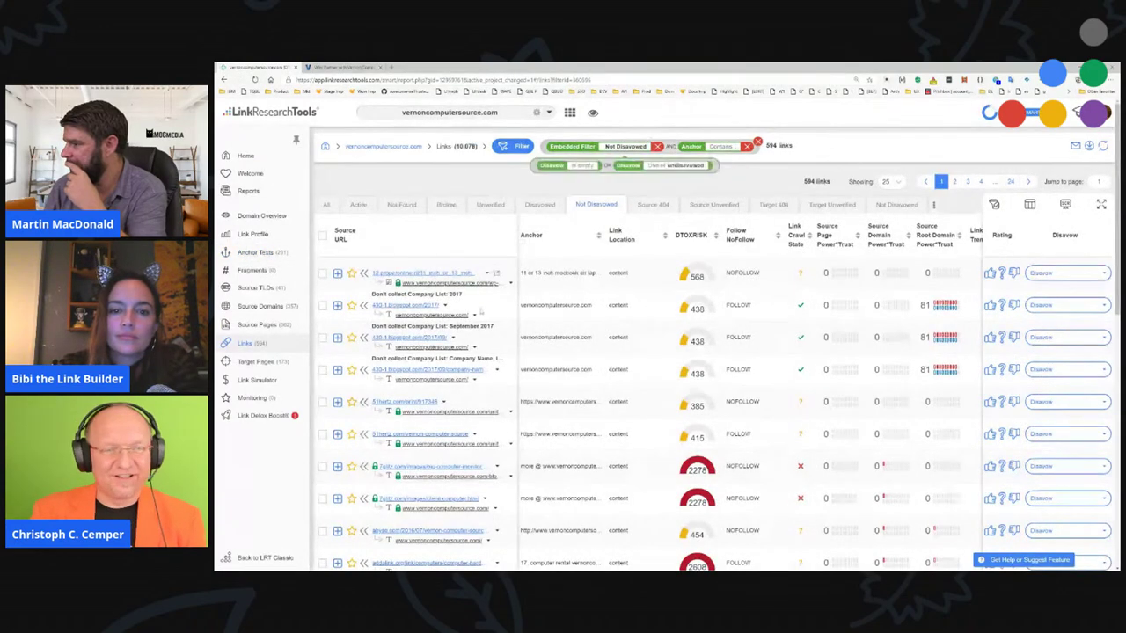
left_click(322, 234)
left_click(1071, 297)
left_click(1086, 378)
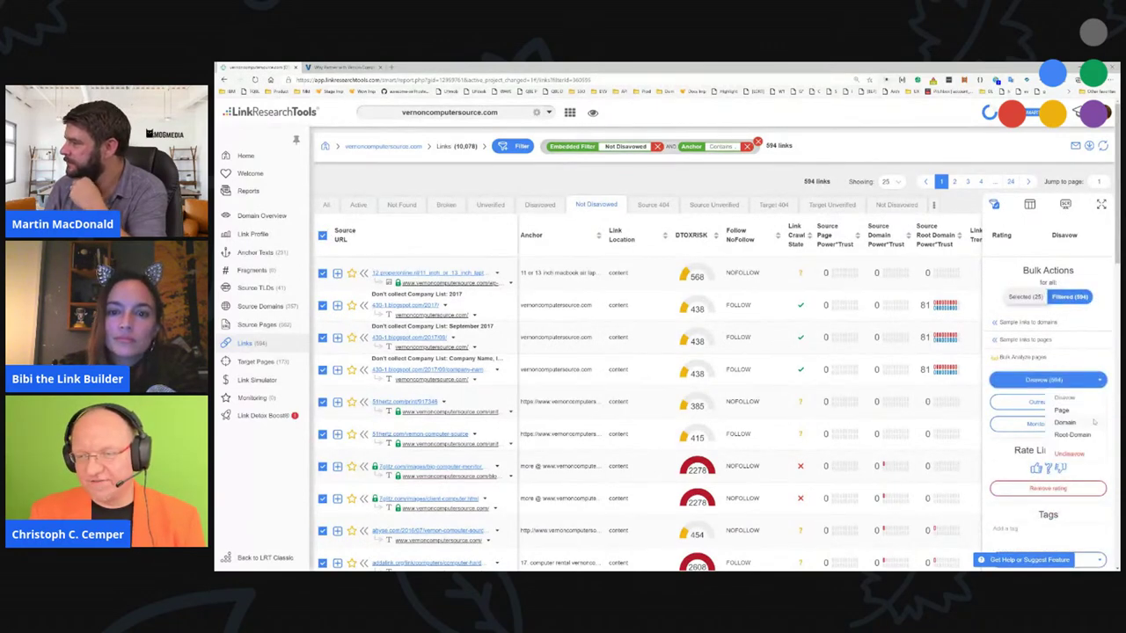
- Change the anchor rule of the link filter to Equals and apply the filter
left_click(522, 147)
left_click(637, 256)
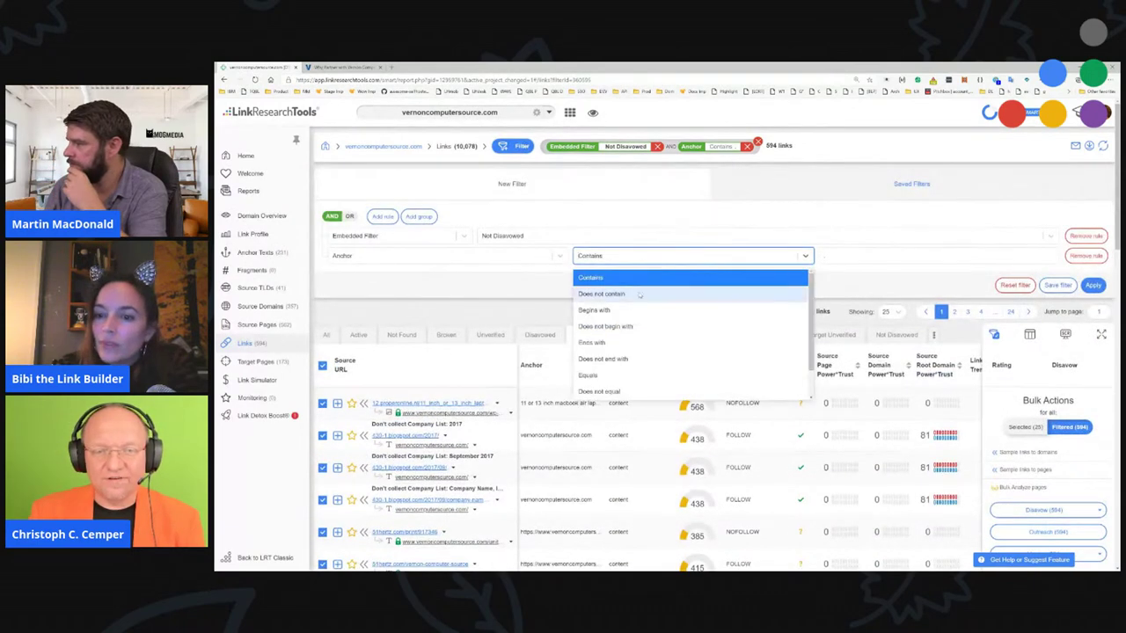
left_click(598, 374)
left_click(1092, 286)
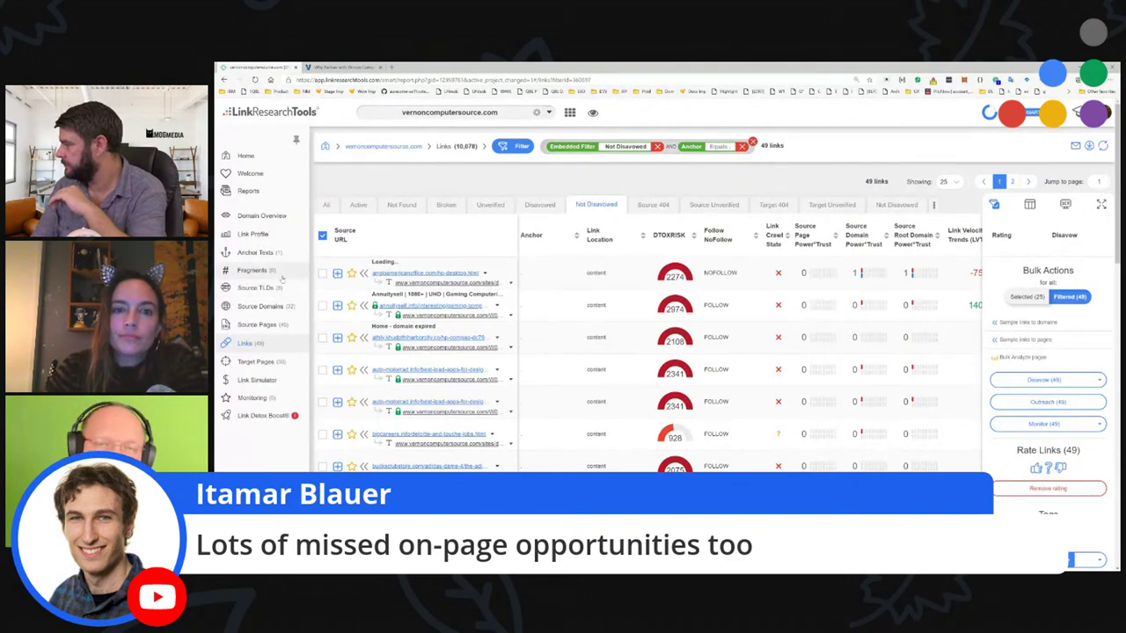
- Show the anchor texts with the saved wallpapers filter and glance at the Vernon partner page for comparison
left_click(254, 254)
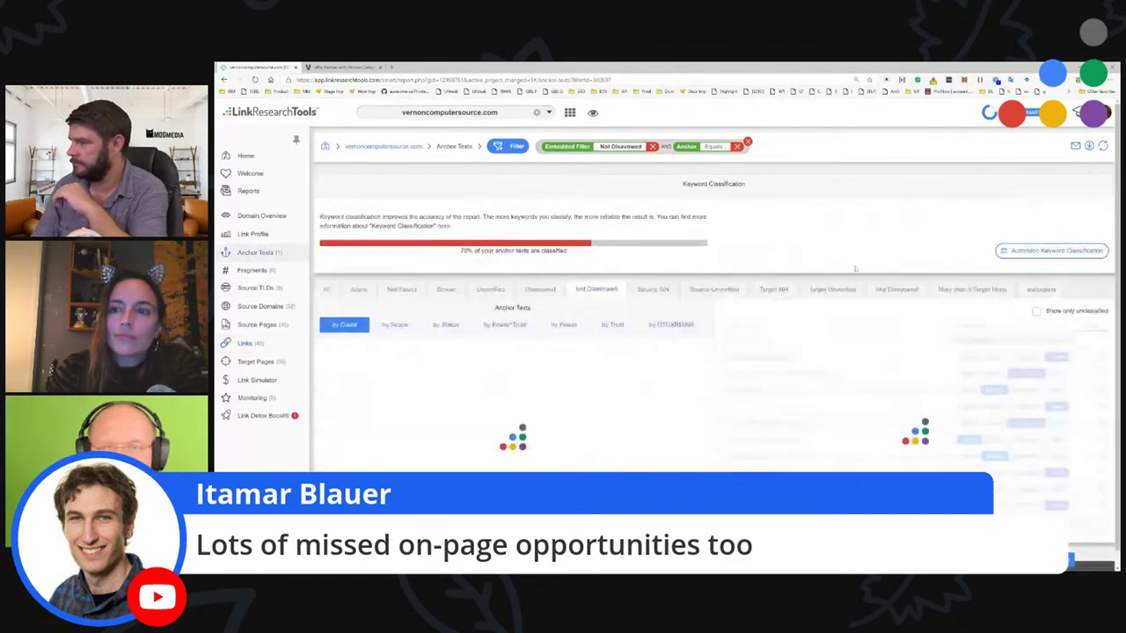
left_click(1041, 292)
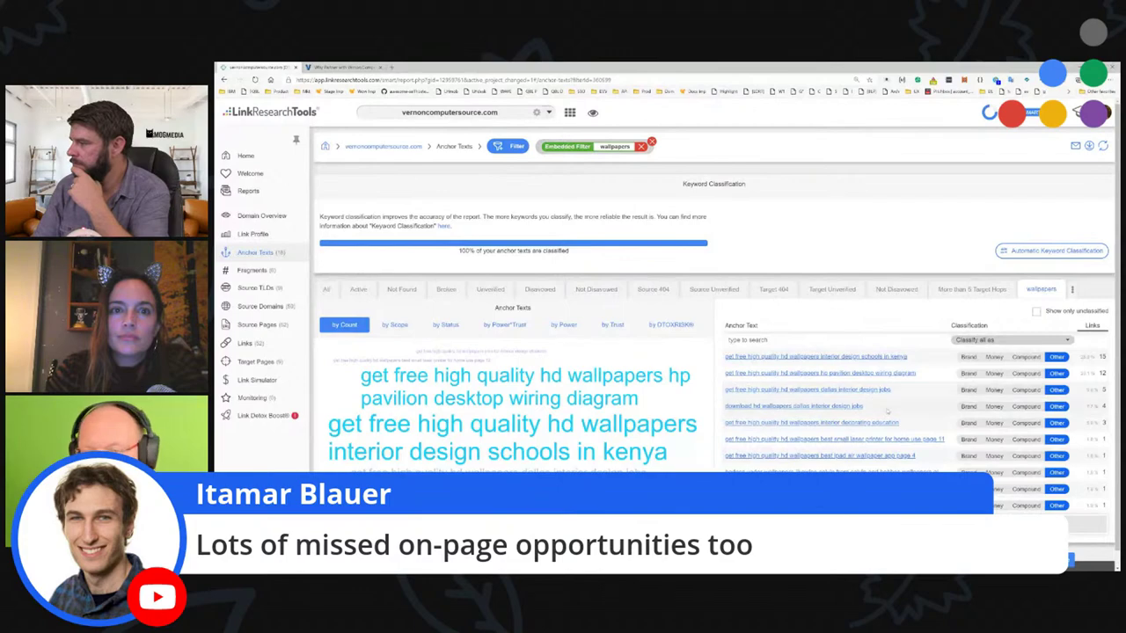
scroll(843, 396, "down", 1)
left_click(343, 67)
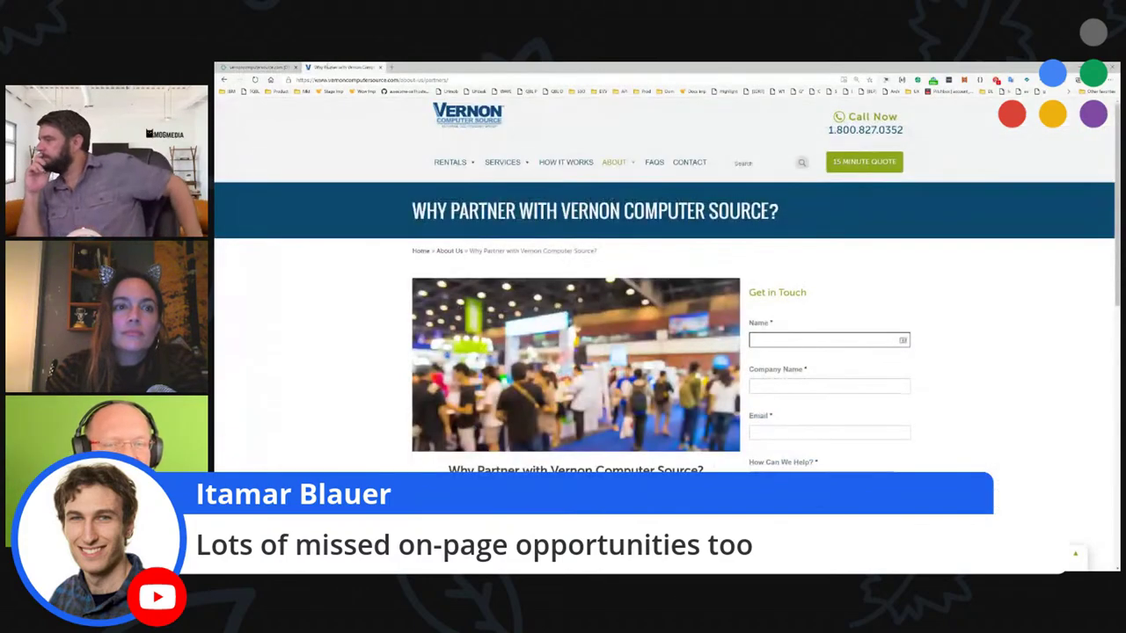
left_click(264, 67)
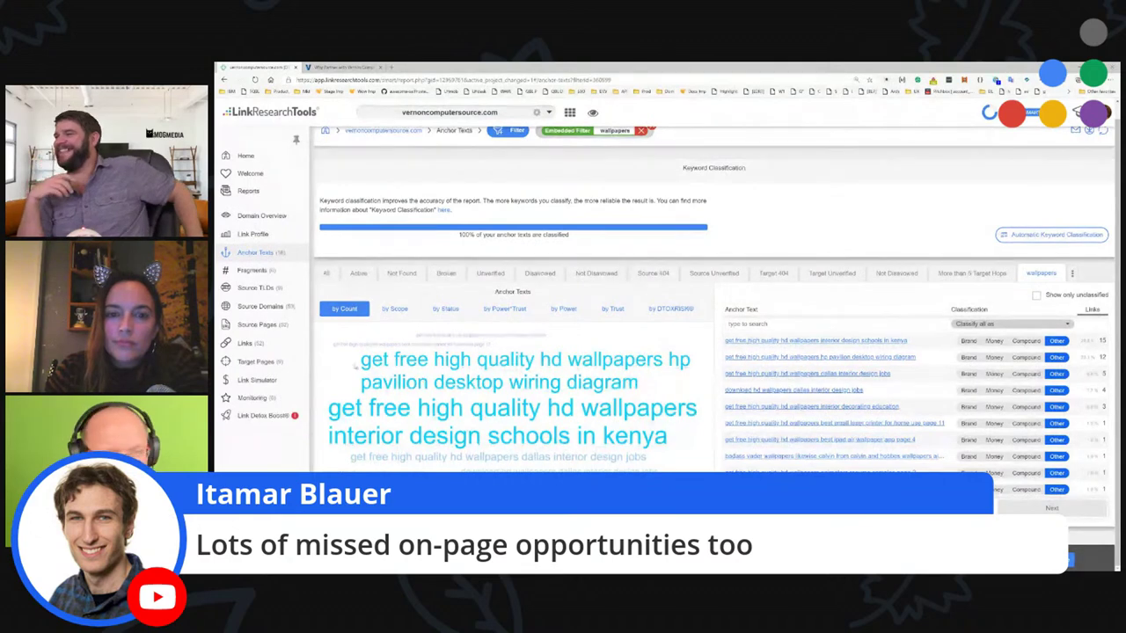
- Check the source TLDs of the wallpapers links and bulk-disavow all of their filtered source domains
left_click(260, 306)
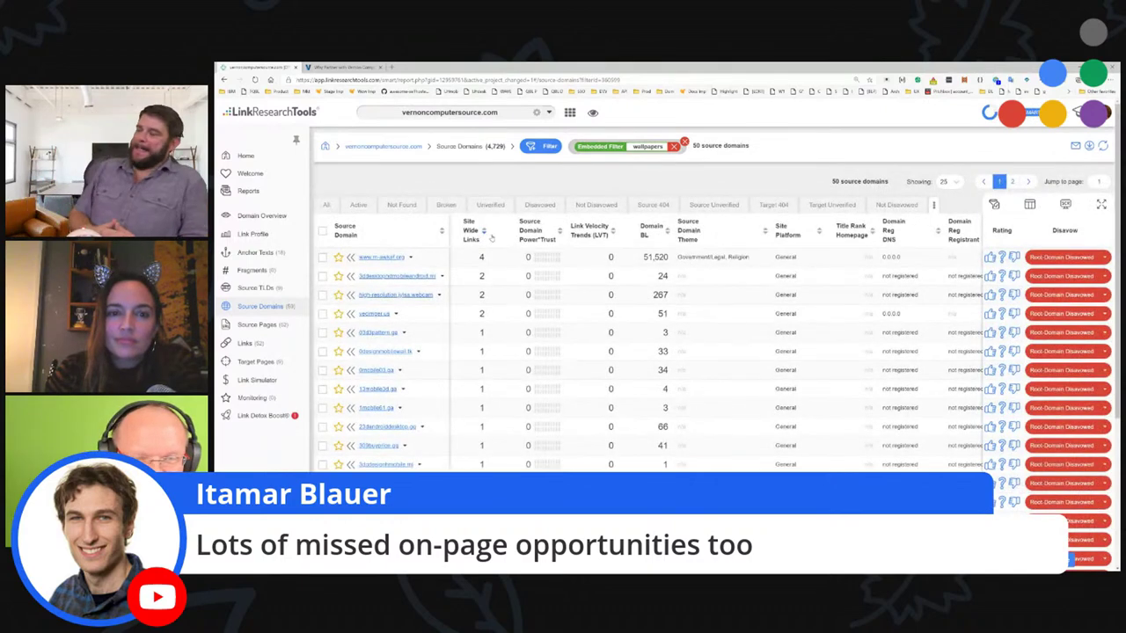
left_click(255, 288)
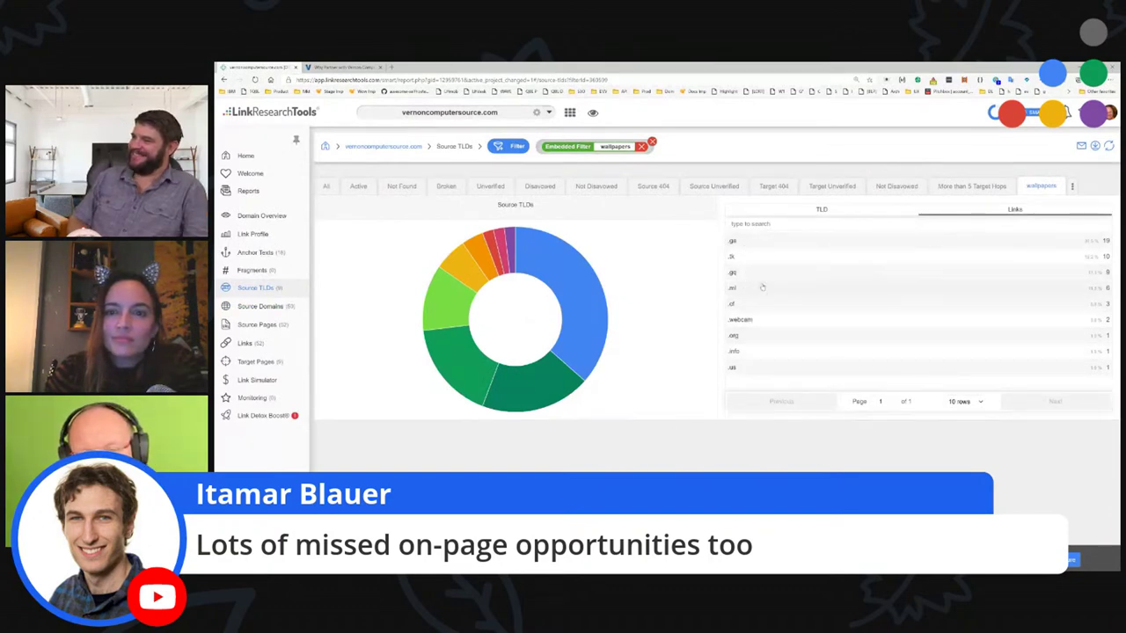
left_click(266, 307)
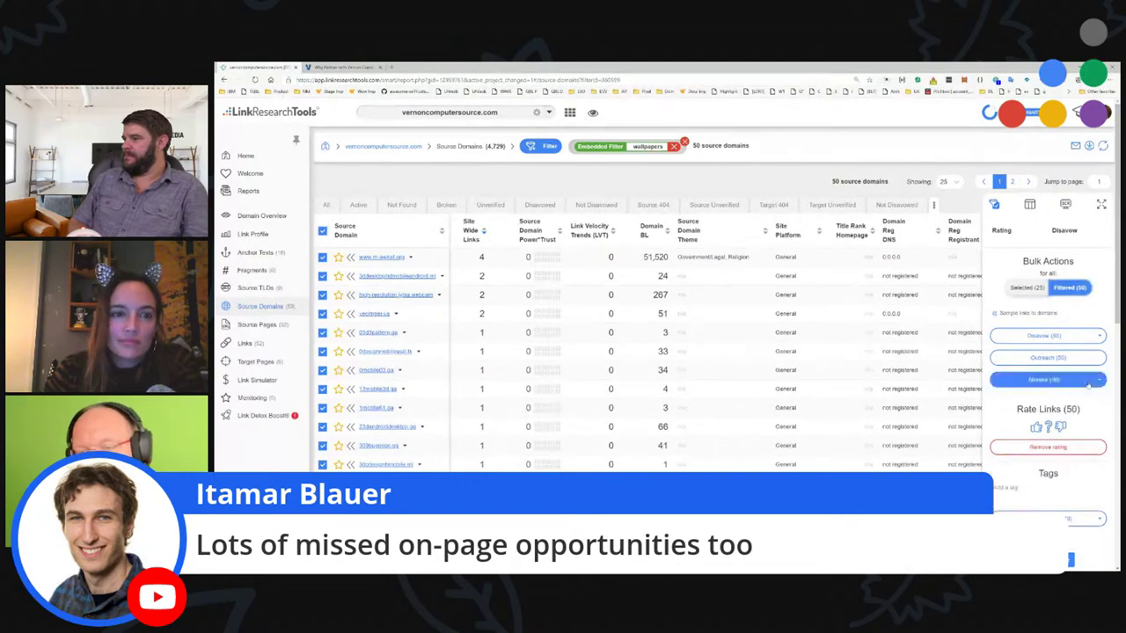
left_click(1085, 339)
left_click(1073, 380)
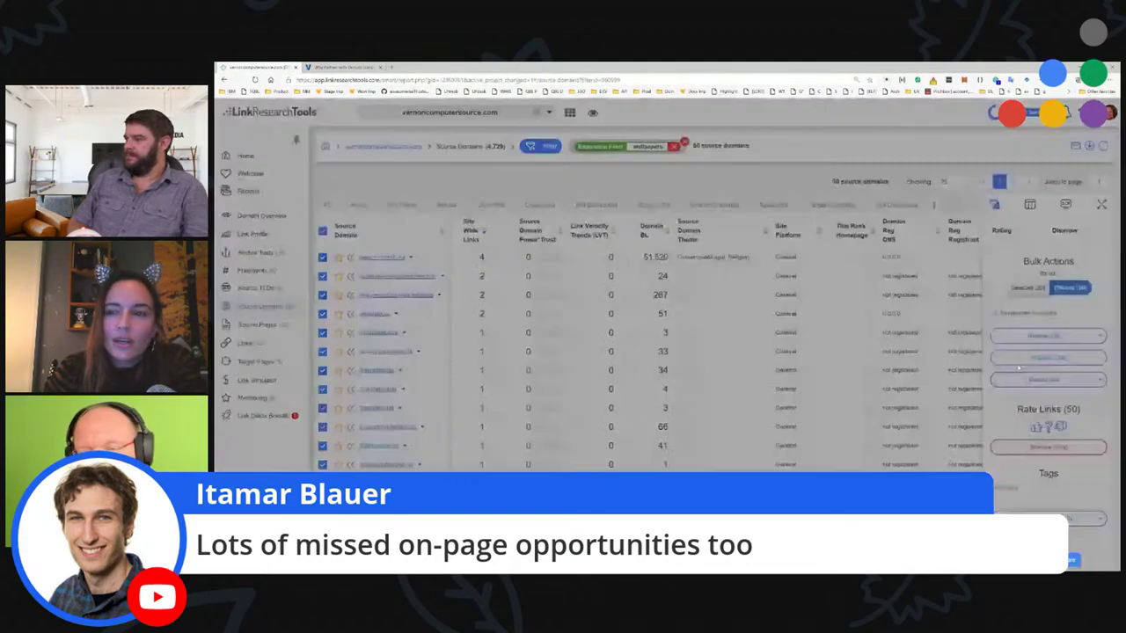
left_click(732, 375)
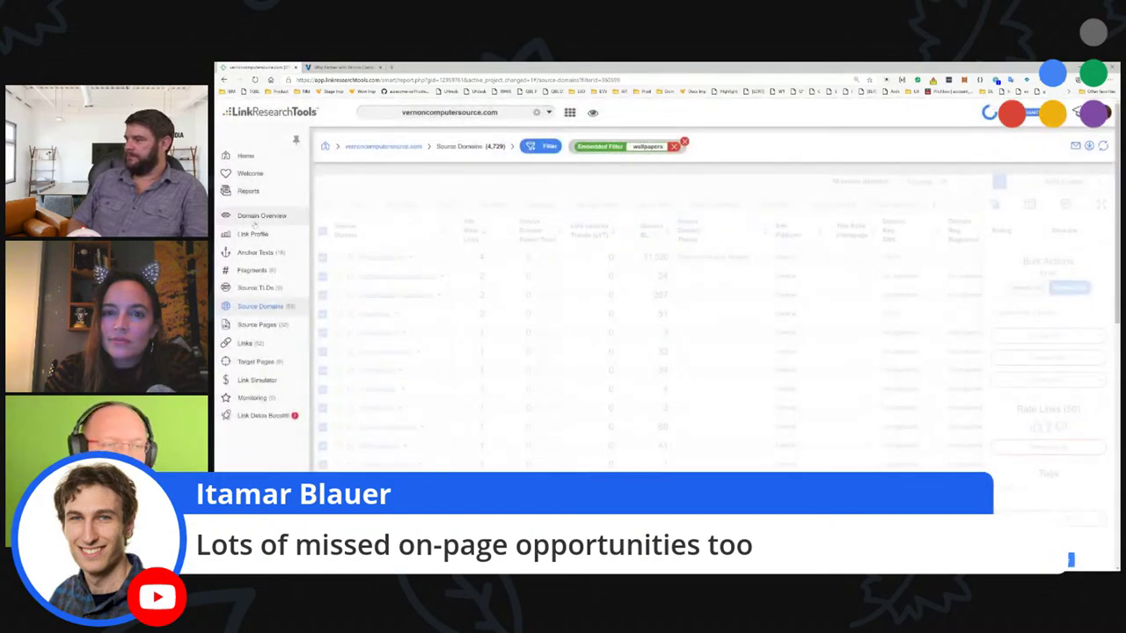
- Review the link profile for the wallpapers filter and the issues in the domain overview, and return to the anchor texts
left_click(254, 220)
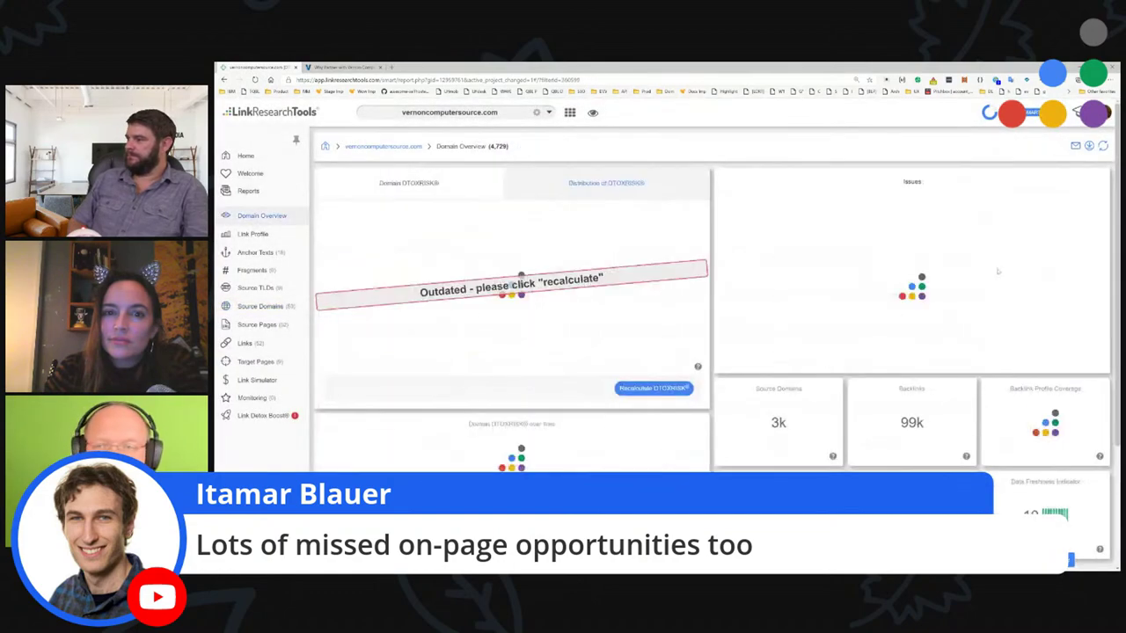
left_click(272, 236)
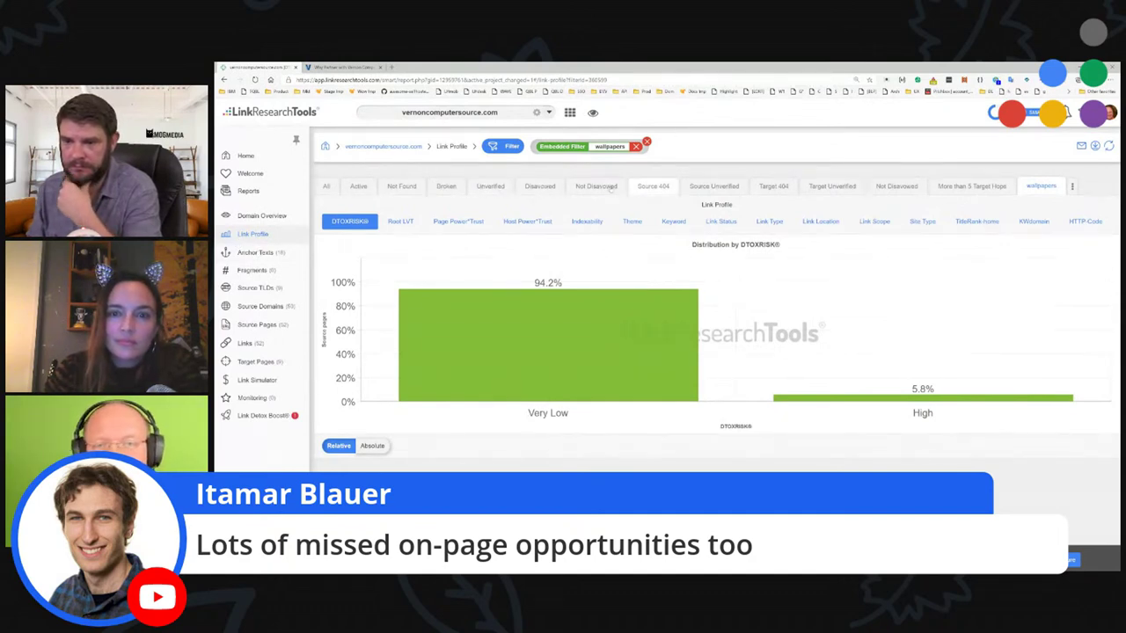
left_click(262, 217)
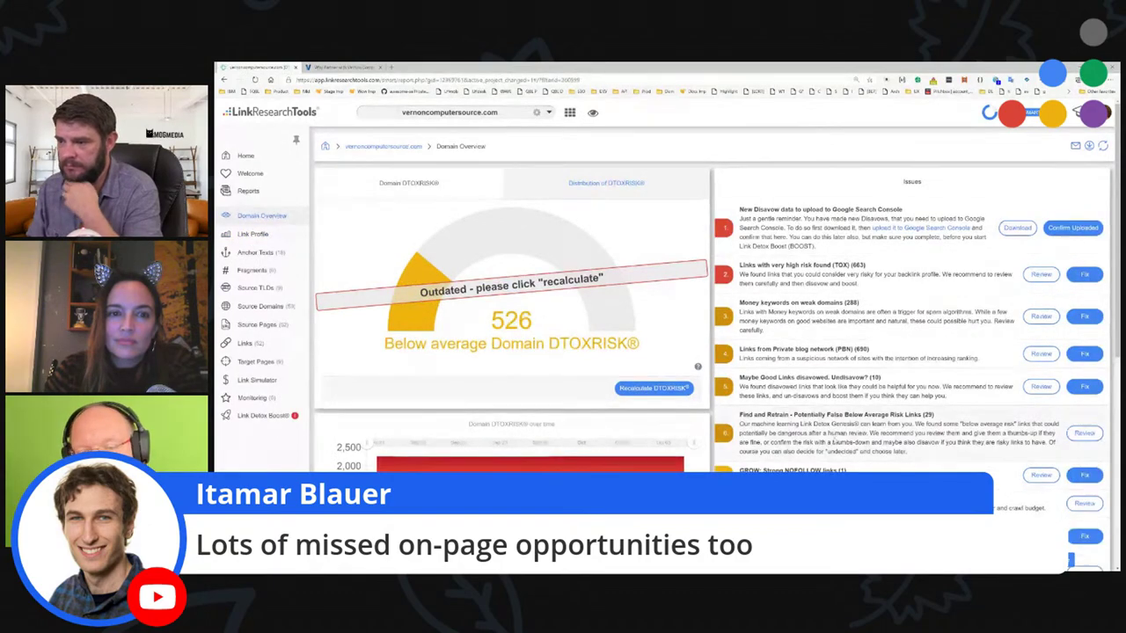
scroll(803, 358, "down", 3)
scroll(848, 421, "up", 3)
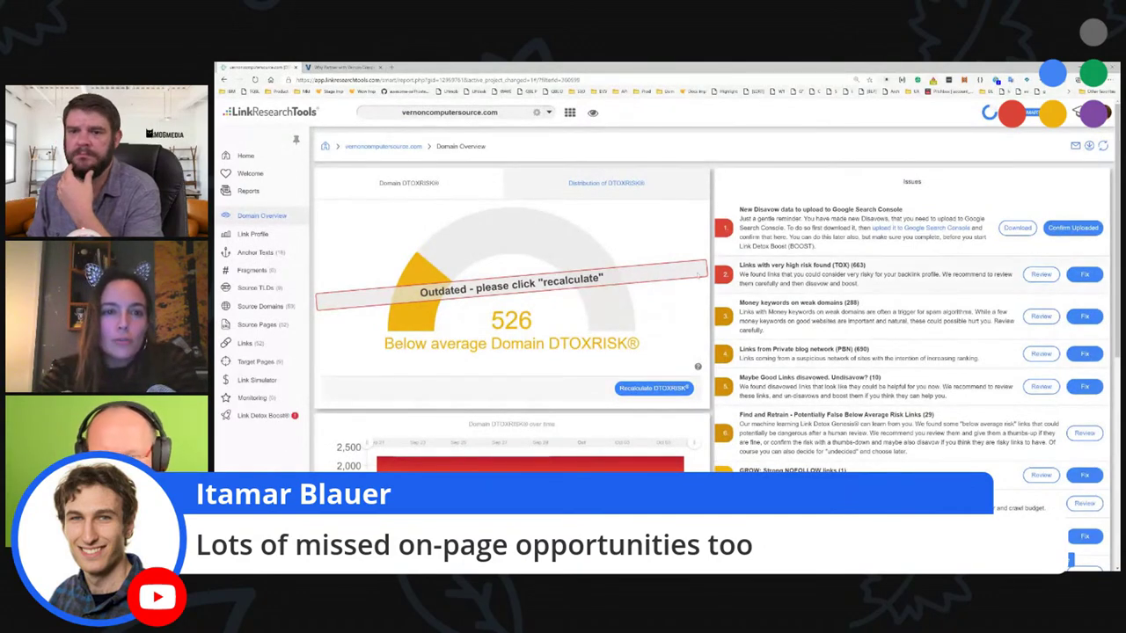
left_click(255, 253)
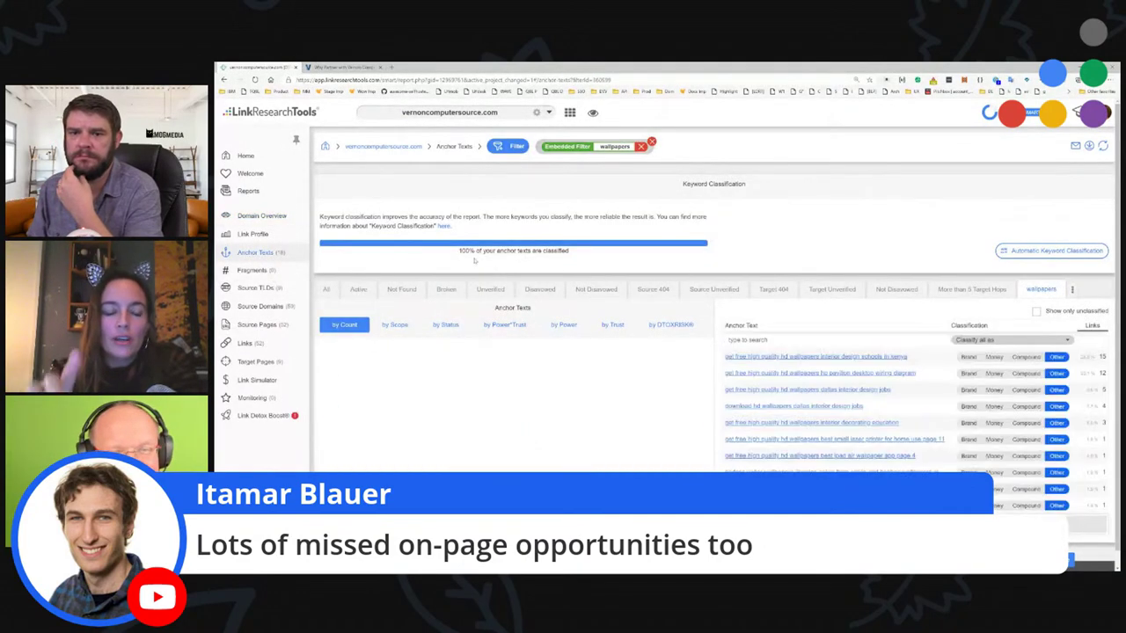
- Show the anchor texts of the not disavowed links and review the list of issues in the domain overview
left_click(597, 289)
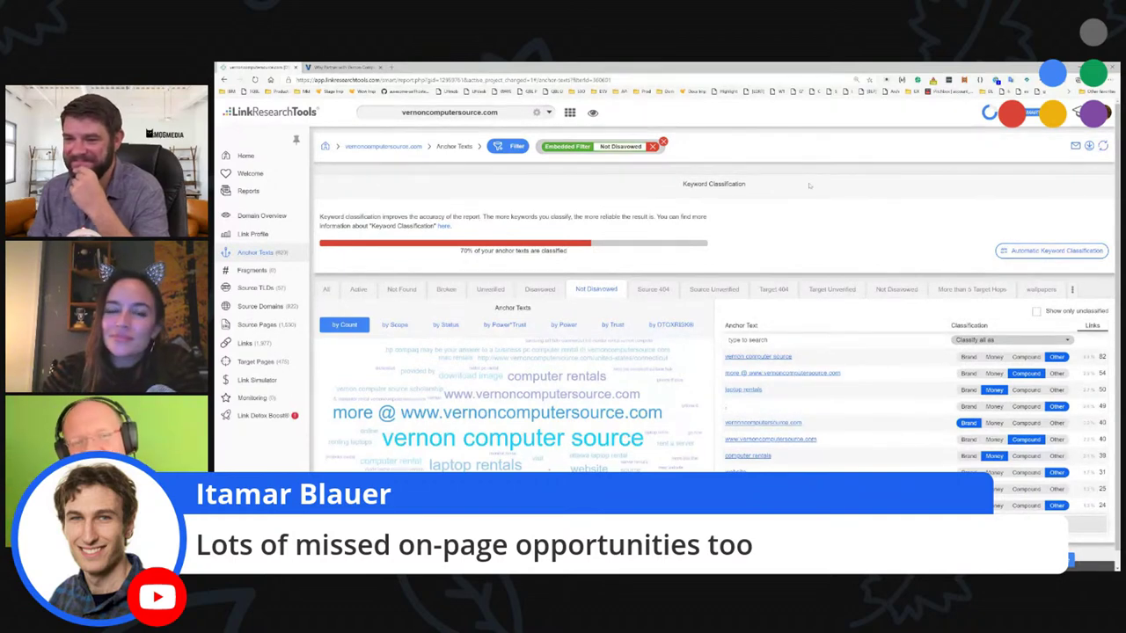
left_click(261, 215)
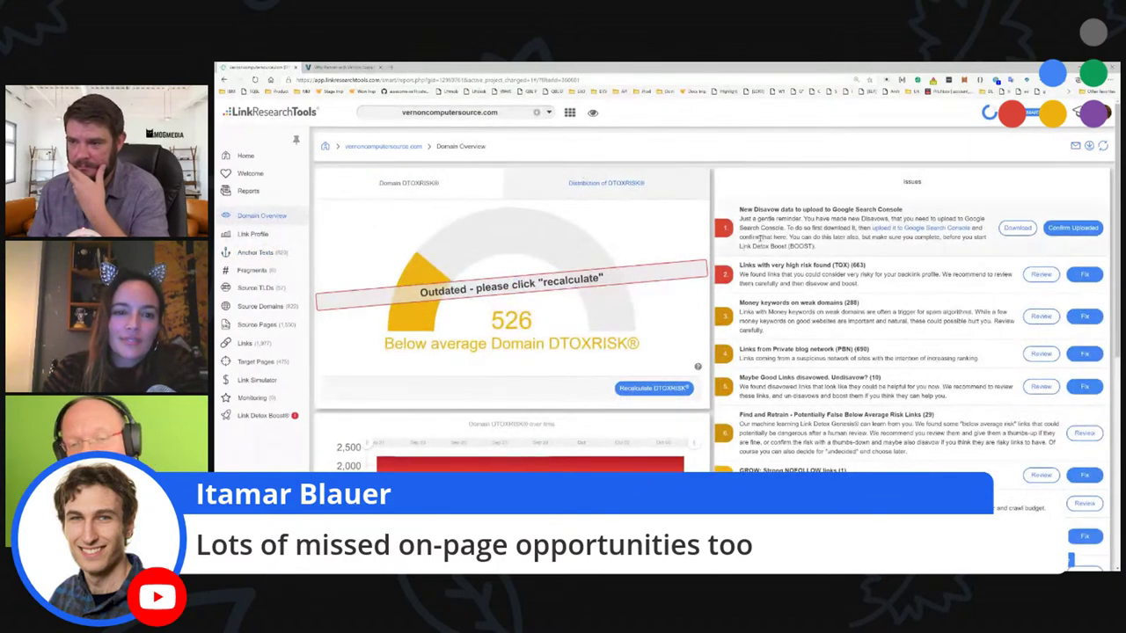
scroll(587, 421, "down", 1)
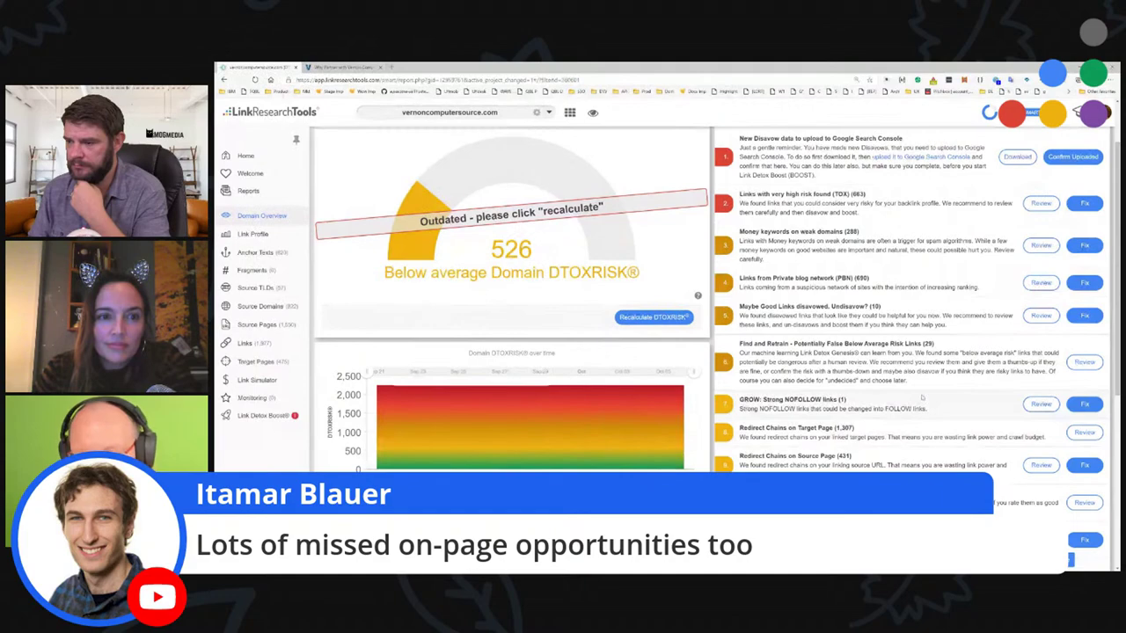
scroll(918, 393, "down", 3)
scroll(918, 393, "up", 2)
scroll(918, 392, "up", 2)
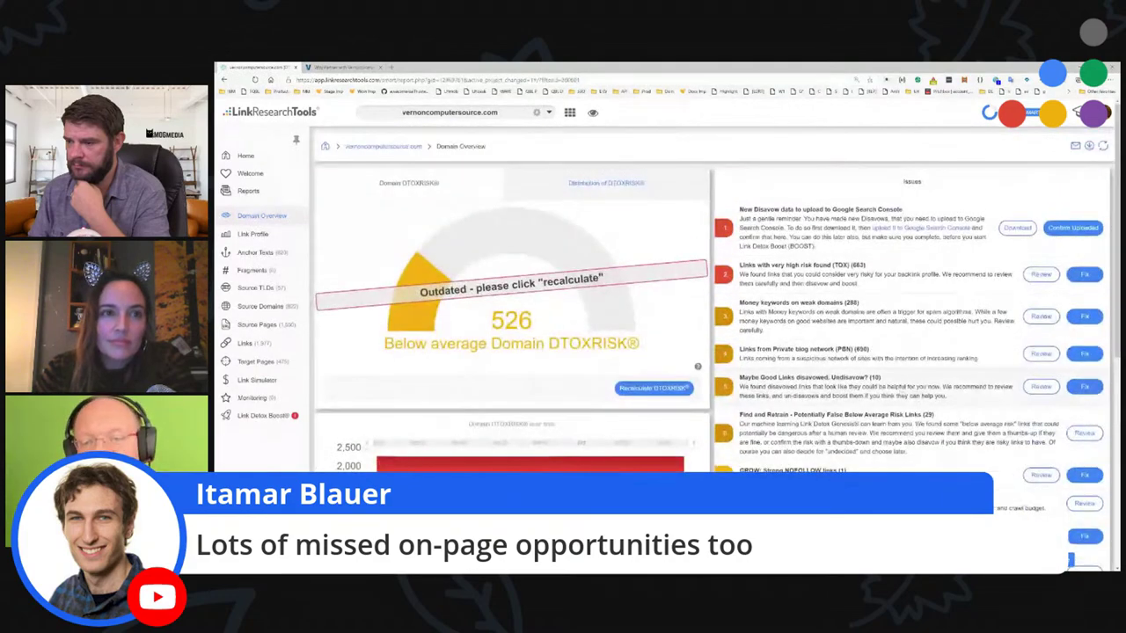
left_click_drag(477, 289, 503, 300)
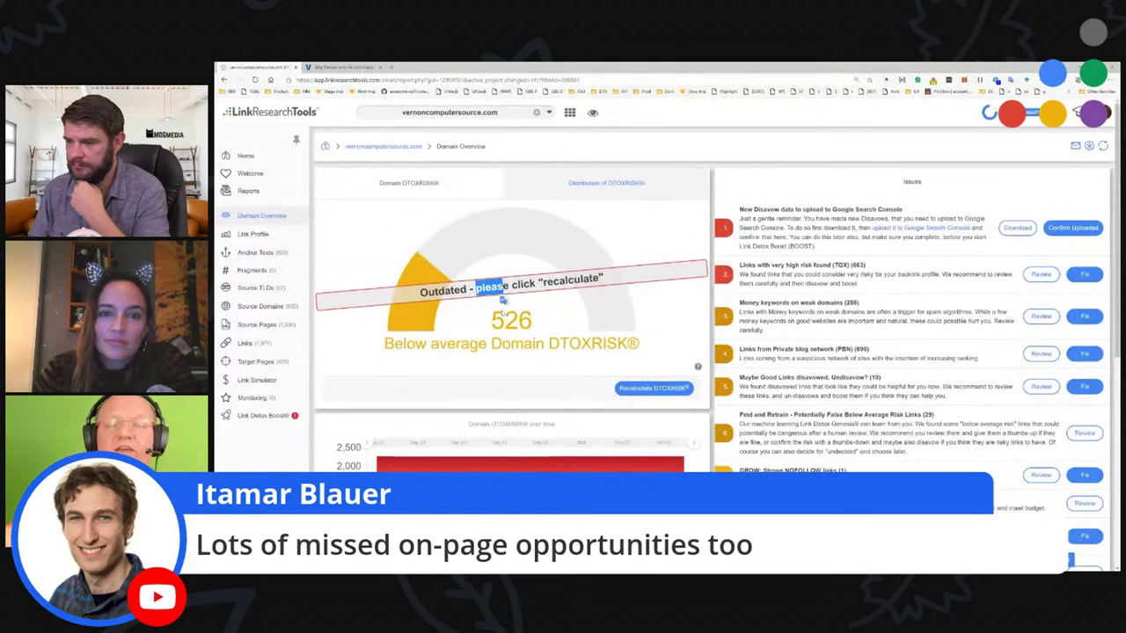
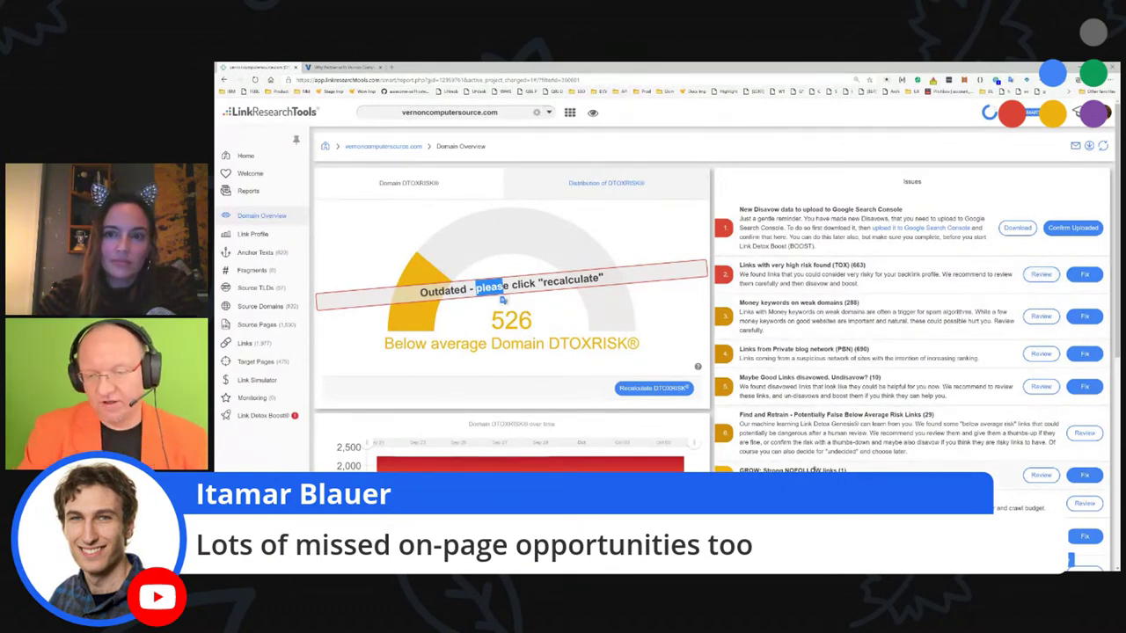
- Open the review of the potentially good disavowed links and sort their source pages by Power*Trust, highest first
scroll(809, 352, "down", 3)
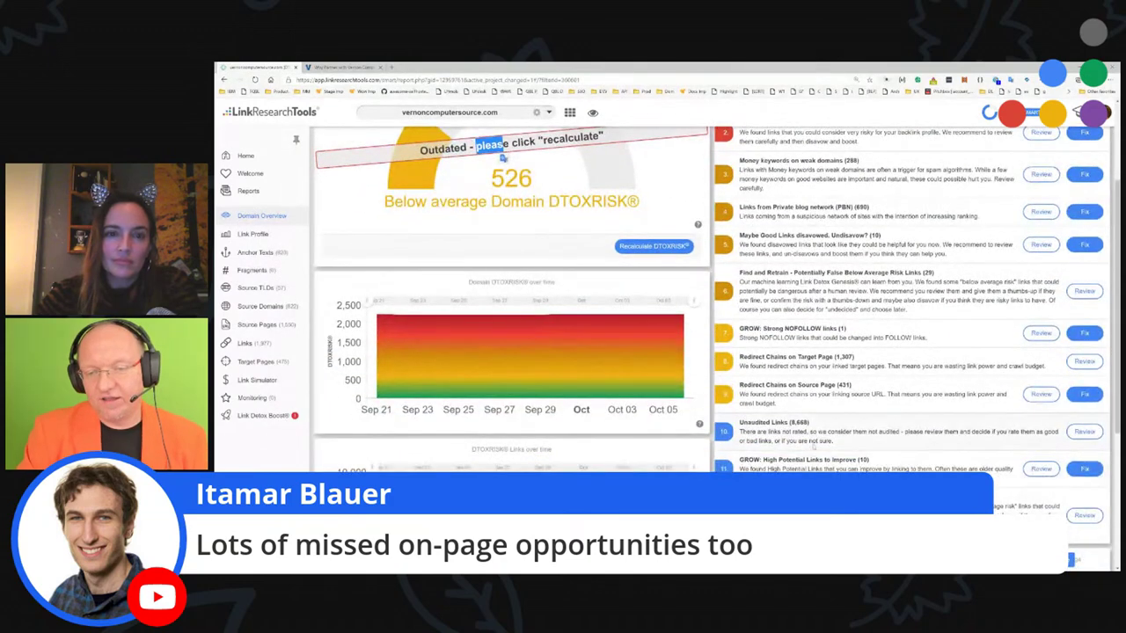
left_click_drag(739, 236, 879, 236)
left_click(1040, 245)
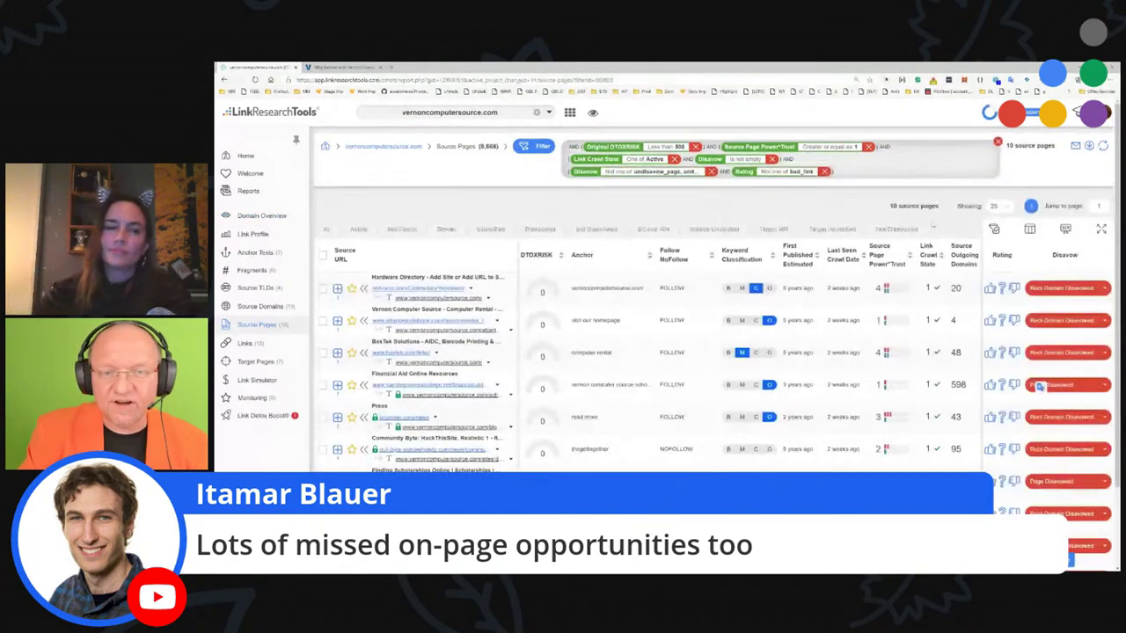
scroll(598, 273, "down", 2)
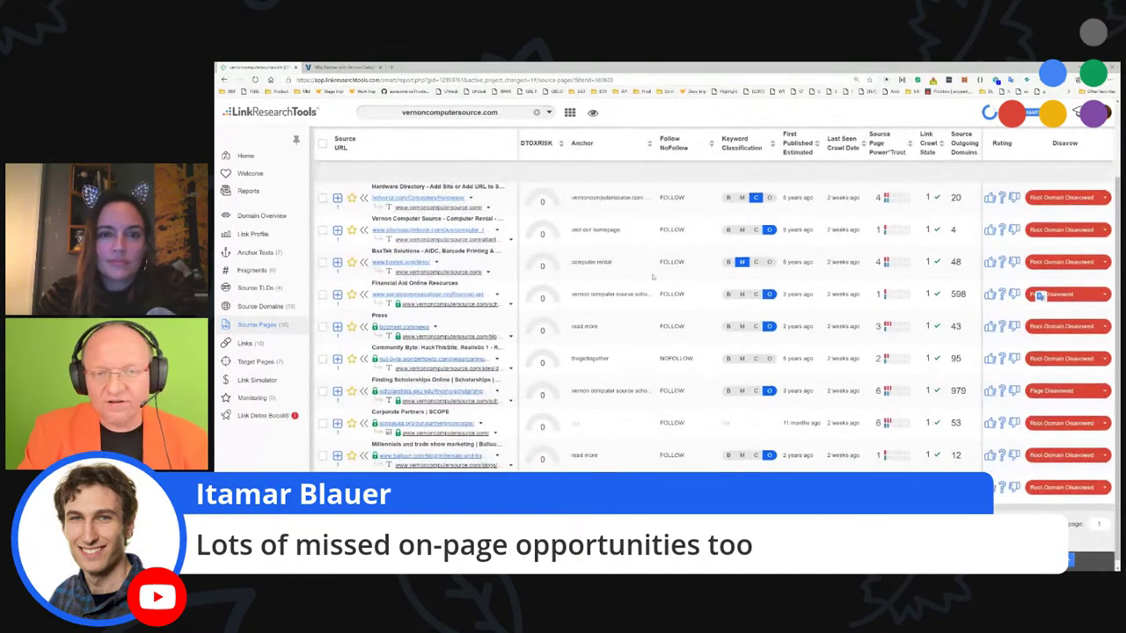
scroll(594, 286, "up", 2)
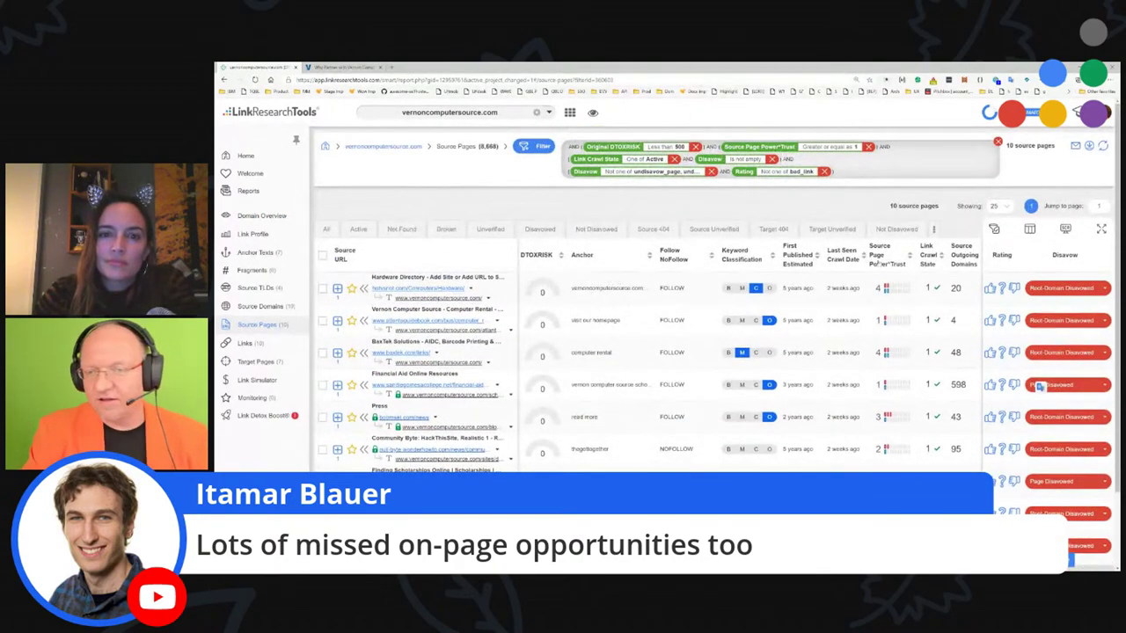
left_click(890, 256)
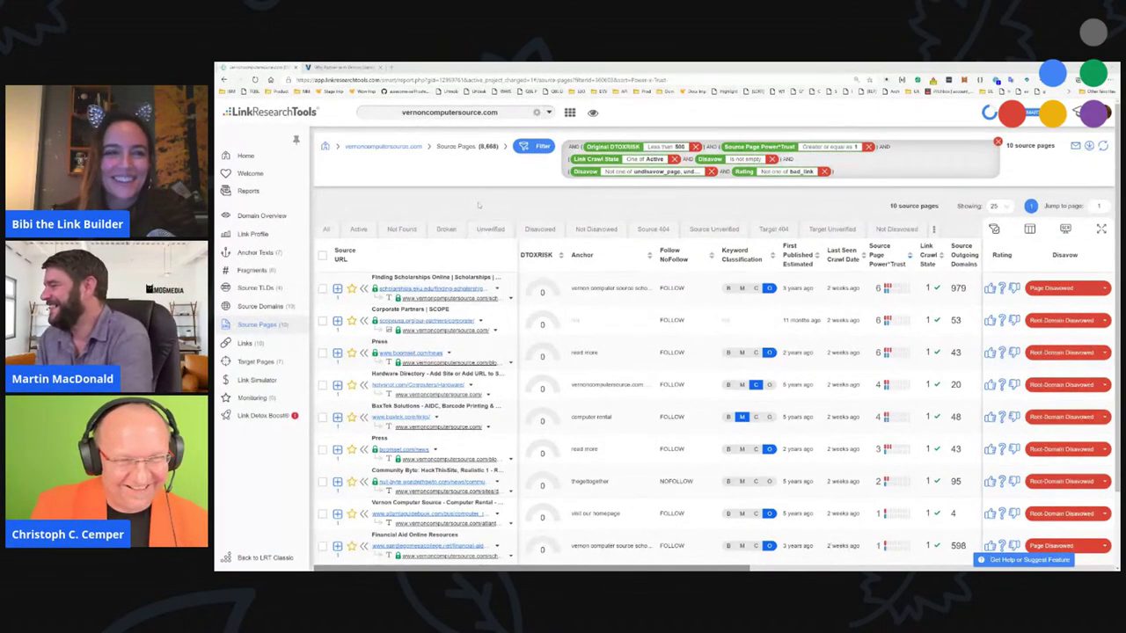
- Select all source pages in the filtered list and rate their links as not sure
scroll(510, 248, "down", 1)
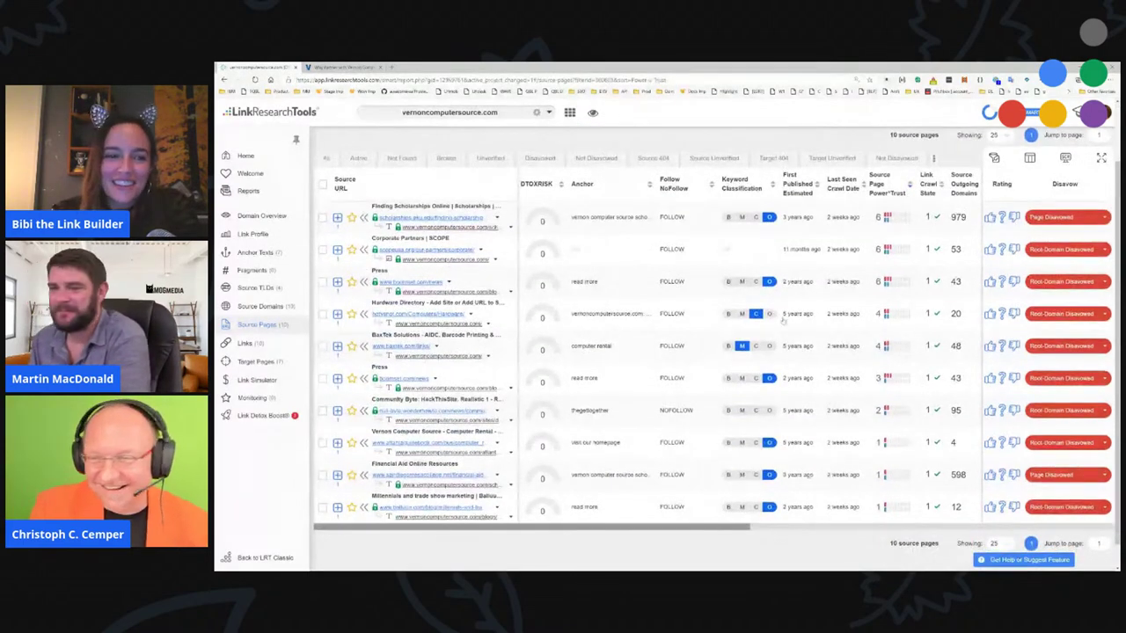
left_click(322, 184)
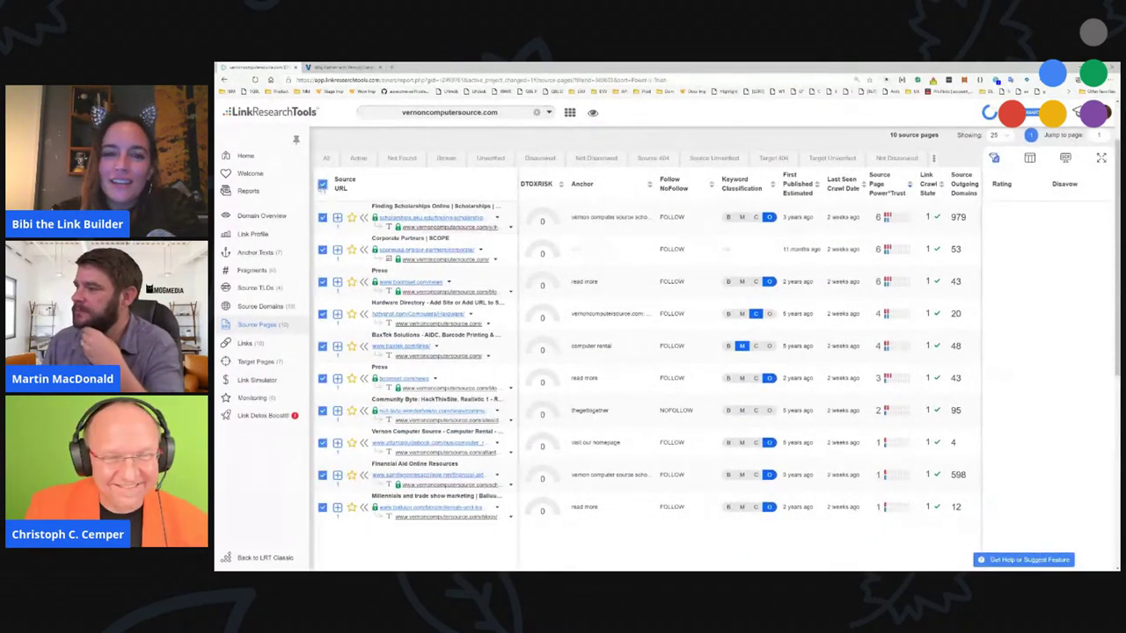
left_click(1046, 346)
left_click(730, 369)
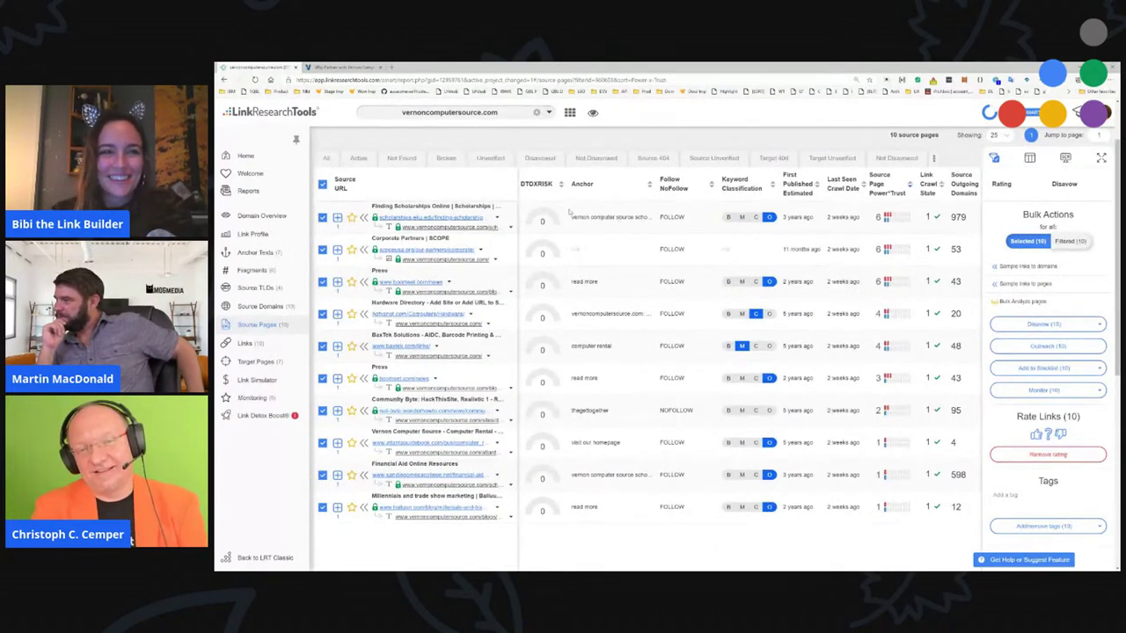
- Review the issues, risk and link charts, backlink profile coverage and data freshness in the domain overview
left_click(262, 215)
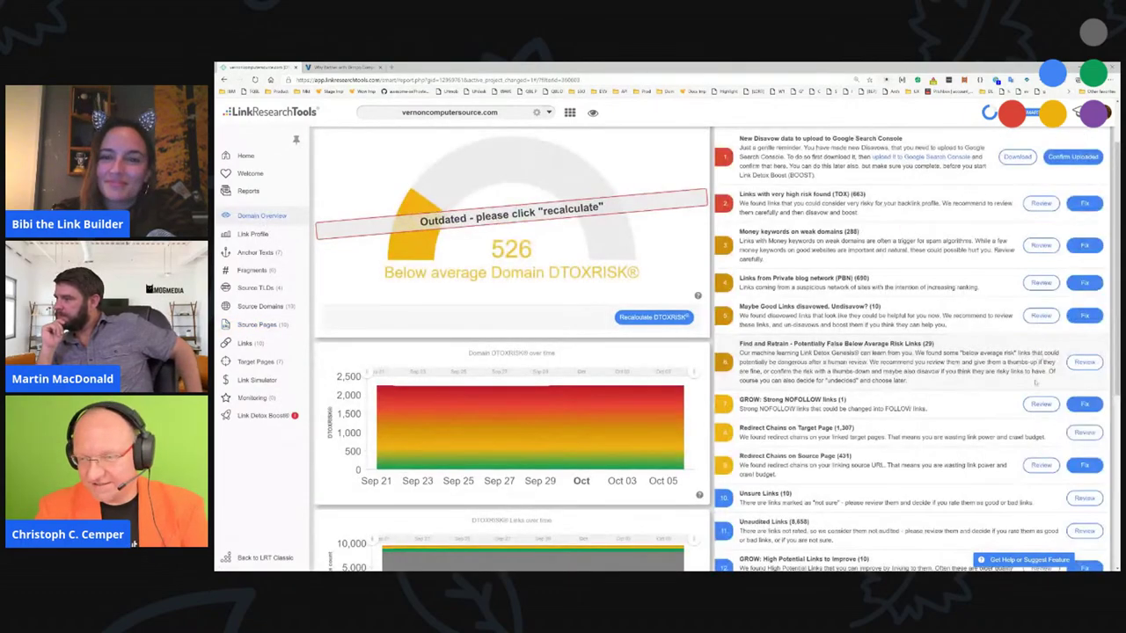
scroll(1040, 373, "down", 5)
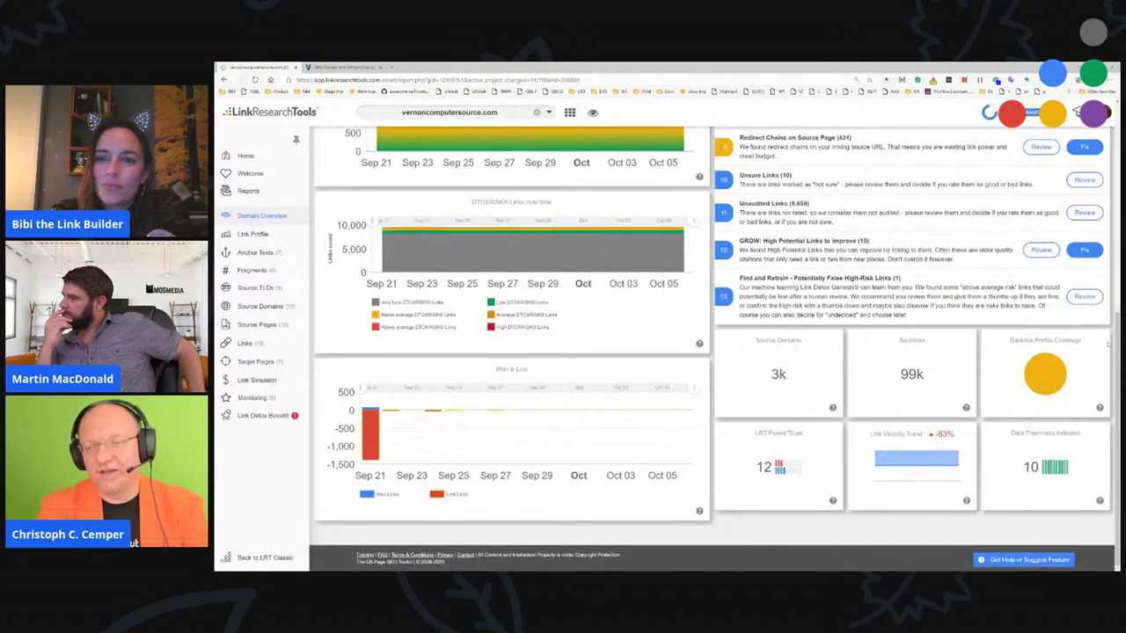
mouse_move(1045, 376)
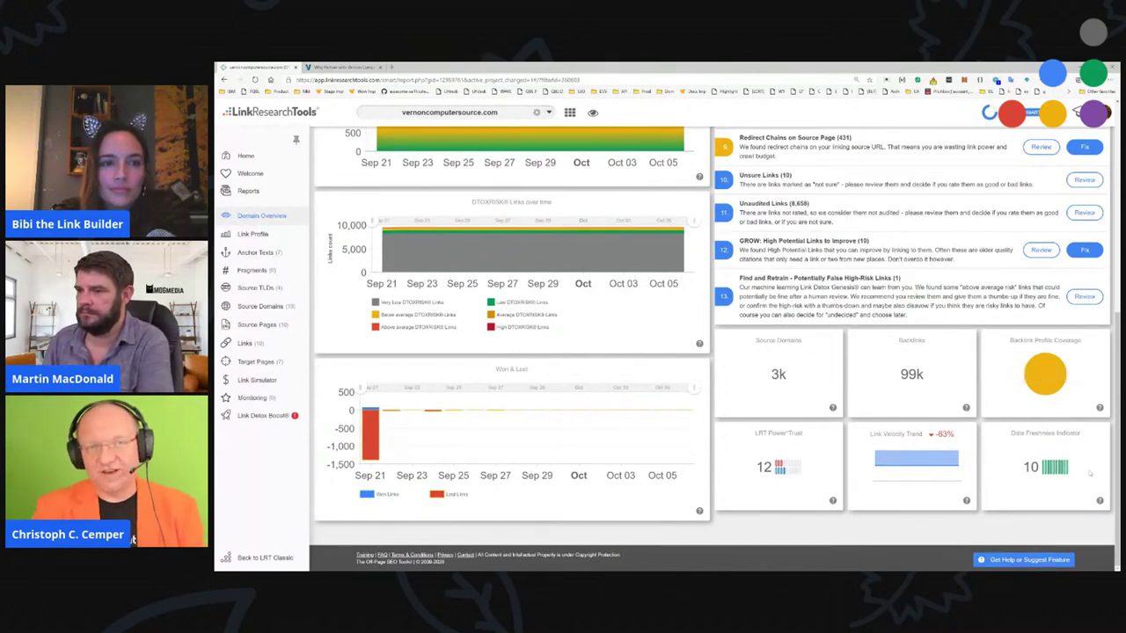
mouse_move(1046, 396)
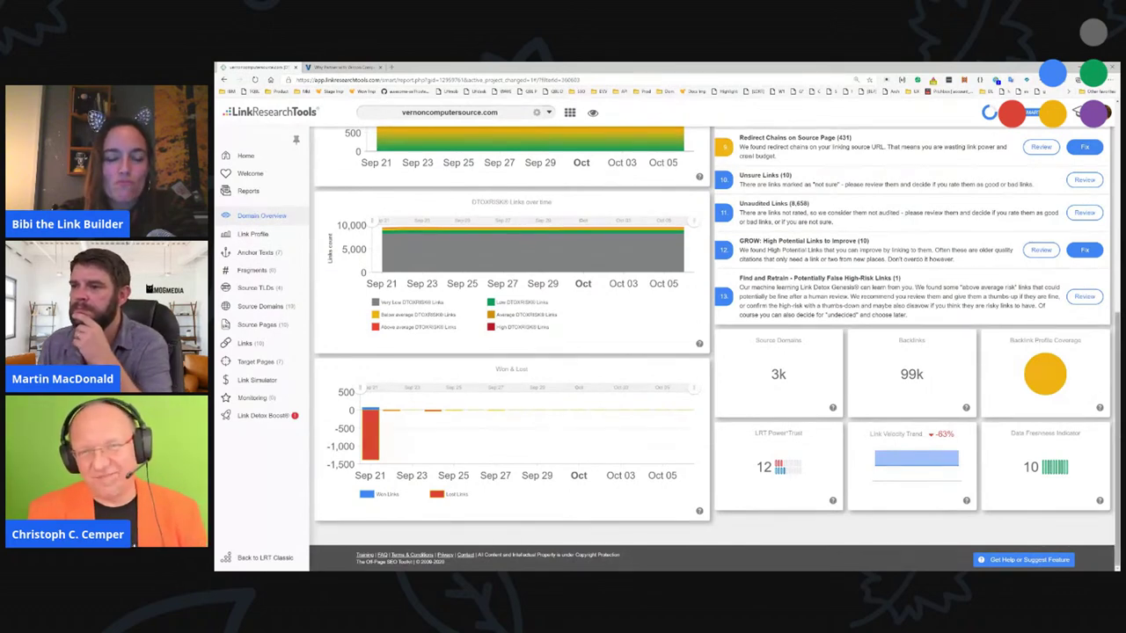
scroll(706, 180, "up", 5)
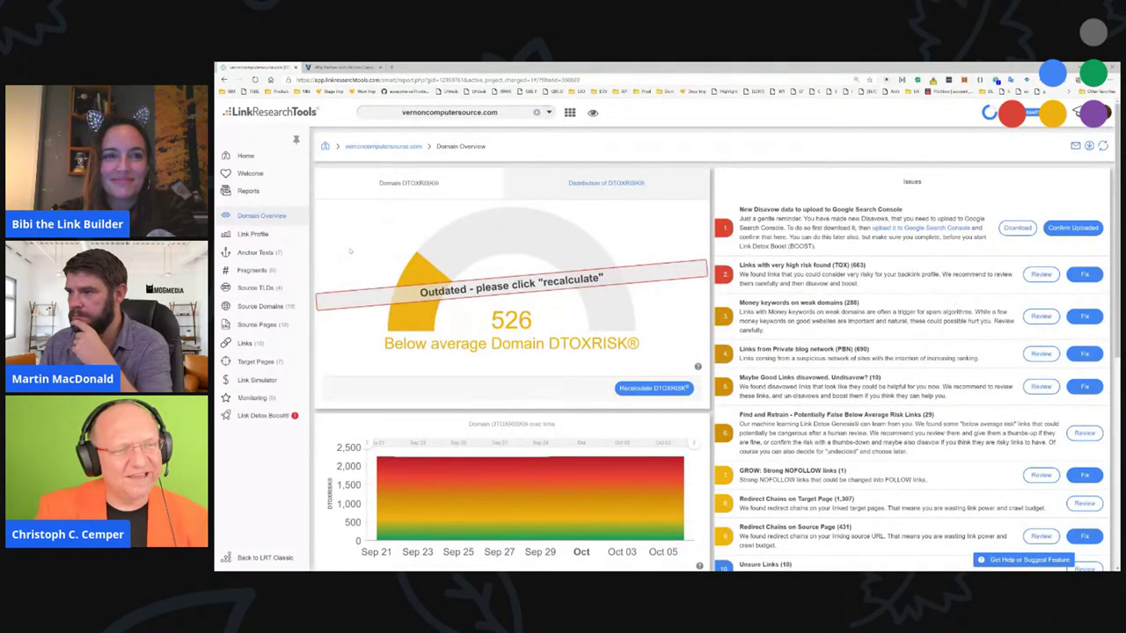
- Clear the active filter from the anchor texts and sort all source domains by Power*Trust, highest first
left_click(270, 257)
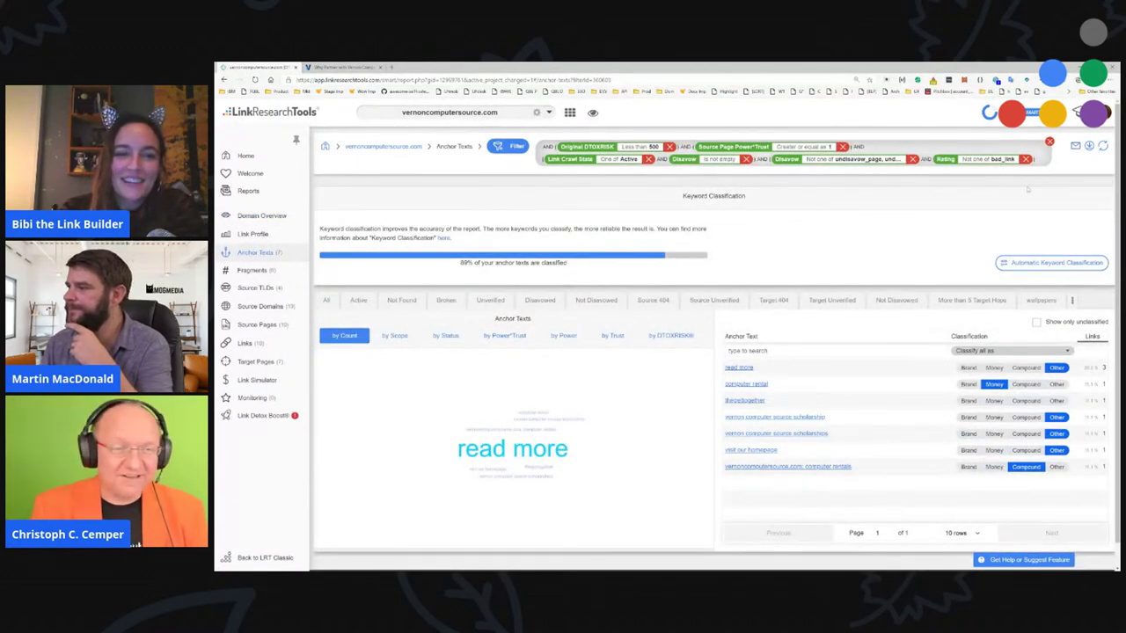
left_click(1049, 142)
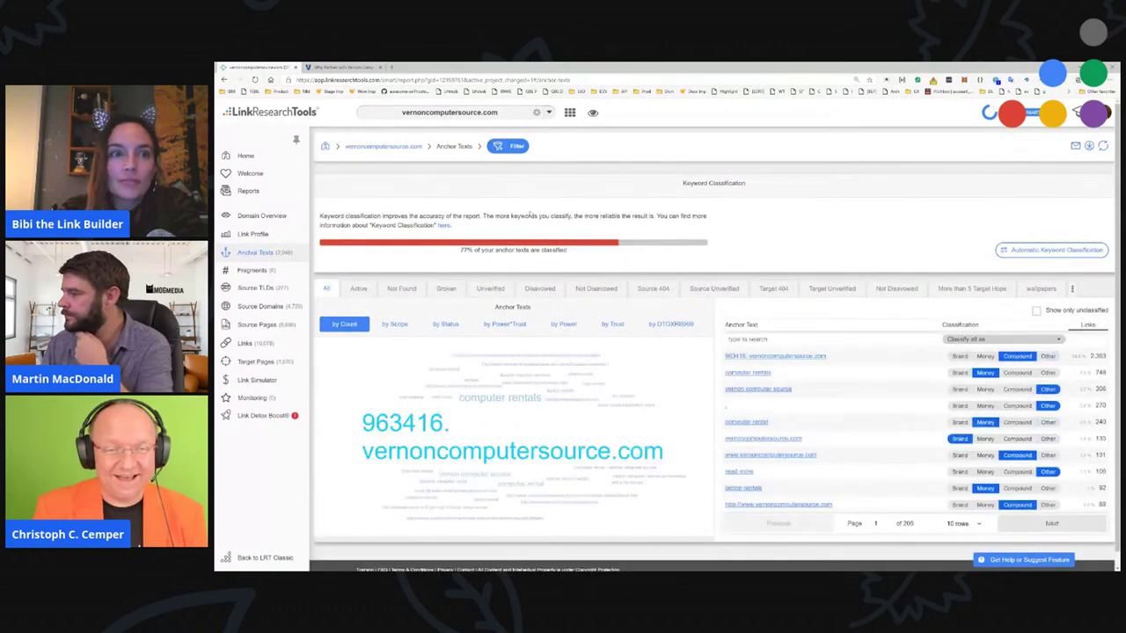
left_click(259, 306)
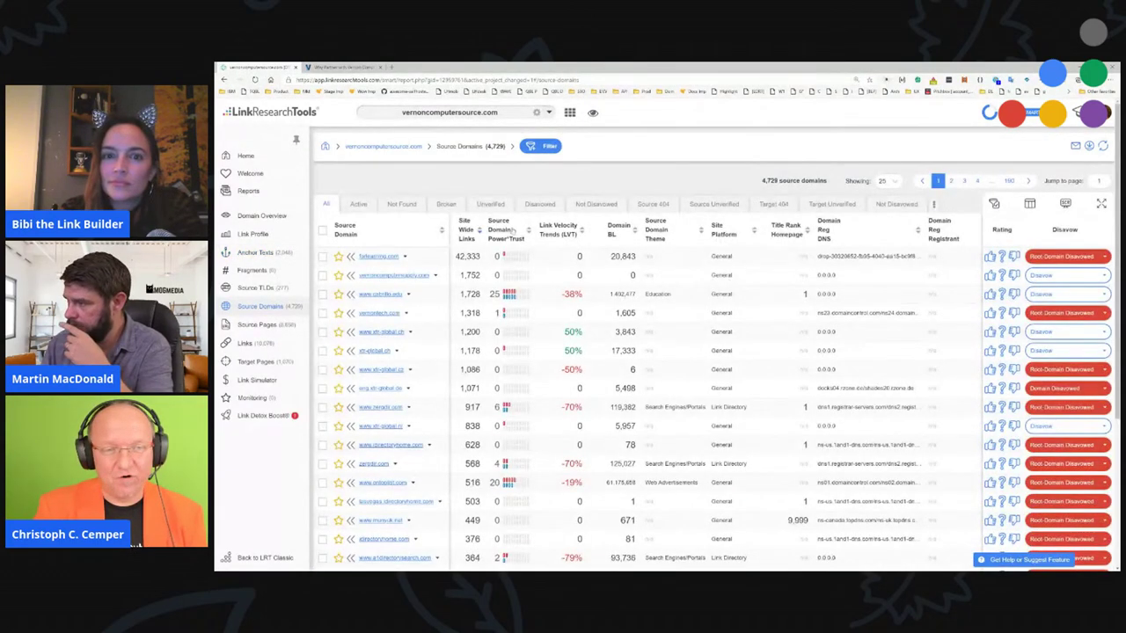
left_click(513, 230)
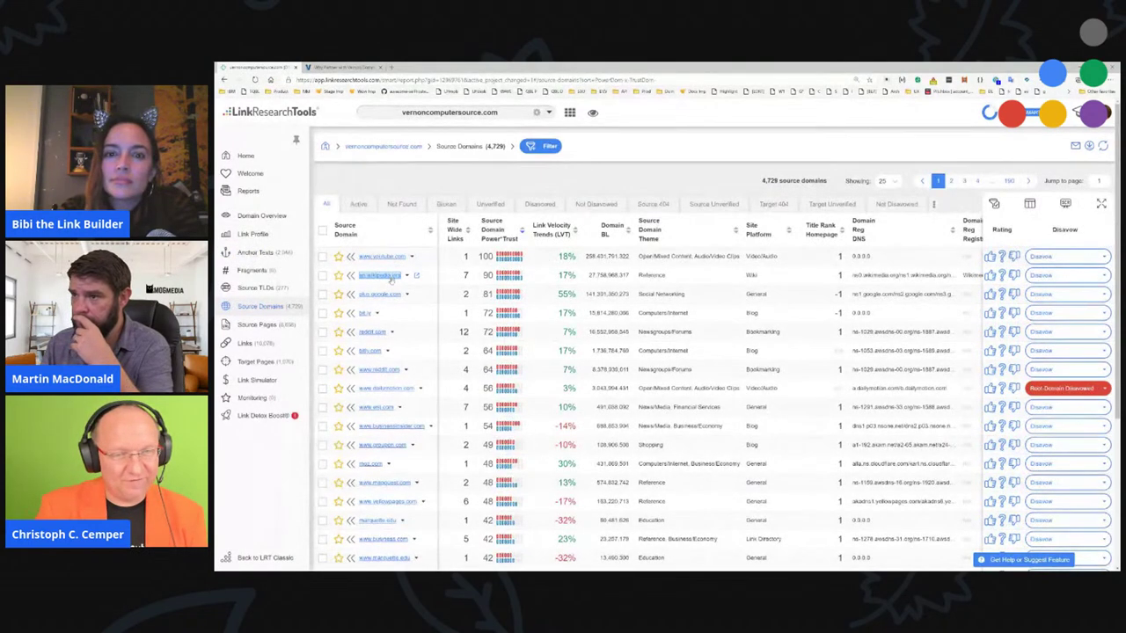
scroll(387, 360, "down", 3)
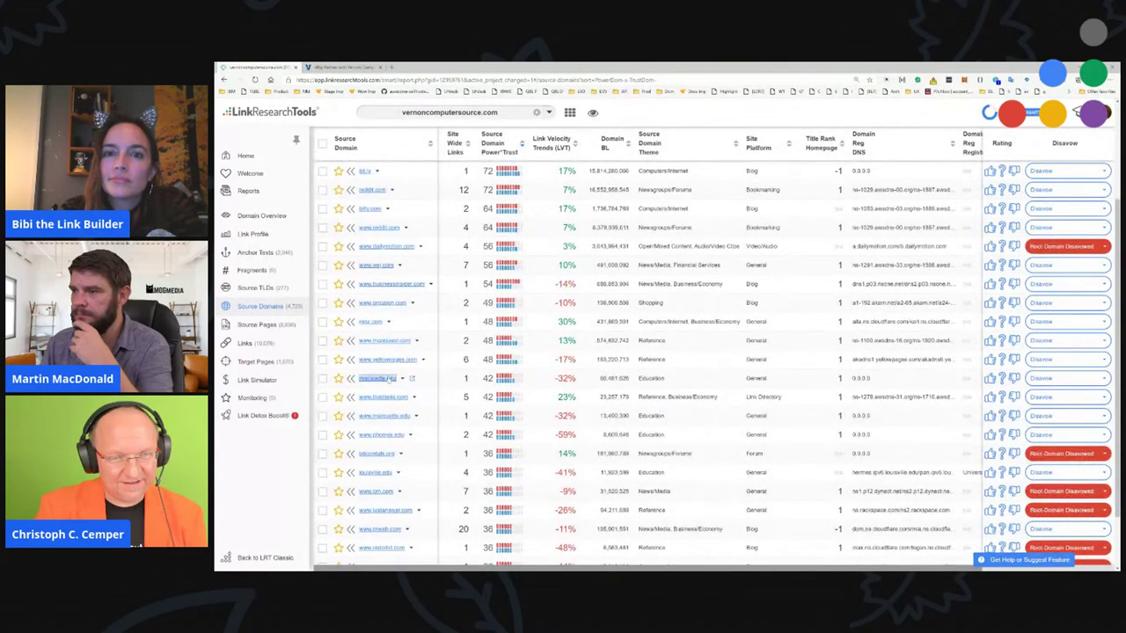
- Examine the link profile by Page Power*Trust in absolute and relative figures, and open the source pages rated 0
left_click(264, 234)
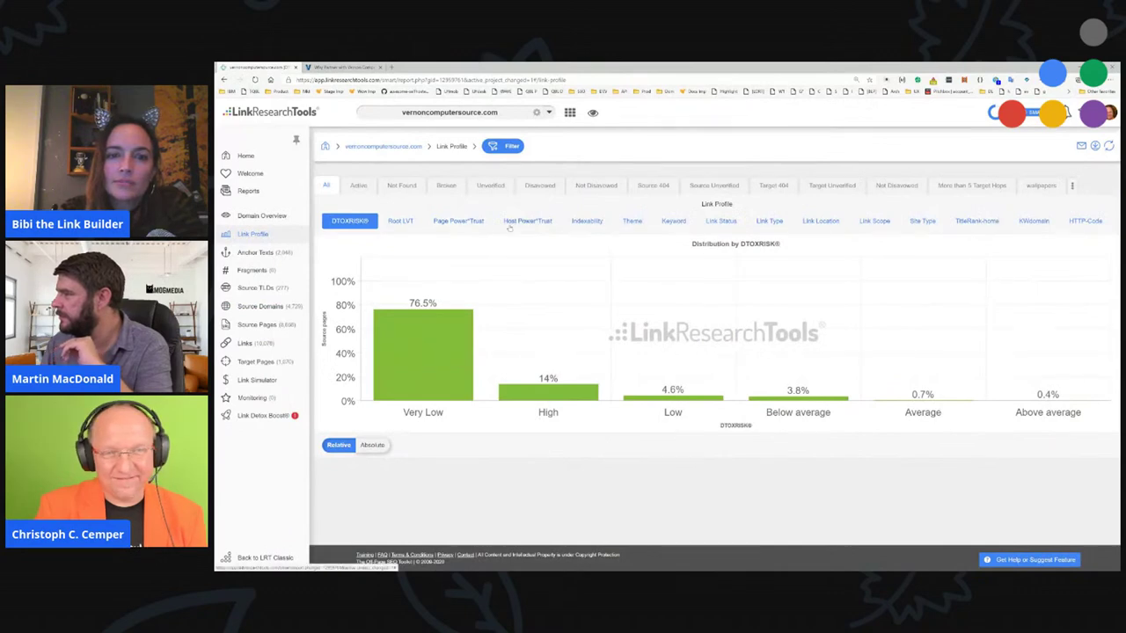
left_click(468, 225)
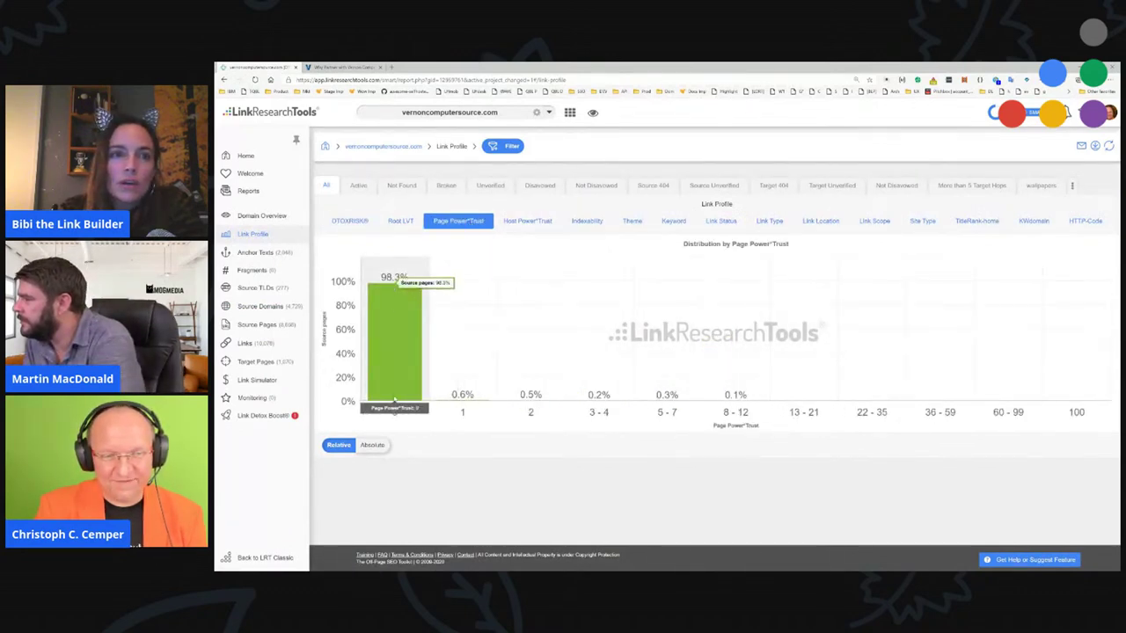
left_click(373, 446)
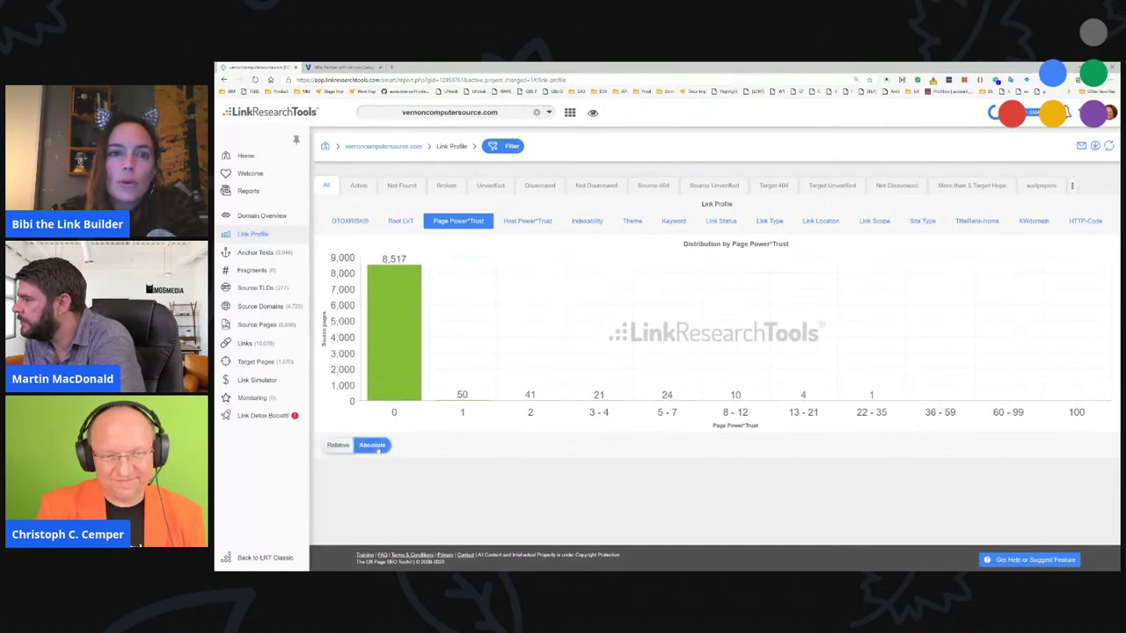
left_click(338, 445)
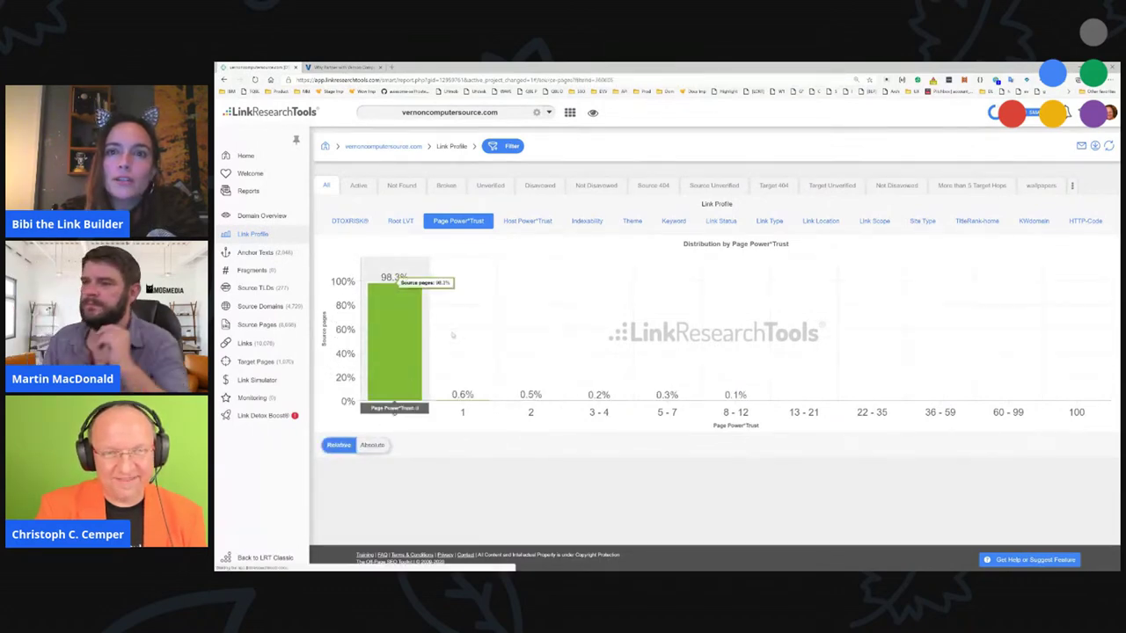
left_click(394, 316)
- Switch to the browser window with the Vernon Computer Source homepage and examine its header, navigation and rotating banner
key("ctrl+Tab")
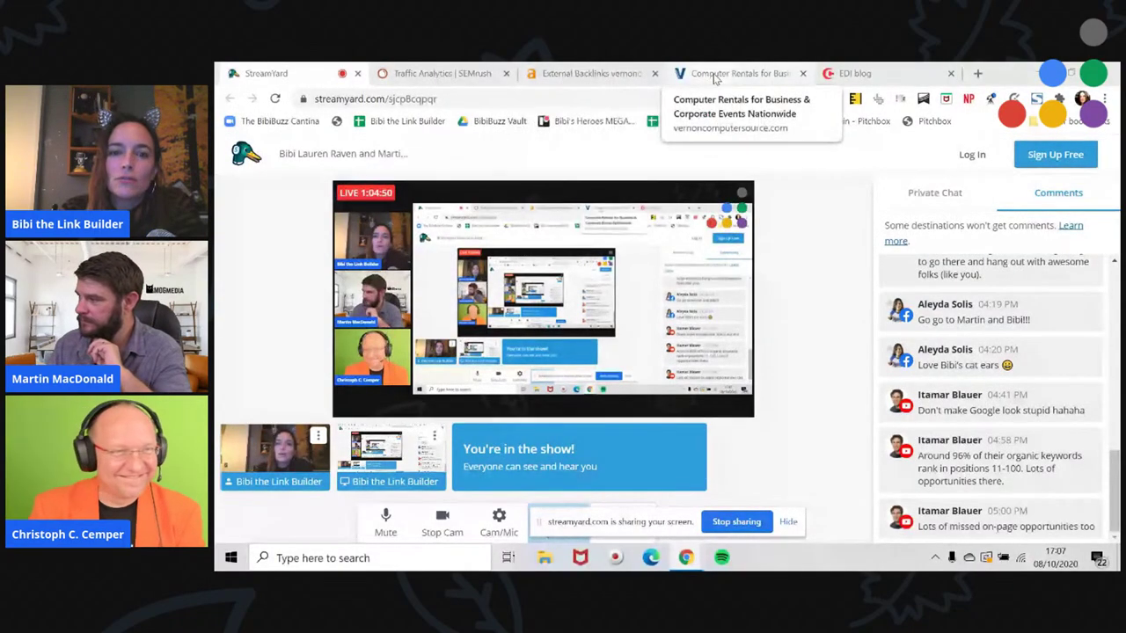
left_click(715, 75)
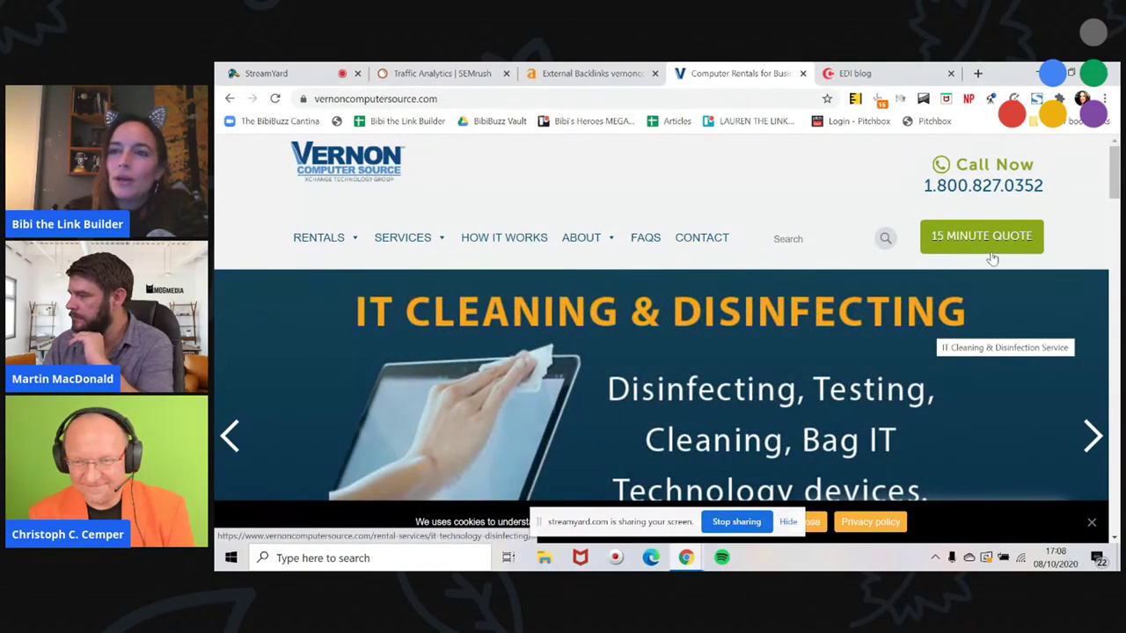
scroll(1113, 176, "down", 1)
scroll(764, 205, "down", 2)
scroll(764, 205, "up", 2)
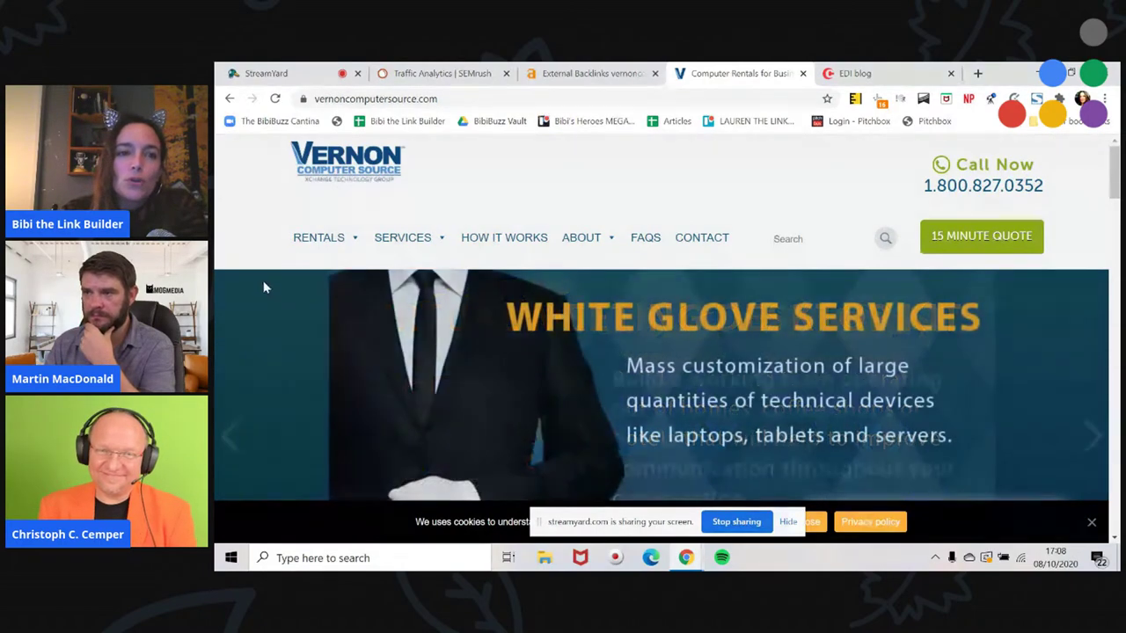
right_click(1115, 193)
key("Escape")
scroll(1117, 198, "down", 3)
scroll(1117, 198, "up", 3)
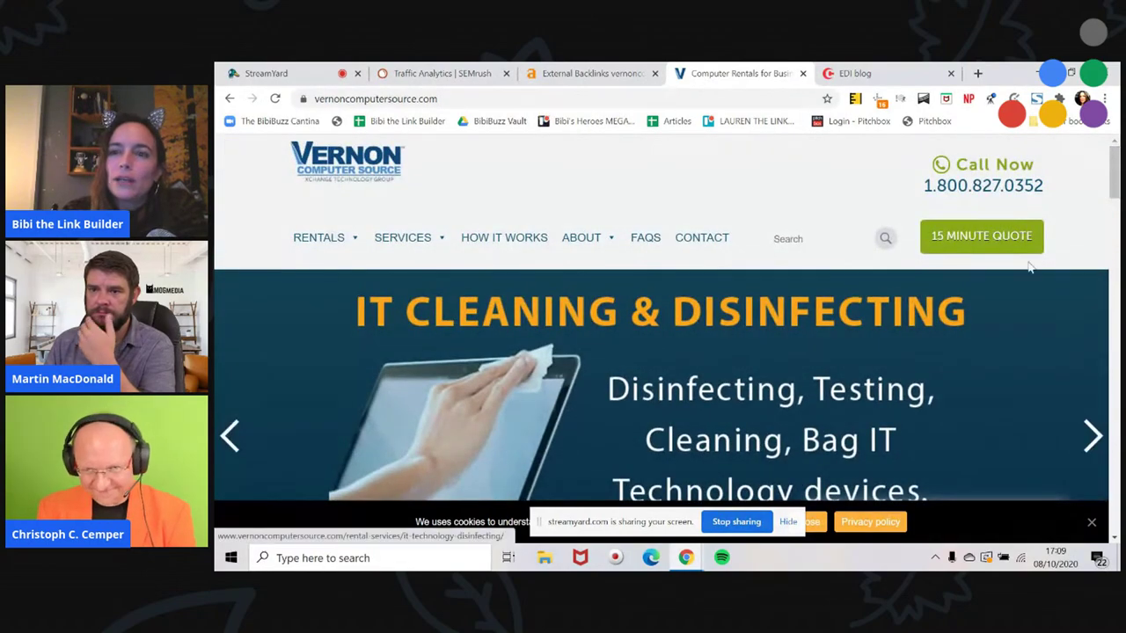
- Review the homepage content down to the client logos and highlight the line "30 Years Serving Businesses, Camps & Events"
scroll(1110, 257, "down", 5)
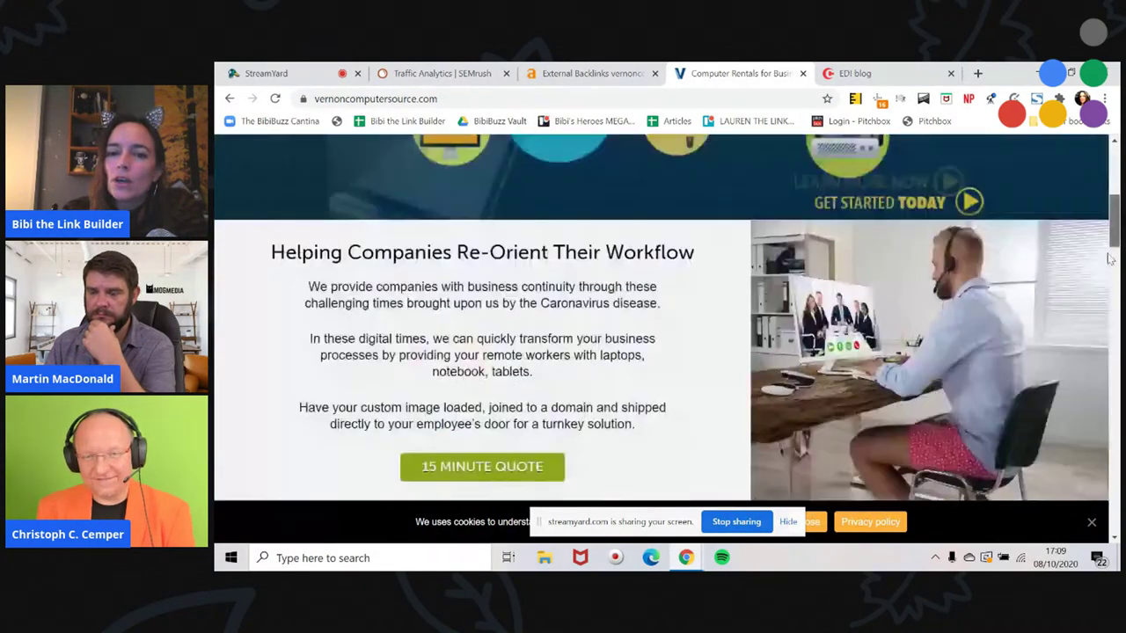
scroll(1110, 258, "down", 10)
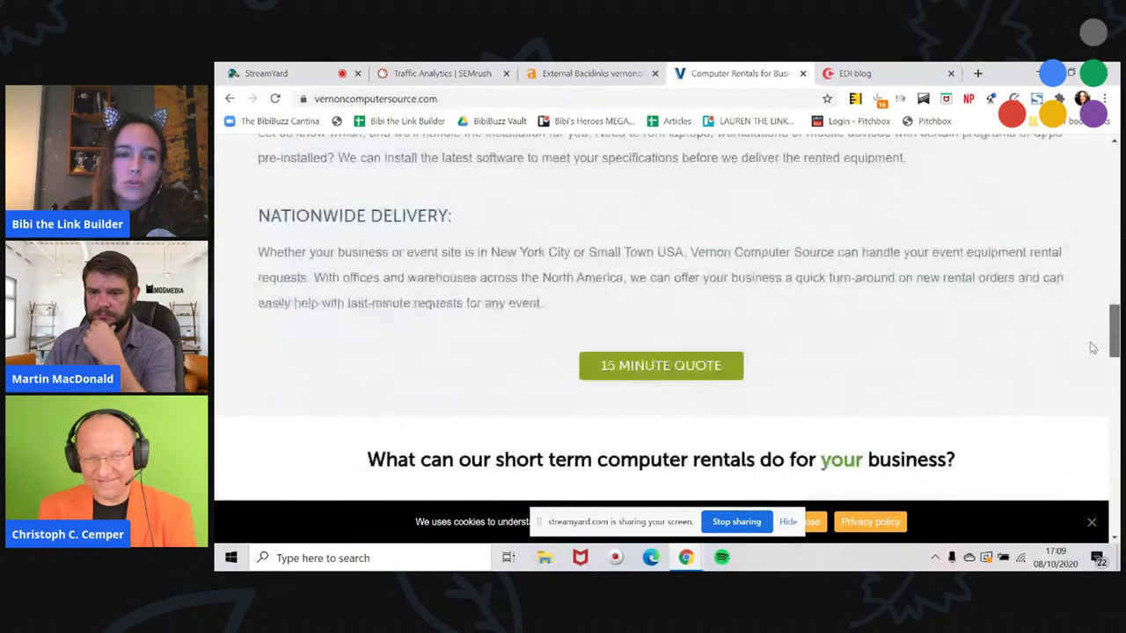
scroll(1091, 348, "down", 5)
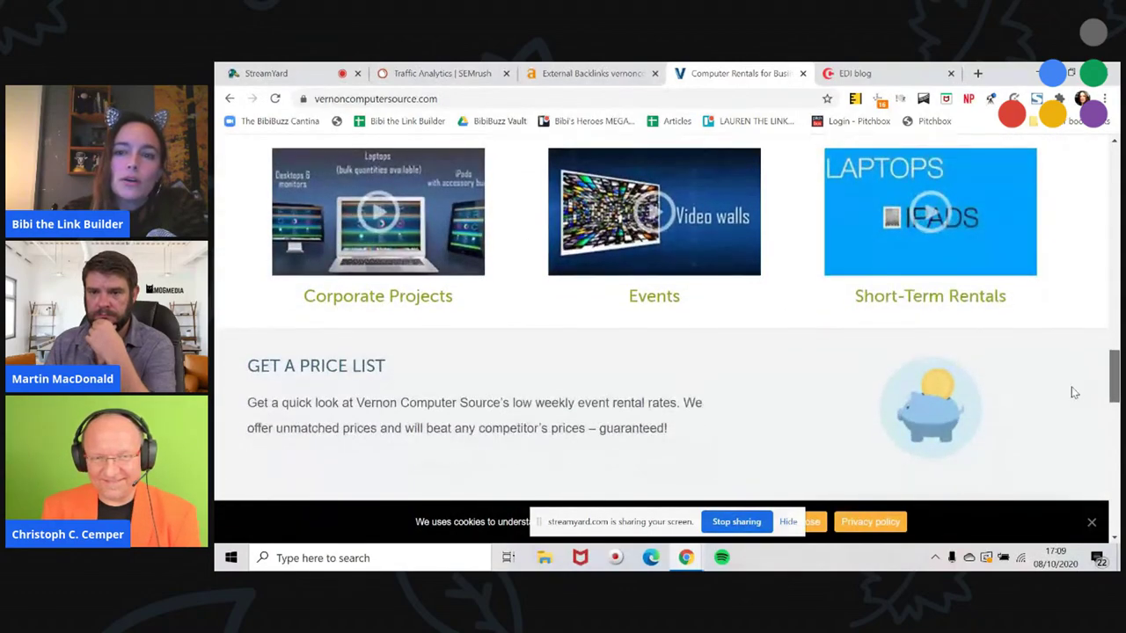
scroll(1073, 392, "down", 5)
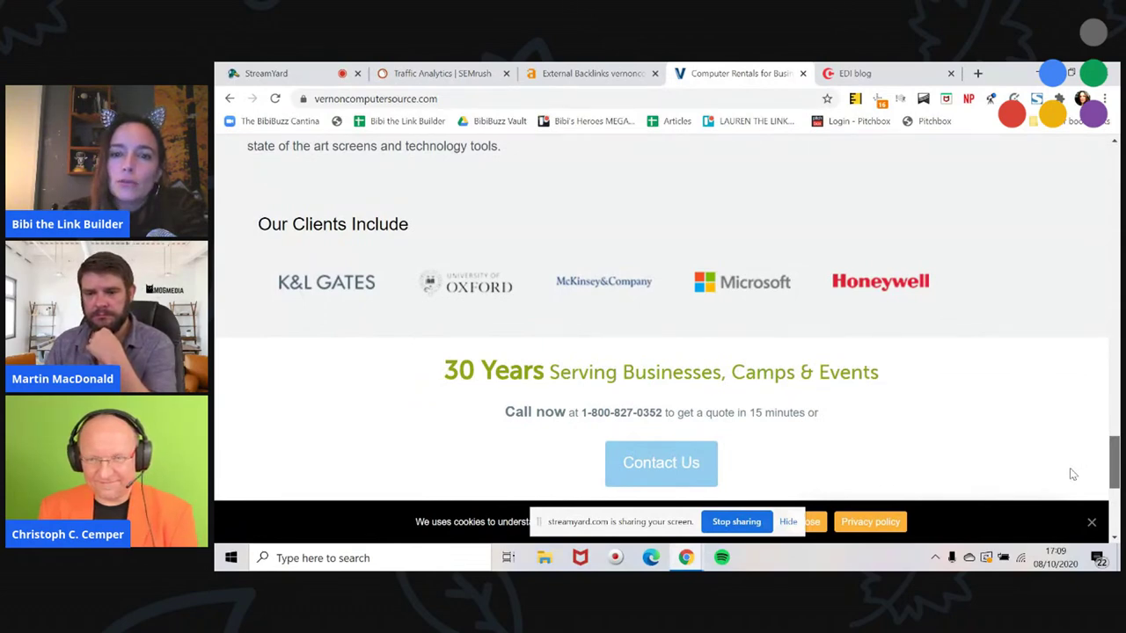
left_click_drag(444, 367, 886, 382)
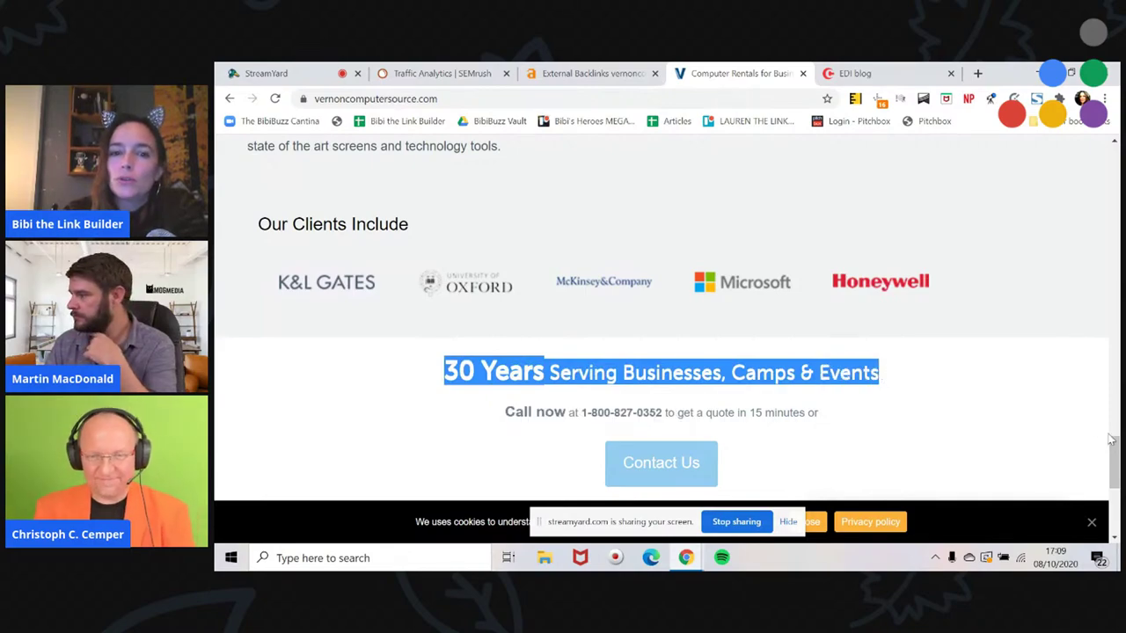
left_click_drag(1114, 459, 953, 165)
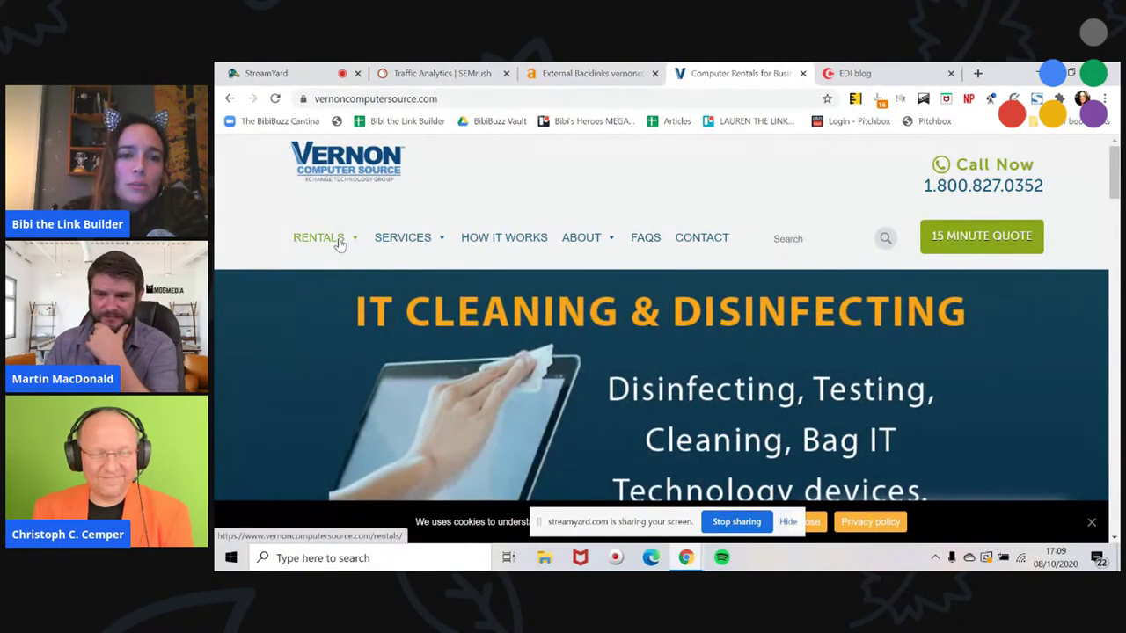
- Check the site's About entries, then open the blog through the footer of the How It Works page
left_click(612, 245)
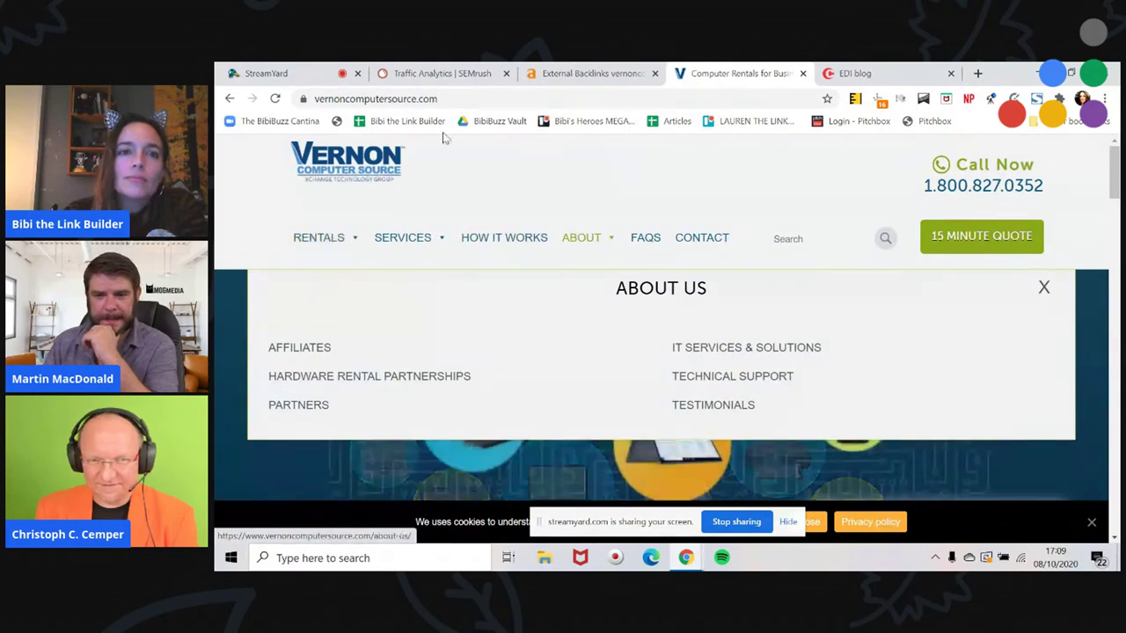
left_click(455, 95)
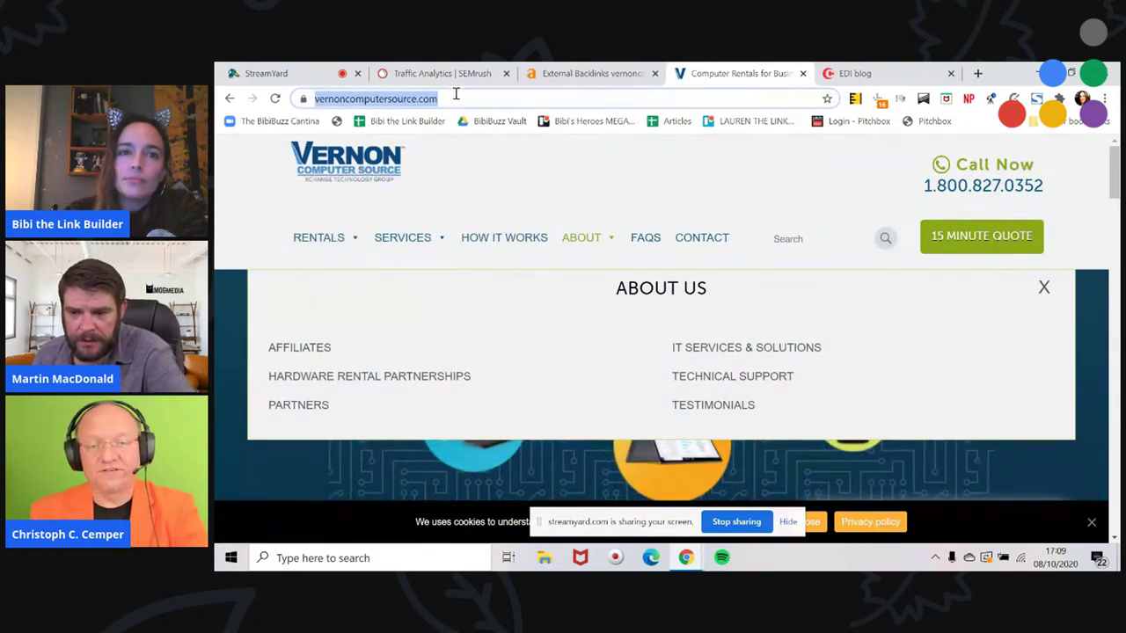
left_click(492, 245)
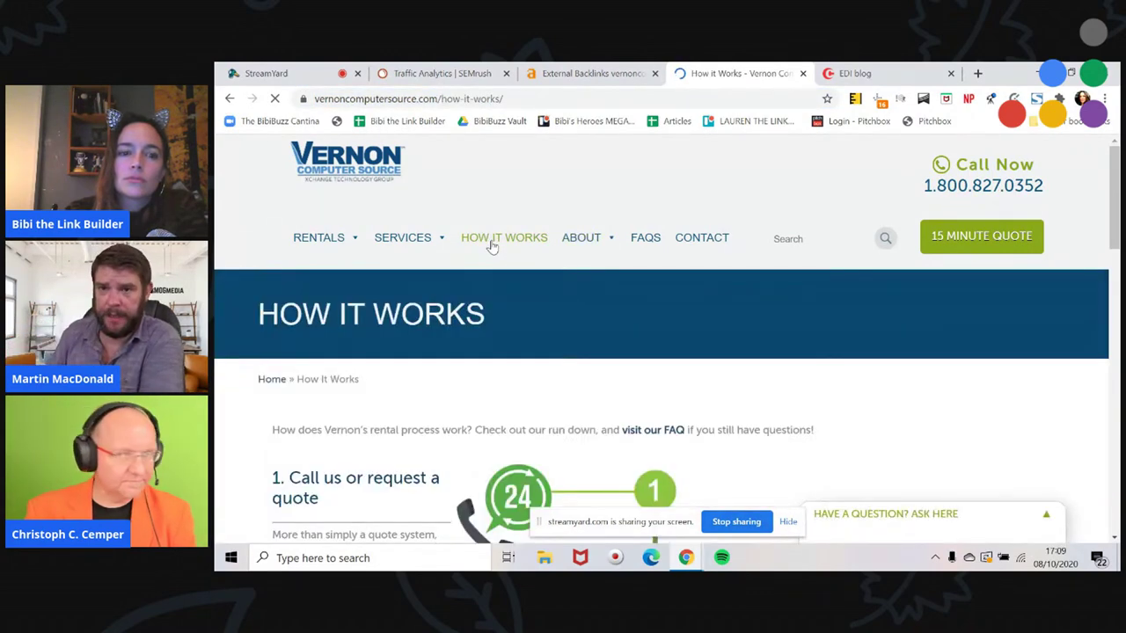
left_click_drag(1114, 184, 1109, 521)
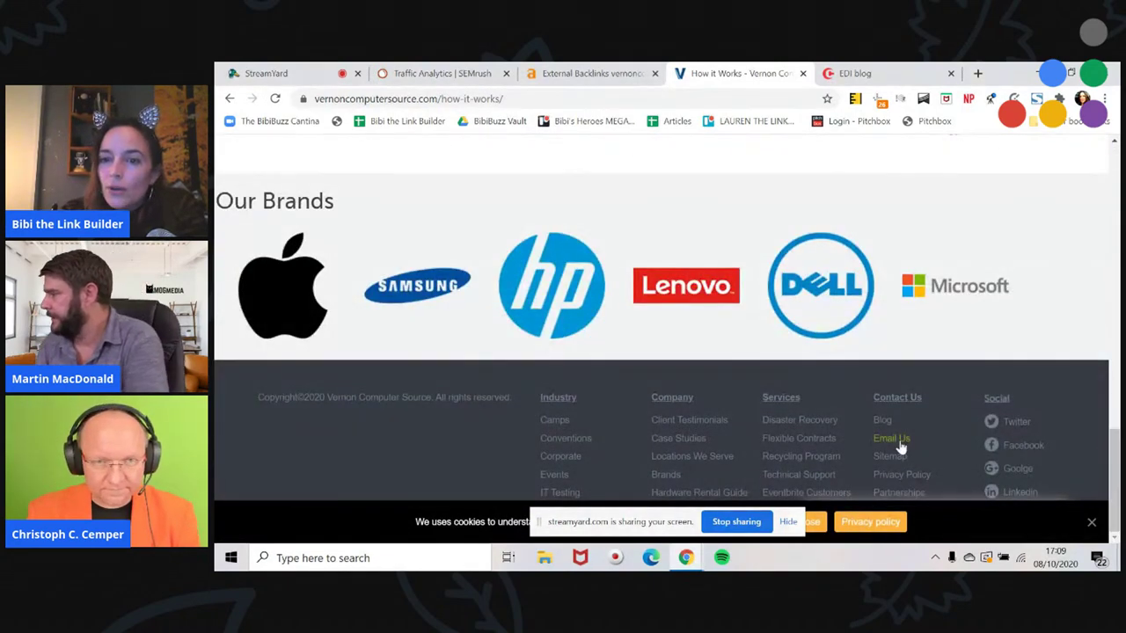
left_click(881, 421)
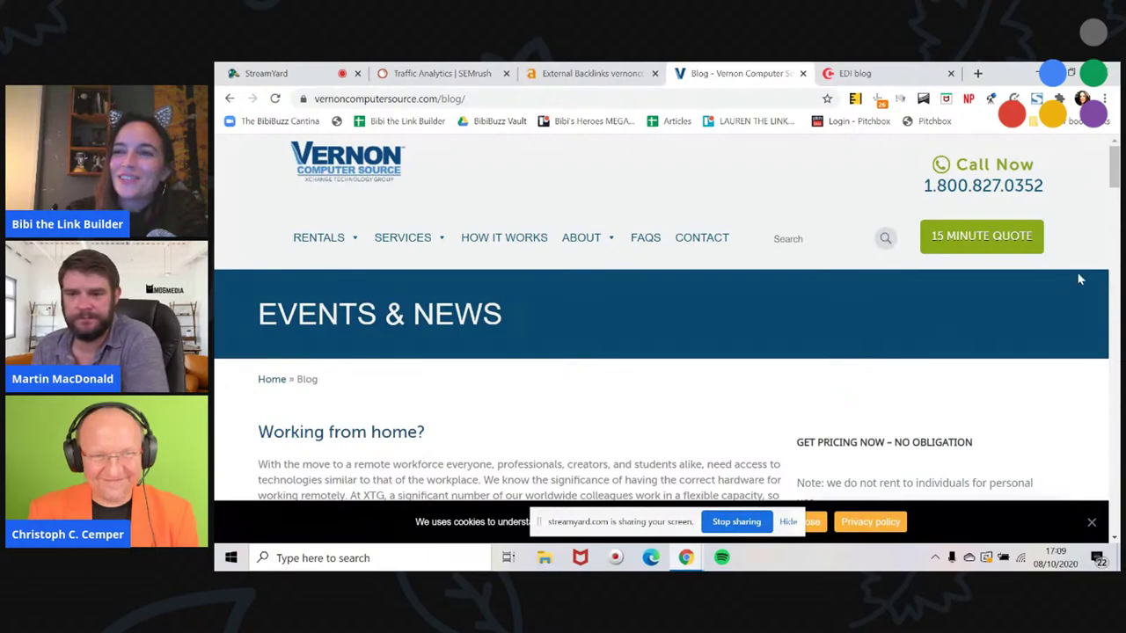
- Examine the blog's posts, publication dates and pricing request form, and stop sharing the screen
left_click_drag(1114, 167, 1094, 202)
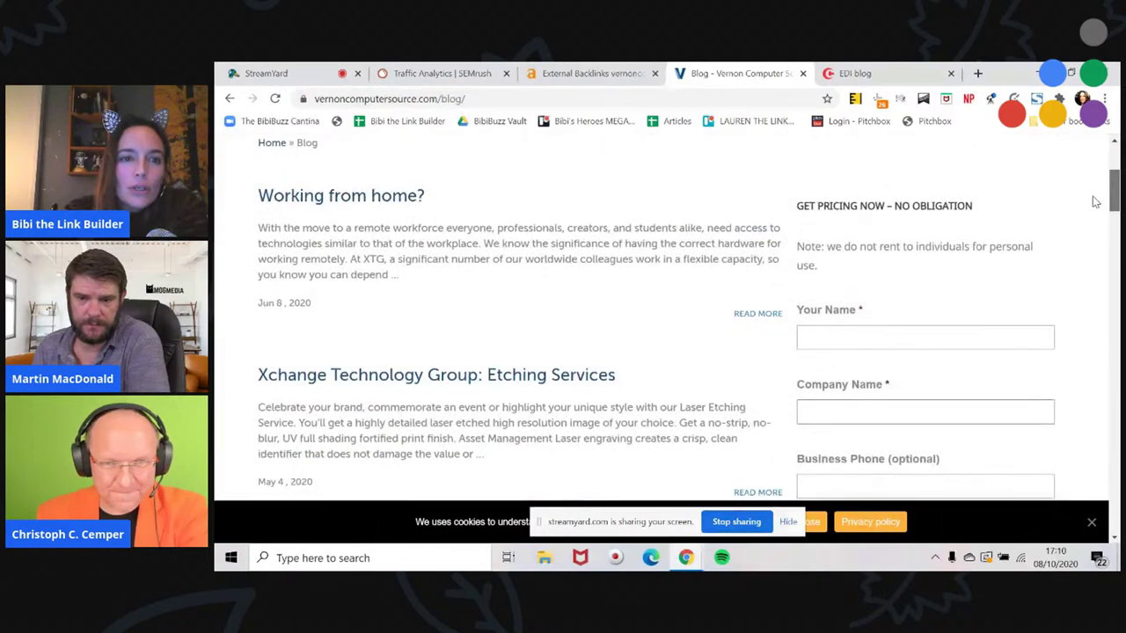
left_click_drag(1095, 202, 1078, 226)
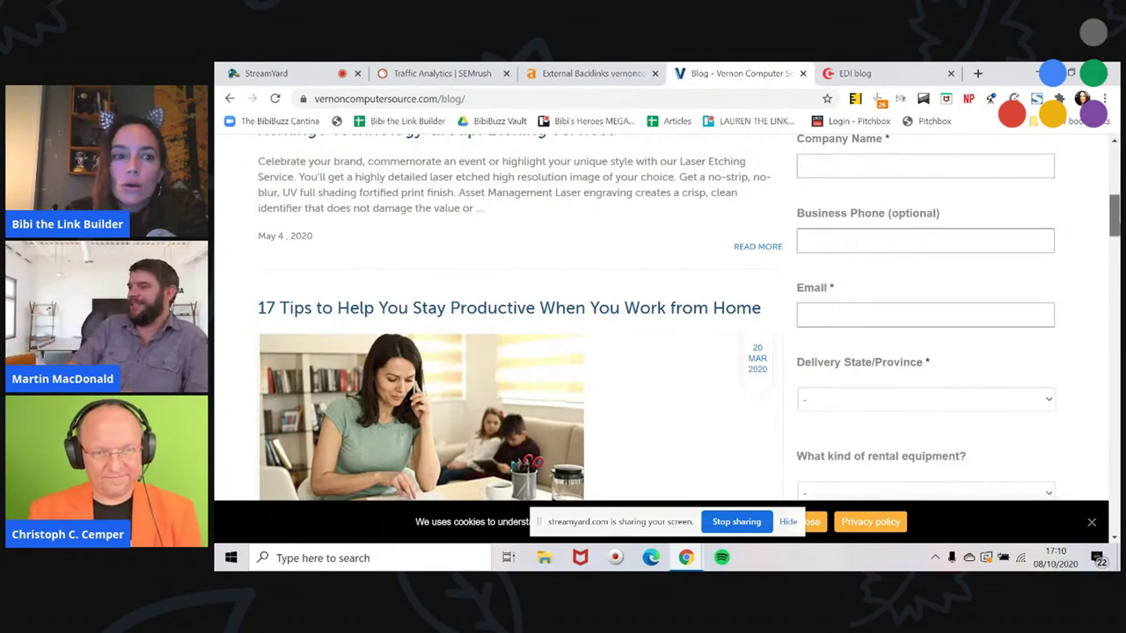
scroll(1113, 231, "down", 2)
scroll(669, 317, "down", 4)
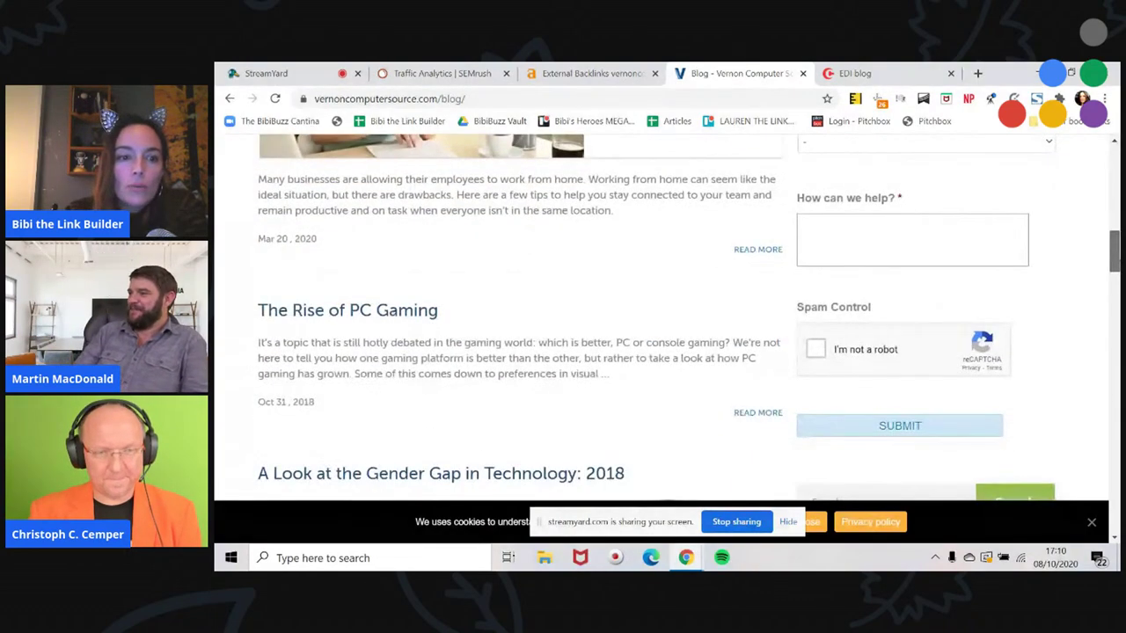
left_click_drag(1119, 261, 1115, 231)
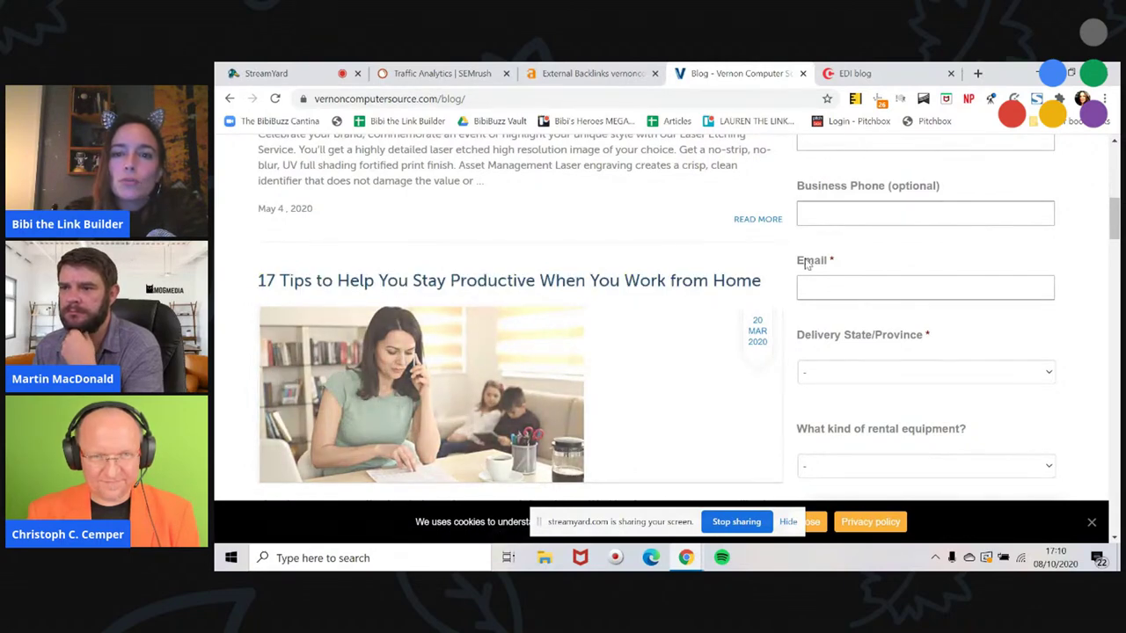
left_click_drag(1117, 222, 1117, 183)
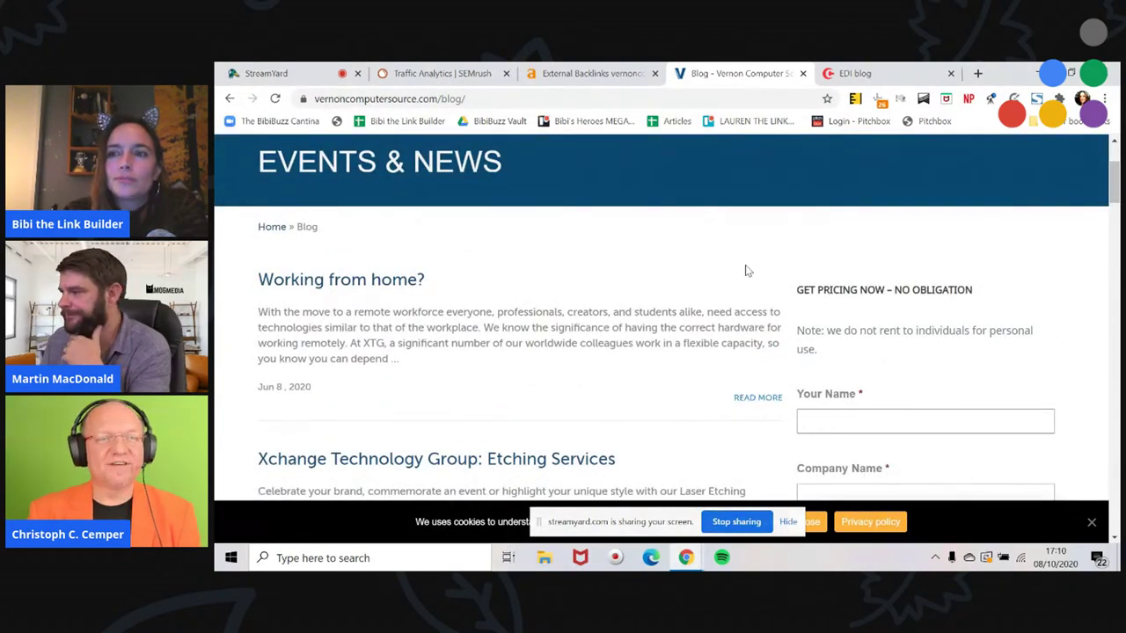
left_click_drag(1114, 180, 1114, 200)
scroll(639, 315, "up", 10)
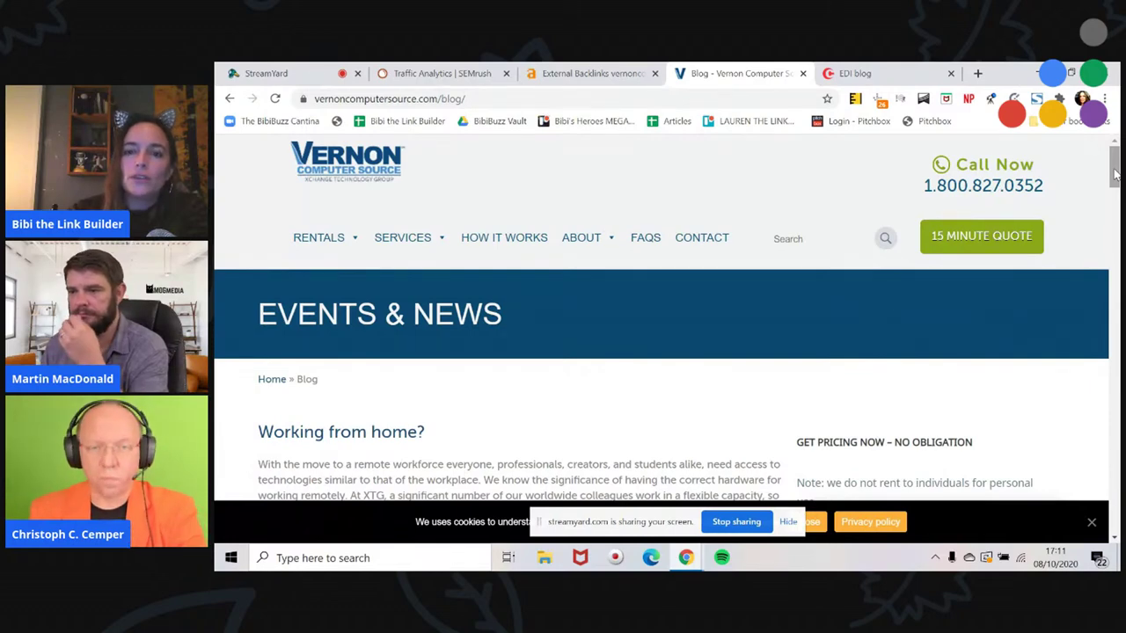
left_click_drag(1114, 174, 1116, 202)
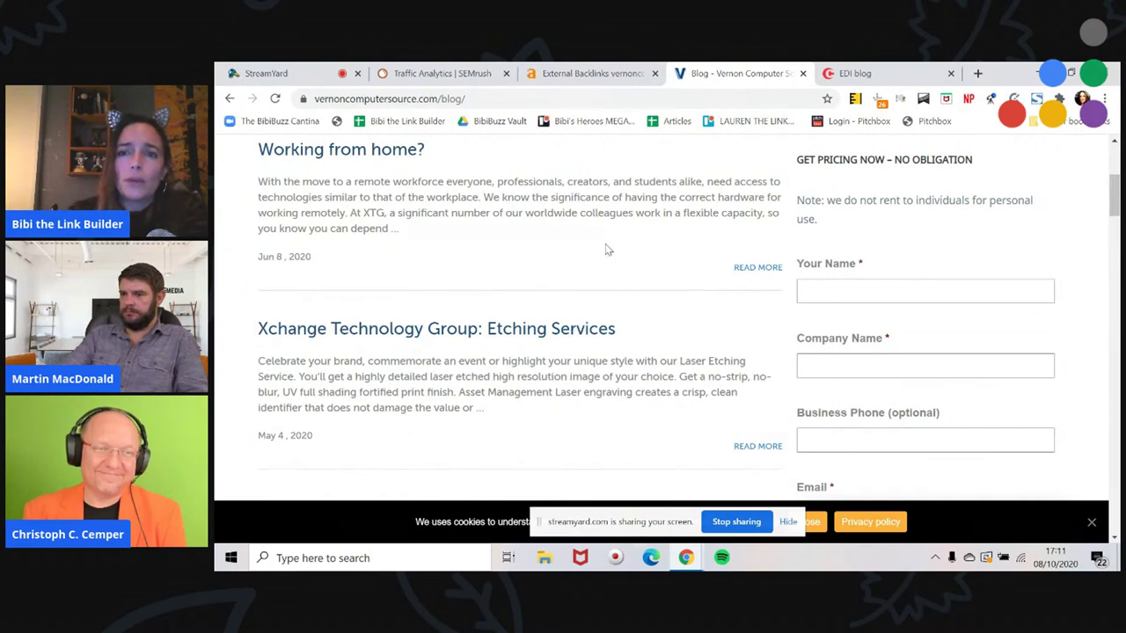
left_click_drag(1114, 198, 1115, 154)
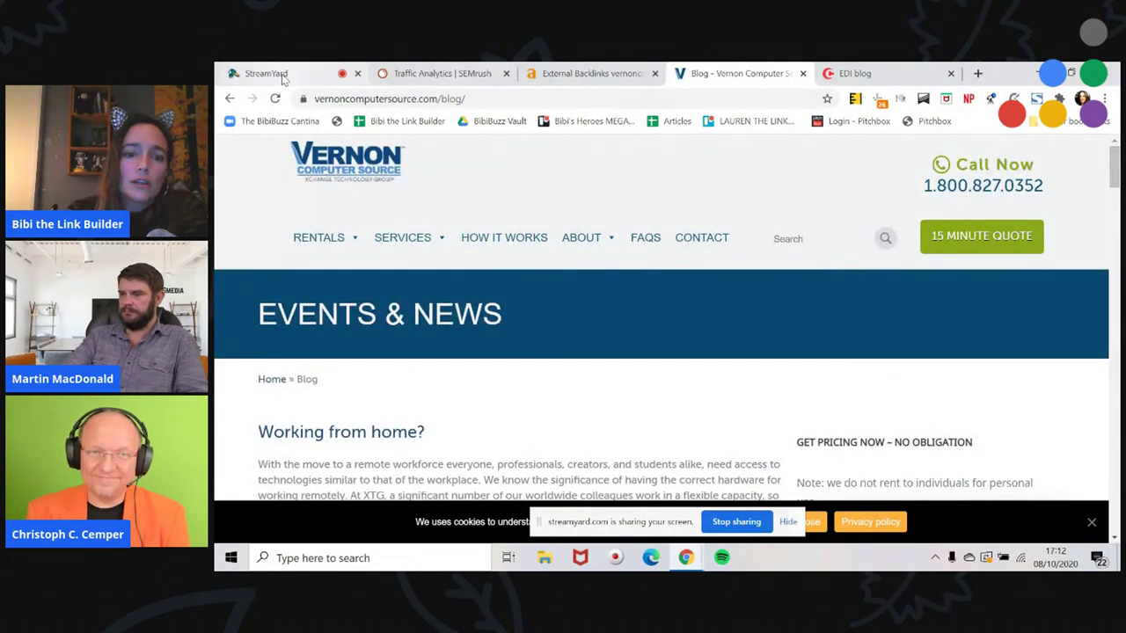
left_click(736, 522)
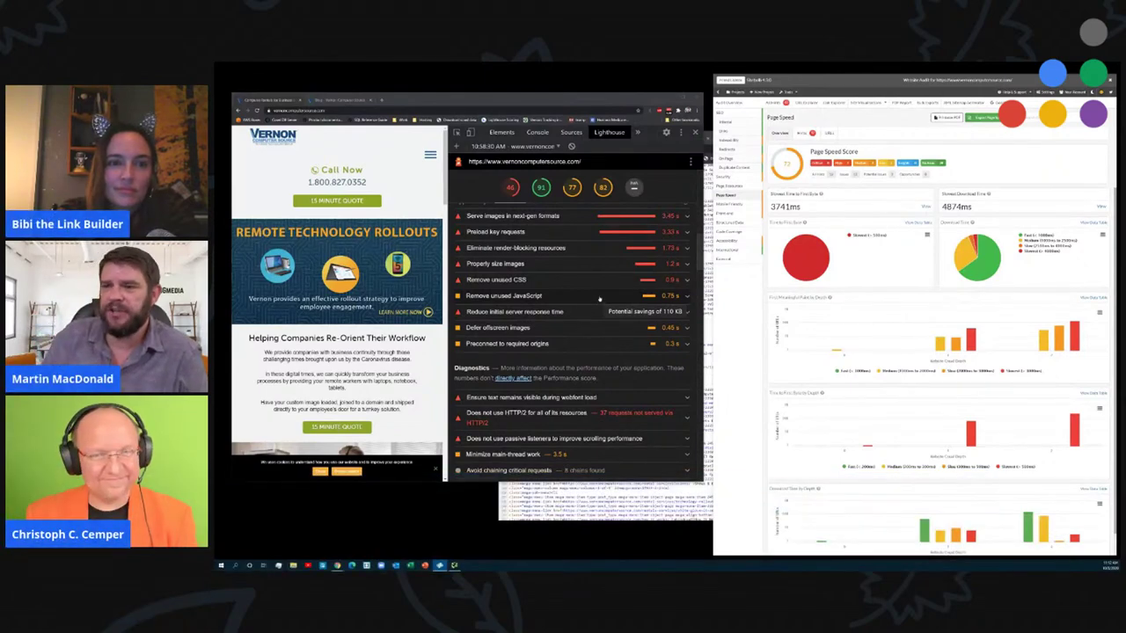
- Review the homepage's Lighthouse performance metrics, improvement opportunities and diagnostics
scroll(600, 300, "up", 4)
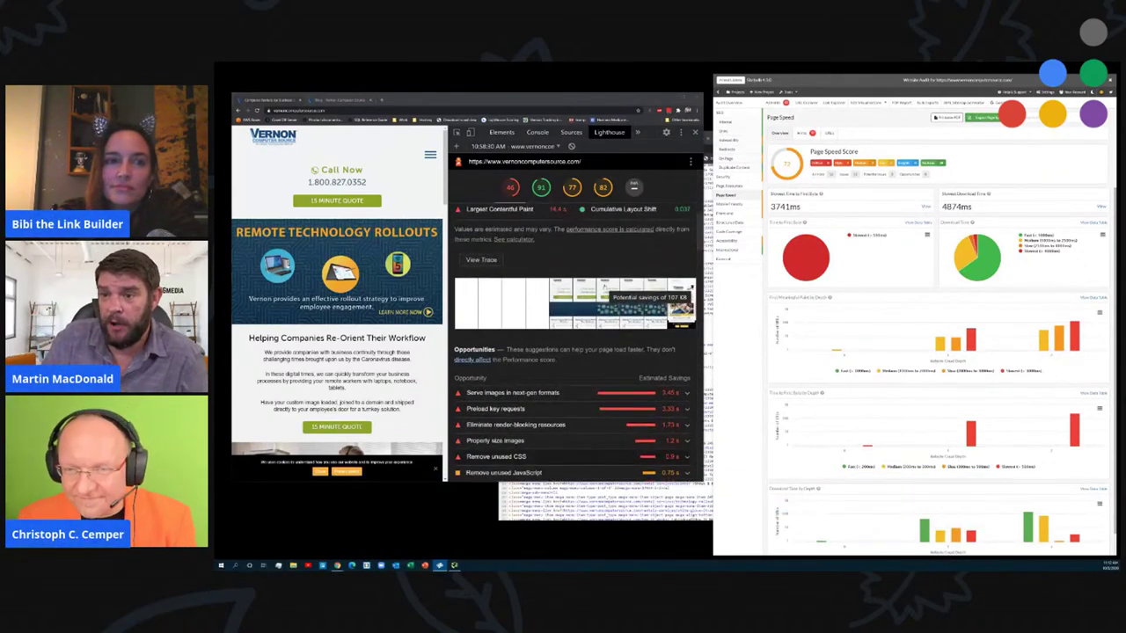
scroll(561, 331, "up", 3)
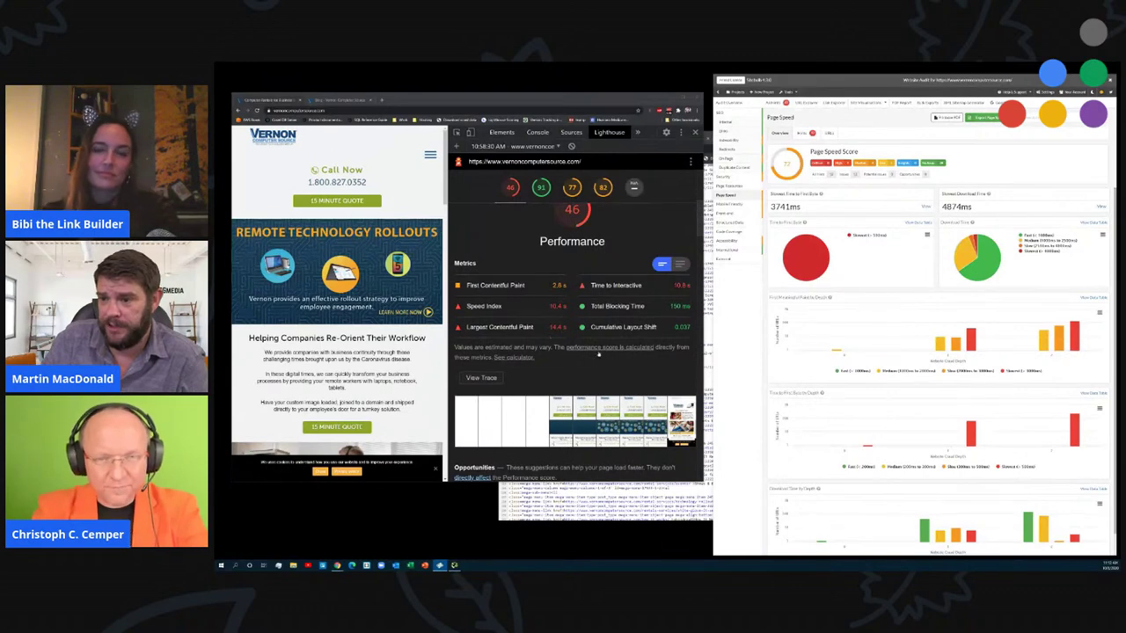
scroll(561, 331, "down", 6)
scroll(601, 354, "down", 1)
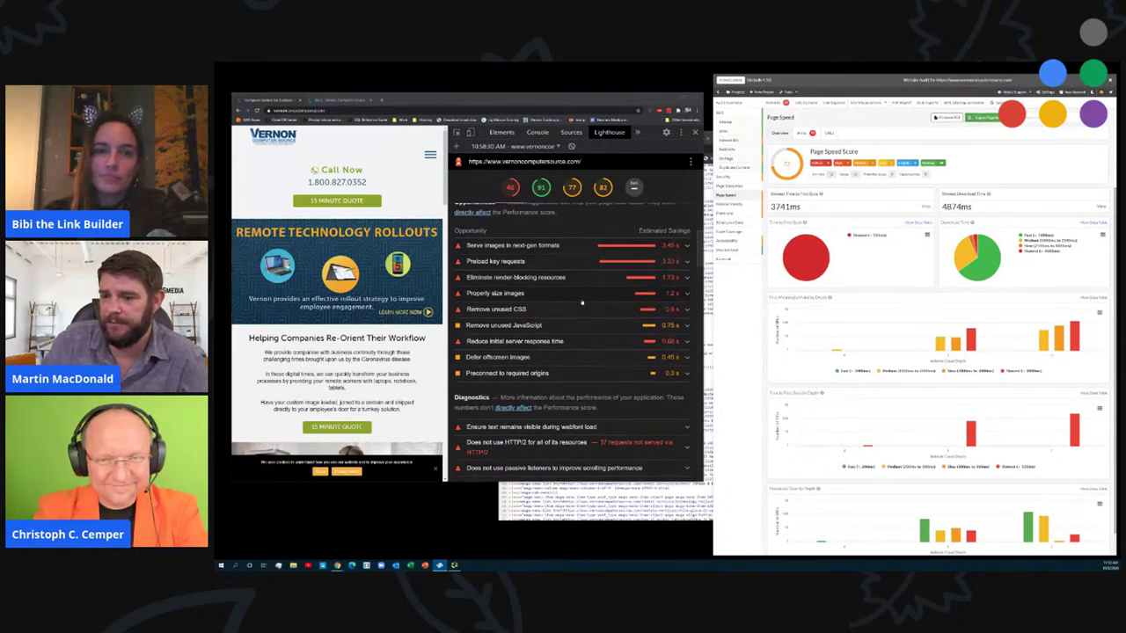
scroll(598, 330, "down", 1)
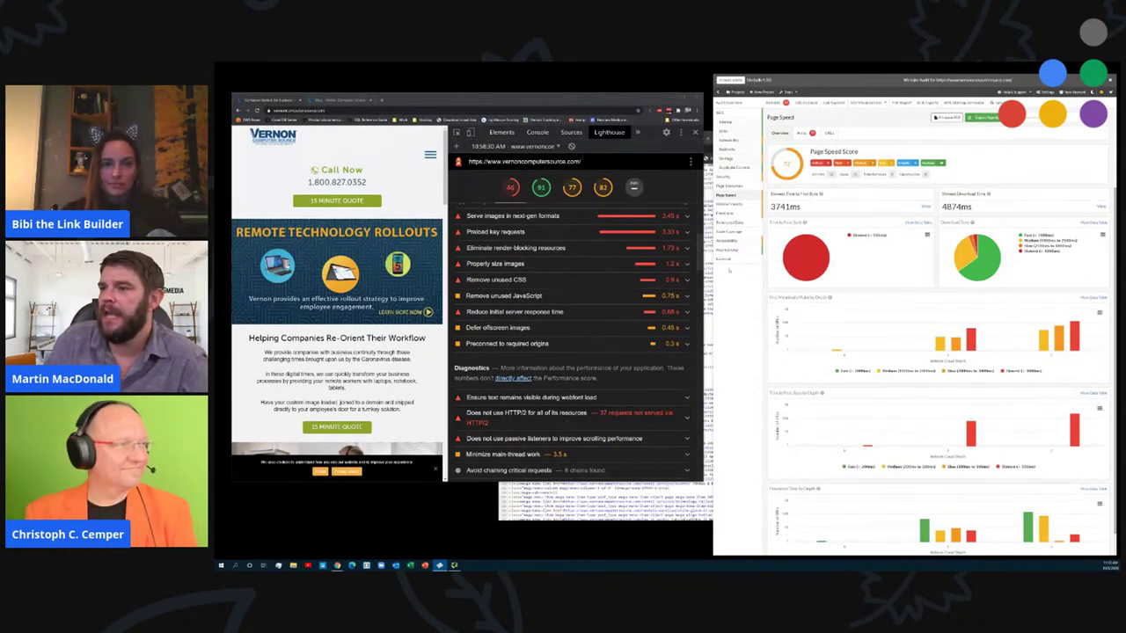
- Open the Mobile Friendly report in the Sitebulb audit and review the remaining Lighthouse diagnostics and Accessibility findings
left_click(743, 205)
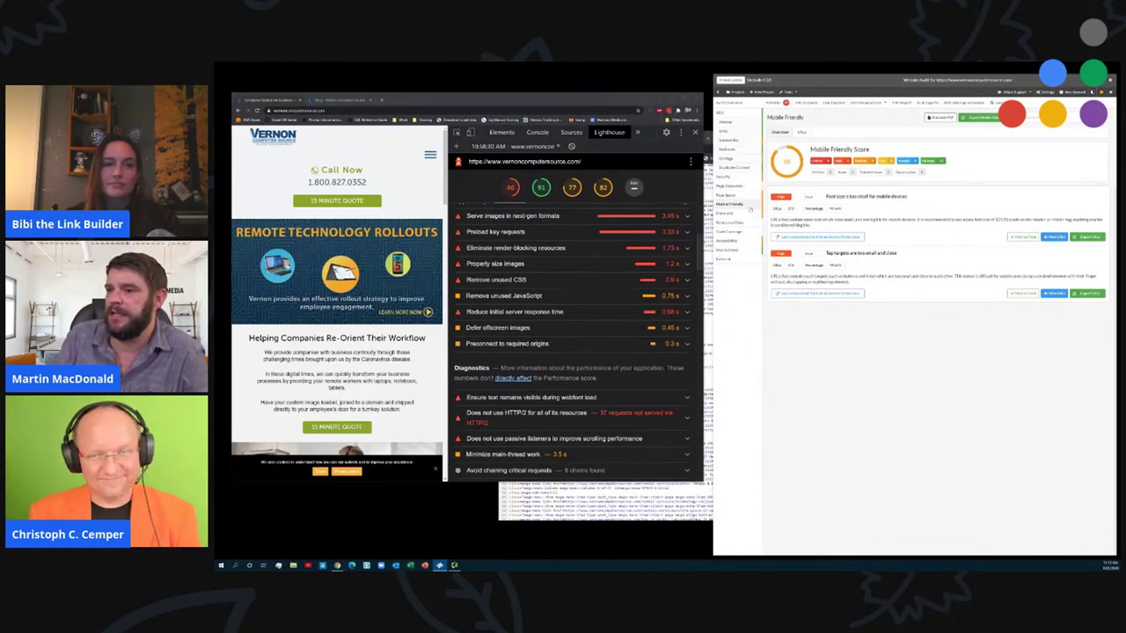
scroll(589, 323, "down", 5)
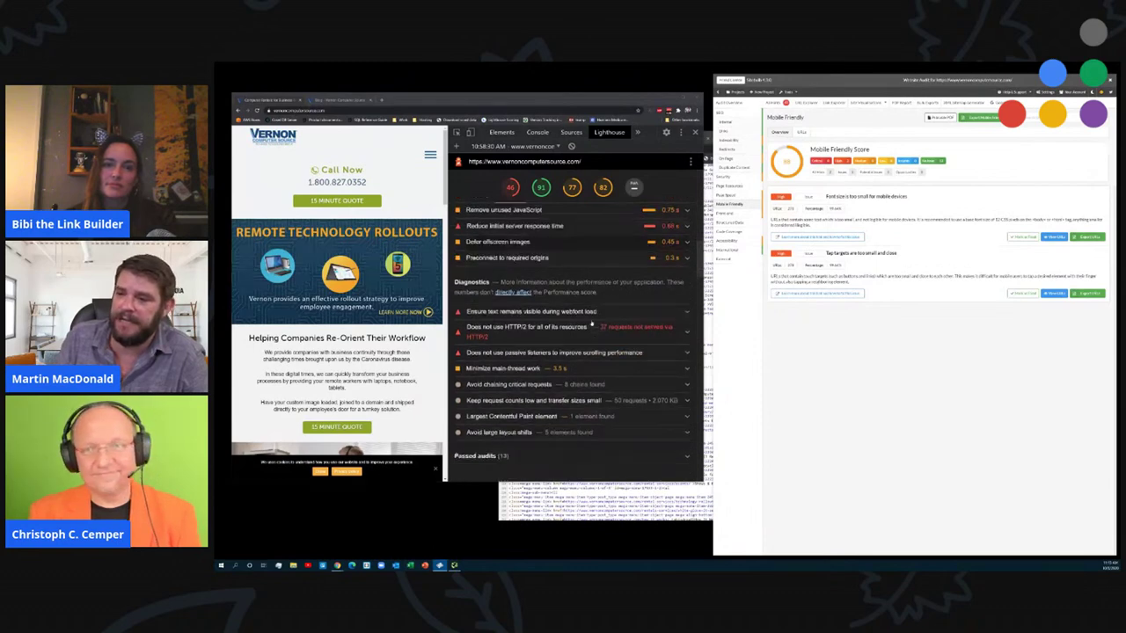
scroll(592, 324, "down", 6)
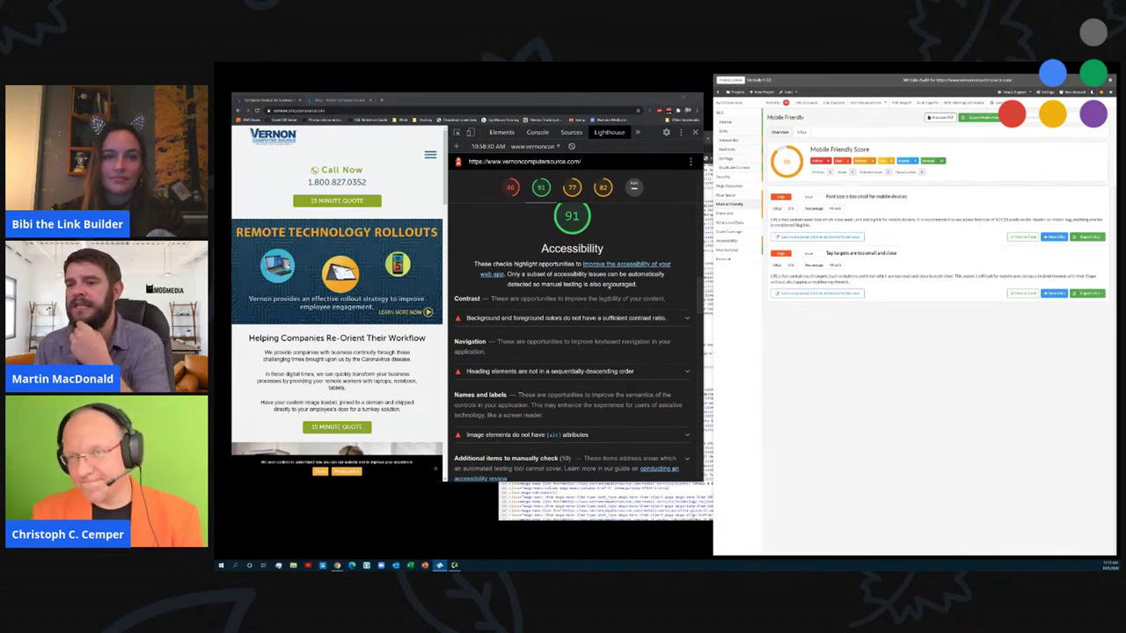
scroll(621, 286, "down", 2)
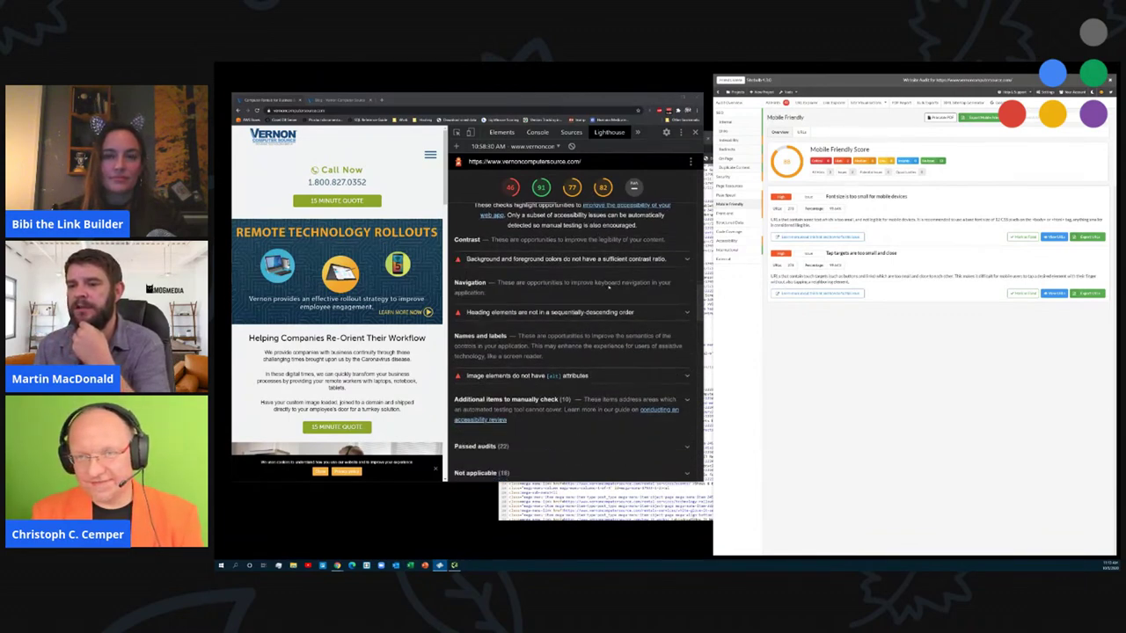
scroll(609, 286, "down", 3)
scroll(608, 287, "down", 1)
scroll(608, 287, "up", 2)
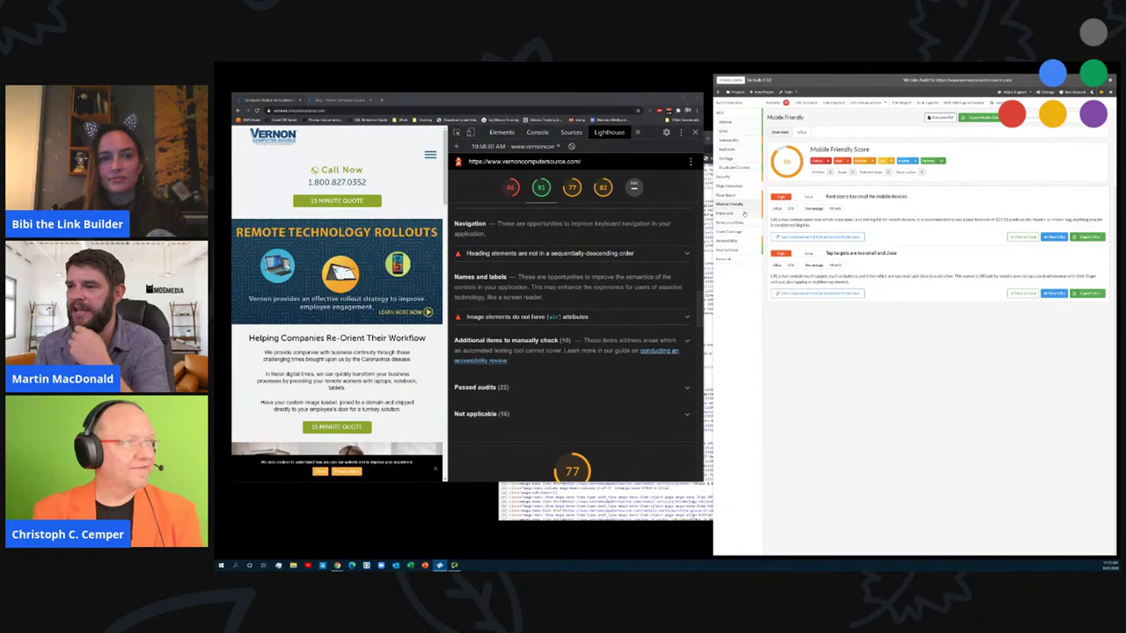
- Open the Front-end report in the Sitebulb audit and return to the performance opportunities and diagnostics in Lighthouse
left_click(744, 213)
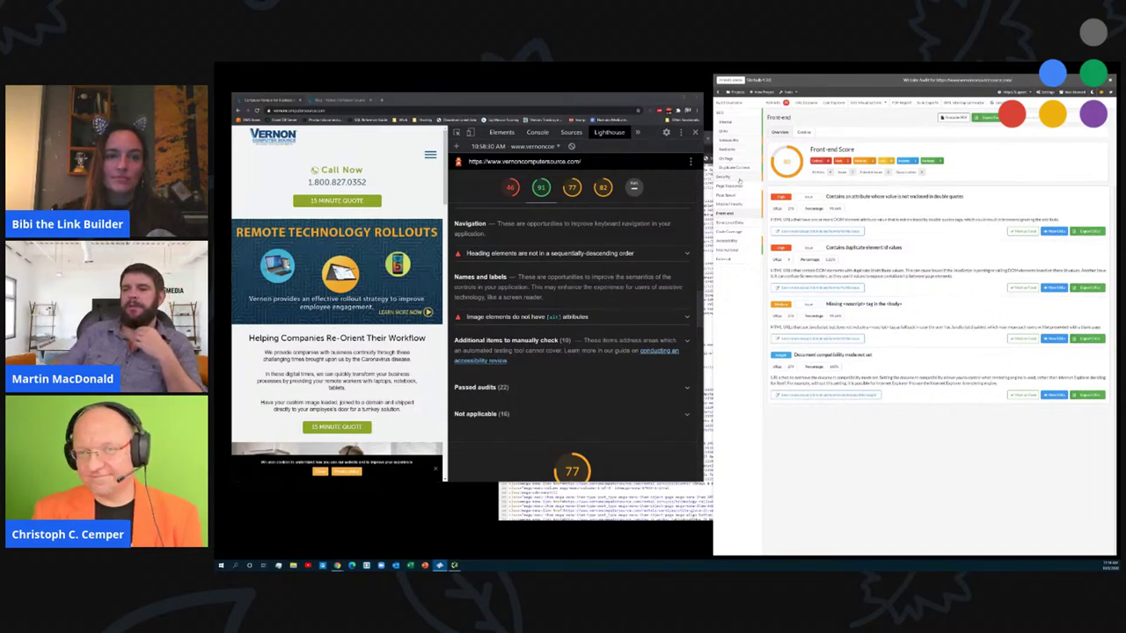
scroll(519, 264, "up", 15)
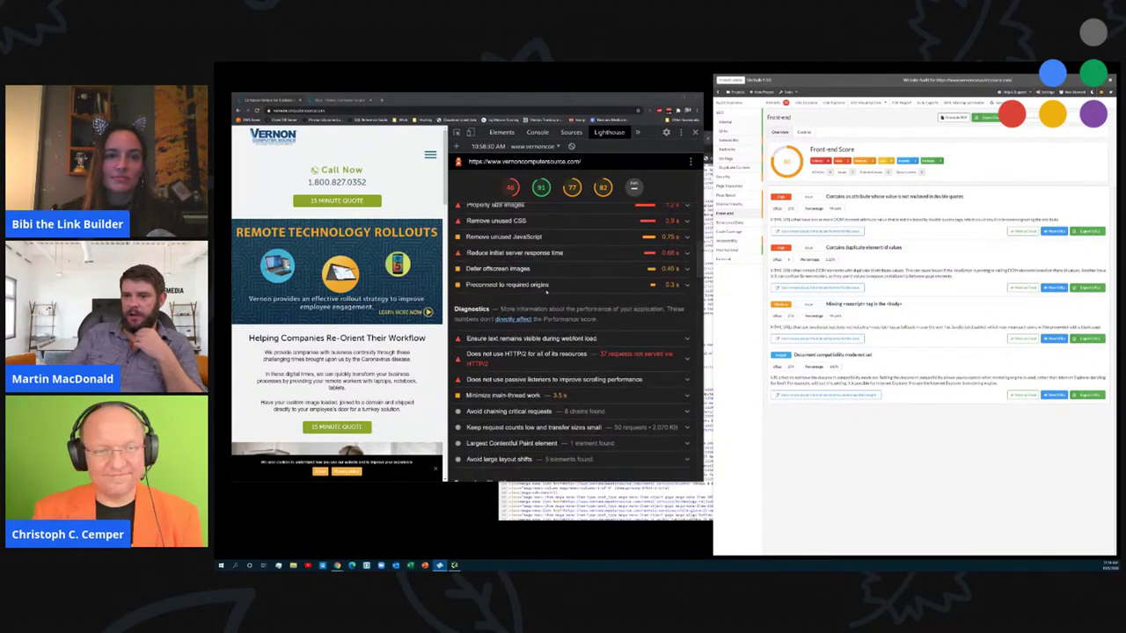
- Switch to Polypane and close the cookie notice in the second and third mobile viewport previews of the homepage
scroll(546, 291, "down", 2)
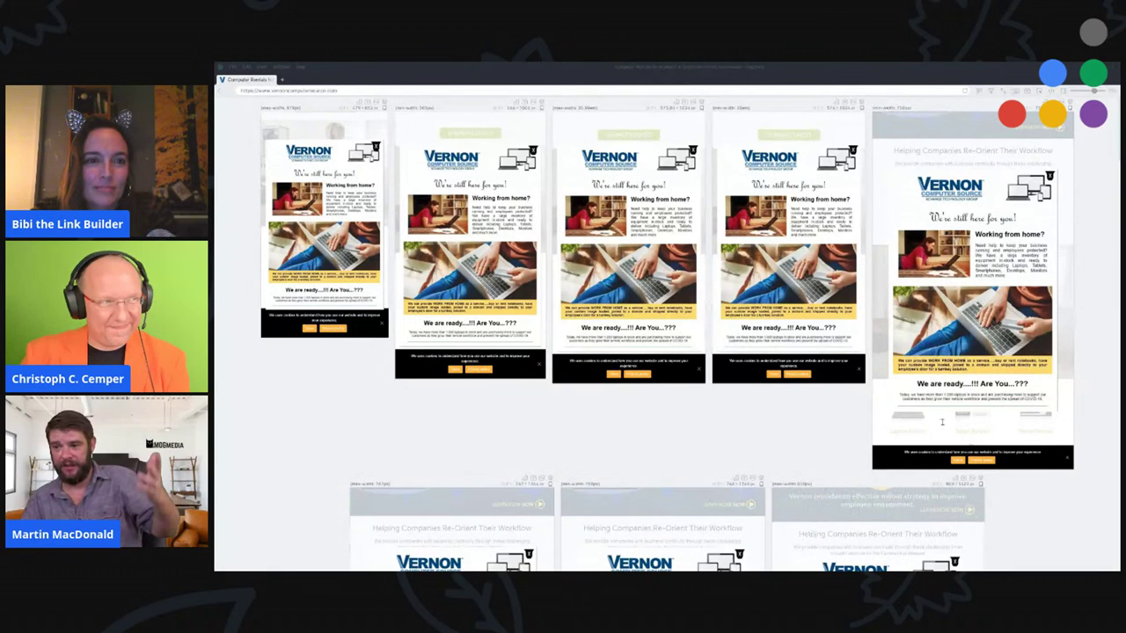
left_click(1096, 355)
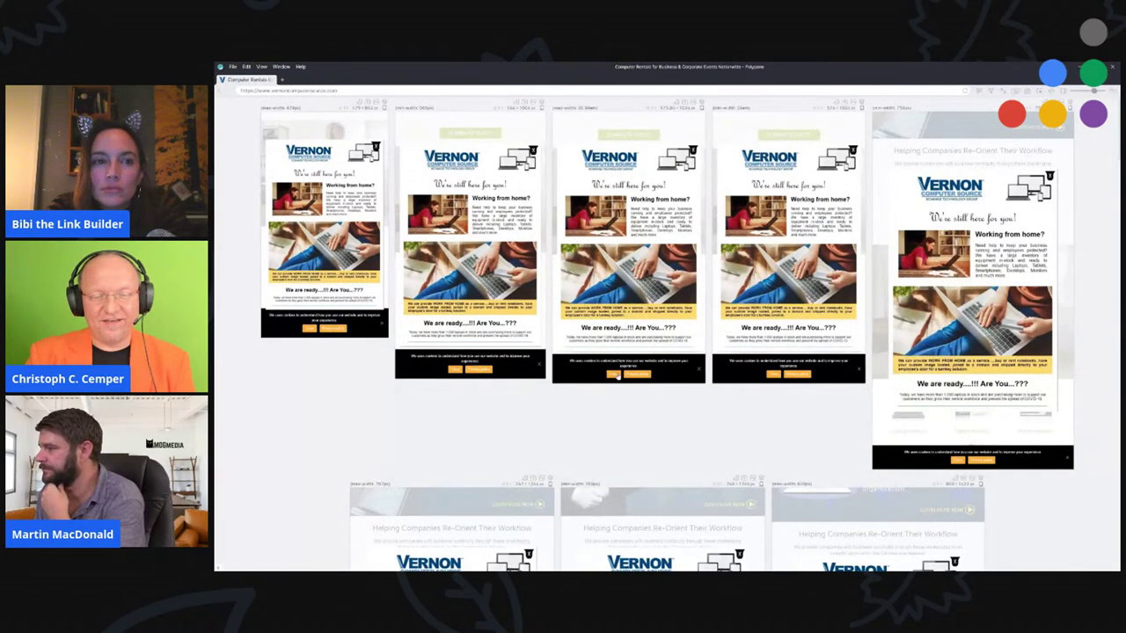
left_click(457, 369)
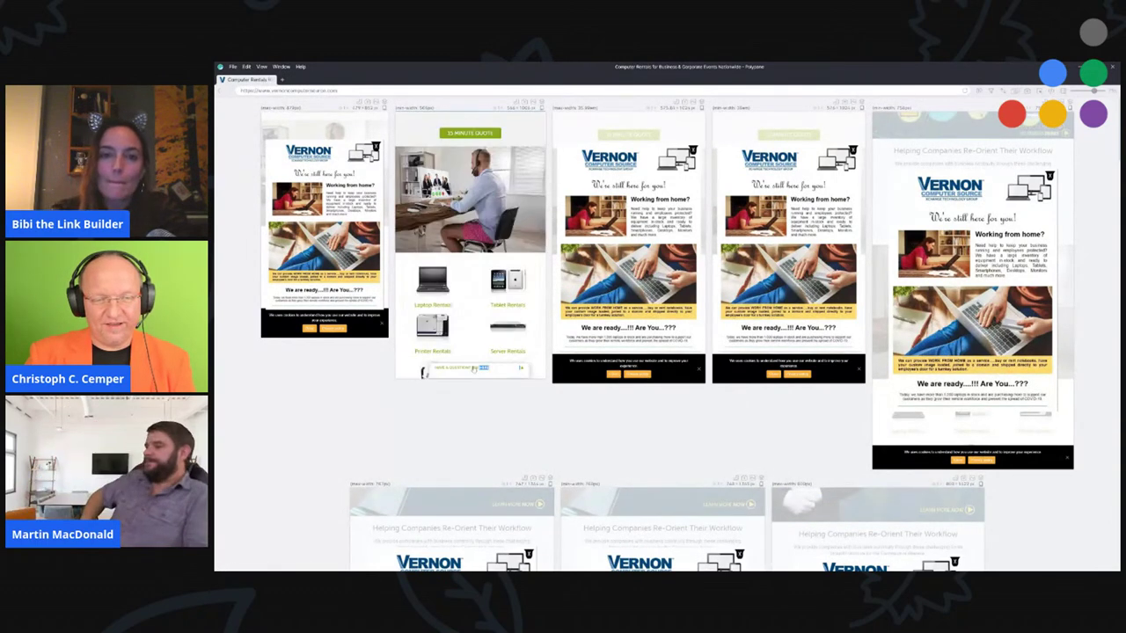
left_click(621, 374)
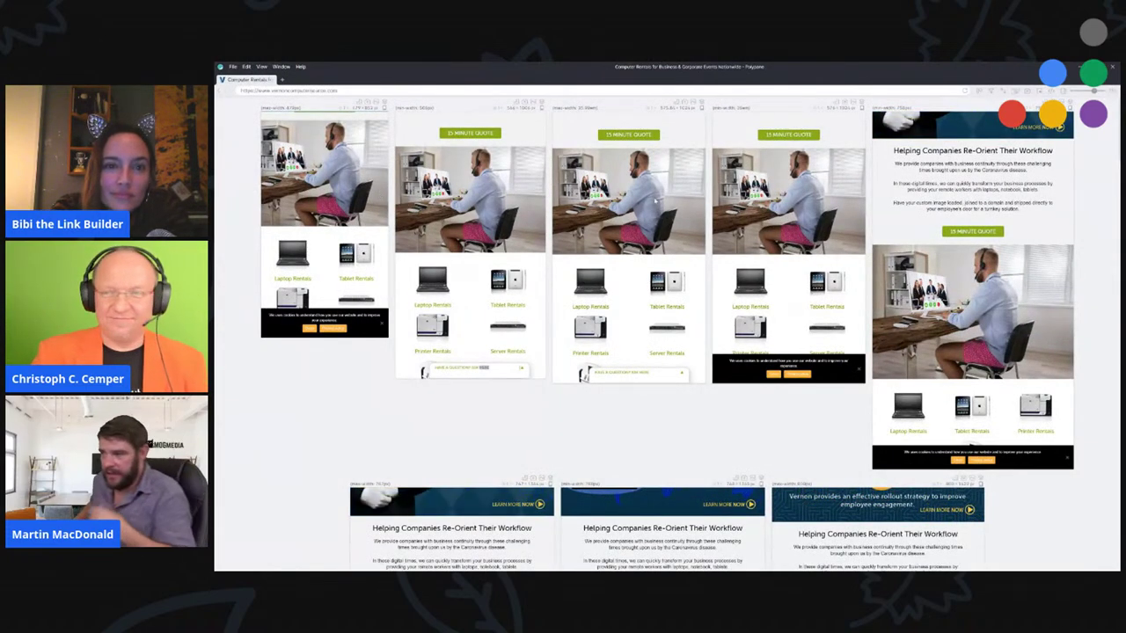
- Compare the homepage's layout, sliders, rental categories and footer across all viewport previews, from the narrowest mobile width to the widest desktop
scroll(237, 195, "up", 2)
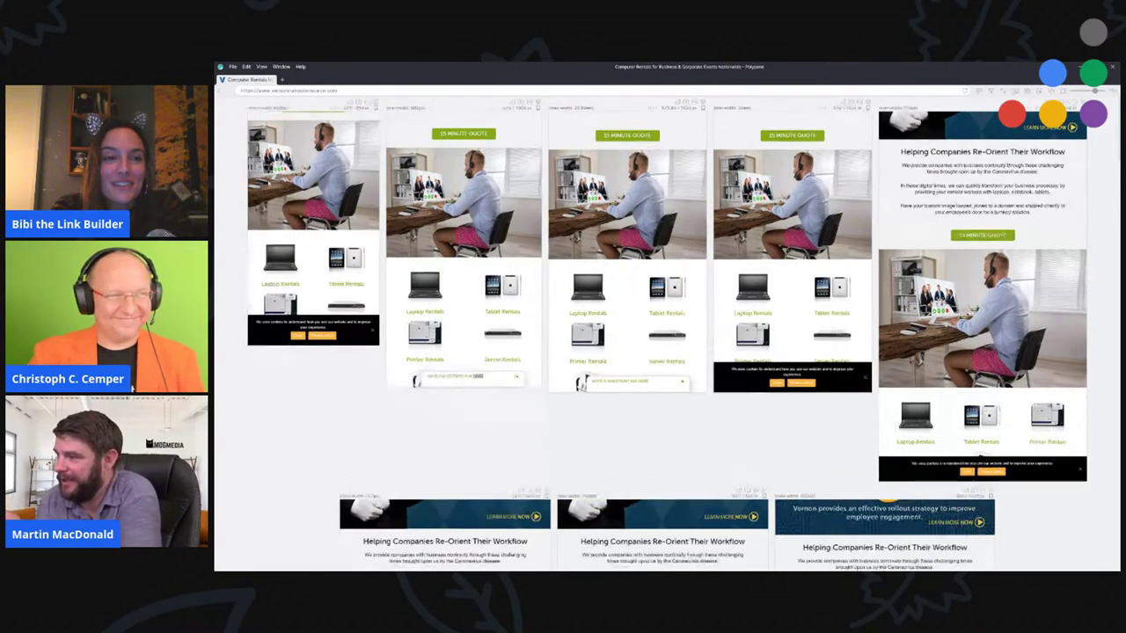
scroll(669, 308, "up", 5)
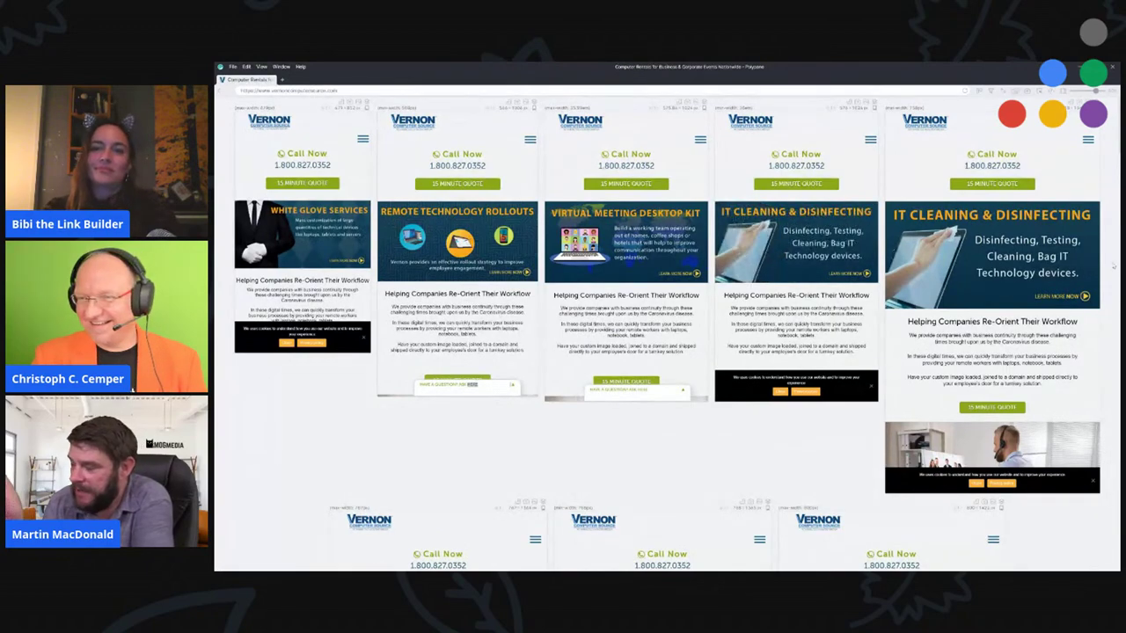
scroll(1113, 265, "down", 10)
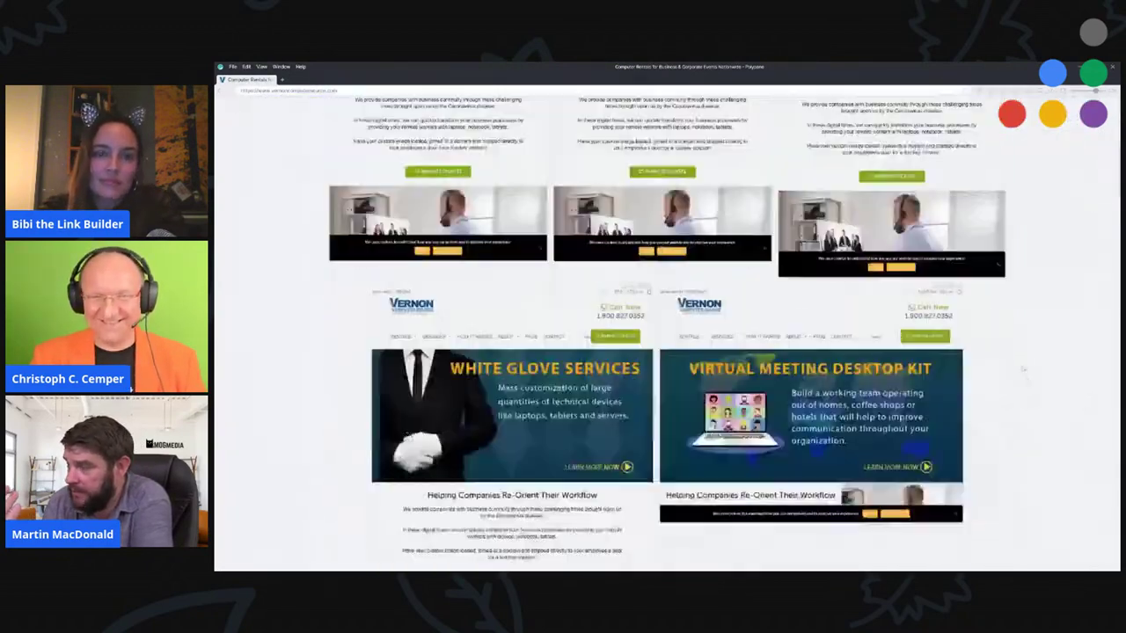
scroll(668, 334, "up", 5)
scroll(660, 395, "down", 4)
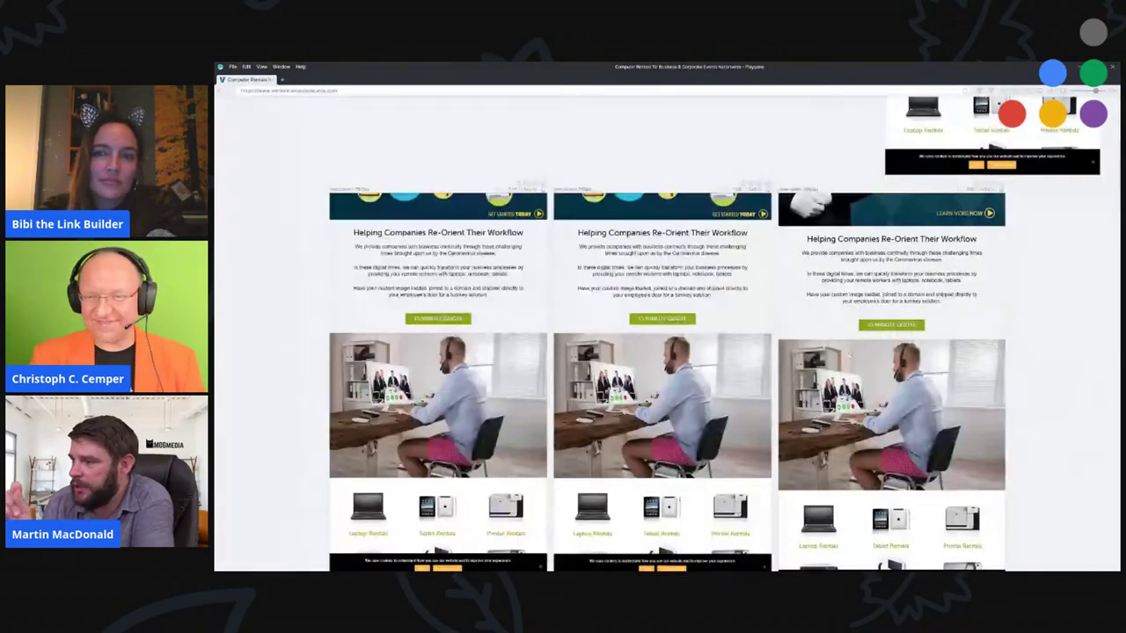
scroll(993, 376, "down", 10)
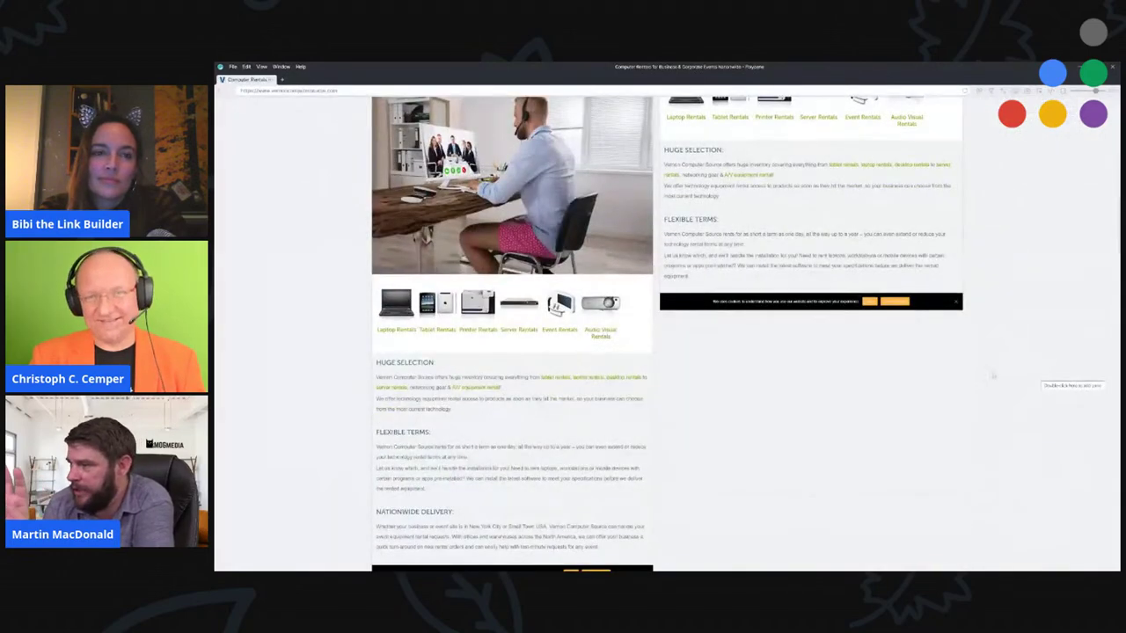
scroll(897, 231, "down", 5)
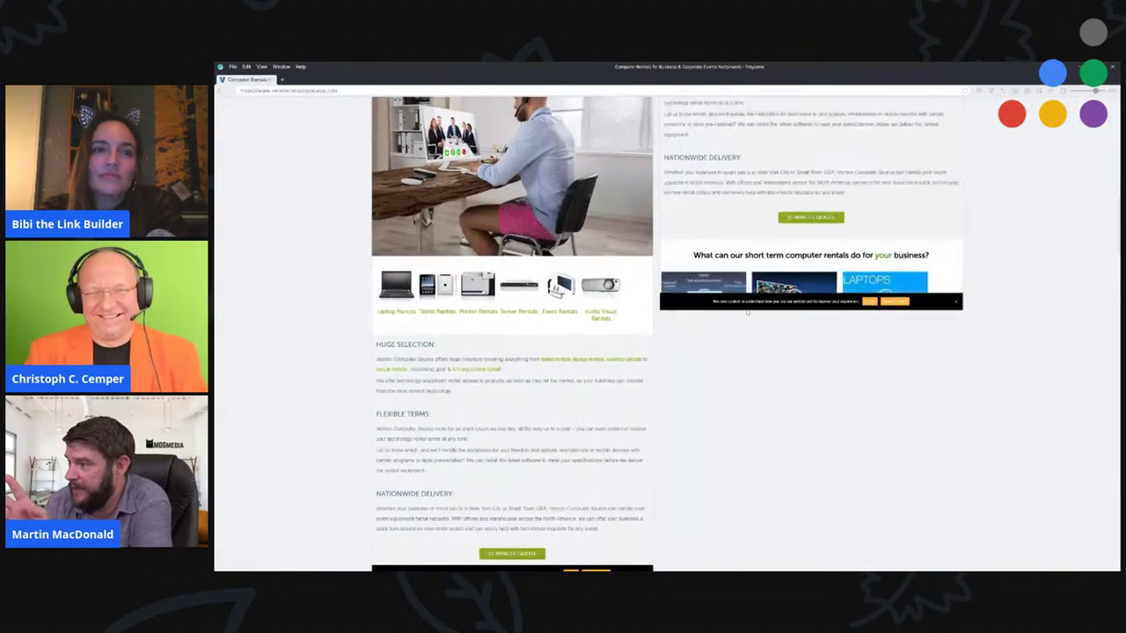
scroll(897, 230, "down", 10)
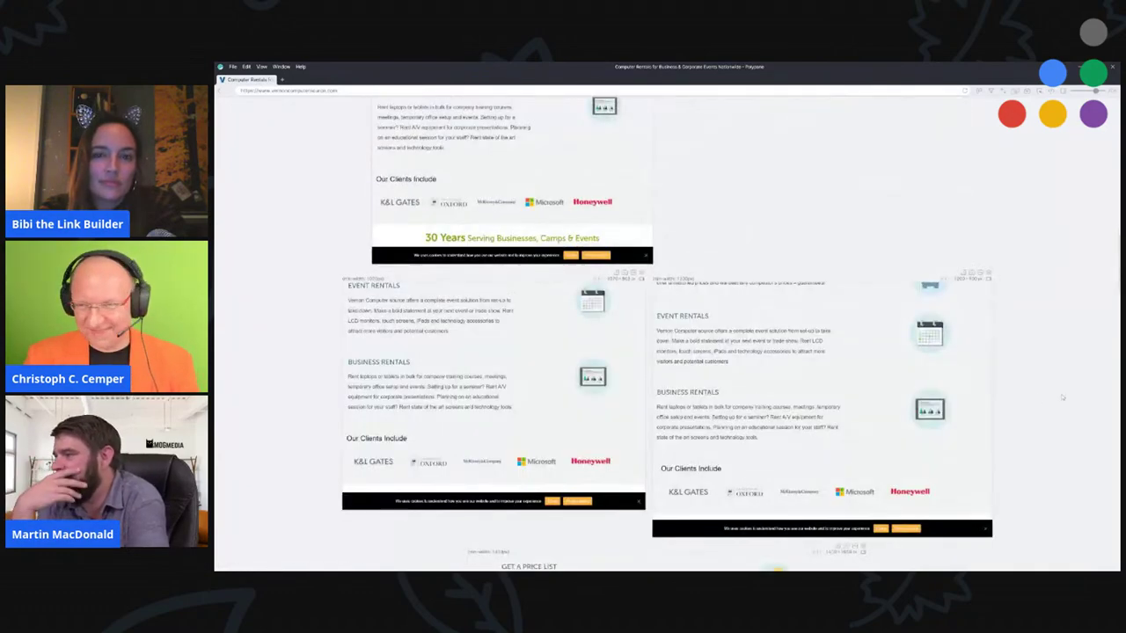
scroll(1048, 398, "down", 10)
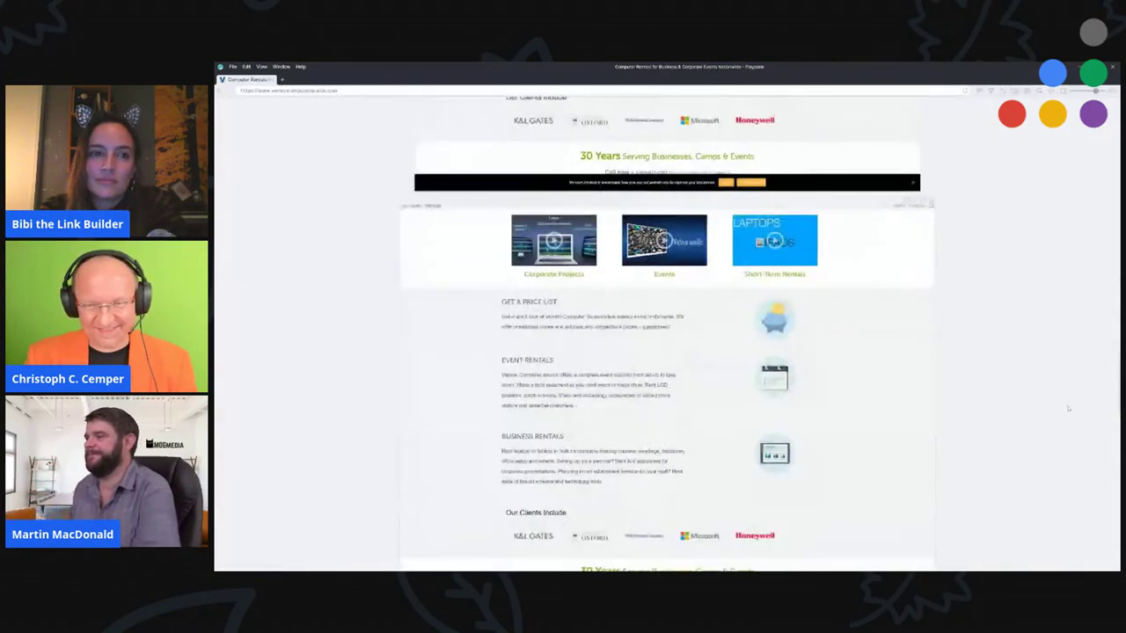
scroll(1068, 408, "down", 10)
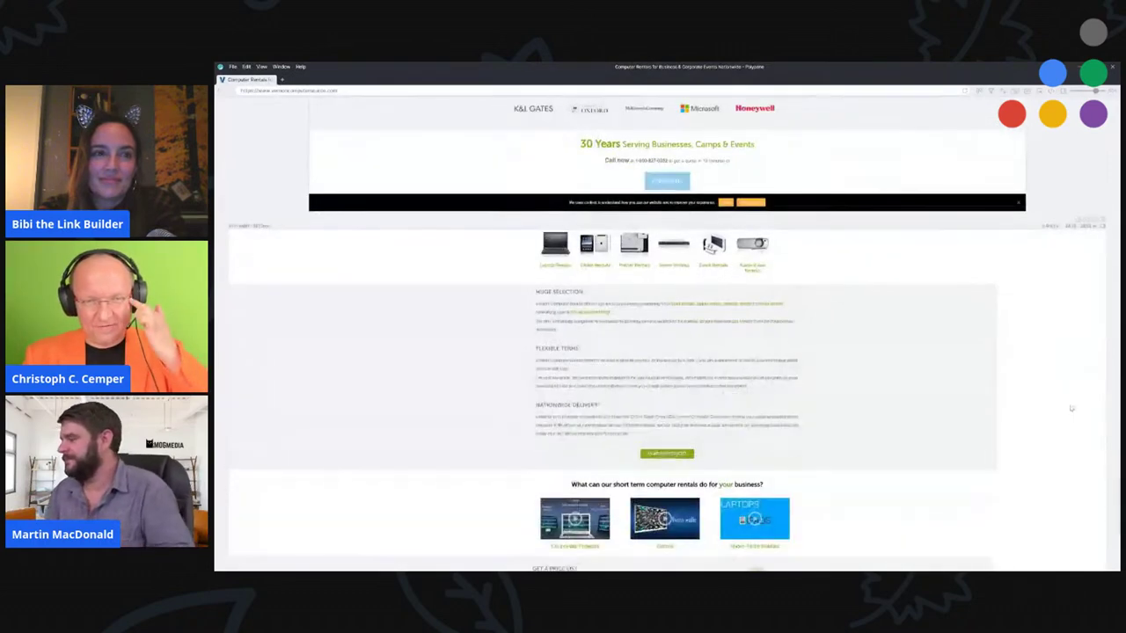
scroll(1071, 408, "down", 2)
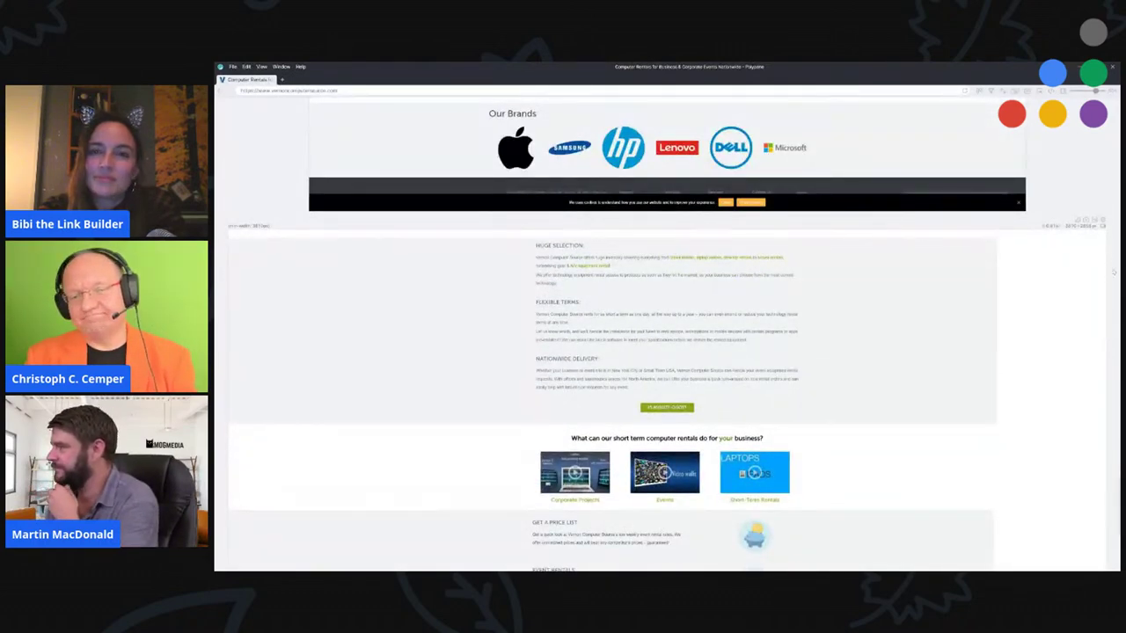
scroll(1113, 273, "down", 8)
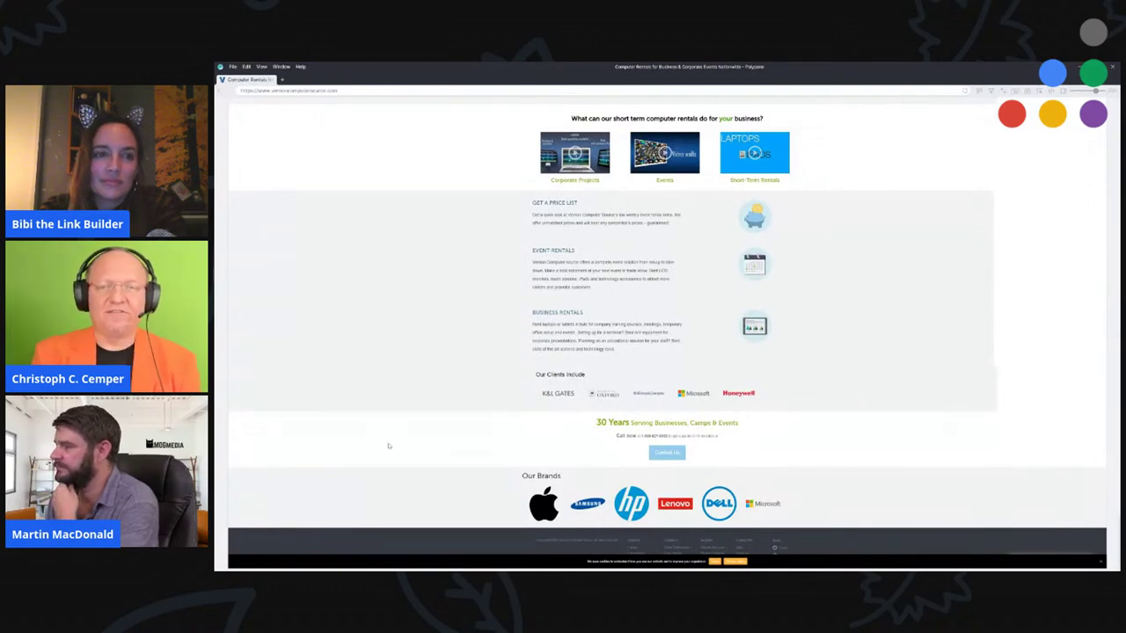
scroll(388, 446, "up", 4)
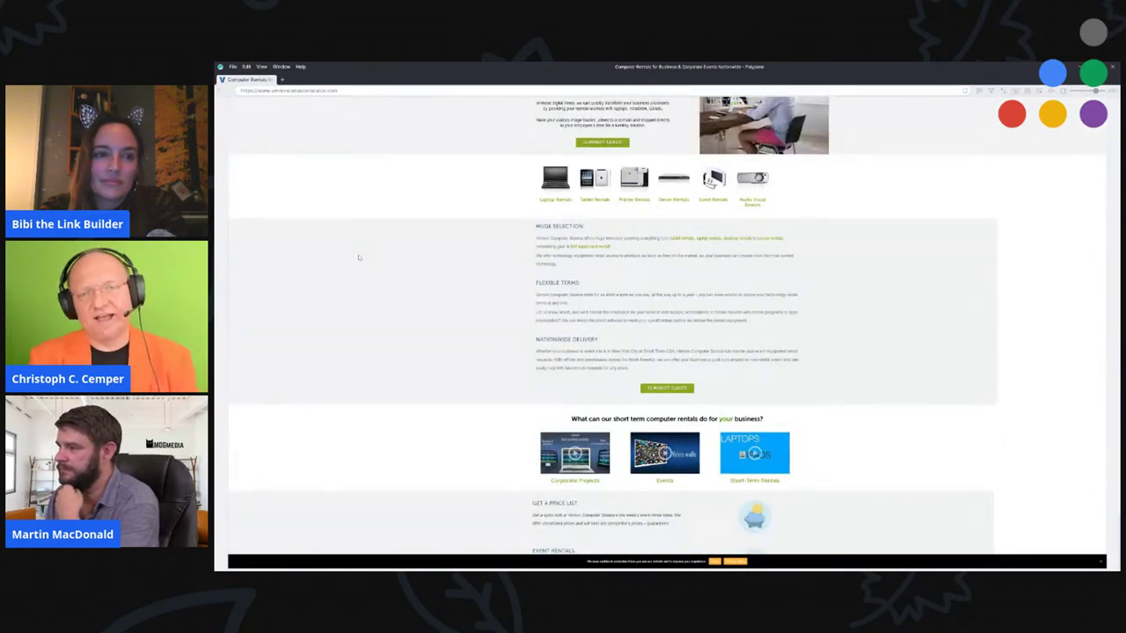
- Return to the first mobile preview and examine the responsive layouts again down to the client and brand logos on desktop
key("ctrl+shift+f")
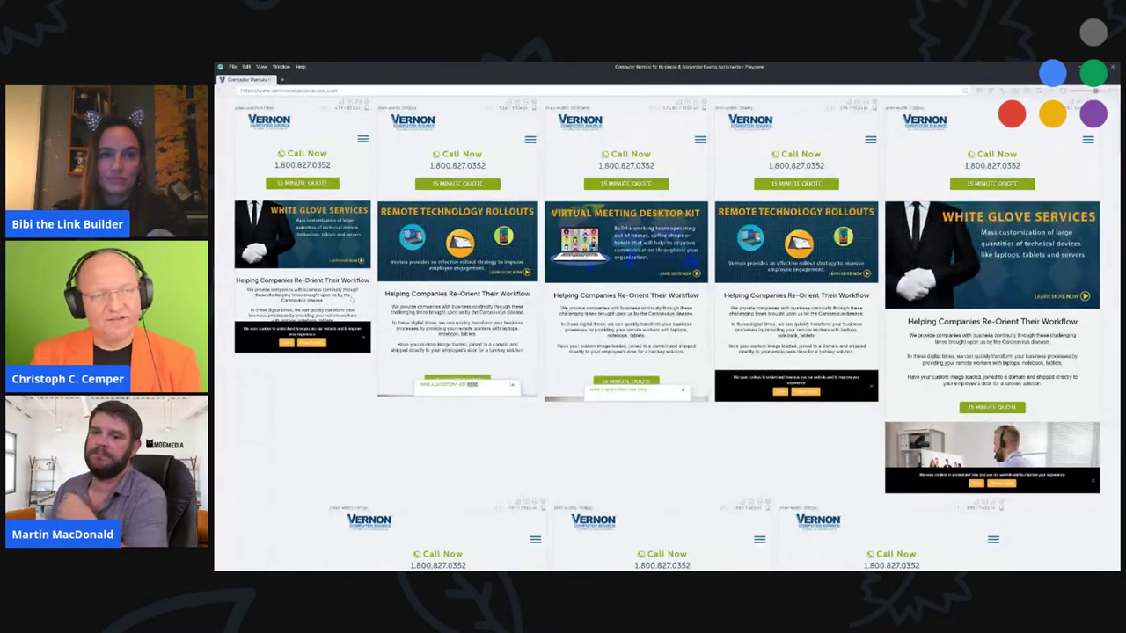
scroll(482, 489, "down", 1)
scroll(483, 489, "down", 10)
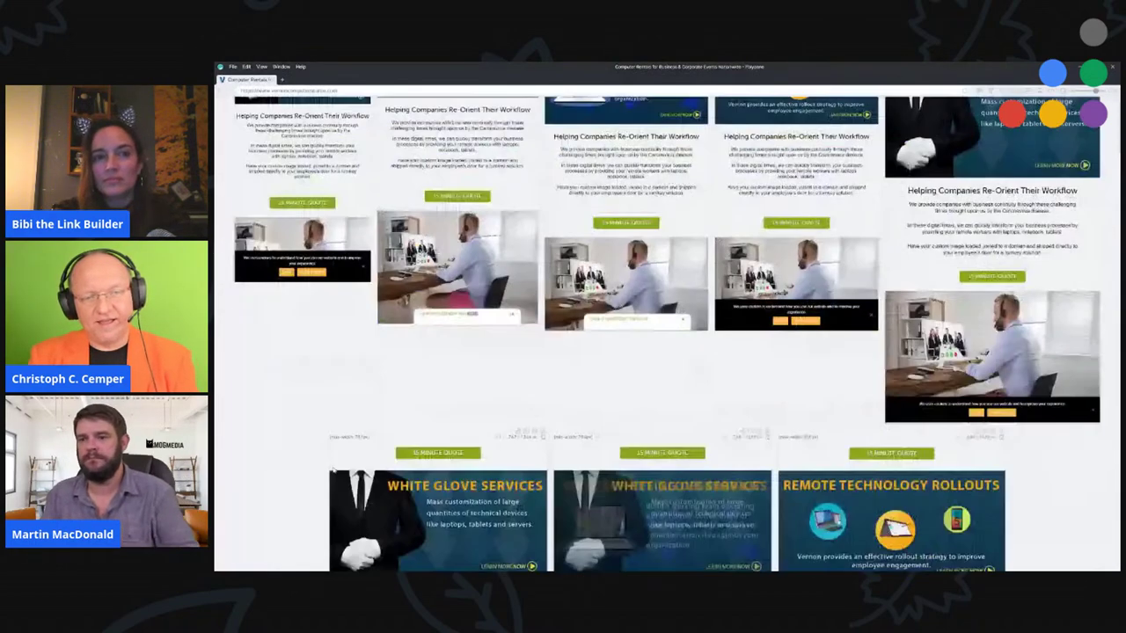
scroll(298, 471, "down", 3)
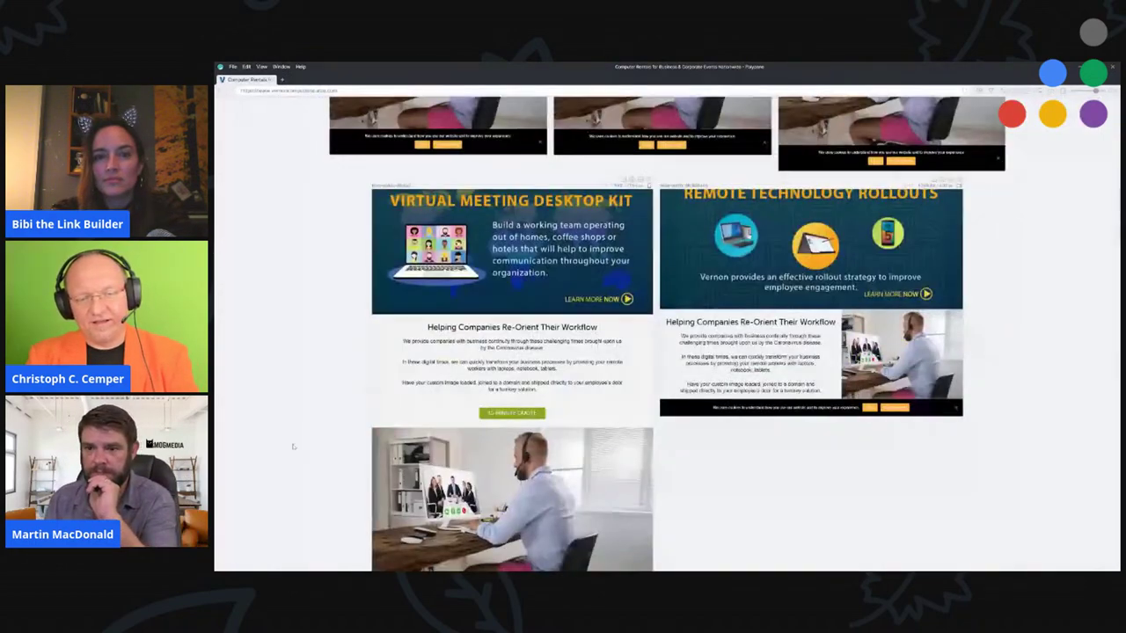
scroll(294, 447, "down", 3)
scroll(294, 435, "down", 10)
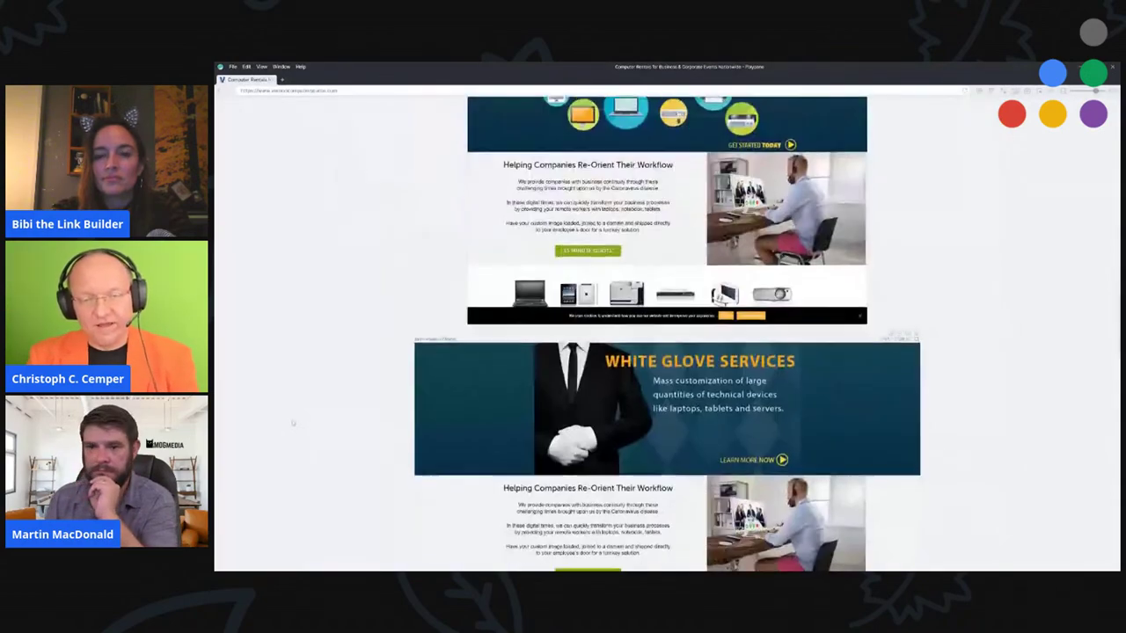
scroll(502, 396, "down", 10)
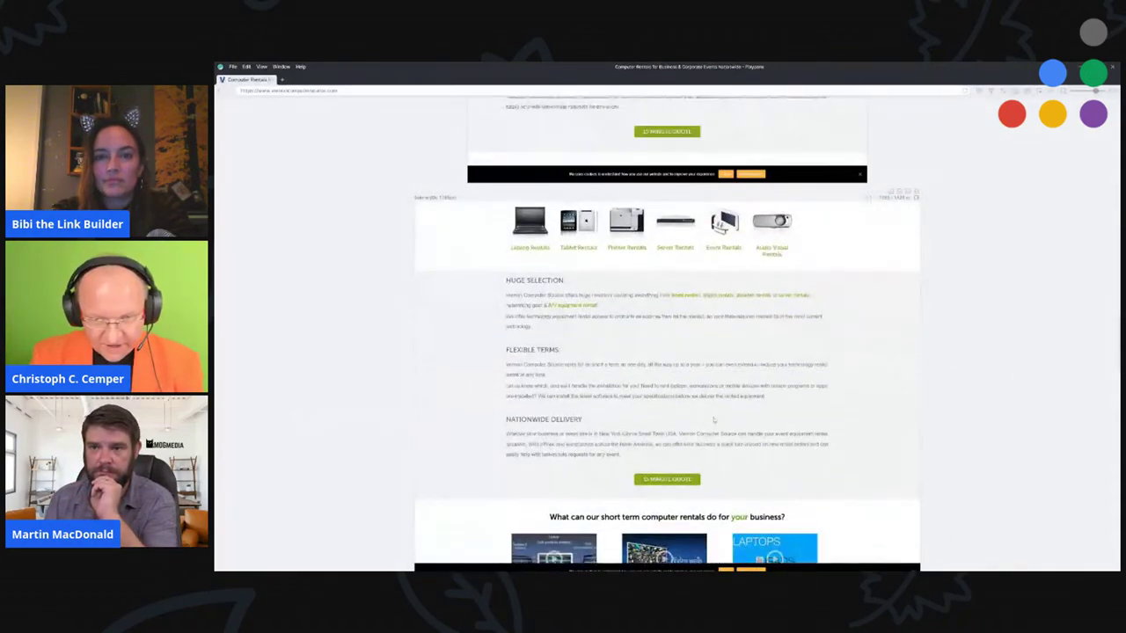
scroll(888, 427, "down", 3)
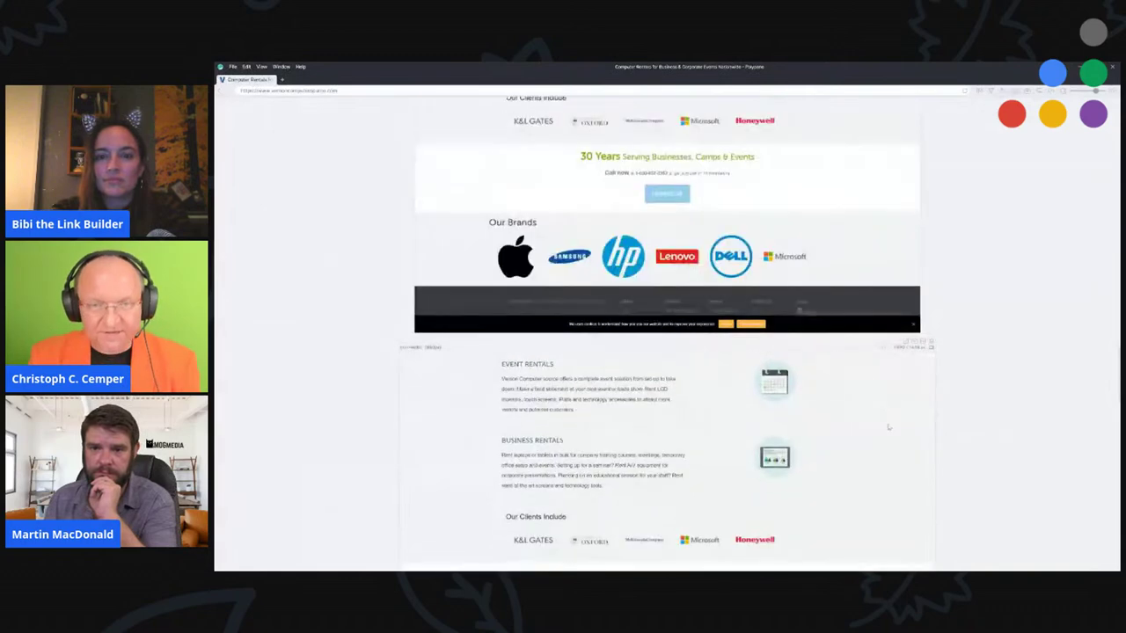
scroll(1044, 382, "down", 4)
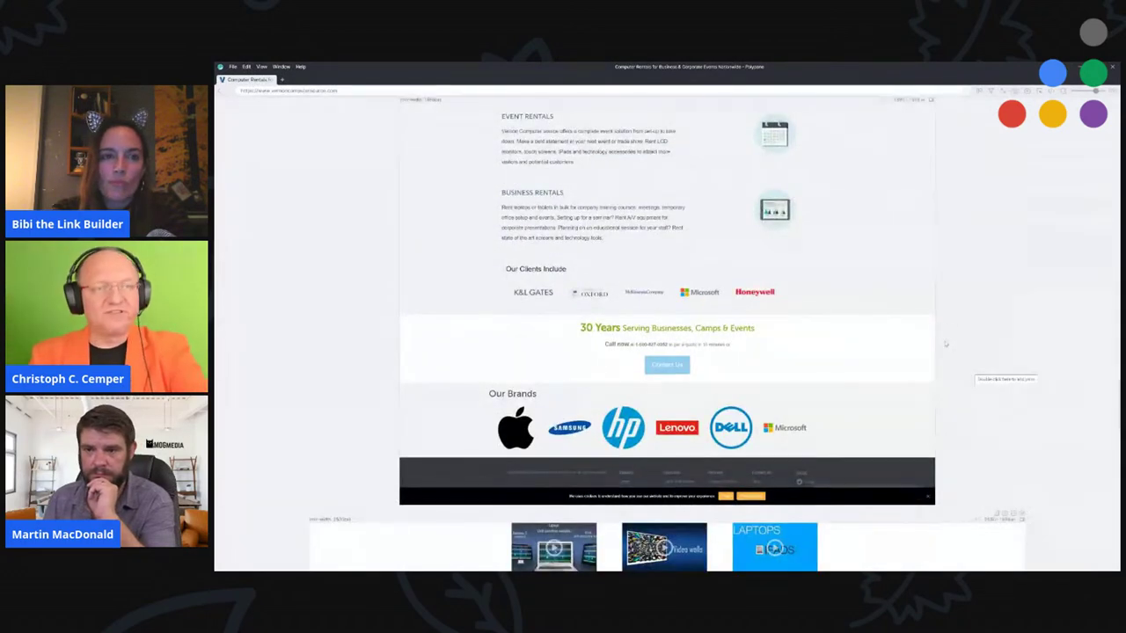
- Switch to the Chrome window with the live Vernon homepage and review its content down to the footer
key("alt+Tab")
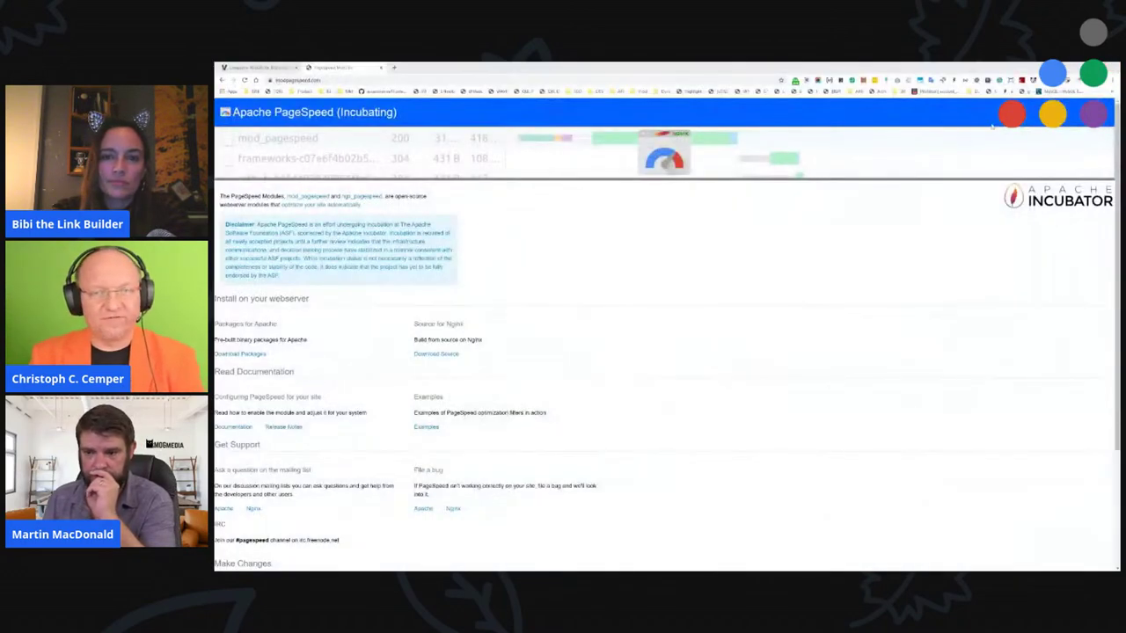
key("ctrl+shift+Tab")
scroll(413, 366, "down", 5)
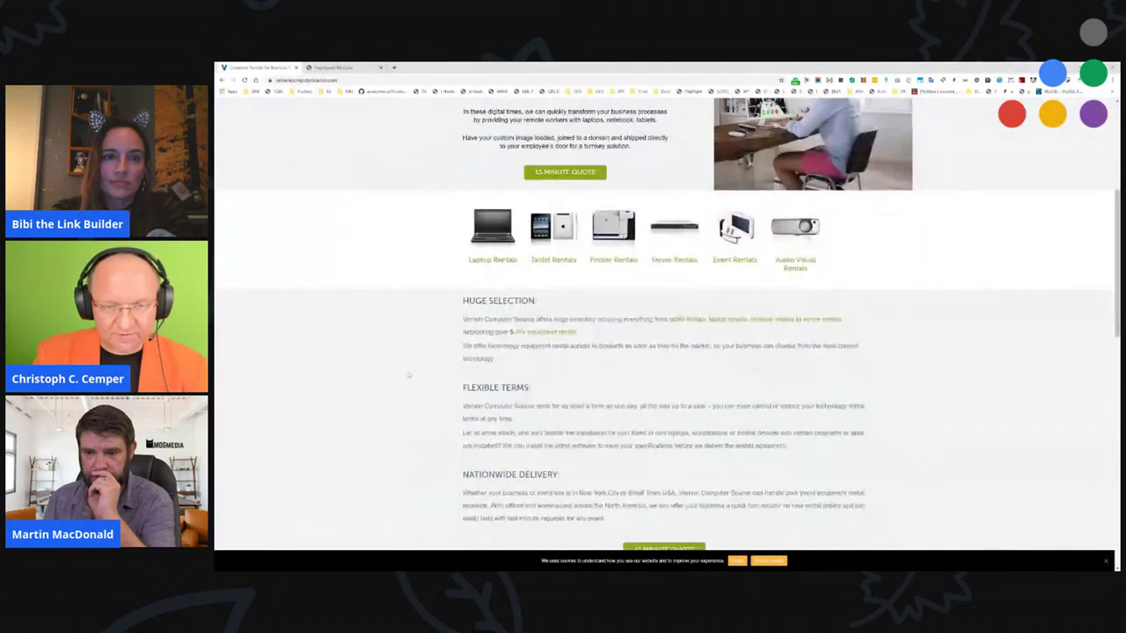
scroll(414, 366, "down", 10)
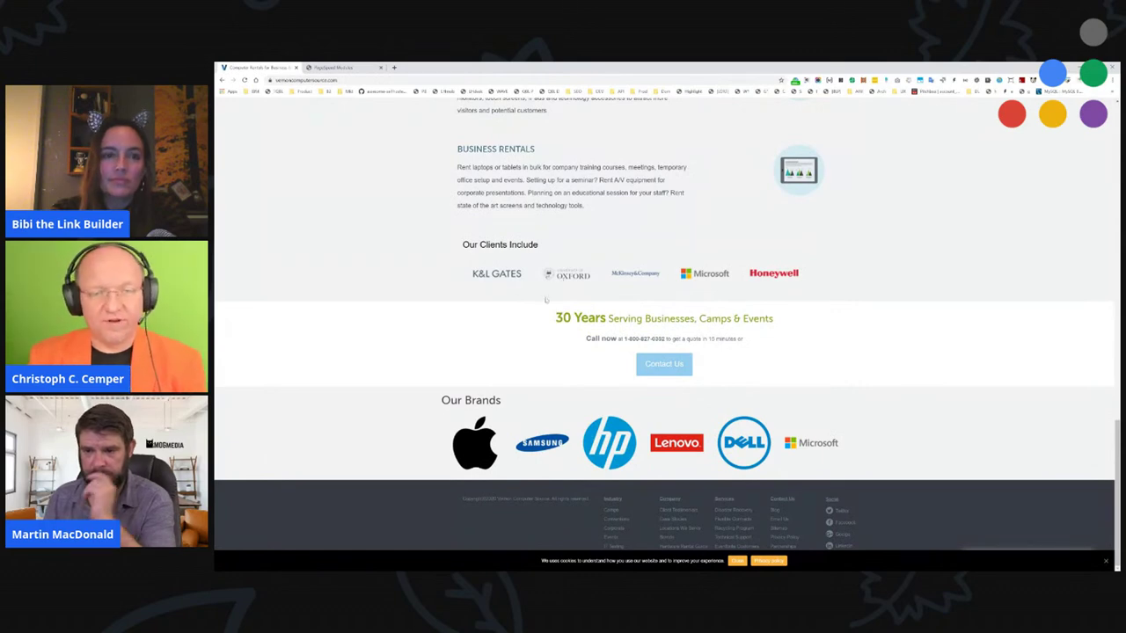
- Enlarge the homepage in the browser to inspect the sharpness of the client logos and nearby text
key("ctrl+0")
key("ctrl+minus")
scroll(580, 317, "up", 2)
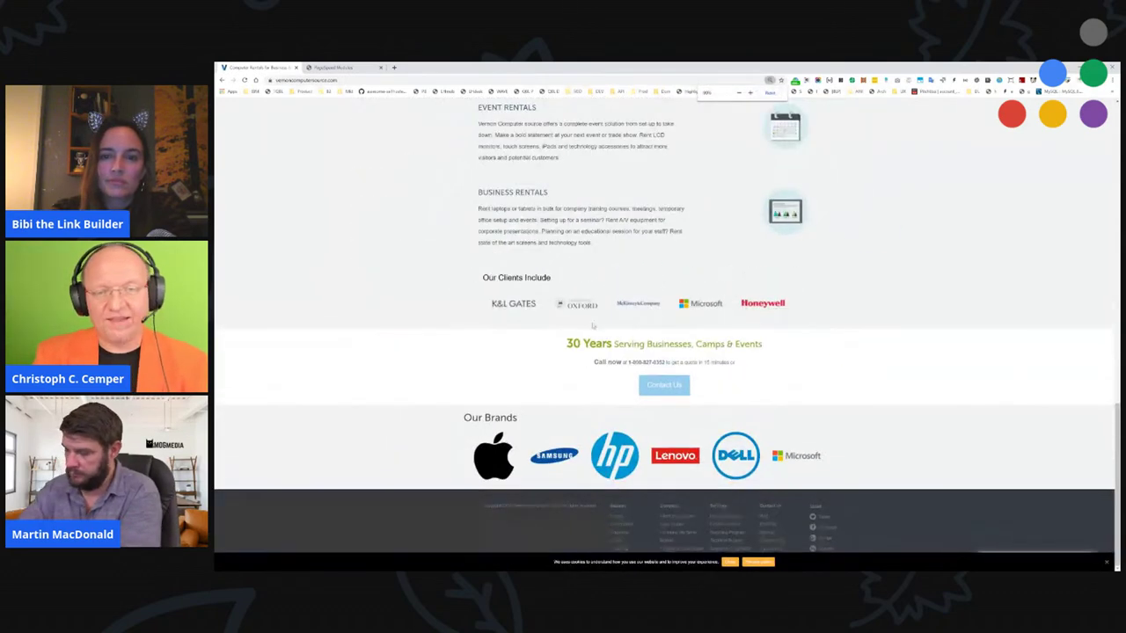
key("ctrl+plus")
key("ctrl+plus")
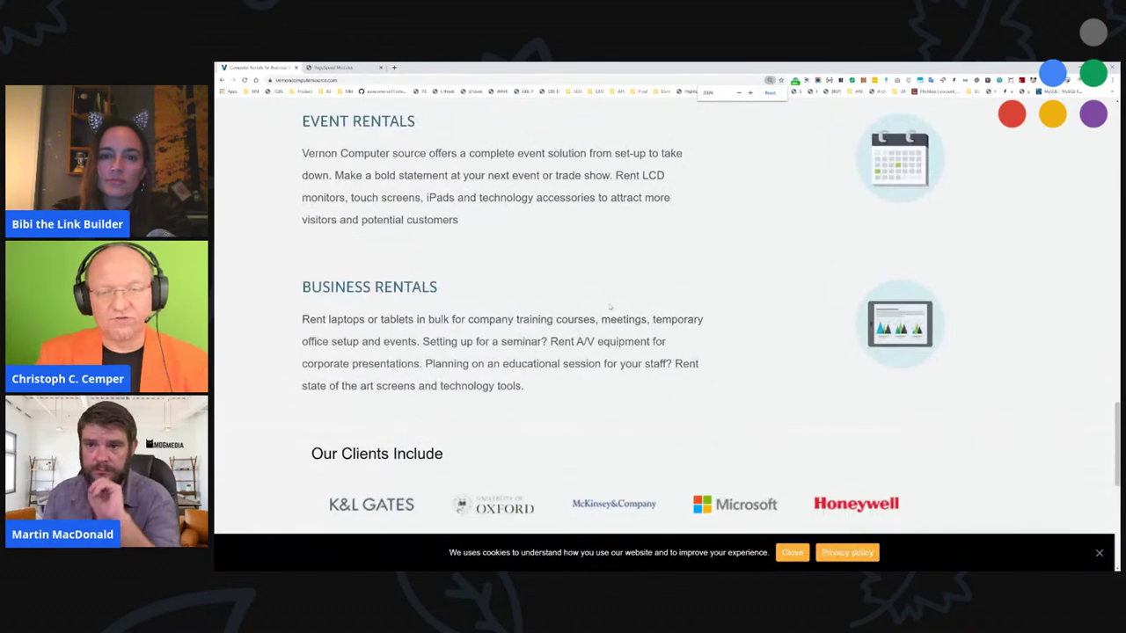
key("ctrl+plus")
scroll(616, 326, "down", 4)
key("ctrl+plus")
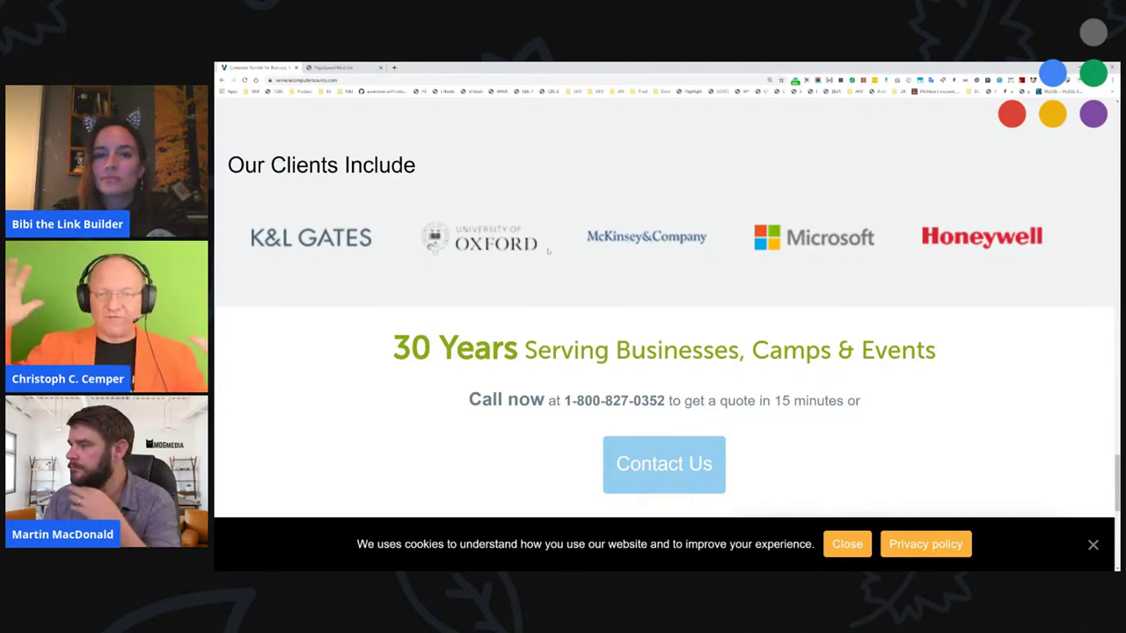
- Enlarge the page further at the video thumbnails and highlight the "Short-Term Rentals" caption to check that it is real text
scroll(606, 349, "up", 5)
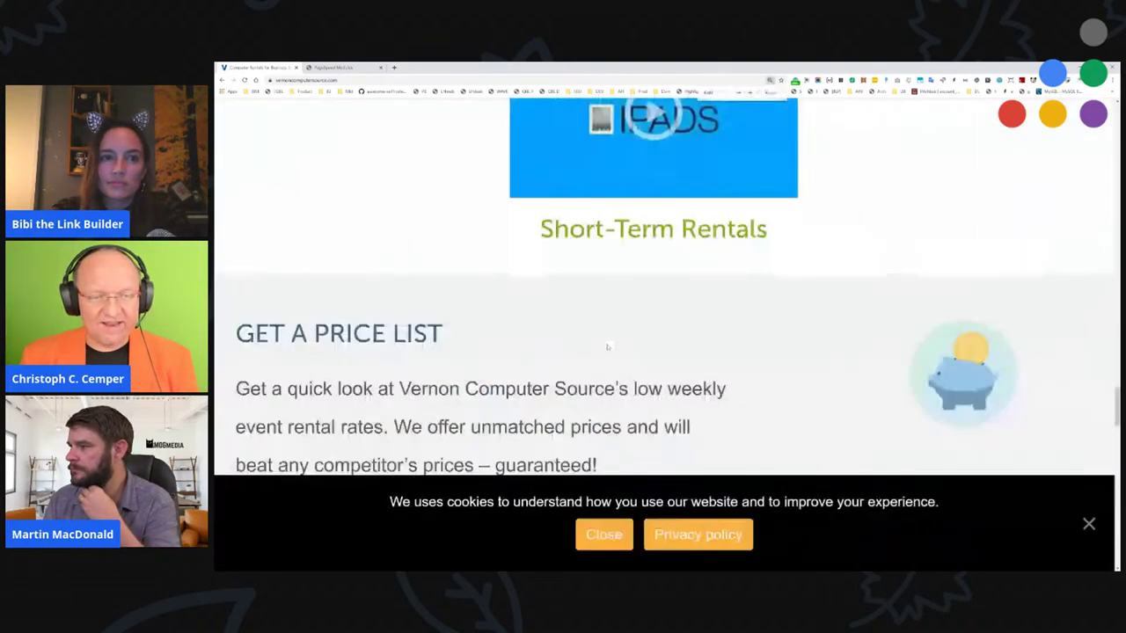
key("ctrl+plus")
key("ctrl+plus")
key("ctrl+plus")
left_click_drag(567, 252, 709, 295)
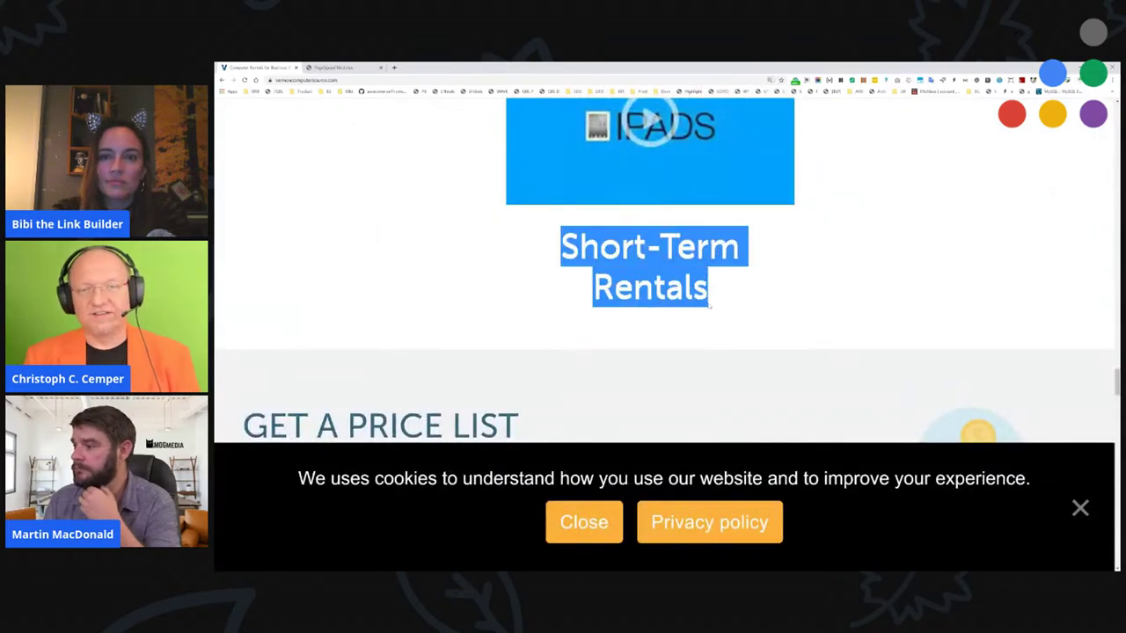
- Reset the page zoom and enlarge it again to examine the client logos, Our Brands logos and footer
scroll(807, 395, "down", 2)
scroll(806, 395, "down", 3)
key("ctrl+0")
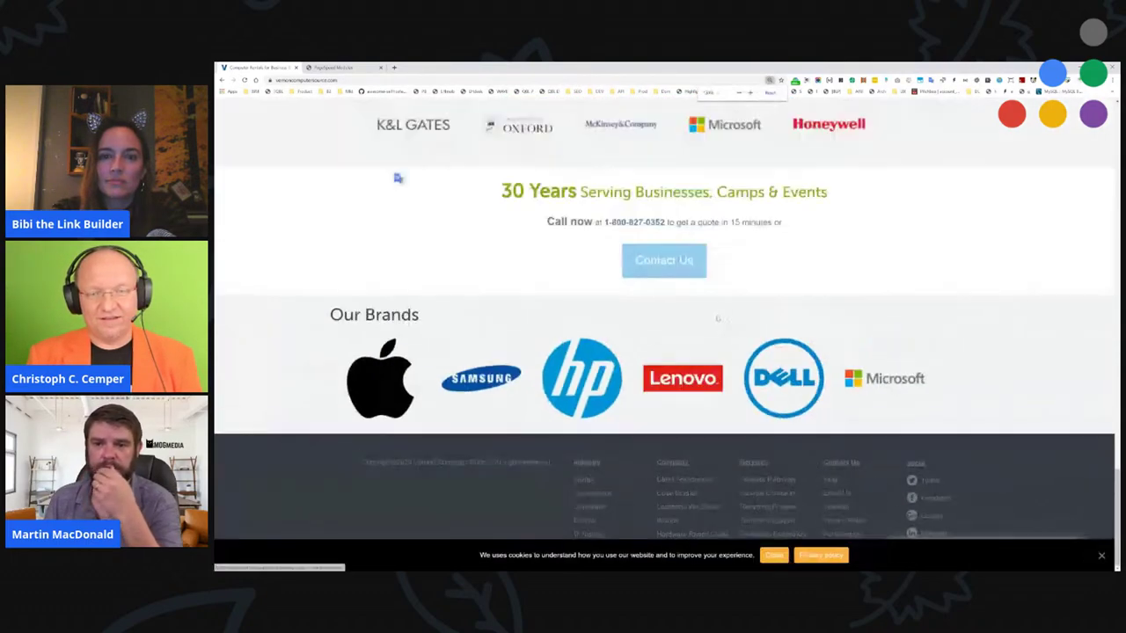
key("ctrl+plus")
key("ctrl+plus")
key("ctrl+plus")
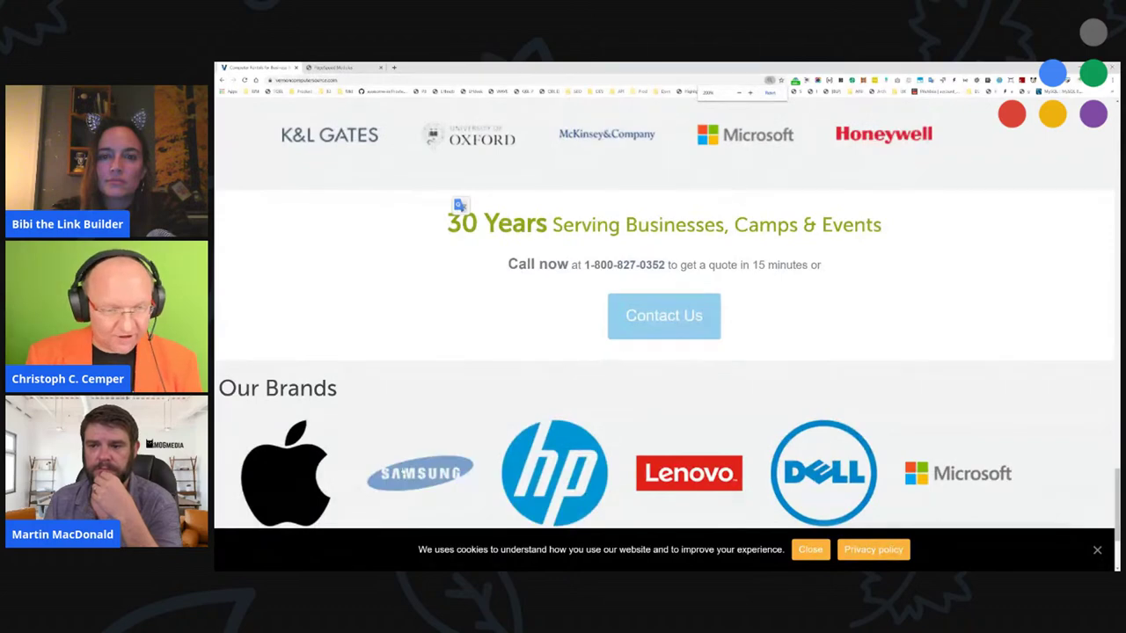
scroll(664, 334, "up", 1)
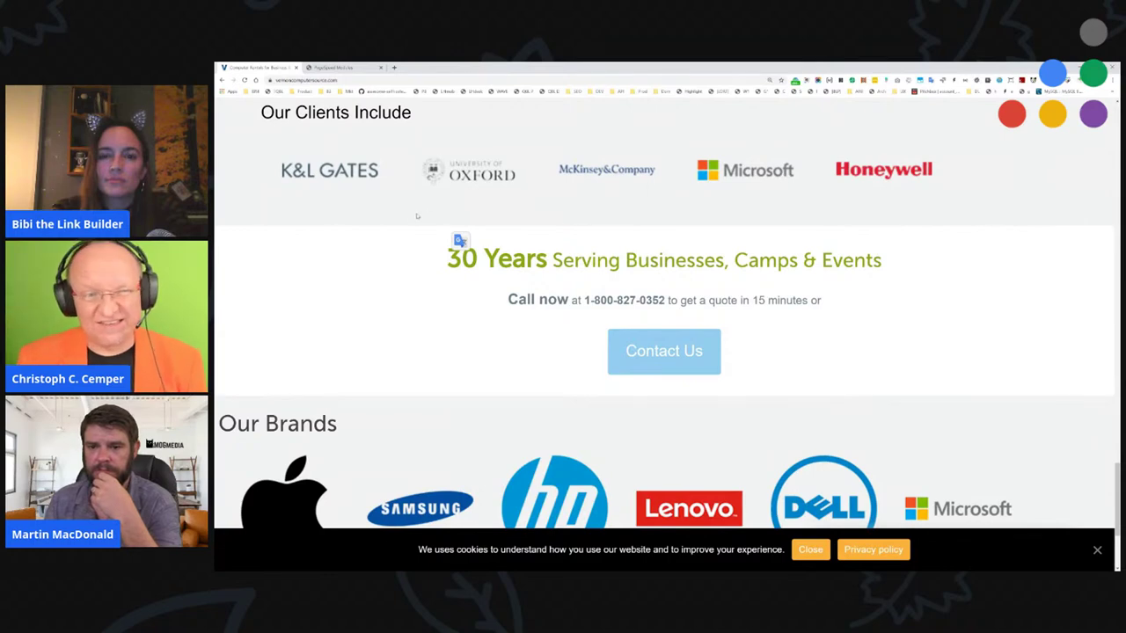
scroll(427, 216, "down", 2)
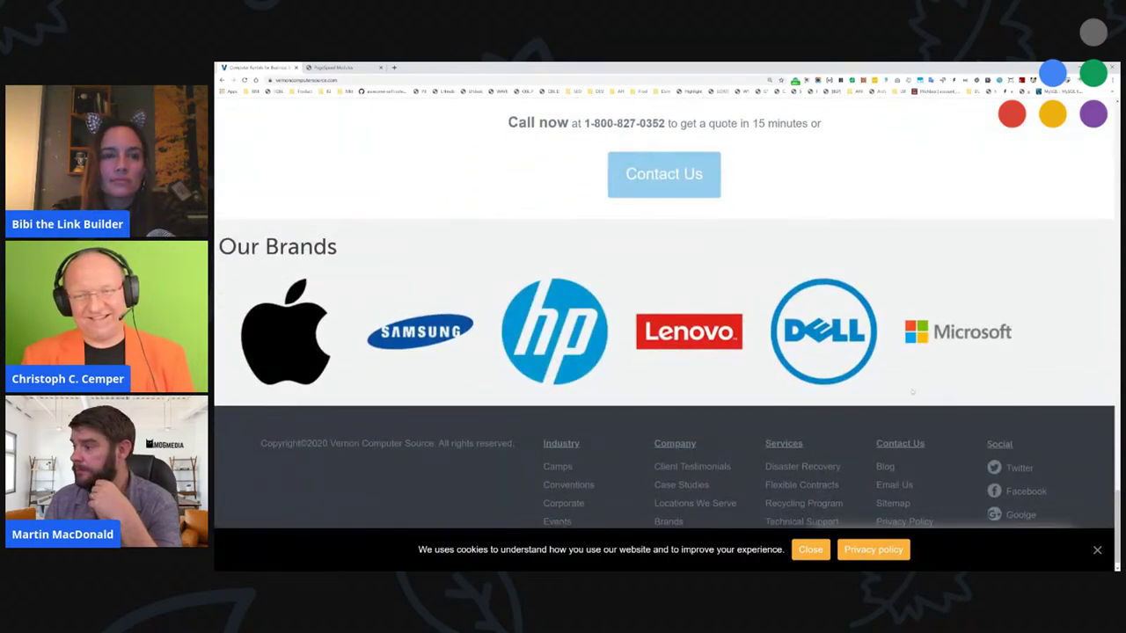
- Compare the client logos, the contact section and the Our Brands logos on the enlarged homepage
scroll(953, 393, "up", 4)
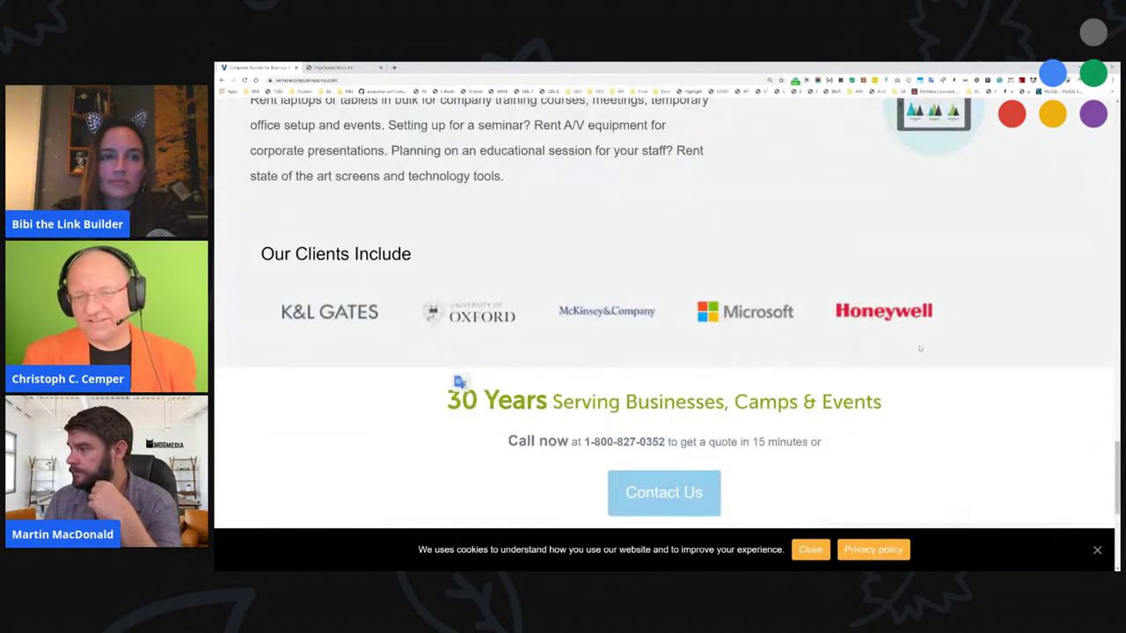
scroll(379, 258, "down", 1)
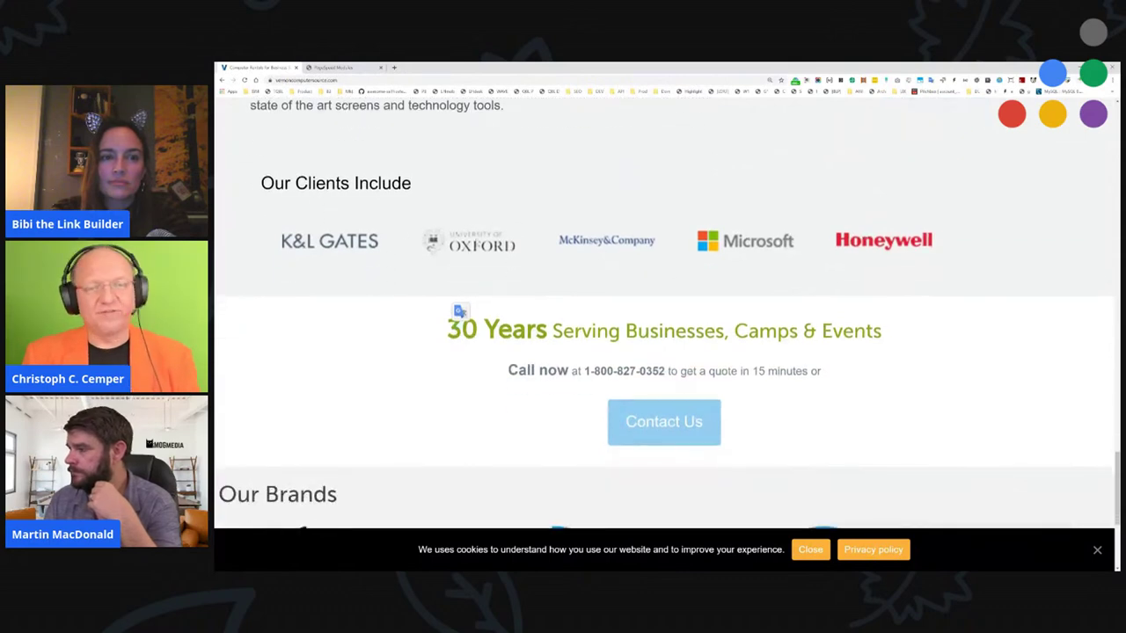
scroll(939, 372, "down", 3)
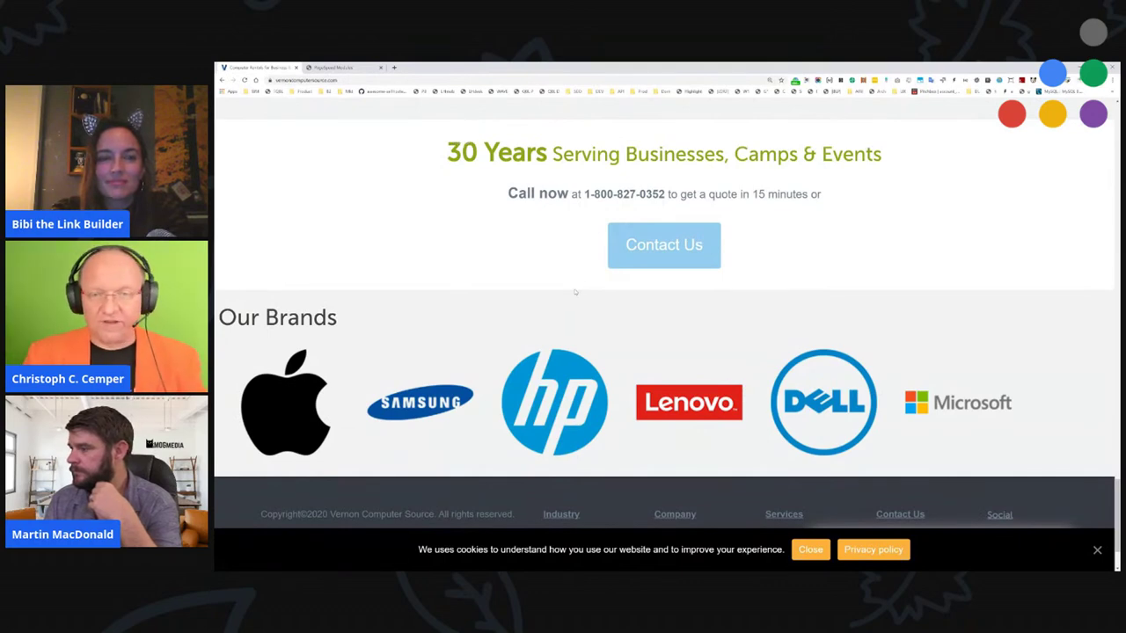
scroll(576, 295, "up", 8)
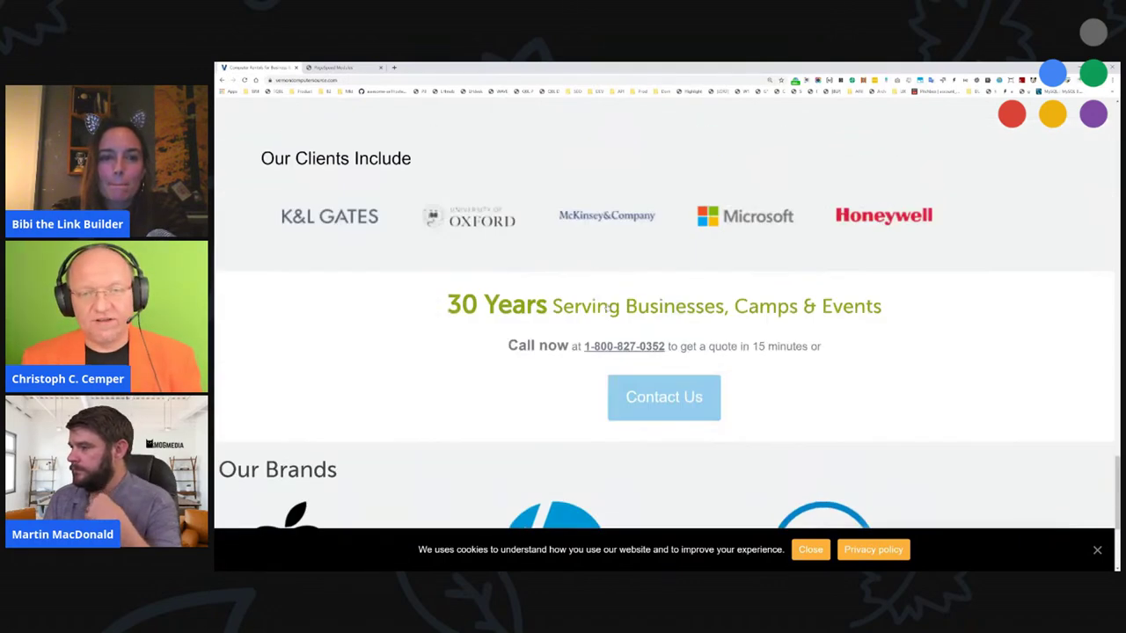
scroll(646, 314, "up", 2)
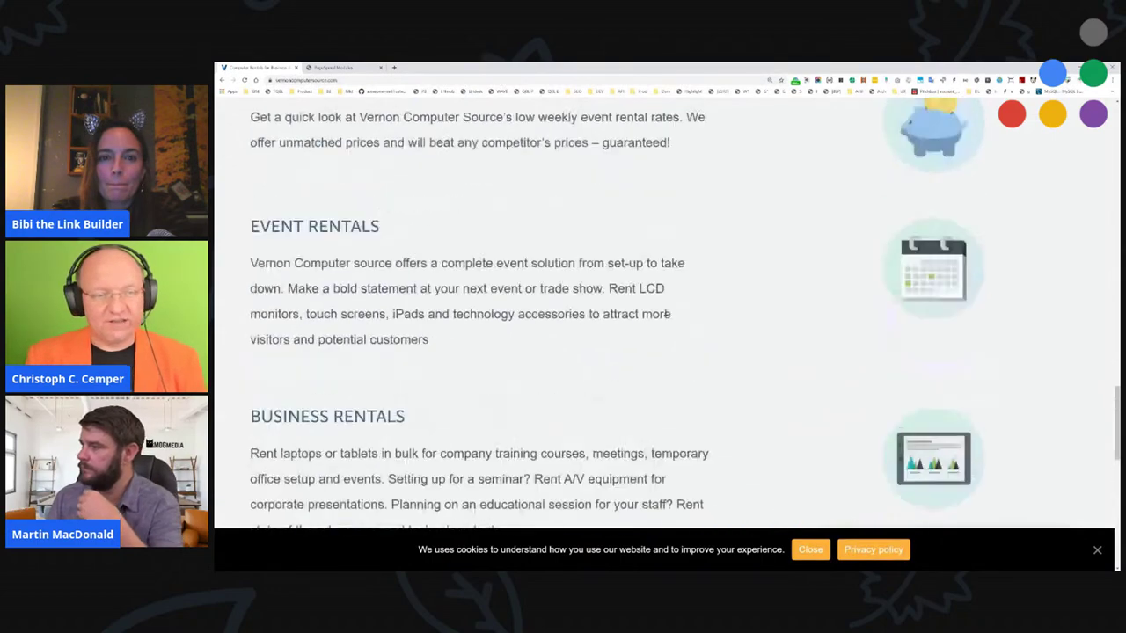
scroll(652, 326, "down", 5)
scroll(658, 331, "down", 2)
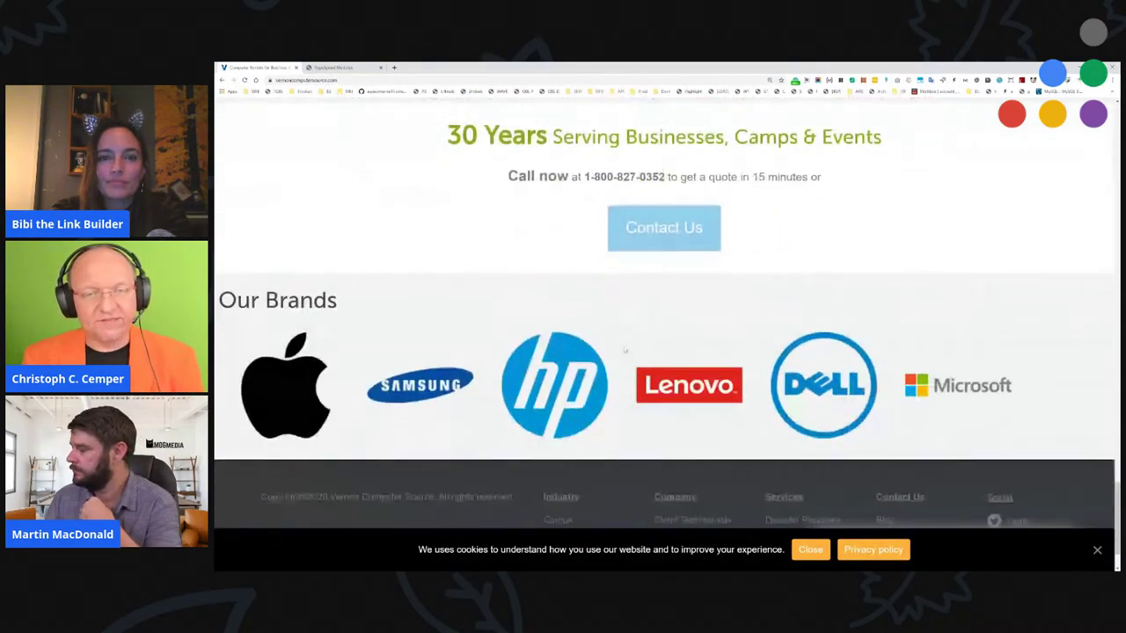
scroll(456, 269, "up", 2)
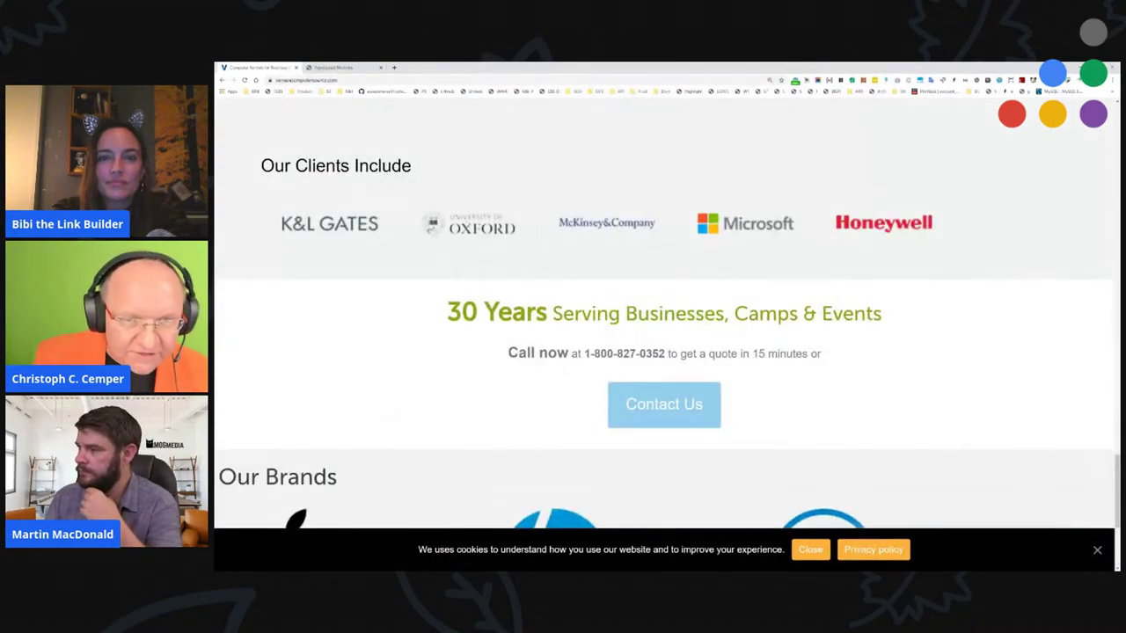
scroll(518, 257, "up", 1)
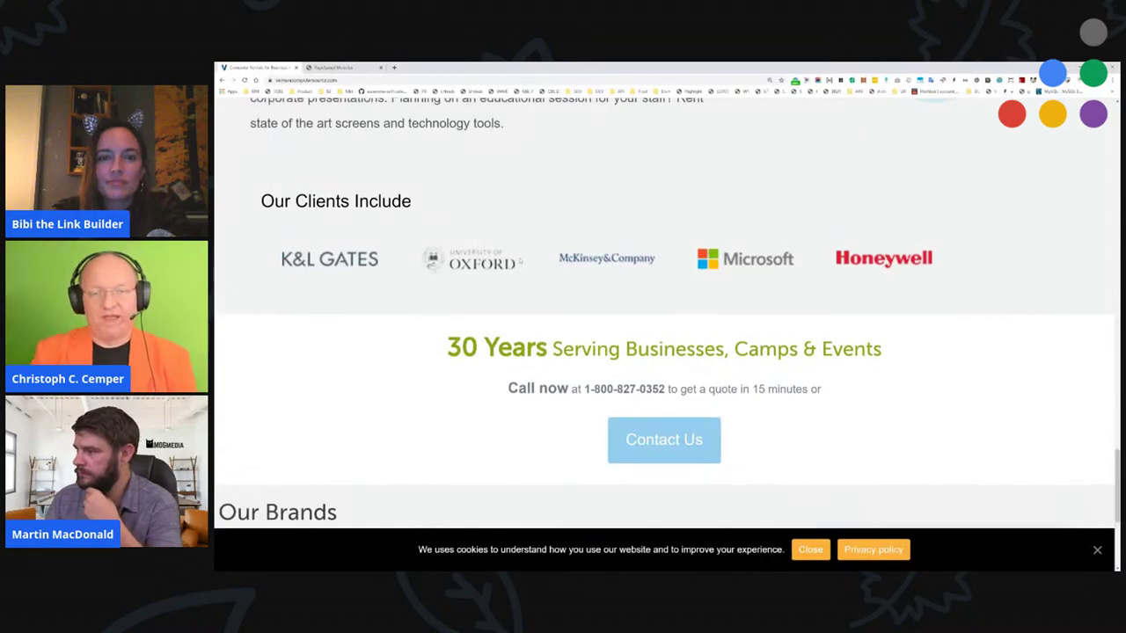
- Return to the top of the homepage and enlarge it further to check how the header navigation and banner scale
scroll(520, 261, "up", 15)
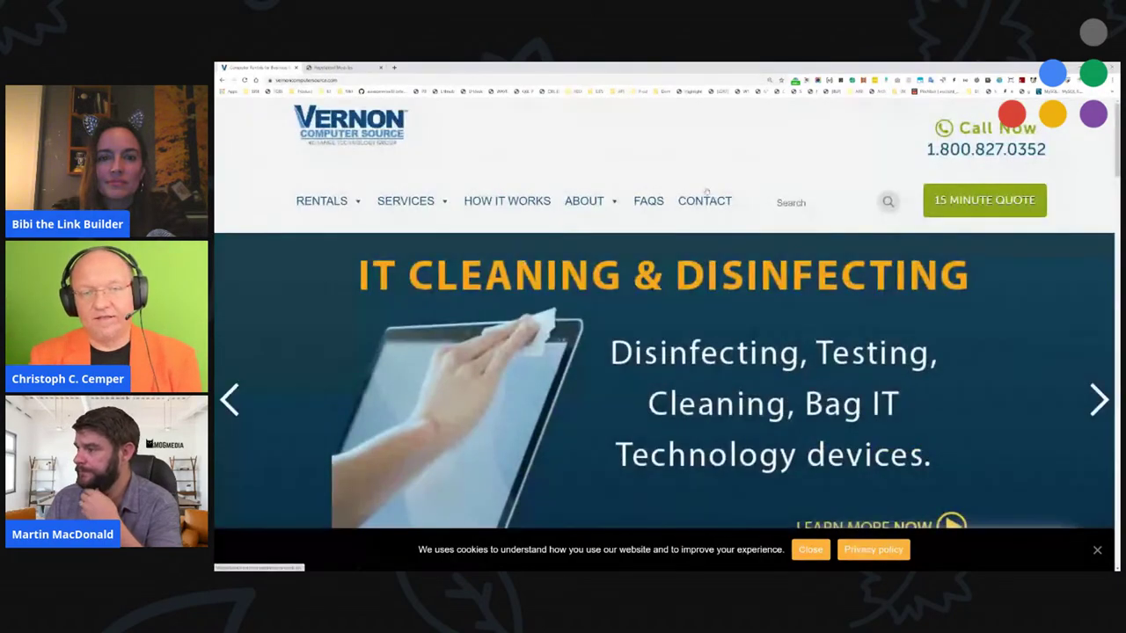
key("ctrl+plus")
key("ctrl+plus")
key("ctrl+plus")
key("ctrl+plus")
key("ctrl+plus")
key("ctrl+plus")
scroll(808, 281, "down", 1)
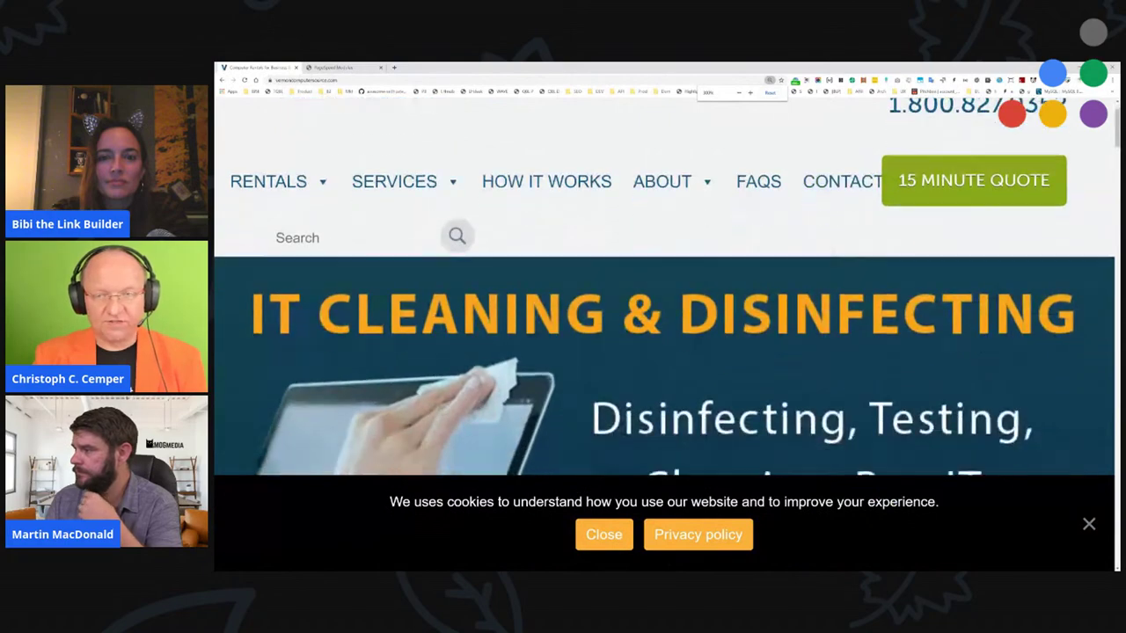
scroll(807, 281, "up", 1)
key("ctrl+minus")
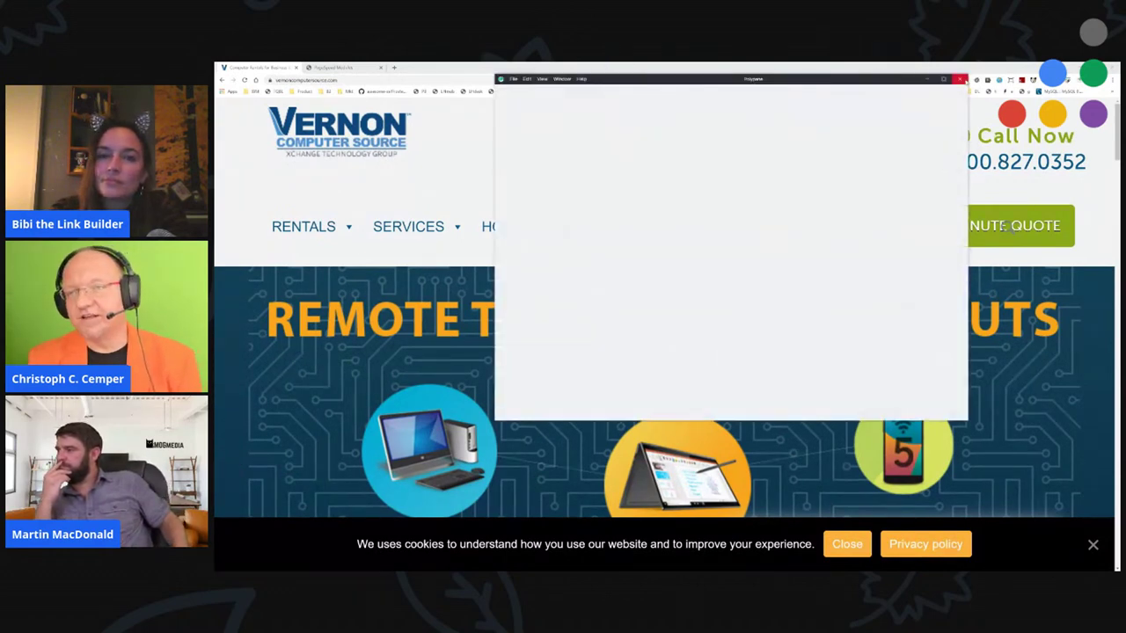
- Maximize the Polypane window and review how the homepage loads across the responsive panes
left_click(942, 80)
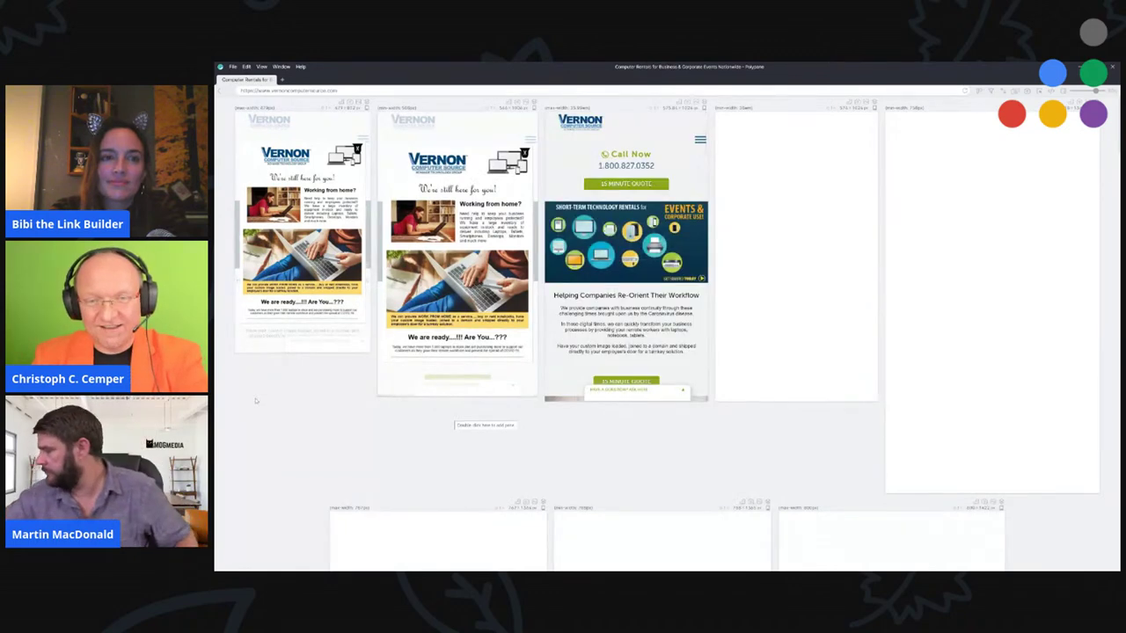
scroll(255, 401, "down", 5)
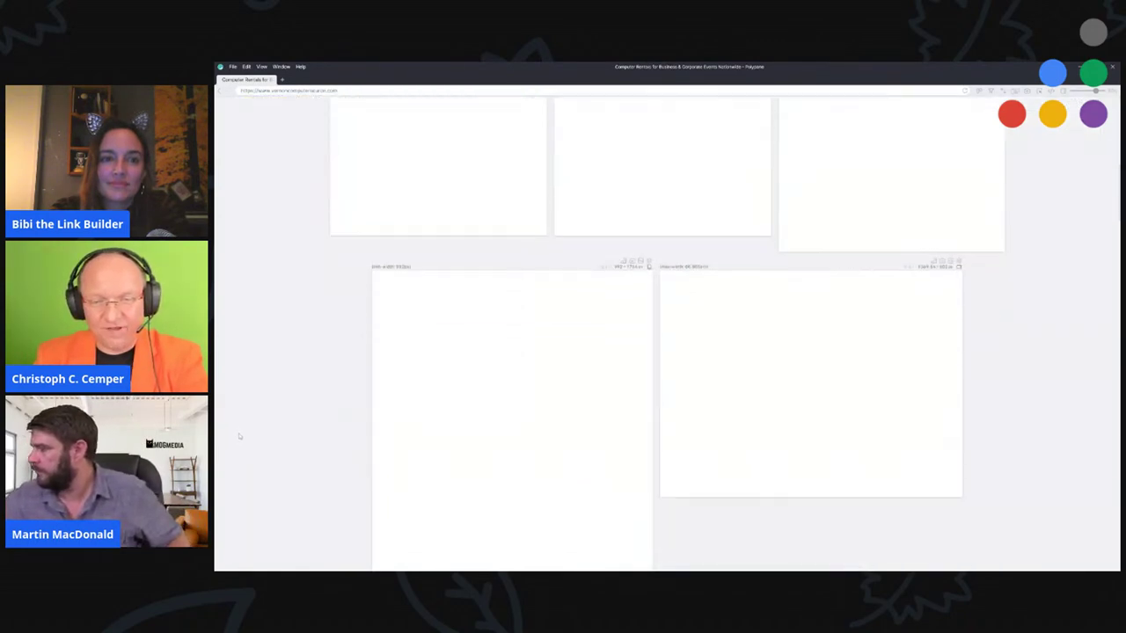
scroll(238, 436, "down", 3)
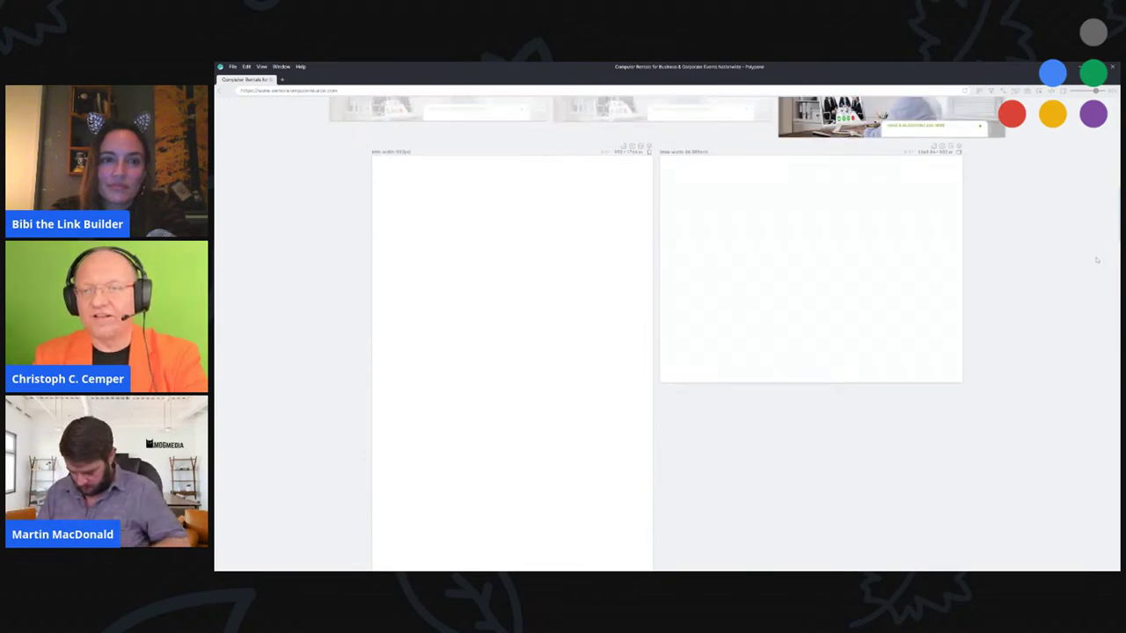
scroll(1095, 268, "up", 3)
scroll(1095, 268, "down", 2)
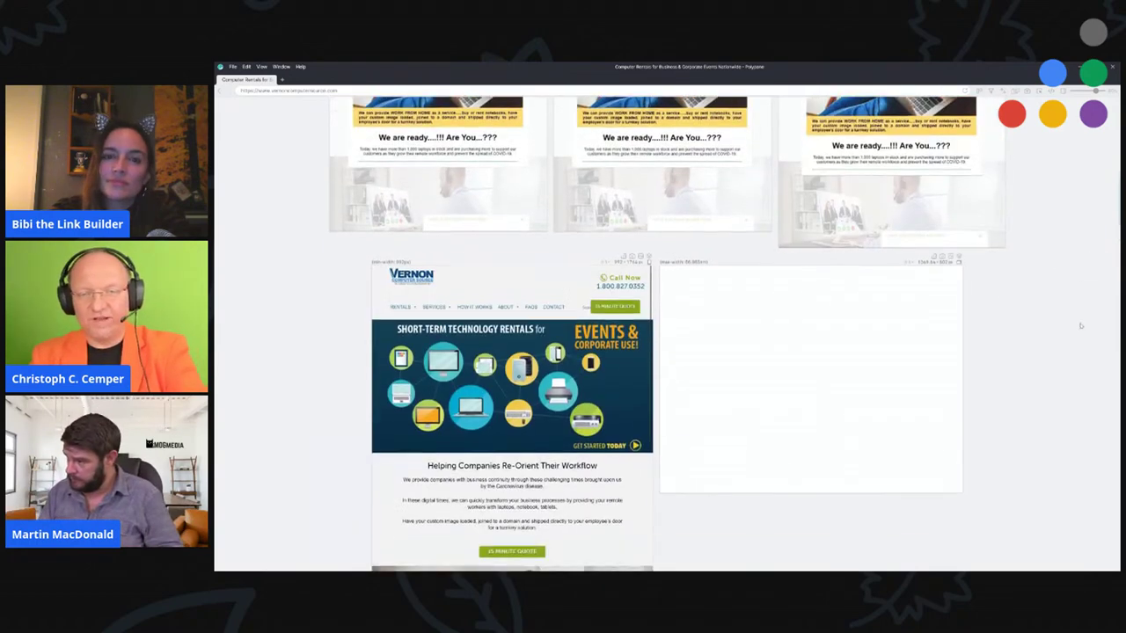
scroll(1064, 291, "down", 1)
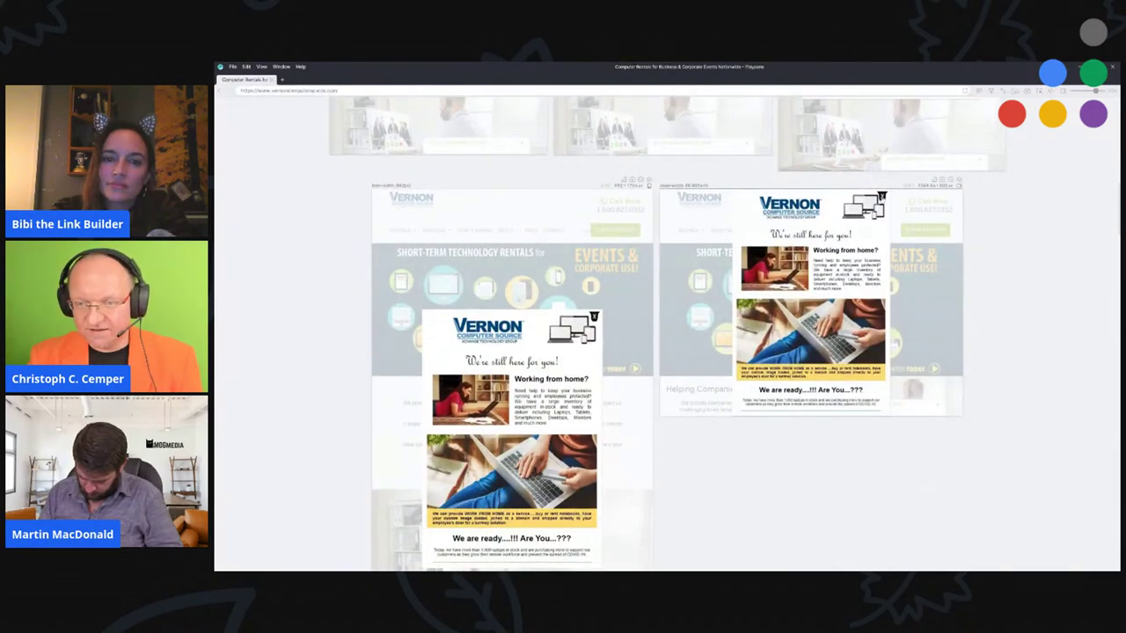
- Close the "We're still here for you!" pop-up in the widest visible pane and advance its banner slider through the slides
left_click(882, 195)
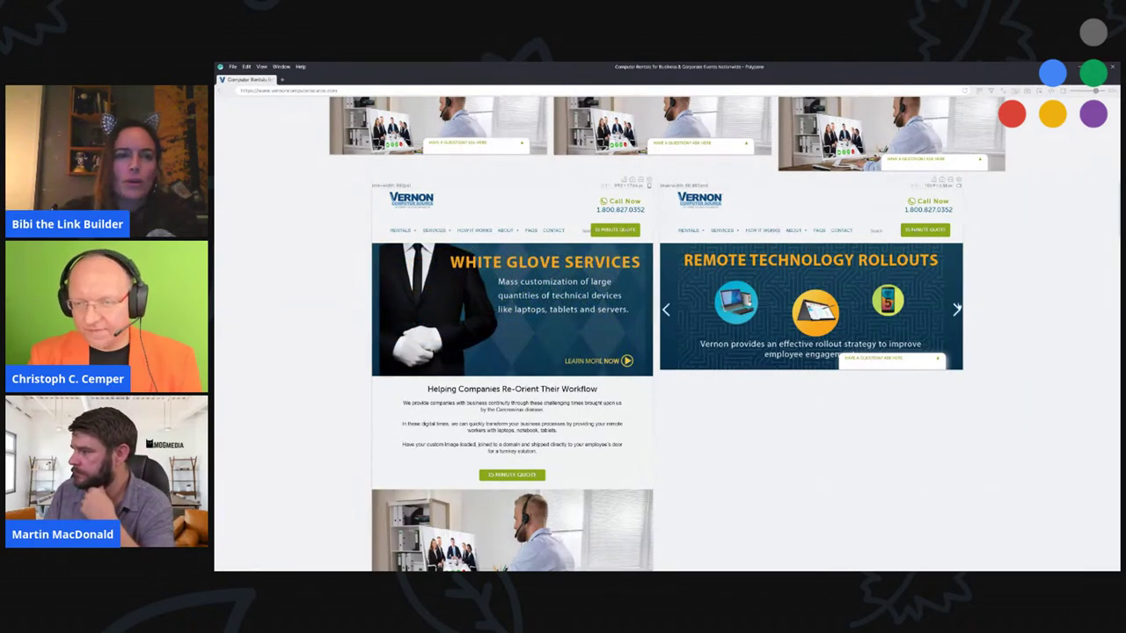
left_click(956, 309)
left_click(957, 309)
left_click(957, 309)
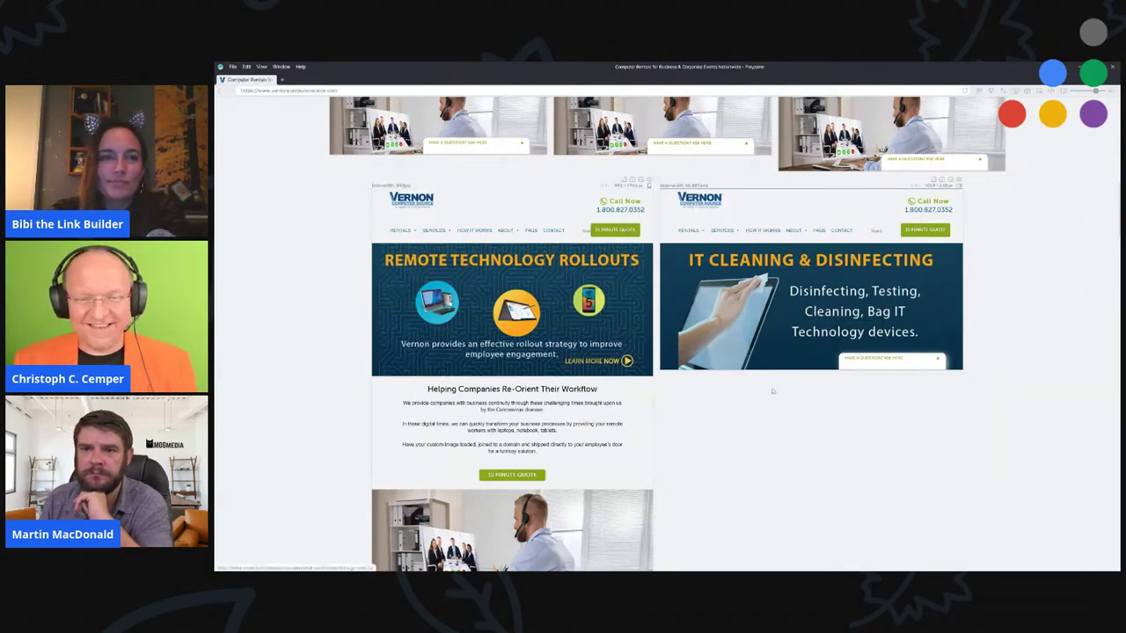
- Compare the office photo, rental categories and text sections below the banner in the two wider panes
scroll(772, 391, "down", 5)
scroll(757, 299, "up", 4)
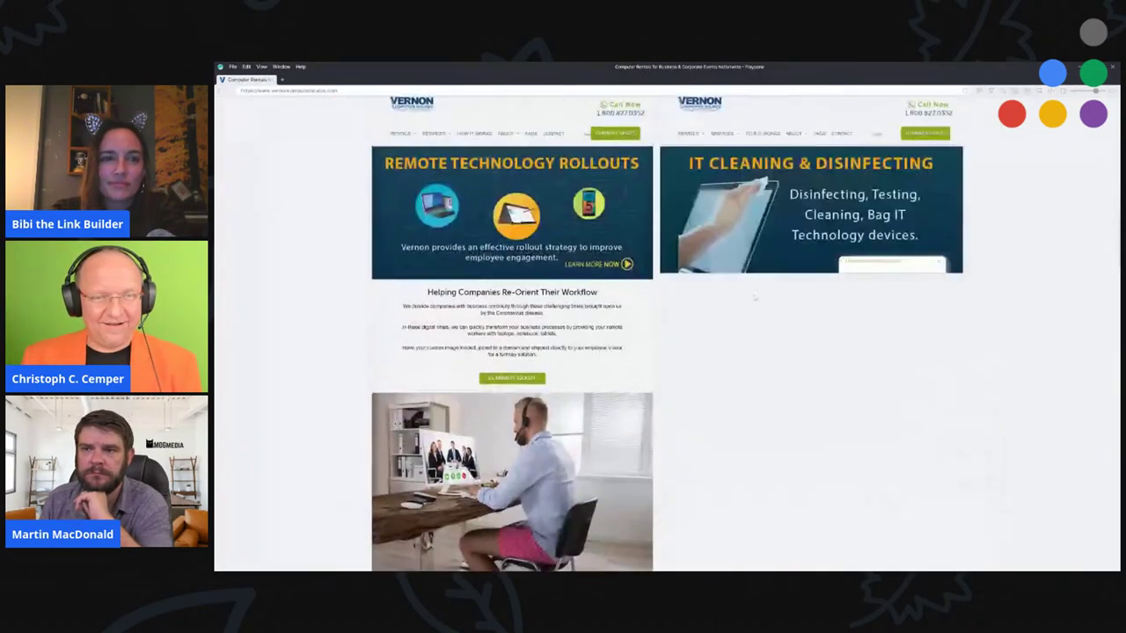
scroll(754, 297, "down", 5)
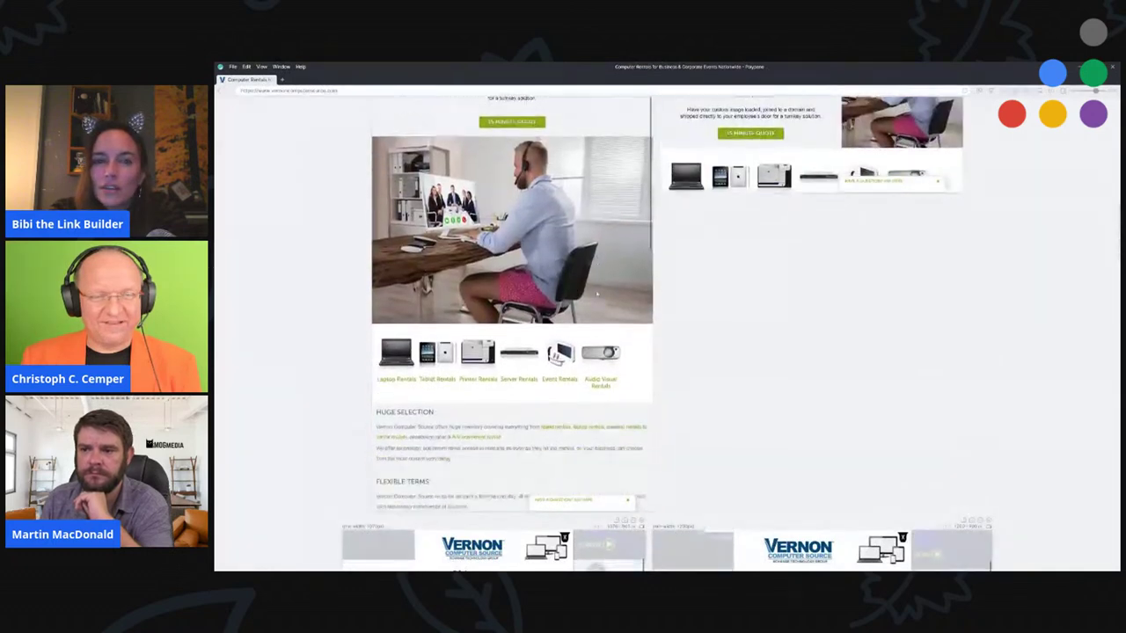
scroll(596, 295, "down", 3)
scroll(580, 317, "up", 5)
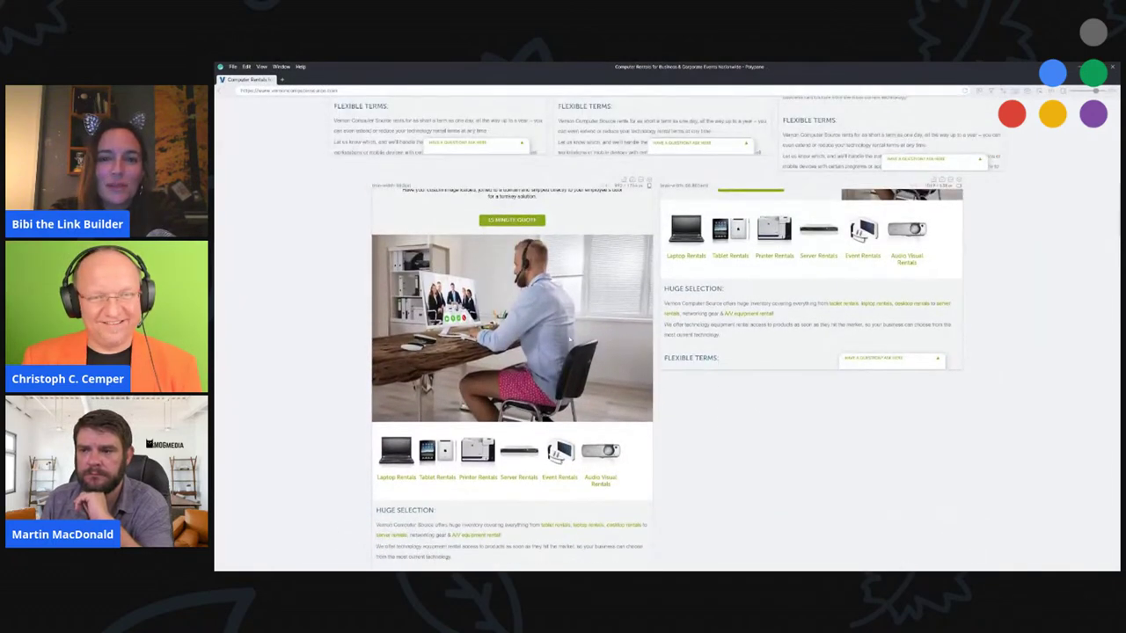
scroll(570, 338, "down", 2)
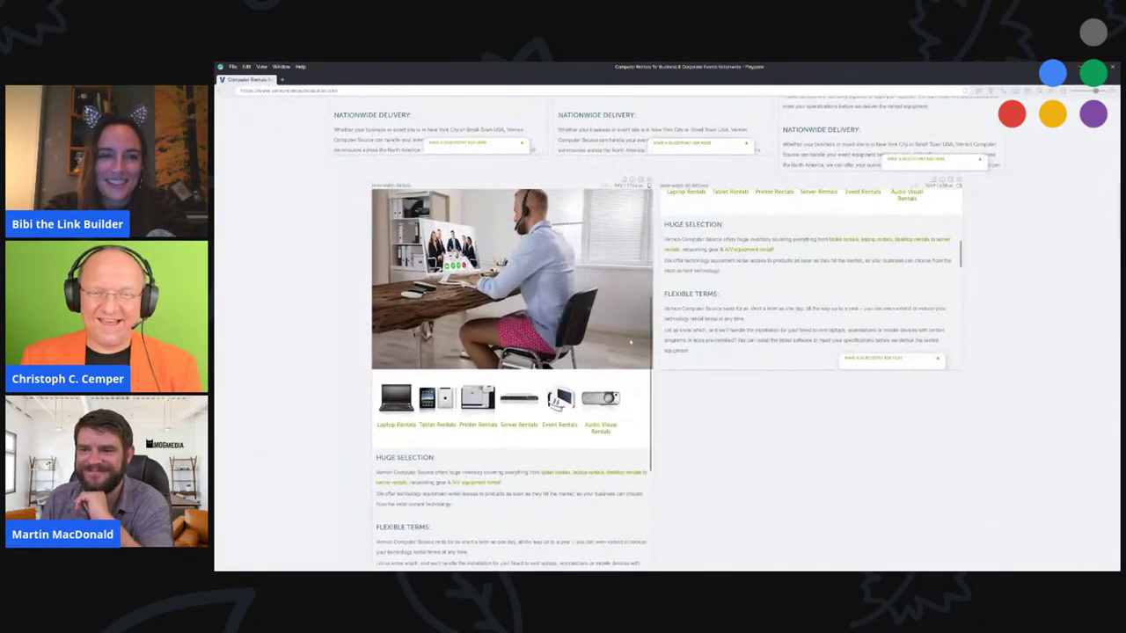
scroll(765, 404, "up", 1)
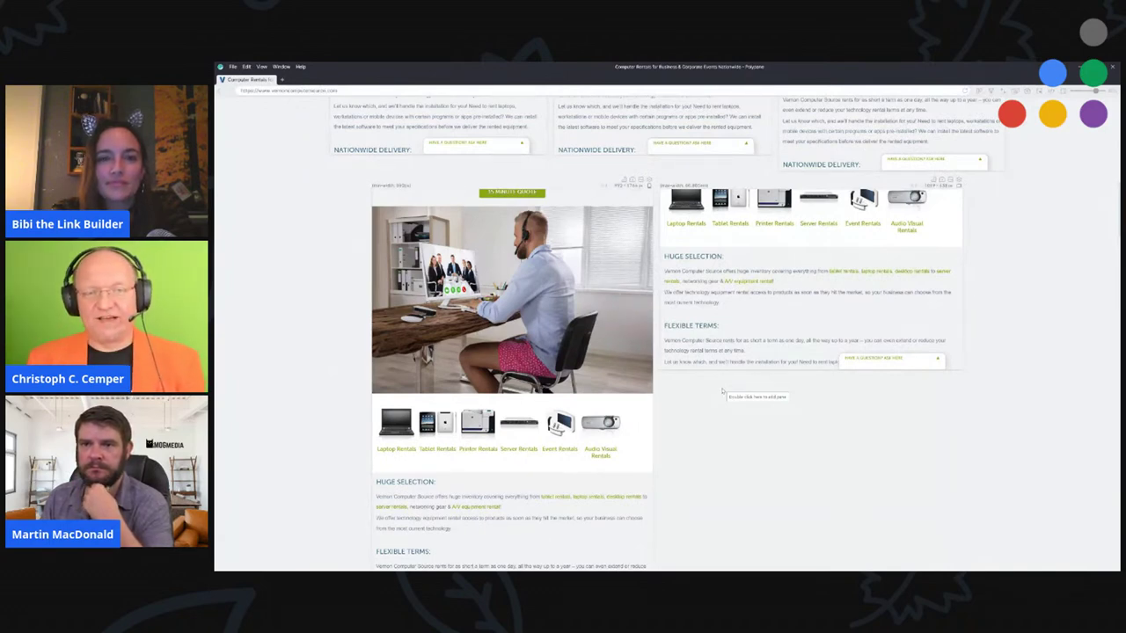
- Go back up through the panes to examine the header and banner at the narrow mobile widths
scroll(642, 361, "up", 2)
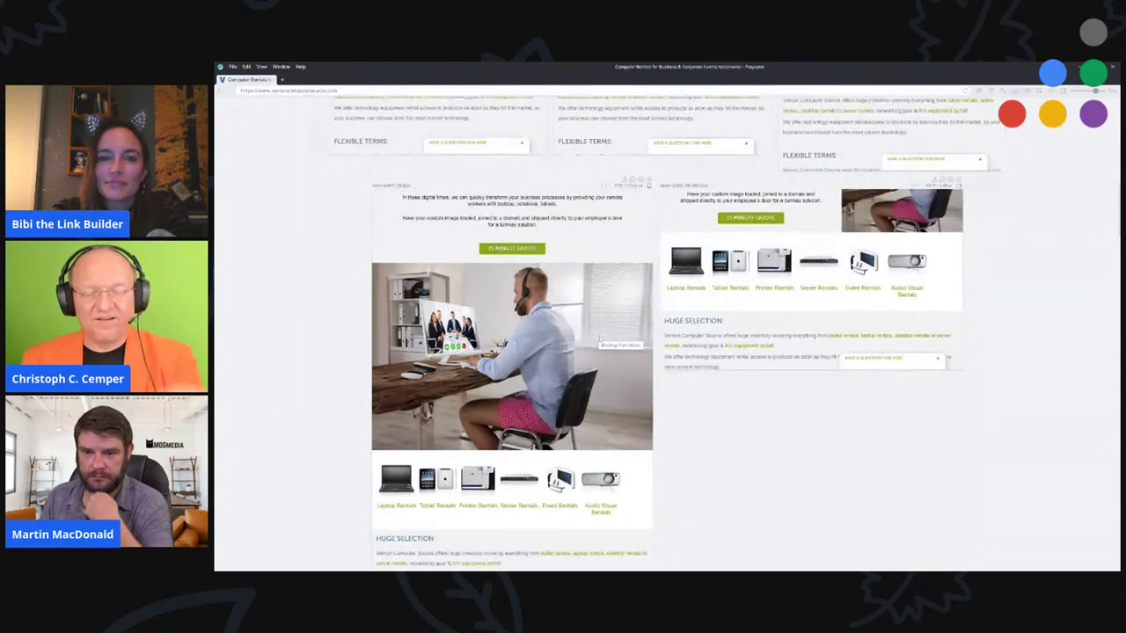
scroll(600, 338, "up", 5)
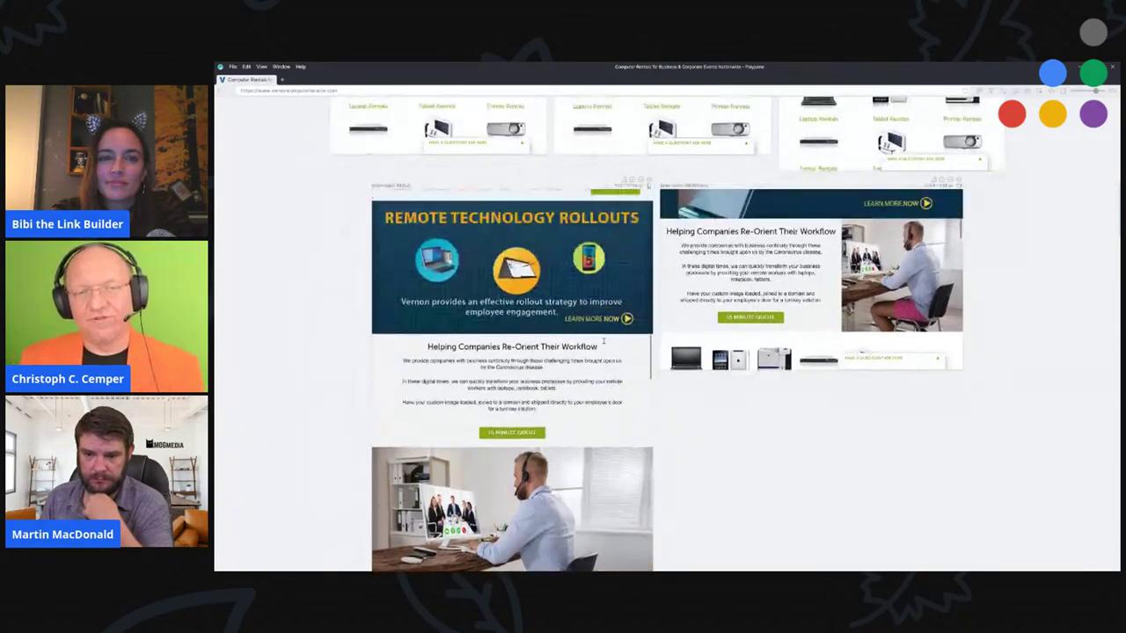
scroll(668, 332, "up", 5)
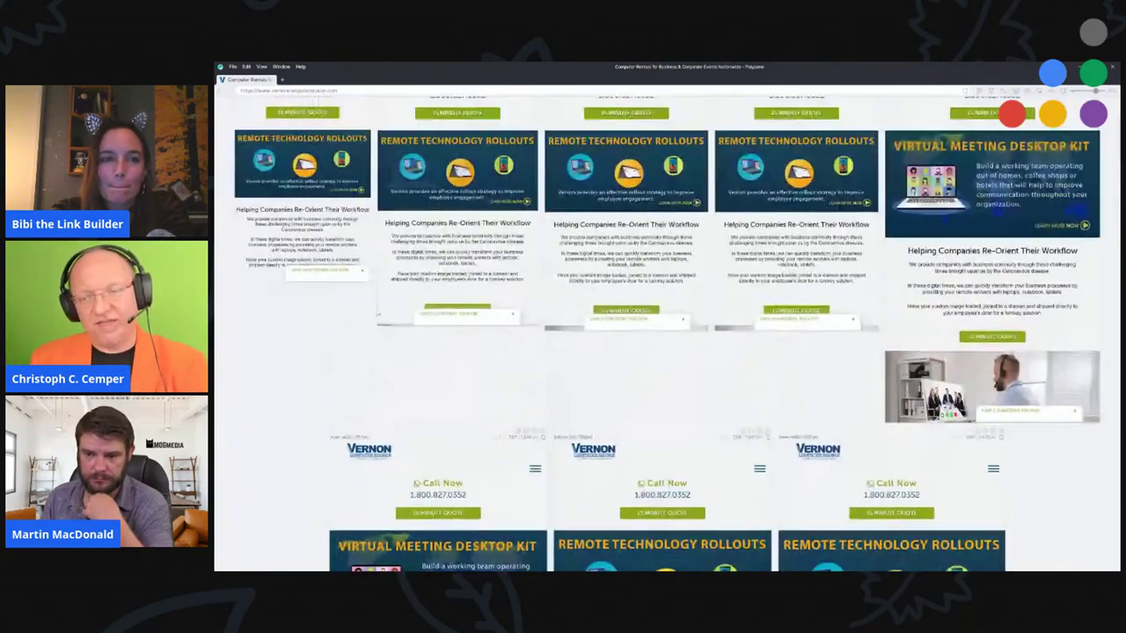
scroll(668, 333, "up", 1)
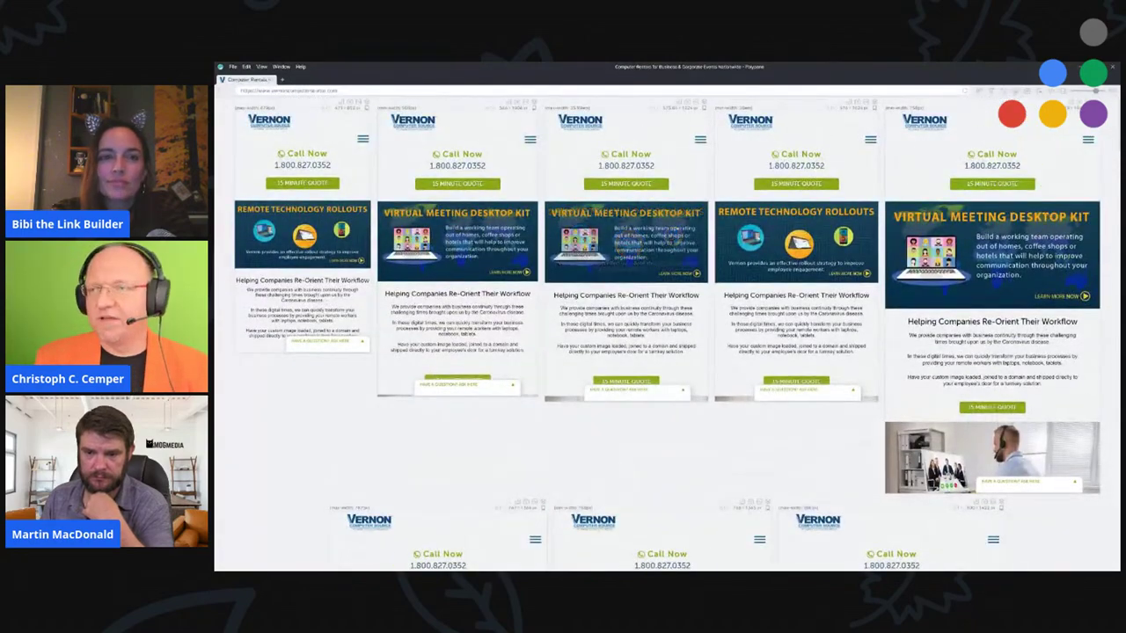
- Switch to the Chrome window and review the homepage from the header to the rental categories and back
key("alt+Tab")
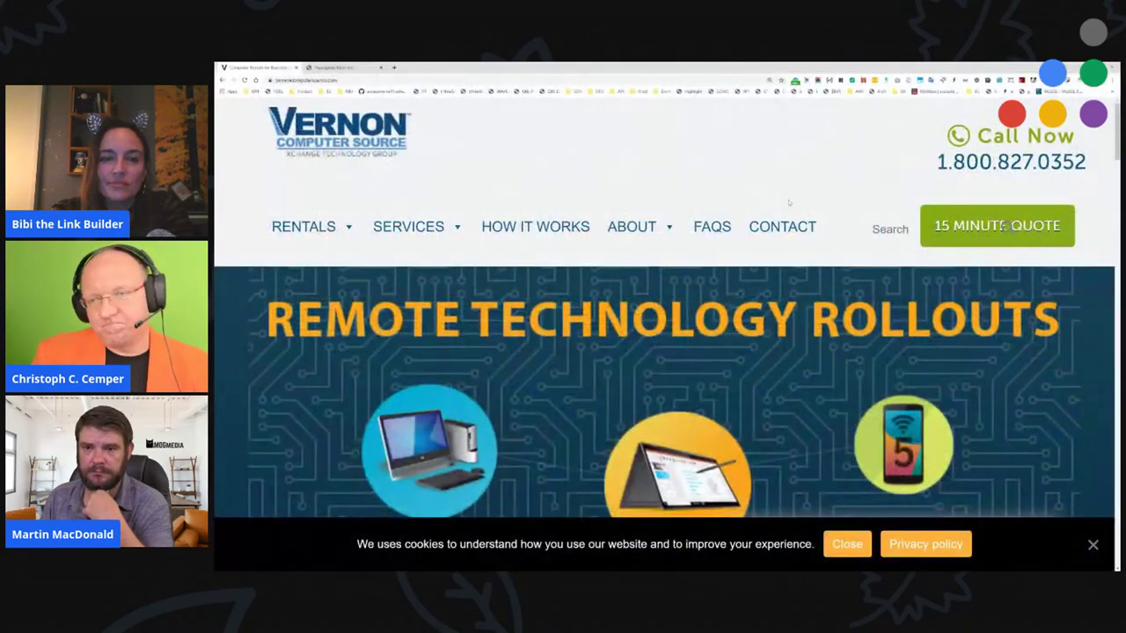
scroll(789, 202, "down", 8)
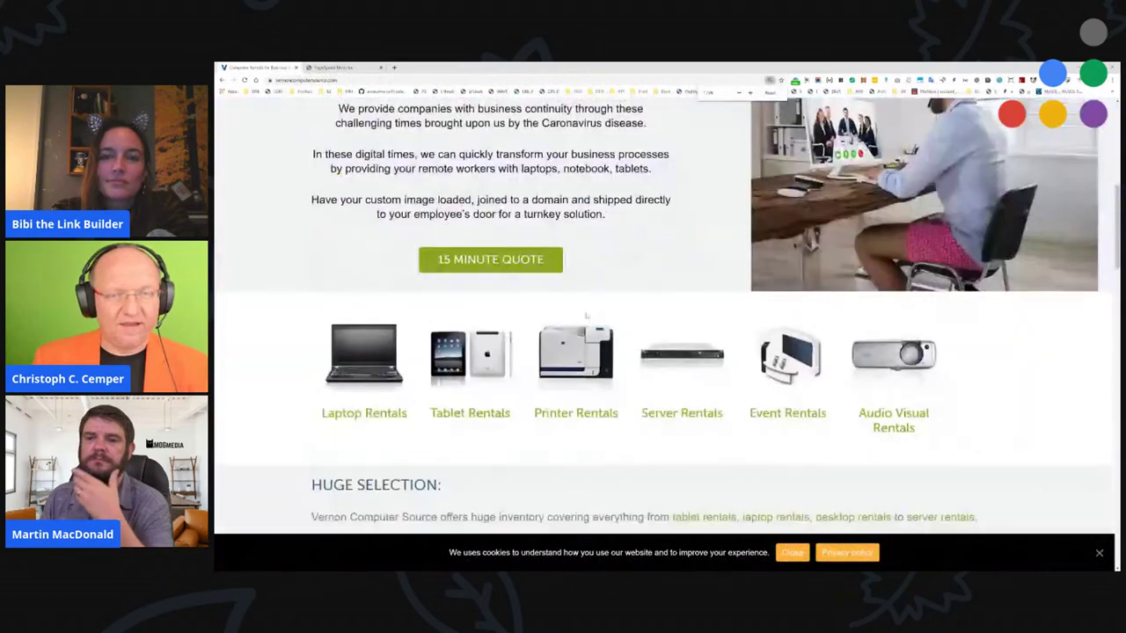
scroll(585, 316, "up", 8)
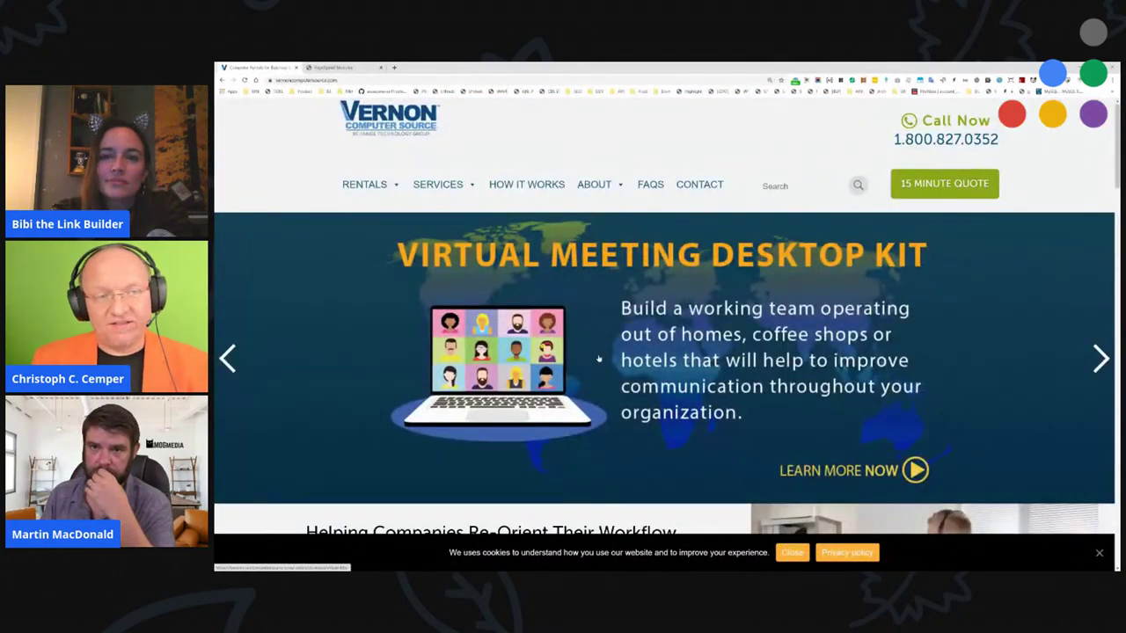
scroll(475, 198, "up", 1)
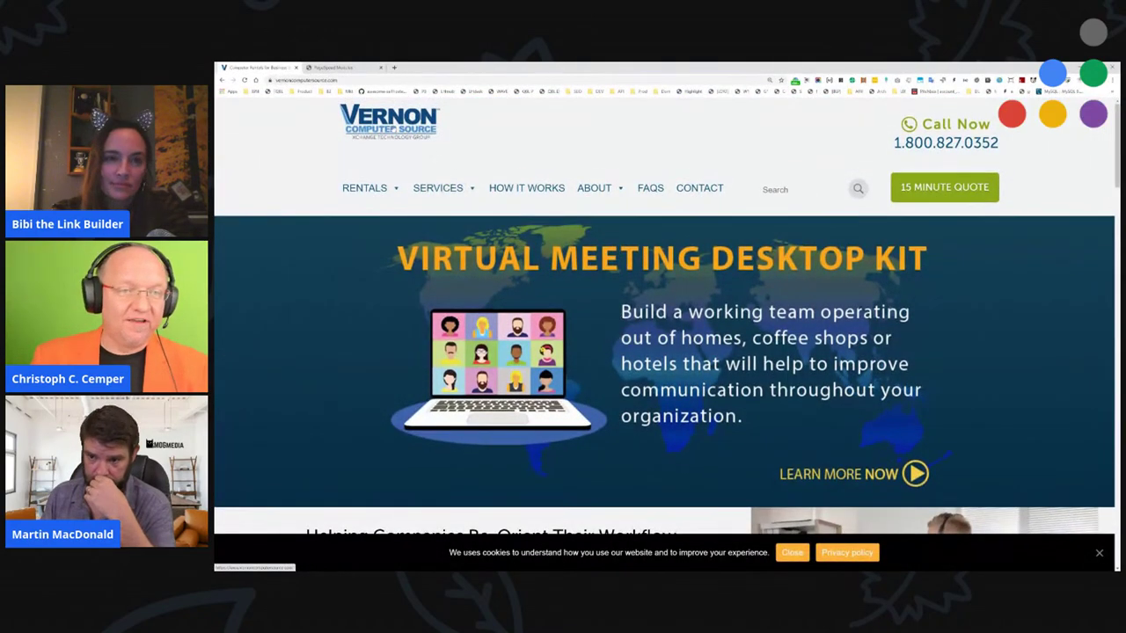
- Enlarge the homepage to its mobile layout and close the navigation menu overlay to examine the content below
key("ctrl+plus")
key("ctrl+plus")
key("ctrl+plus")
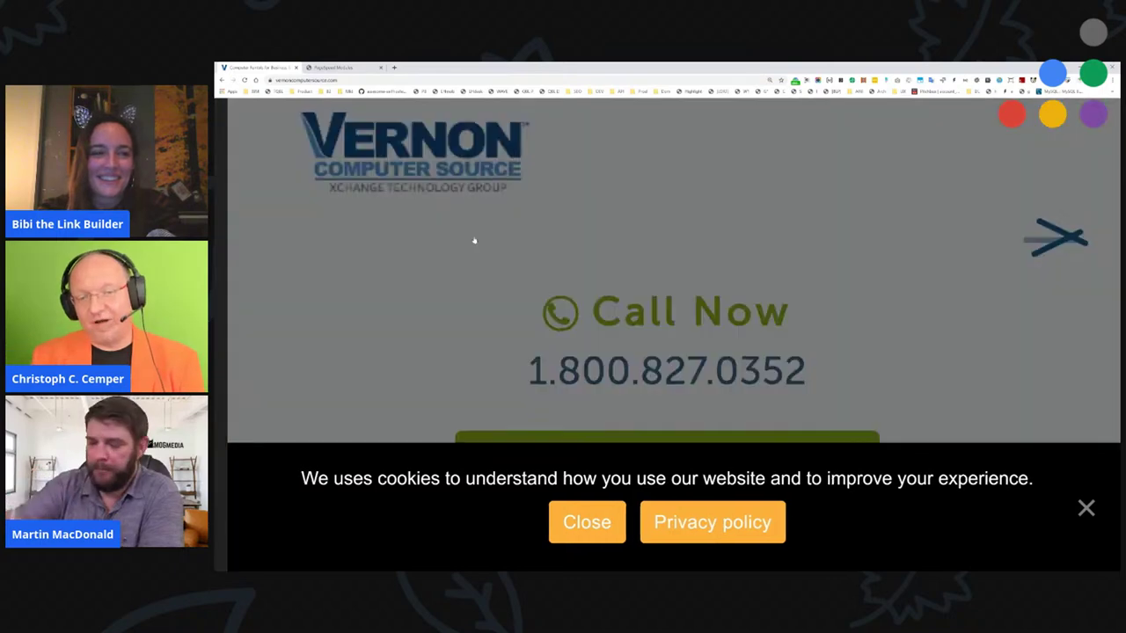
left_click(1047, 239)
scroll(813, 246, "down", 15)
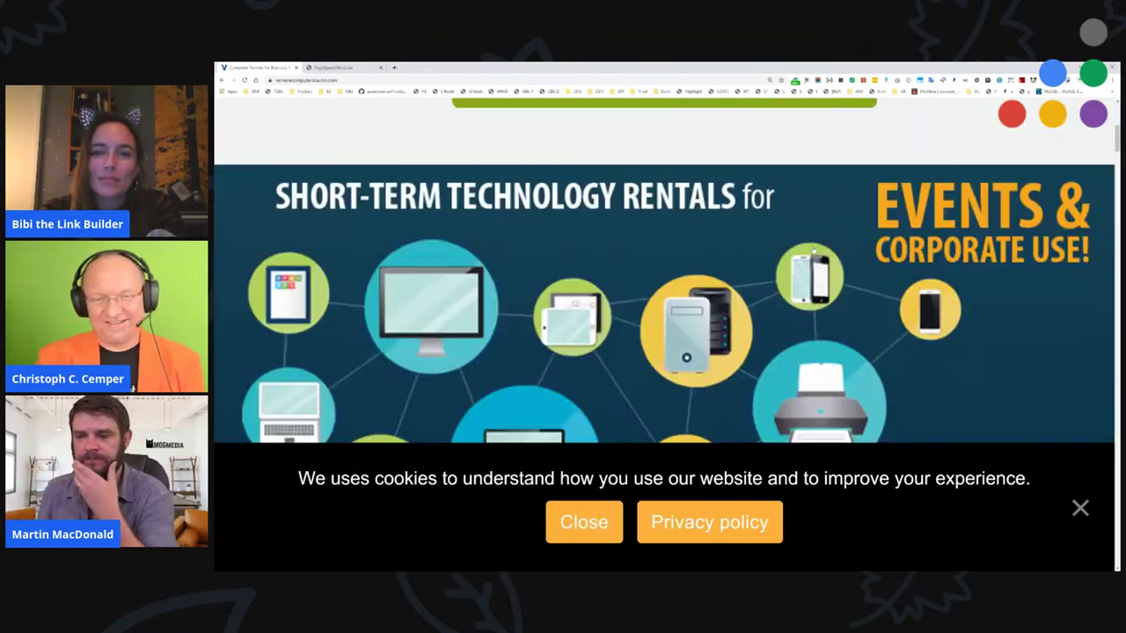
- Reset the page zoom and return to the top of the homepage
key("ctrl+minus")
key("ctrl+minus")
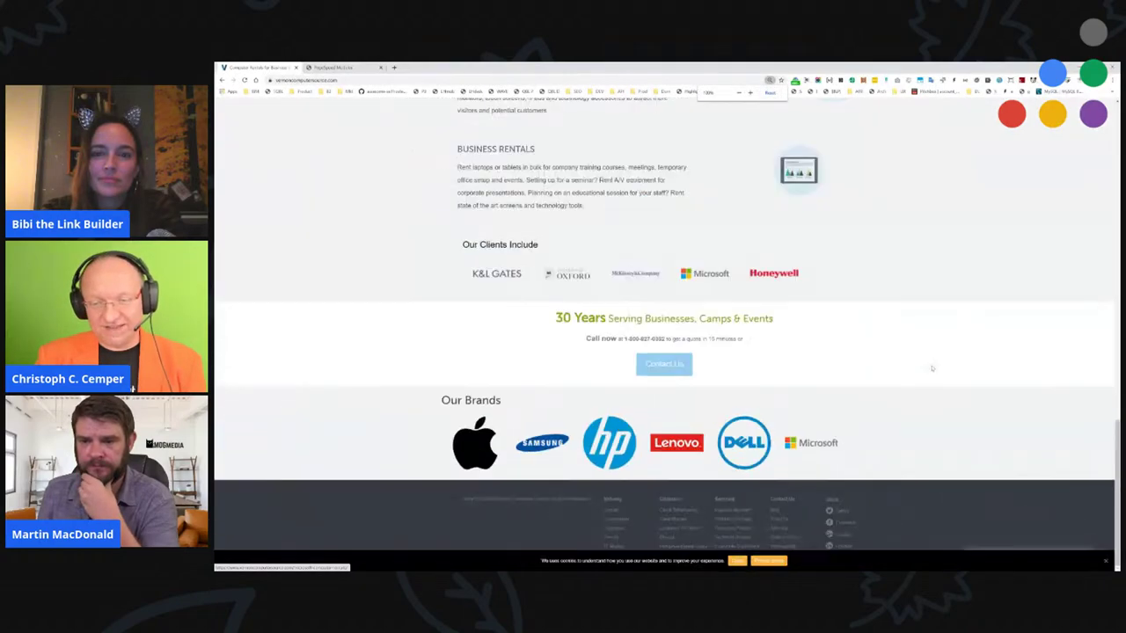
key("ctrl+0")
key("Home")
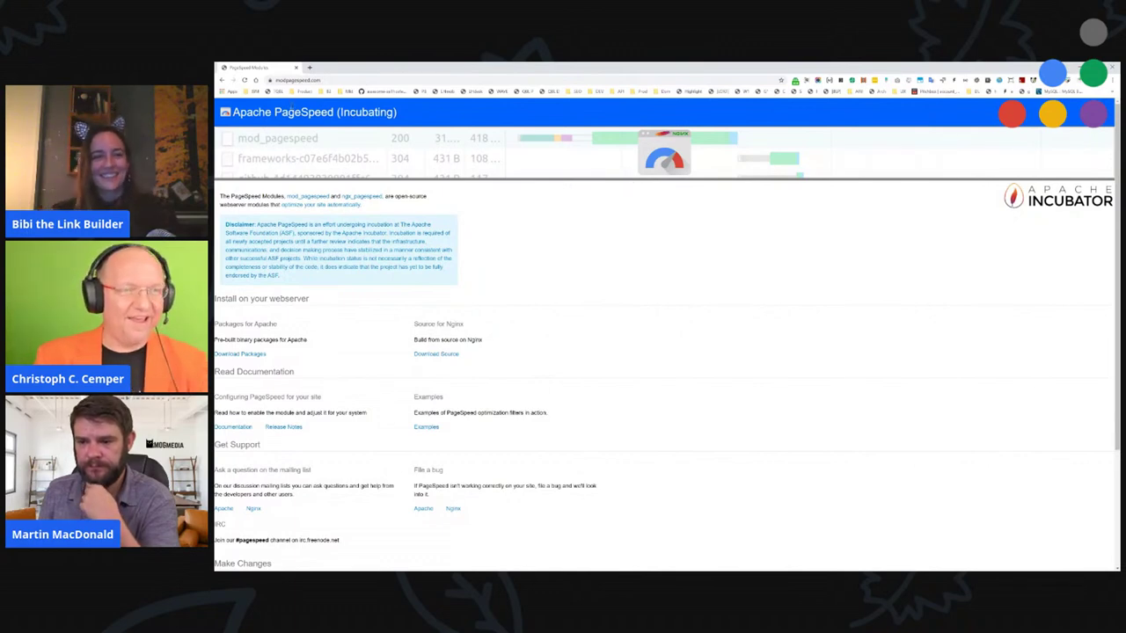
- Load modpagespeed.com, read through the PageSpeed Modules page down to Related Projects and back, and close its tab
left_click(292, 80)
key("Return")
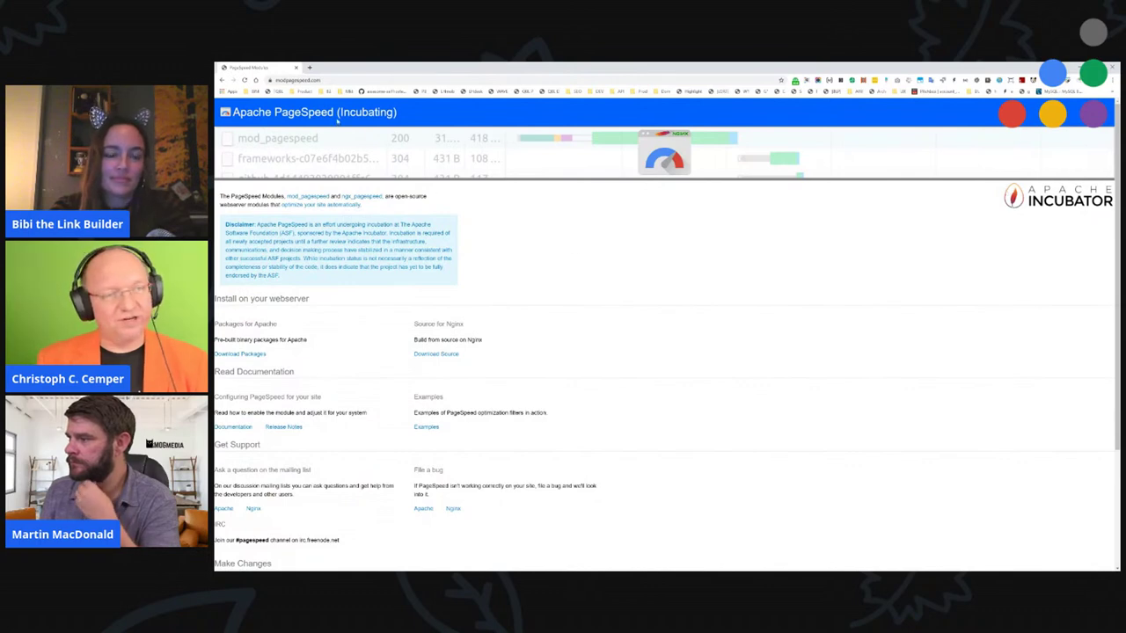
scroll(476, 311, "down", 3)
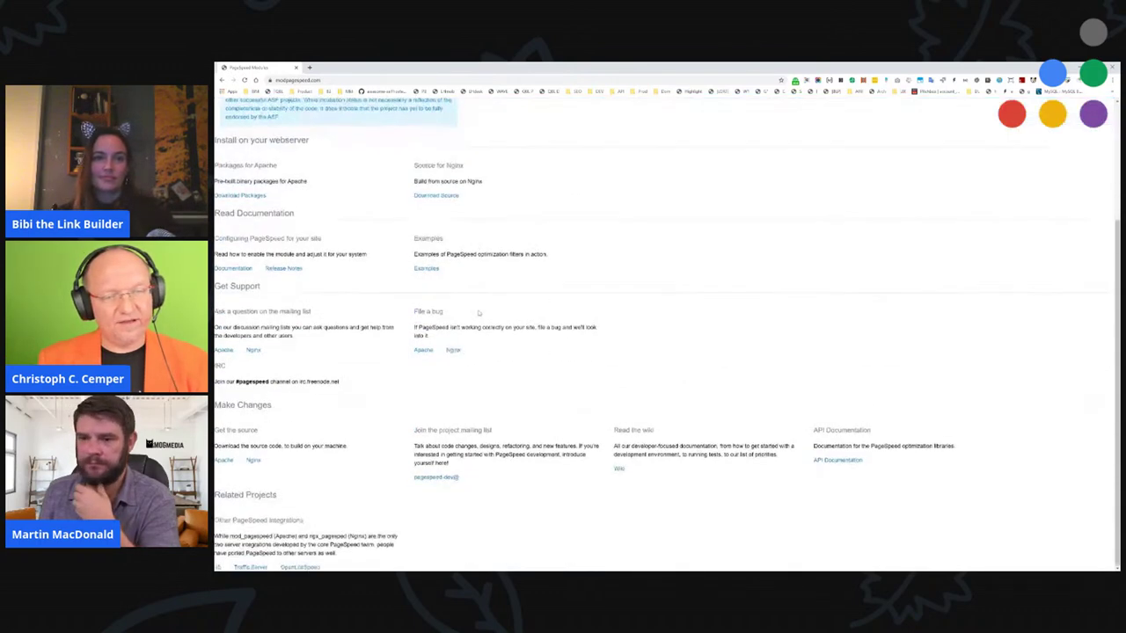
scroll(567, 321, "up", 3)
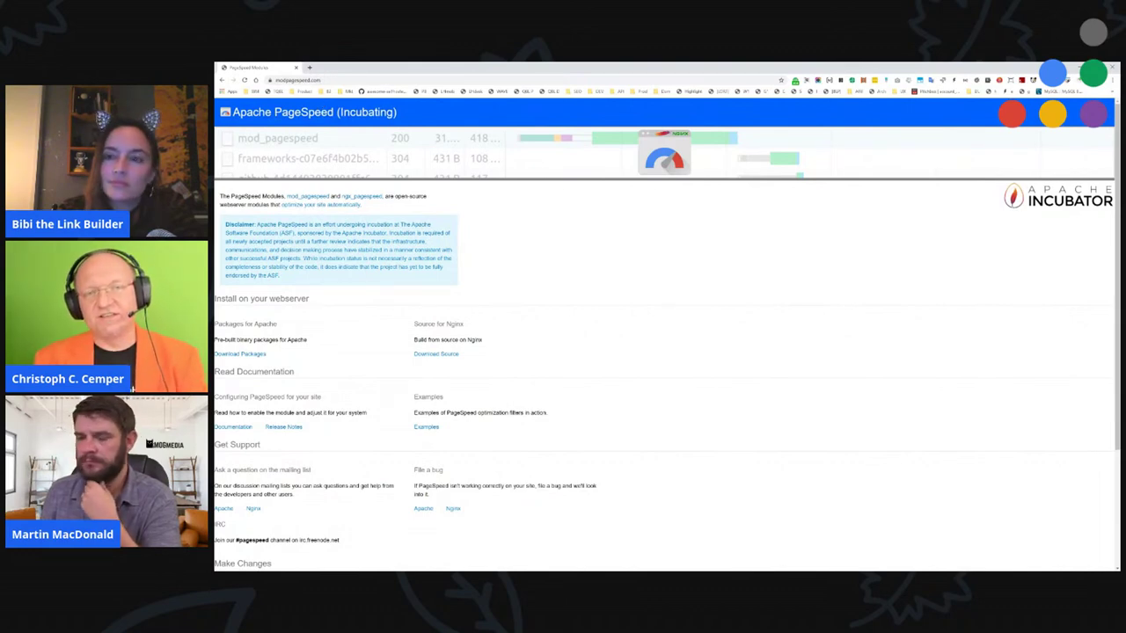
scroll(402, 489, "down", 3)
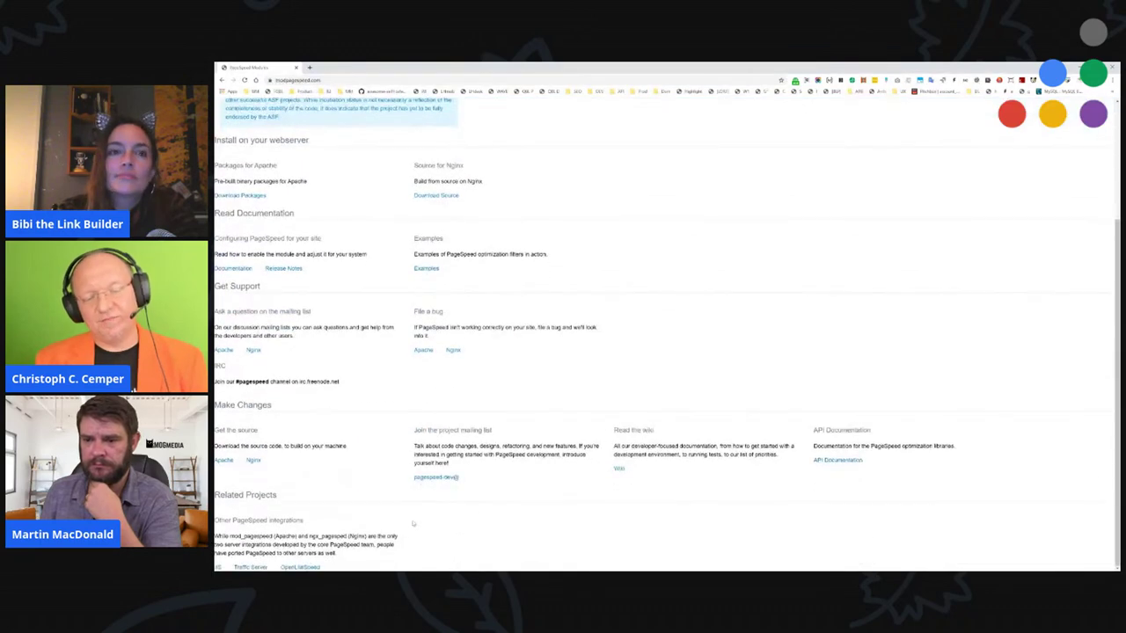
scroll(410, 523, "up", 3)
left_click(299, 80)
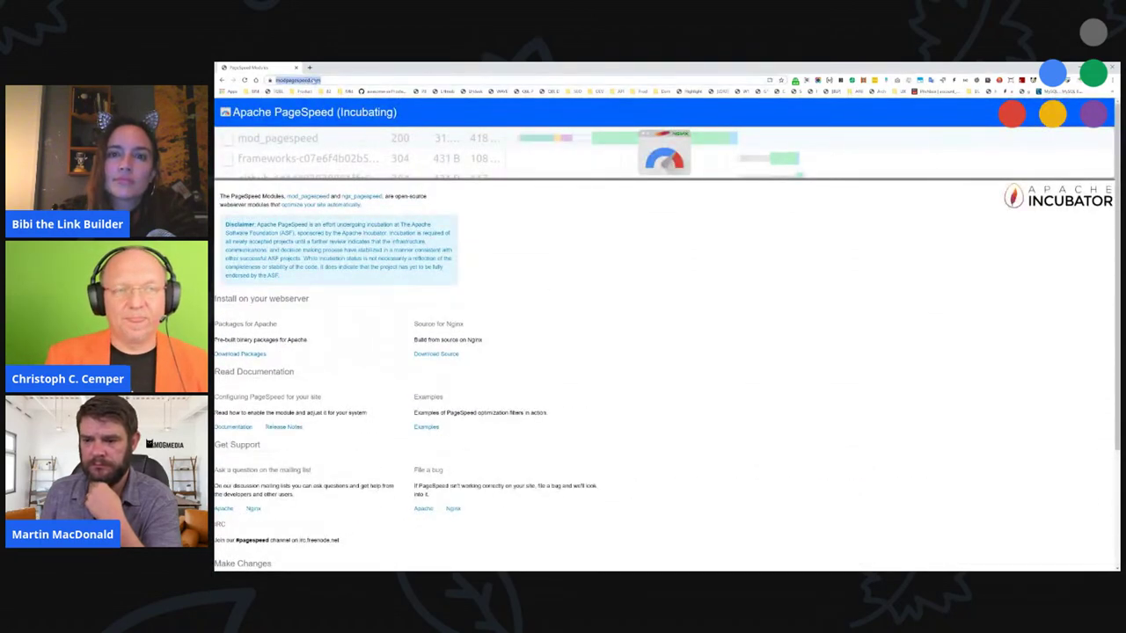
left_click(297, 68)
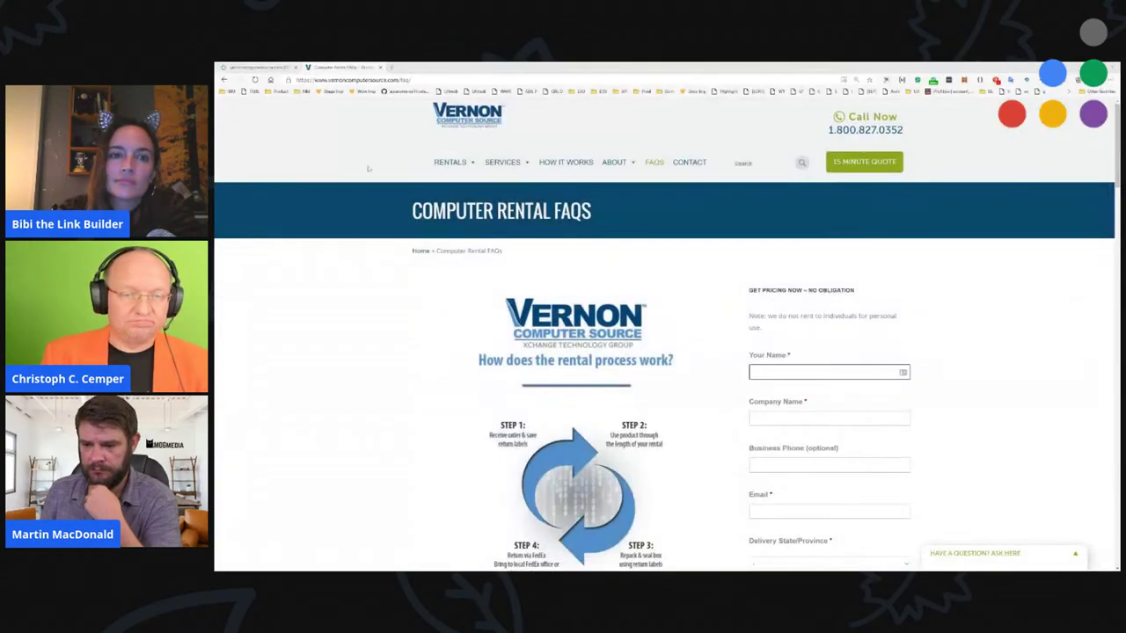
- Inspect the HTML source of the Computer Rental FAQs page, close the source view and return to the page header
scroll(486, 297, "down", 6)
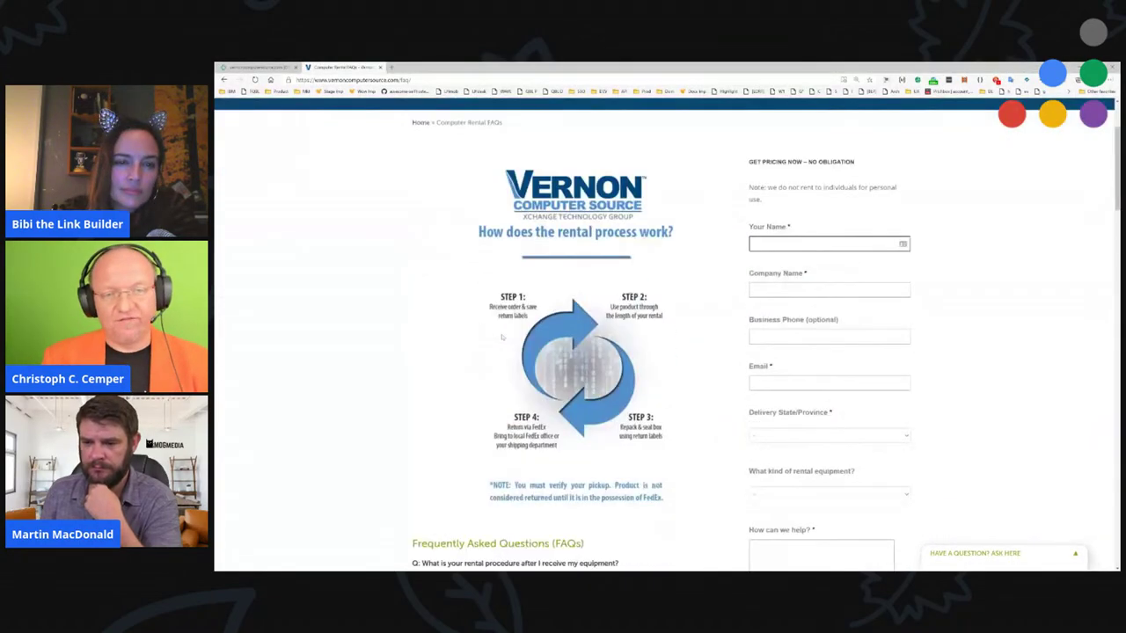
key("ctrl+u")
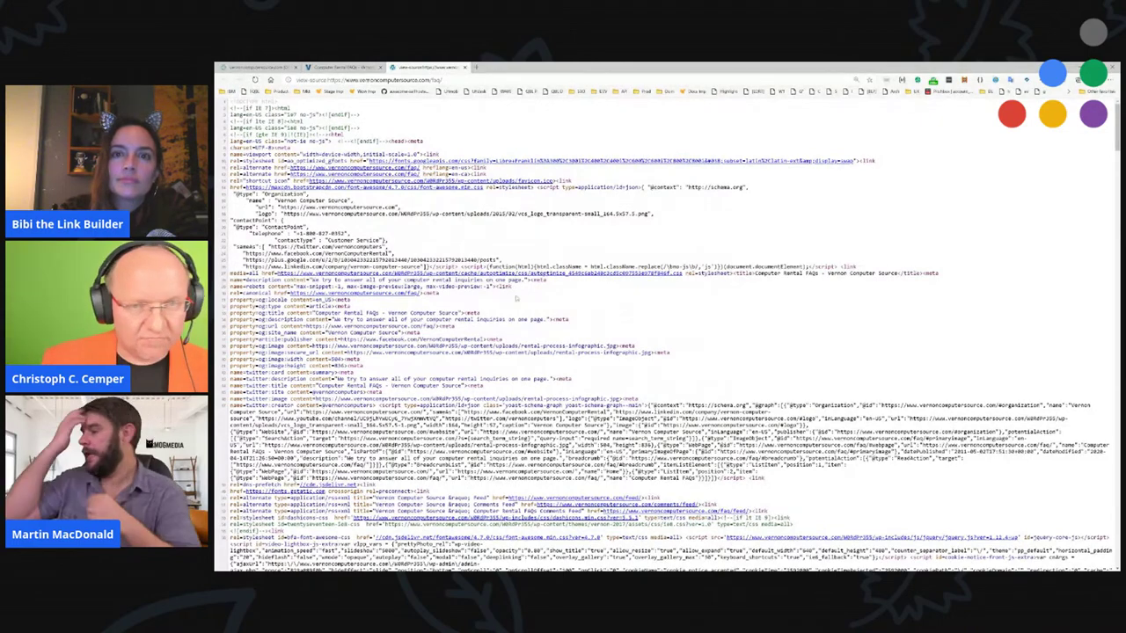
scroll(627, 236, "down", 5)
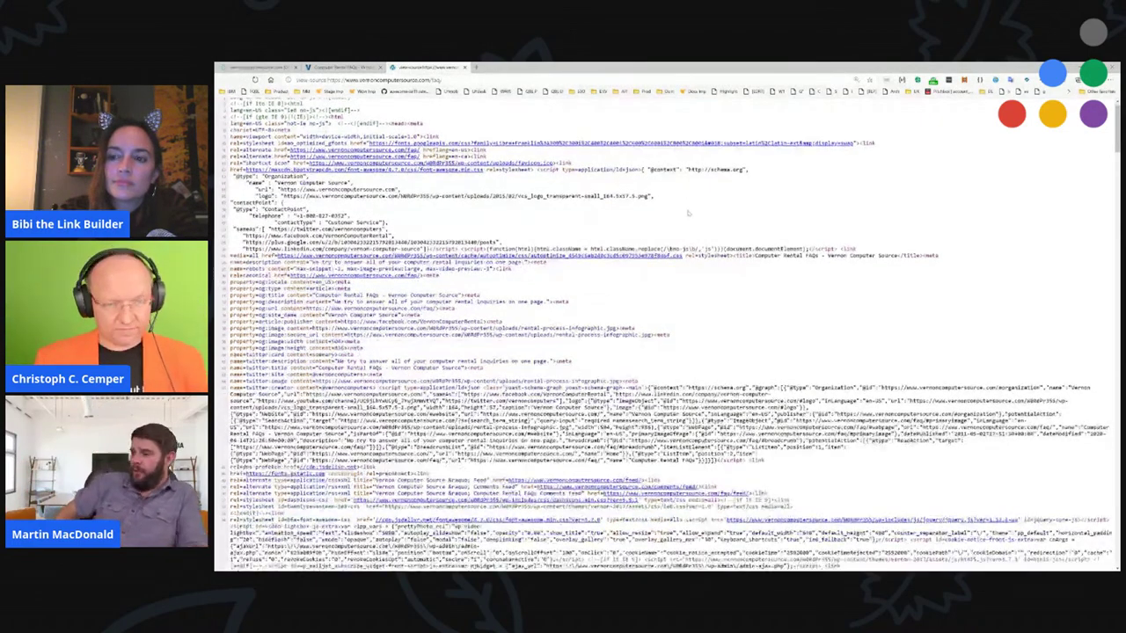
scroll(885, 285, "down", 10)
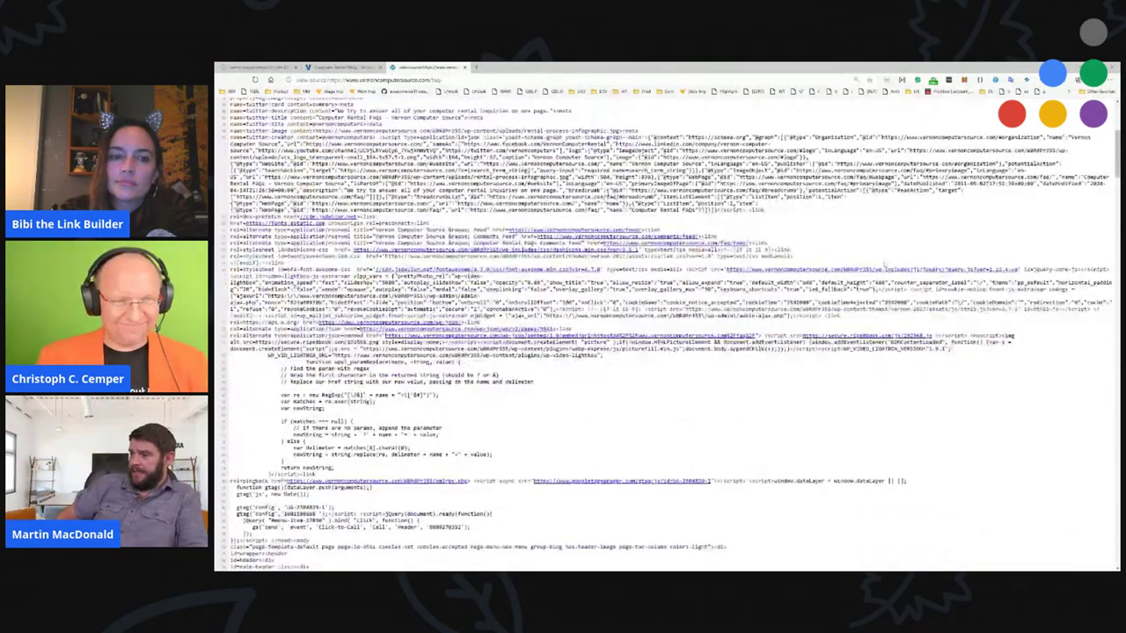
scroll(885, 289, "up", 10)
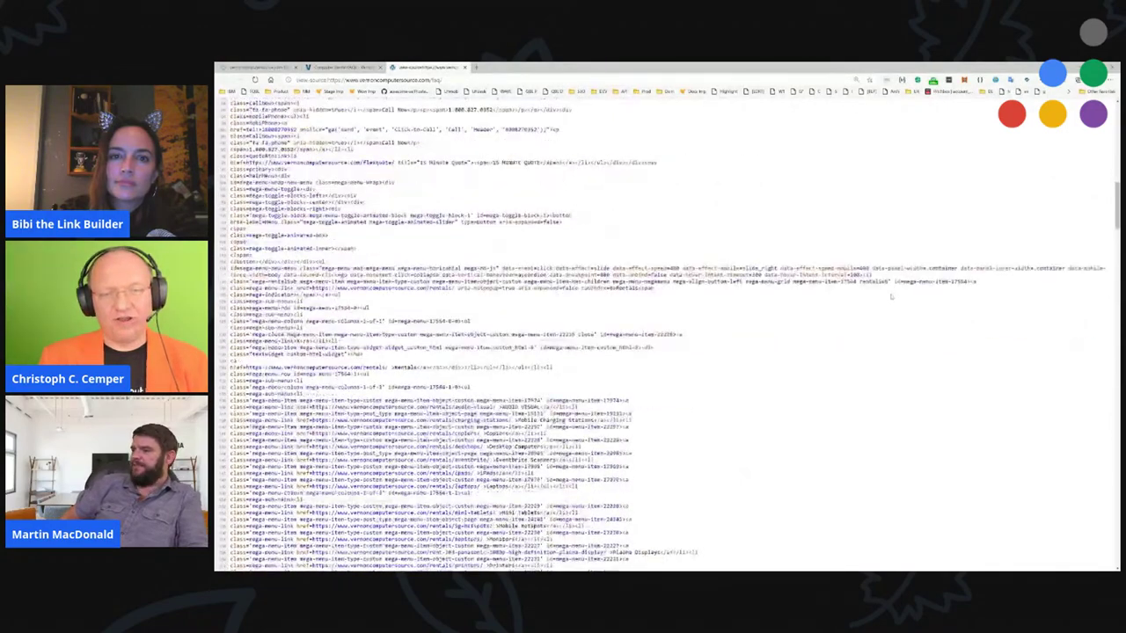
scroll(853, 336, "up", 4)
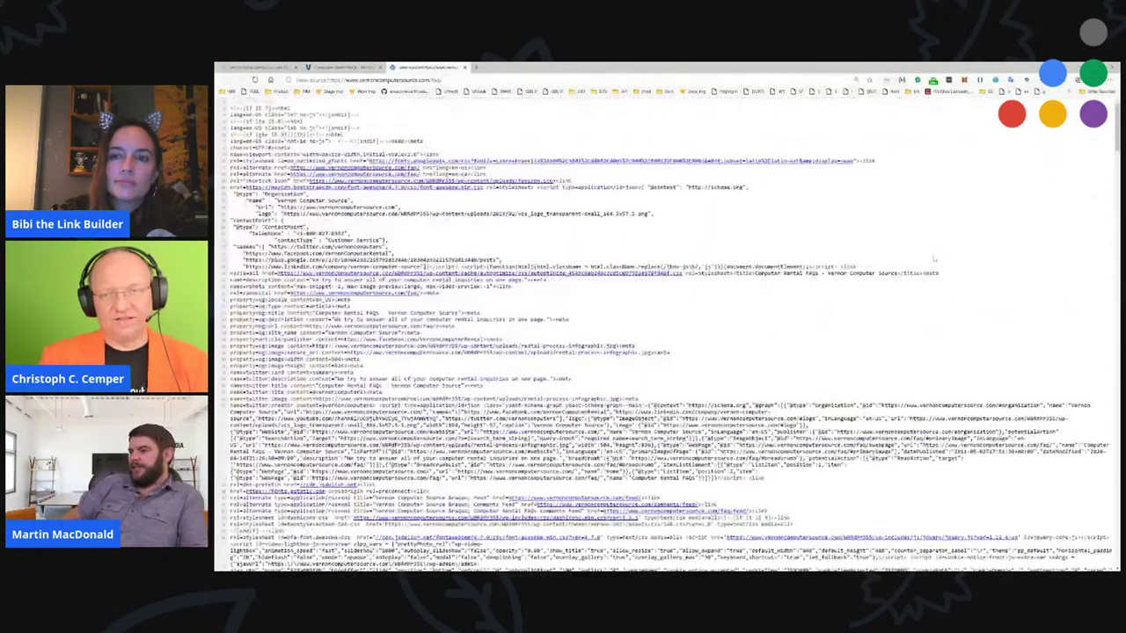
key("ctrl+w")
scroll(926, 227, "up", 6)
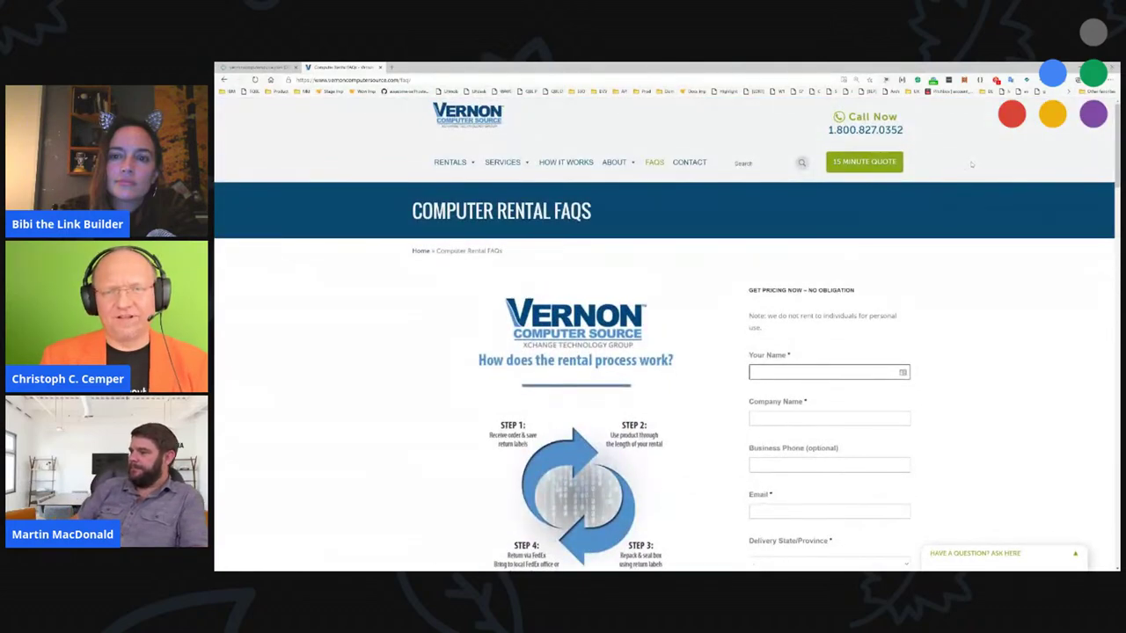
- In LinkResearchTools, list the Target 404 pages sorted by Power*Trust, and check those with more than 5 target hops before clearing the filter
key("ctrl+shift+Tab")
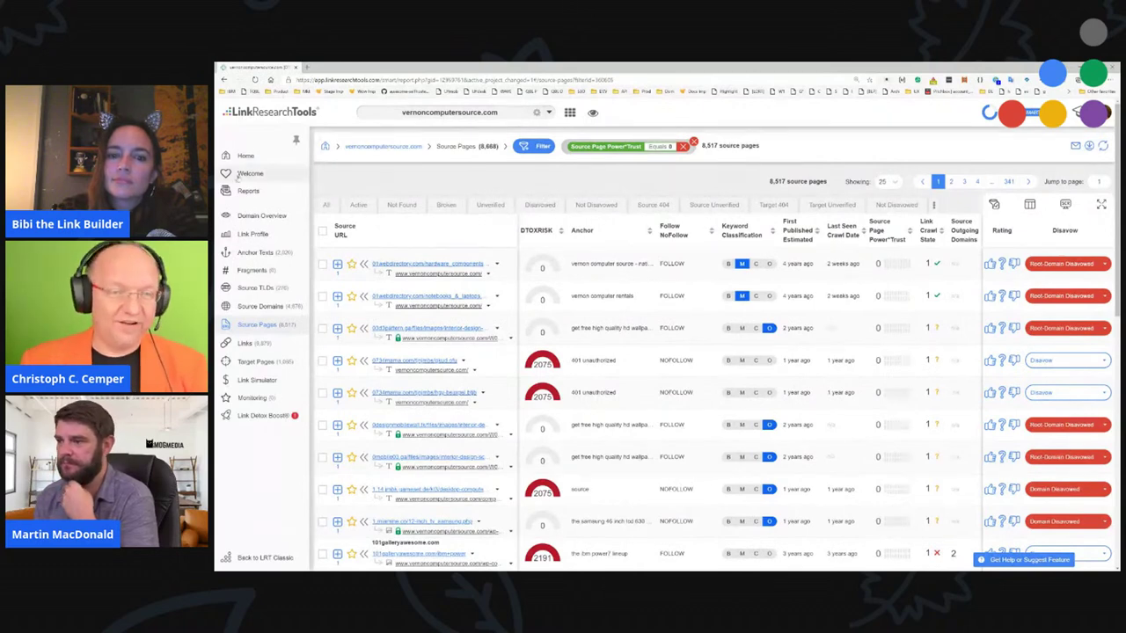
left_click(281, 362)
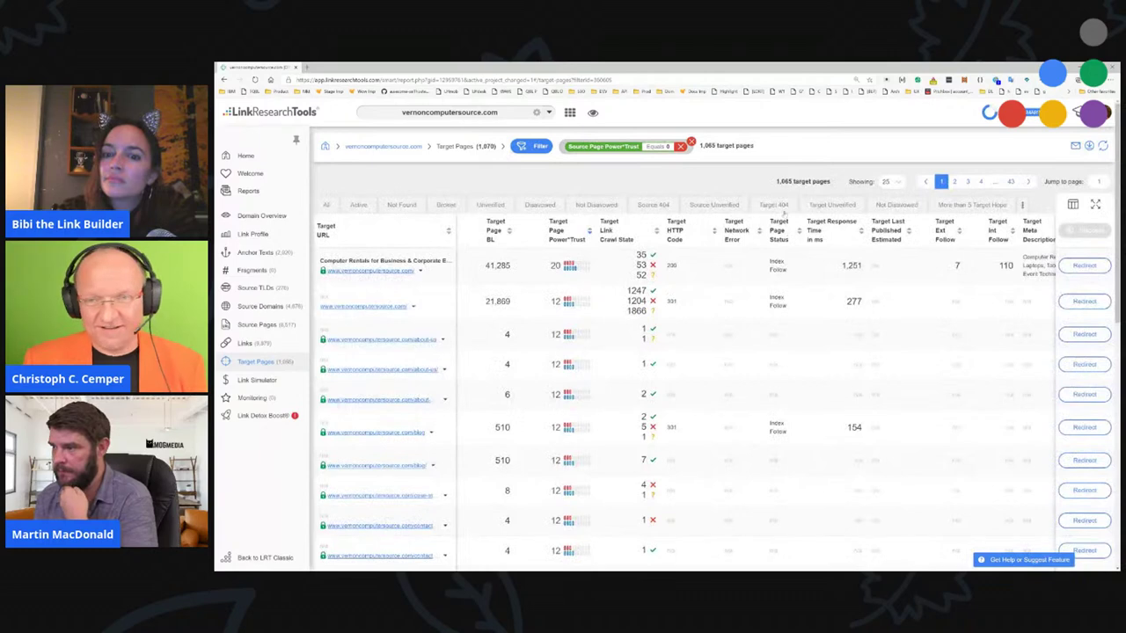
left_click(776, 206)
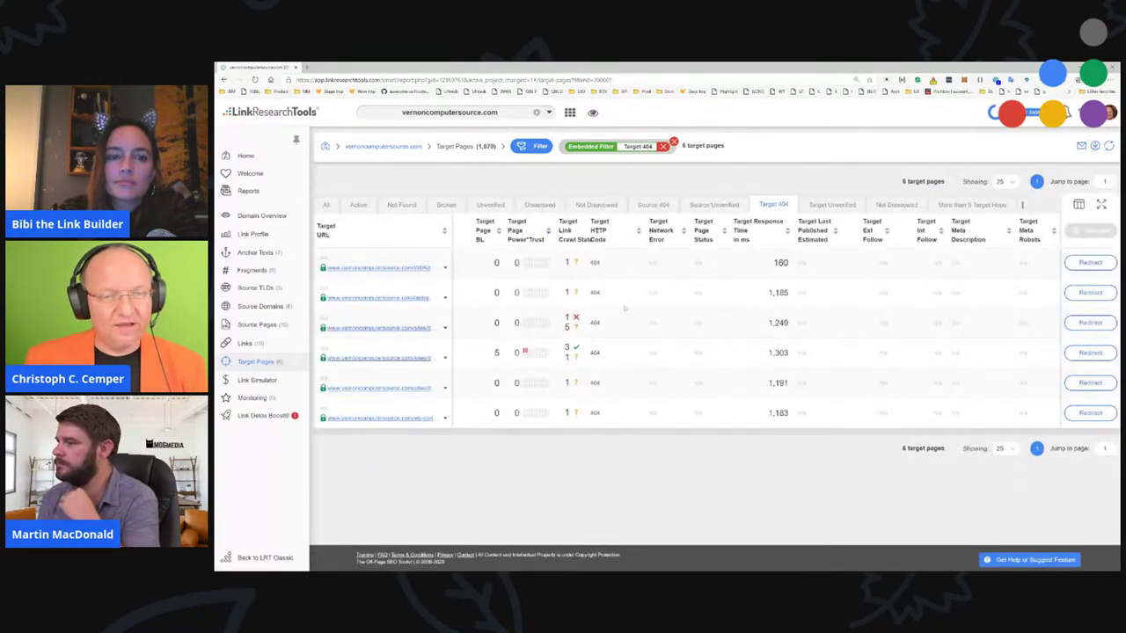
left_click(531, 240)
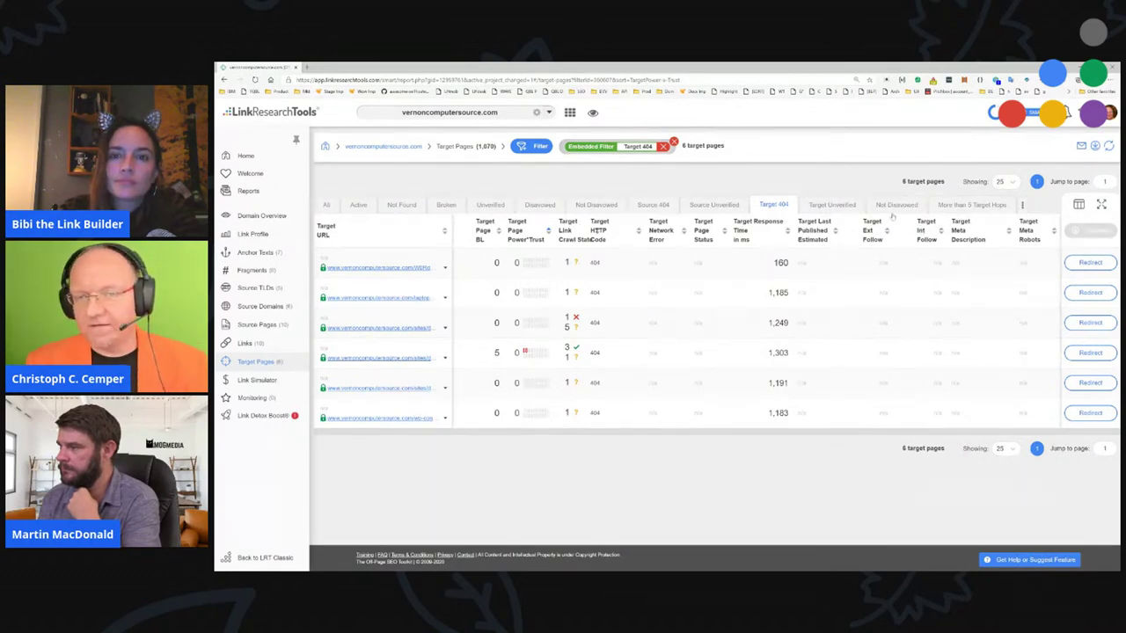
left_click(963, 211)
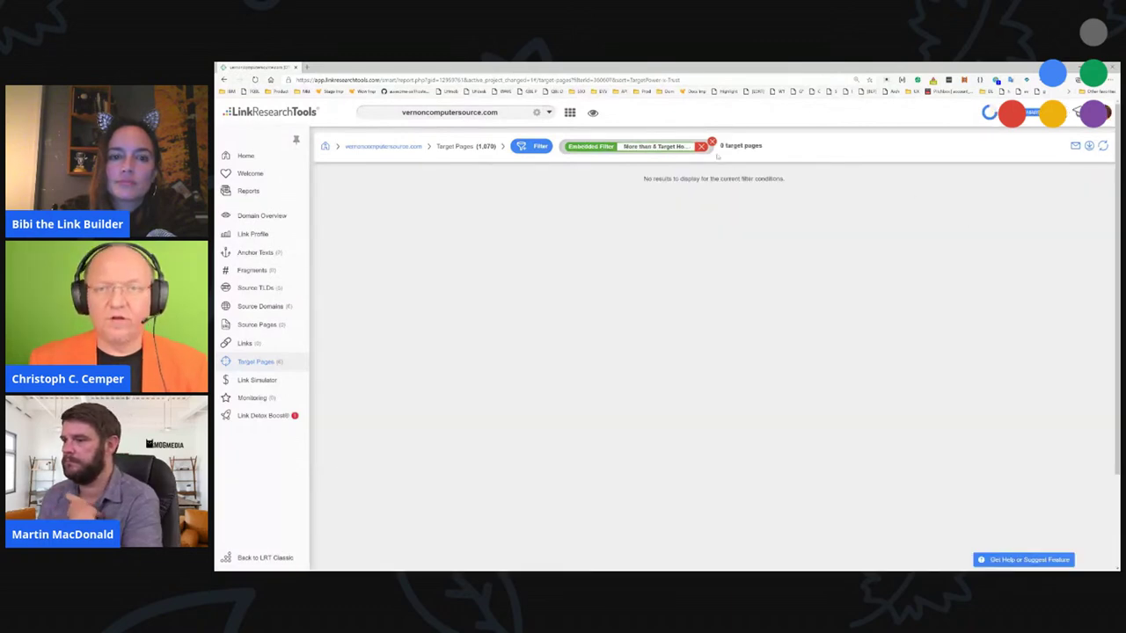
left_click(702, 146)
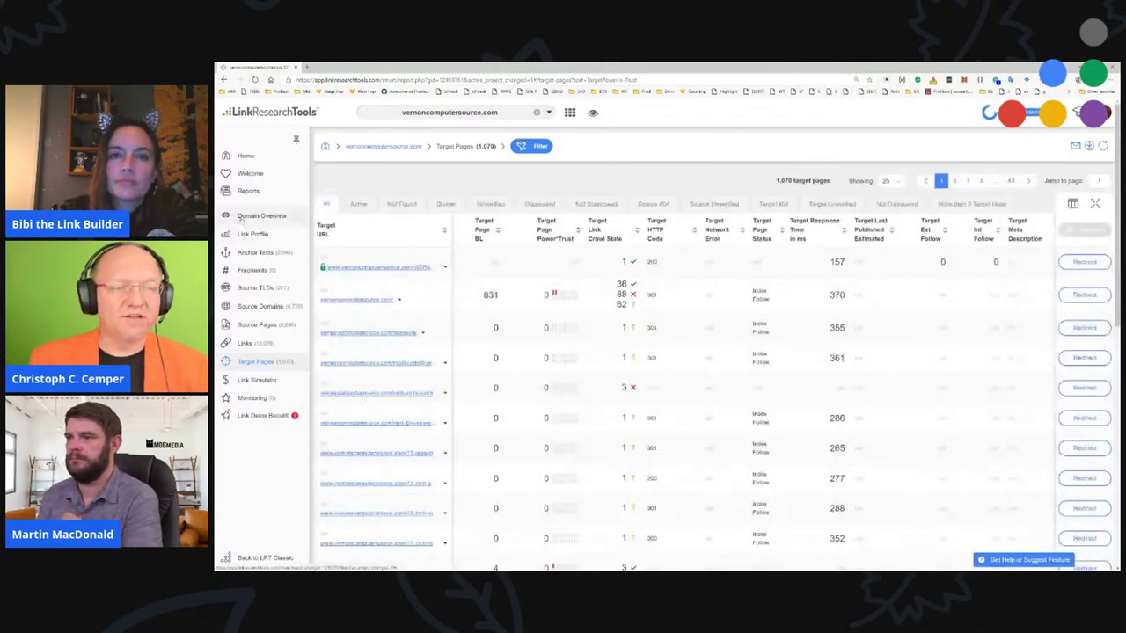
- Review the High Potential Links to Improve issue from the Domain Overview and sort its source pages by Power*Trust
left_click(261, 215)
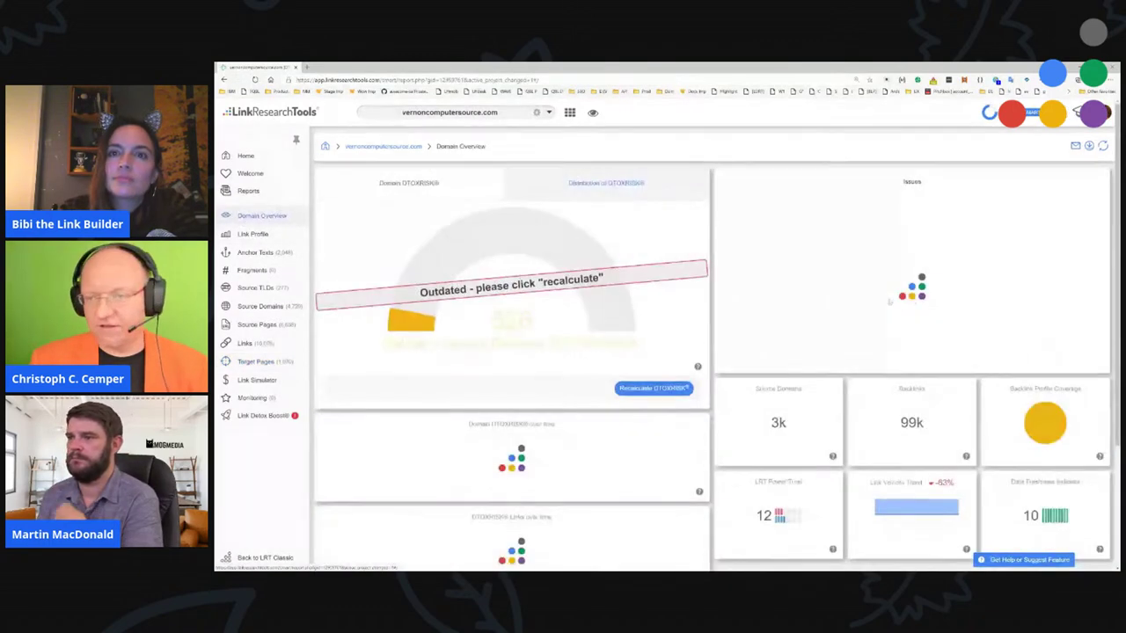
scroll(890, 302, "down", 3)
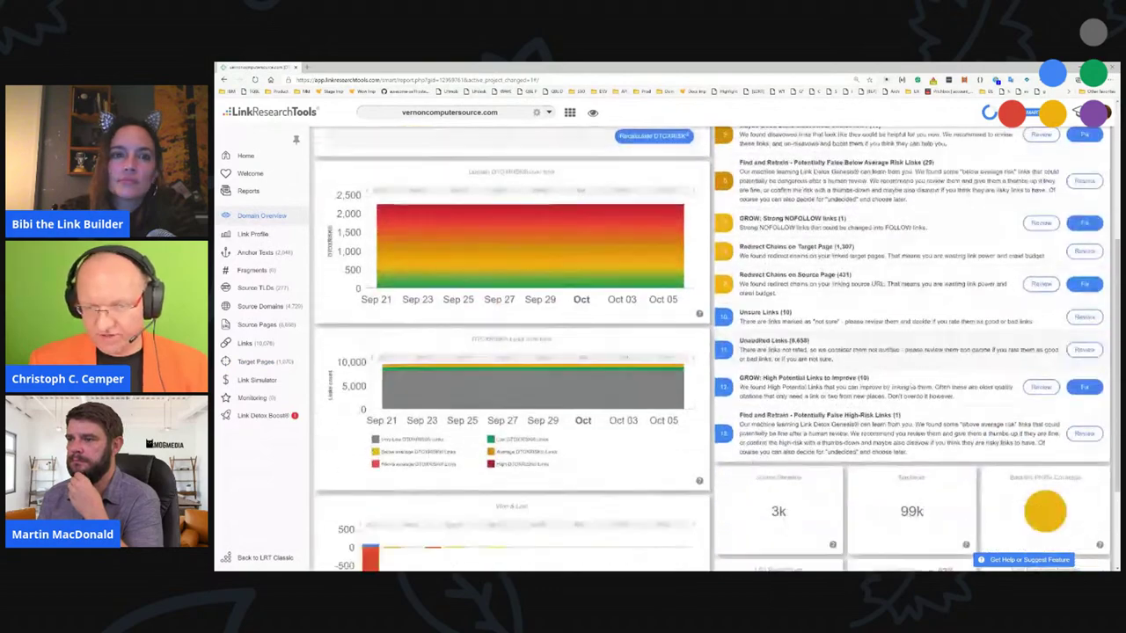
scroll(889, 302, "down", 1)
left_click(1040, 356)
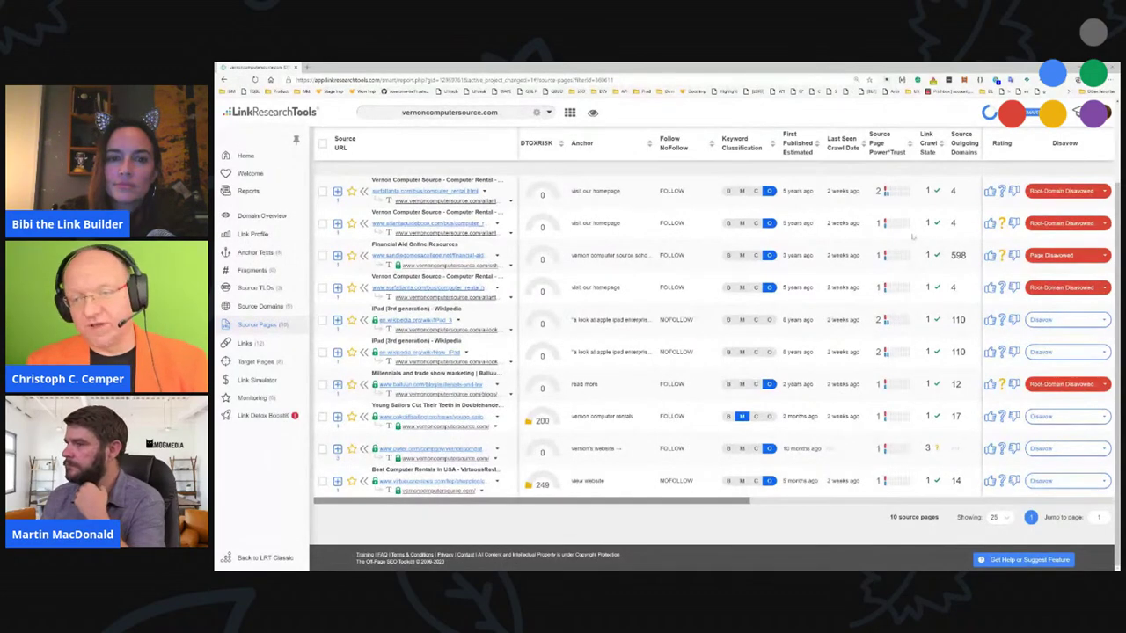
left_click(887, 154)
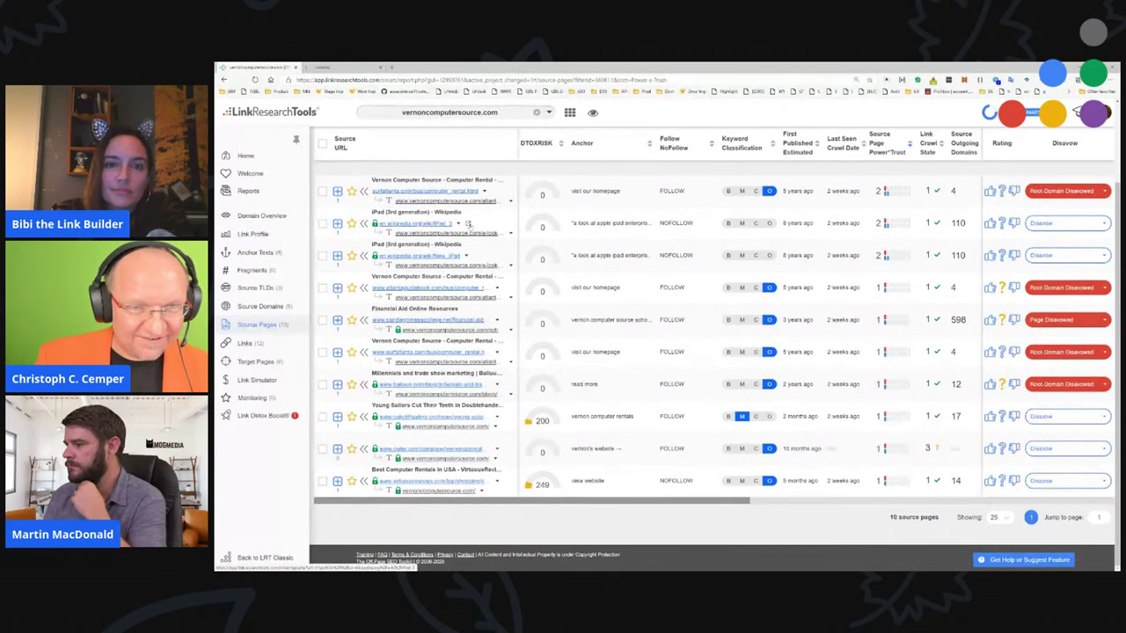
- Open the Wikipedia iPad_3 source page in a new tab, and expand its row to check the link trace and source preview
left_click(469, 225)
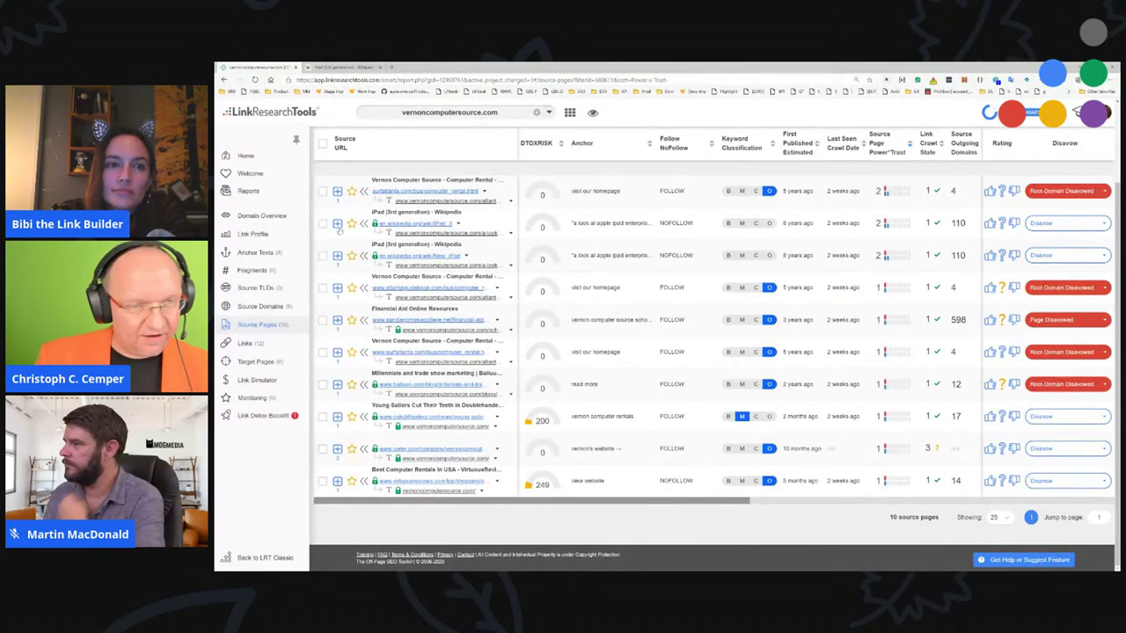
left_click(468, 224)
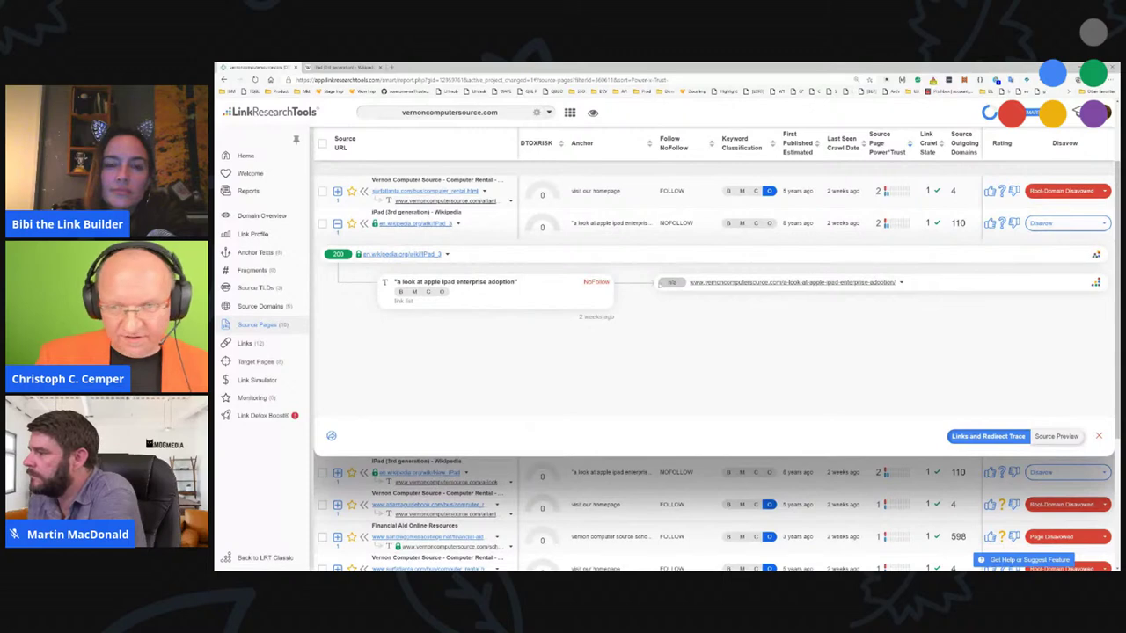
left_click_drag(403, 281, 514, 274)
left_click(1052, 438)
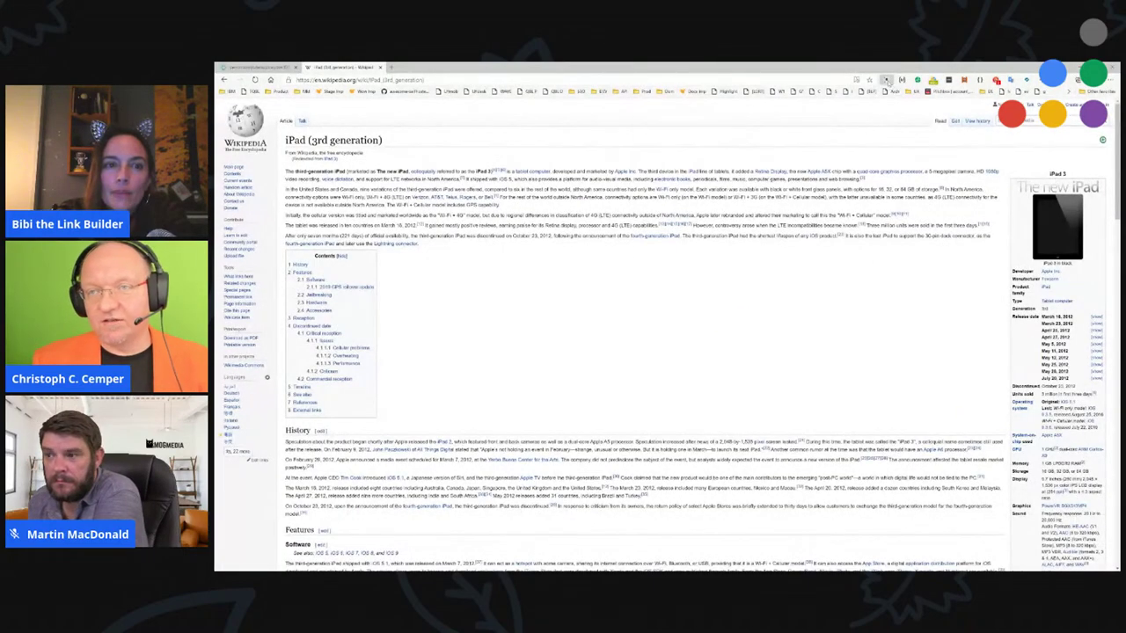
- Check the Power*Trust and backlink metrics of the Wikipedia iPad (3rd generation) page with the LRT Power*Trust extension, and close it
left_click(886, 79)
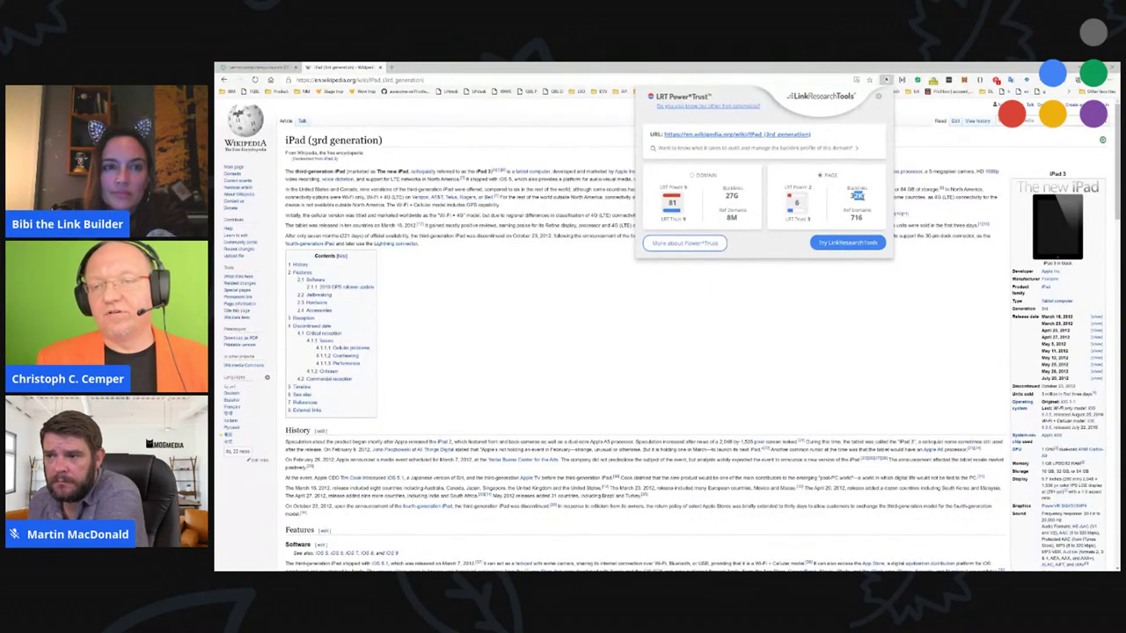
double_click(855, 217)
left_click(855, 217)
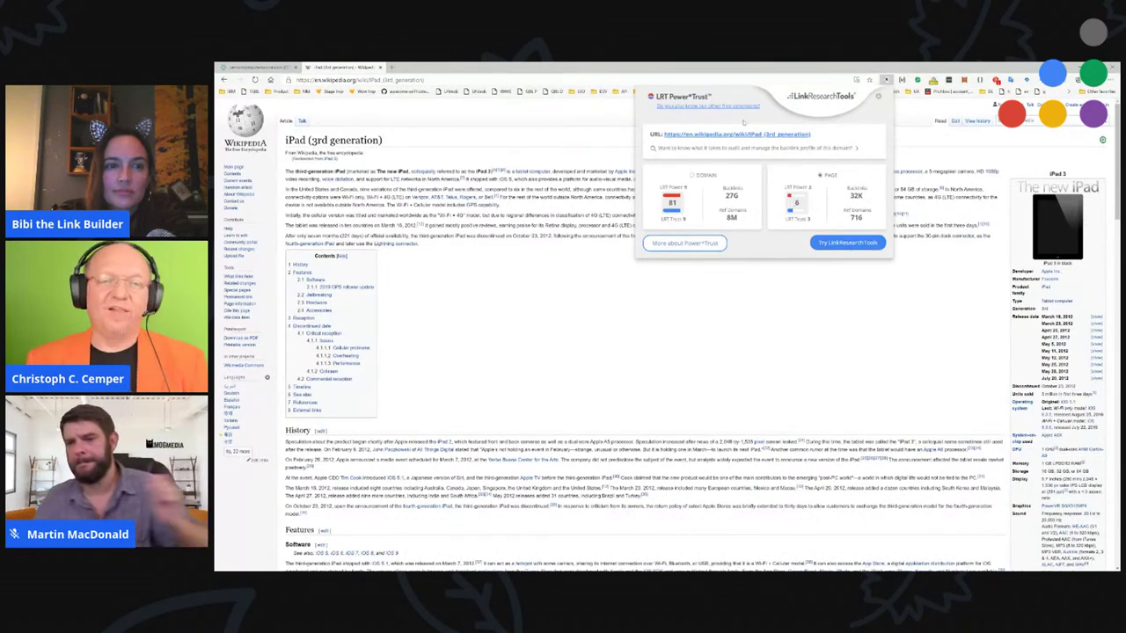
key("Escape")
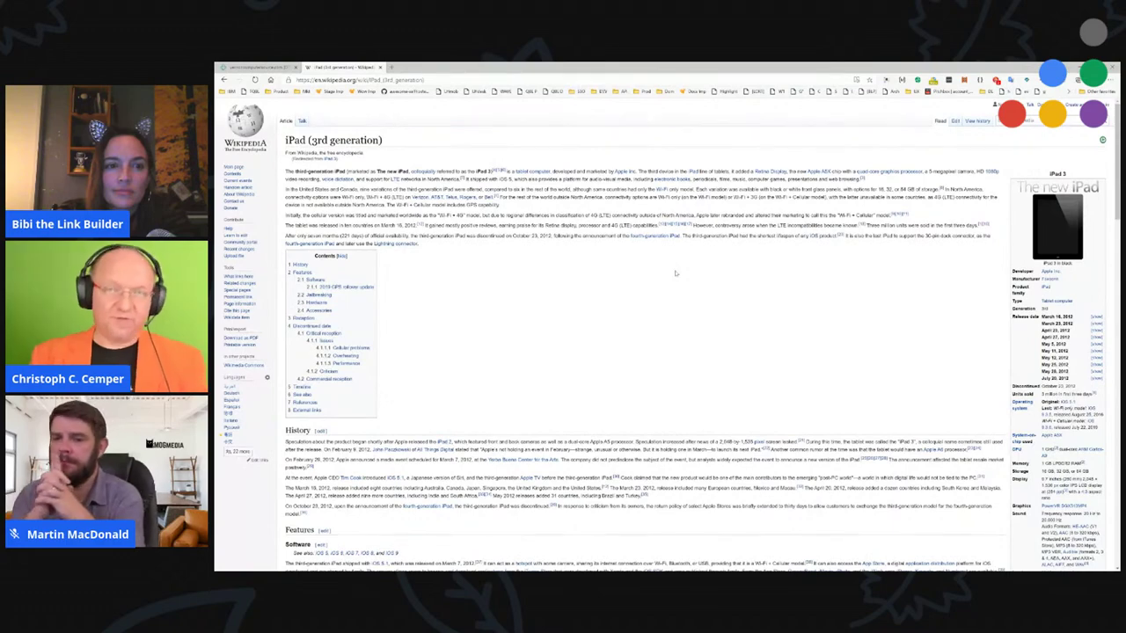
- Locate the Vernon Computer Source citation in the Wikipedia article's References, using the highlighted link in the LinkResearchTools source preview as a guide
scroll(701, 313, "down", 20)
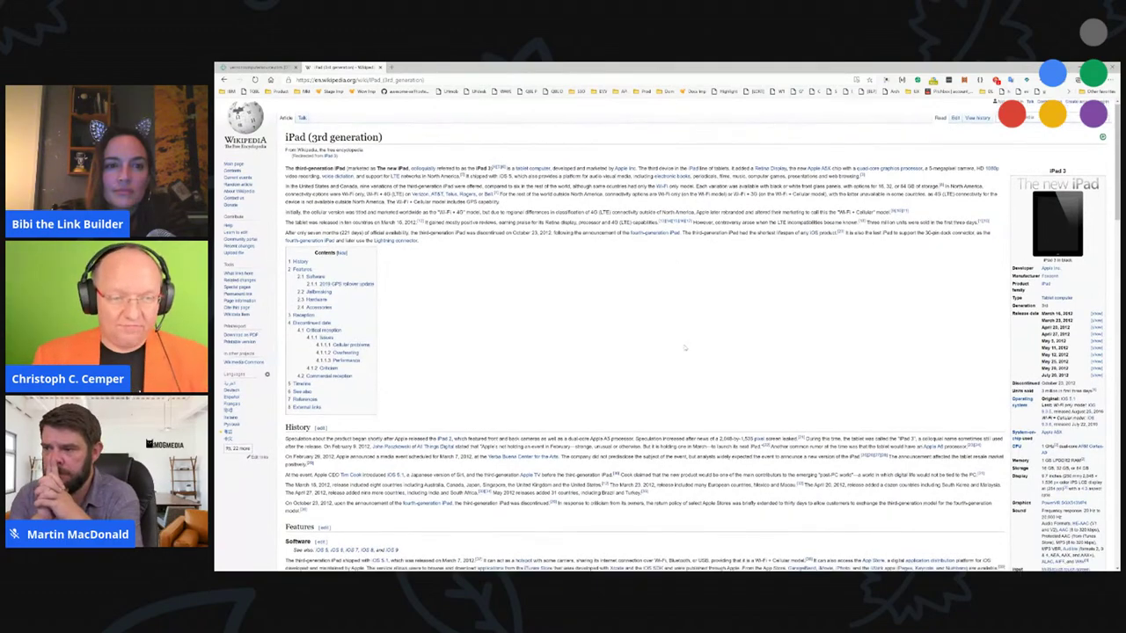
scroll(677, 326, "up", 10)
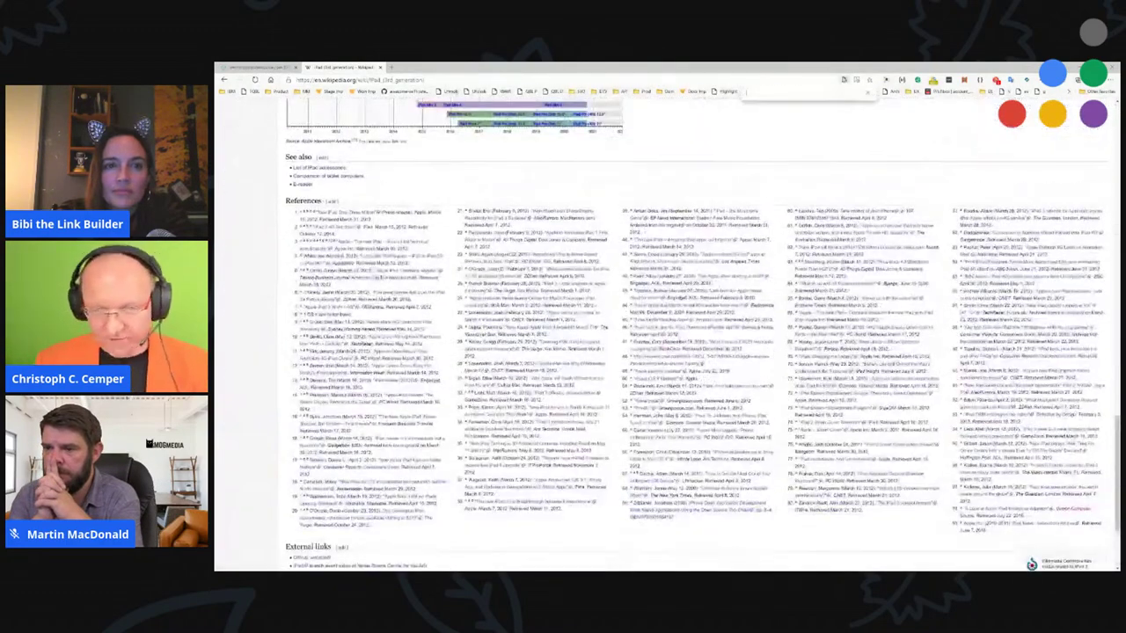
left_click(255, 67)
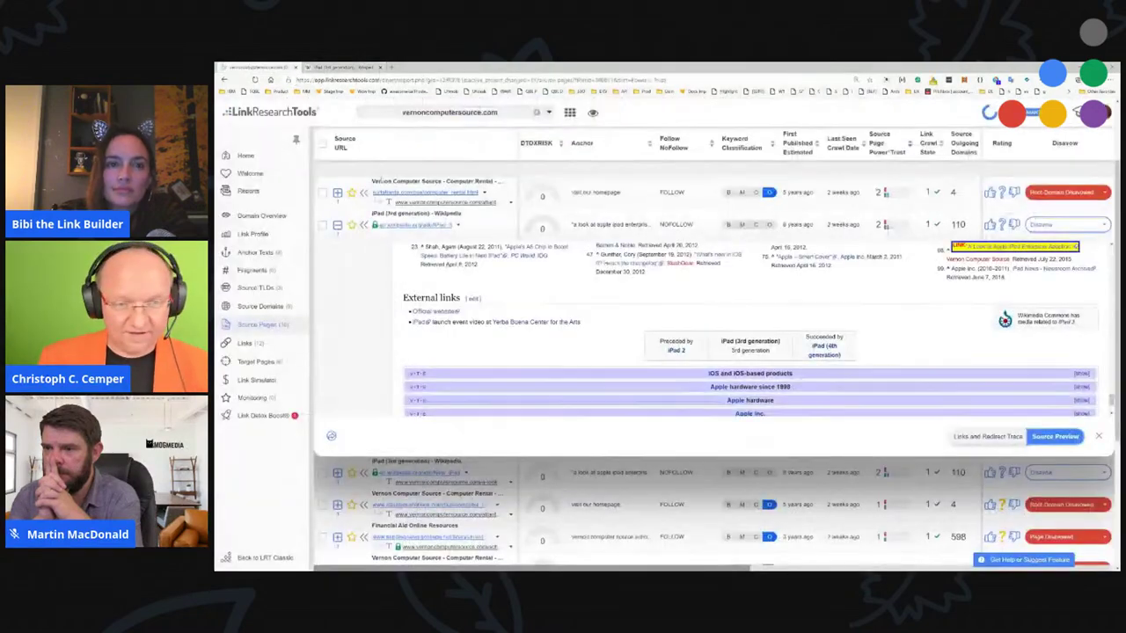
scroll(998, 398, "up", 1)
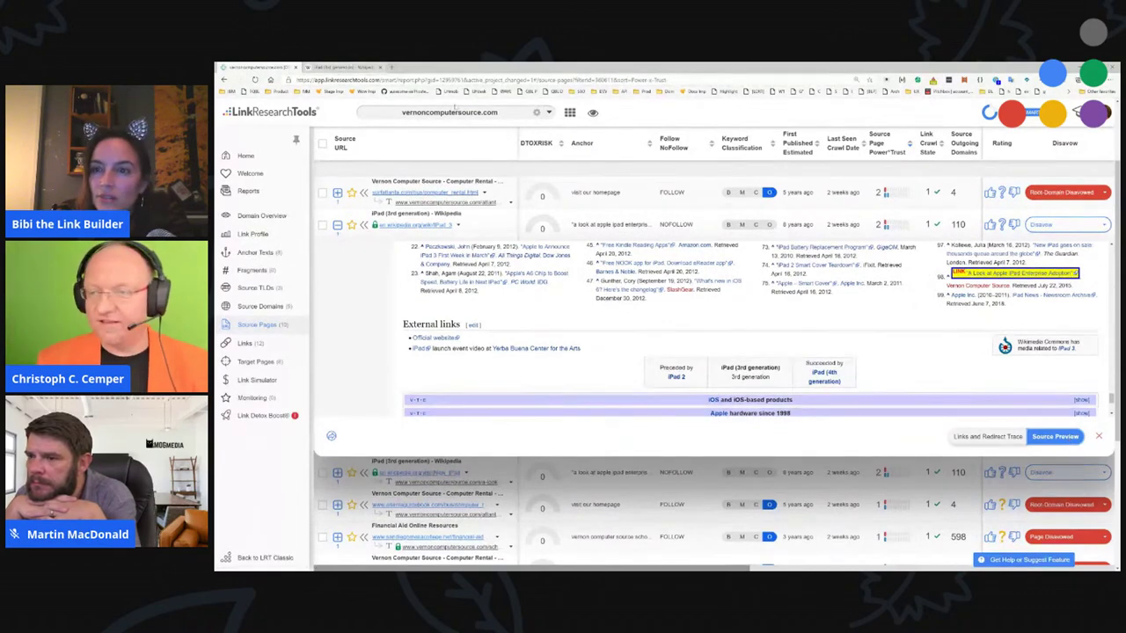
key("ctrl+Tab")
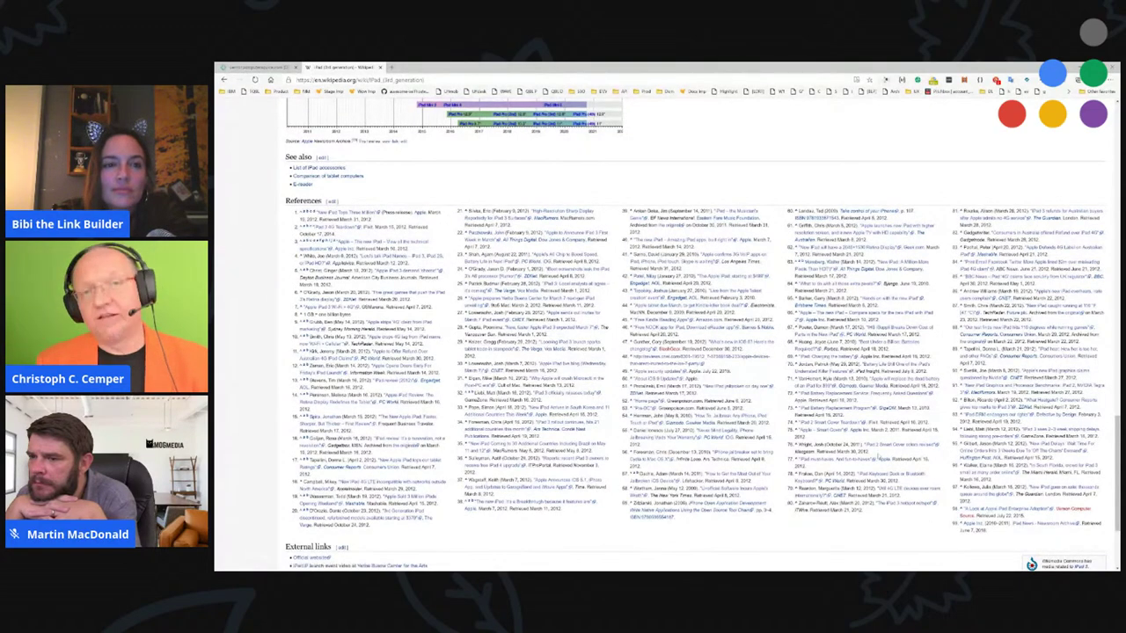
scroll(676, 380, "down", 1)
scroll(675, 380, "down", 3)
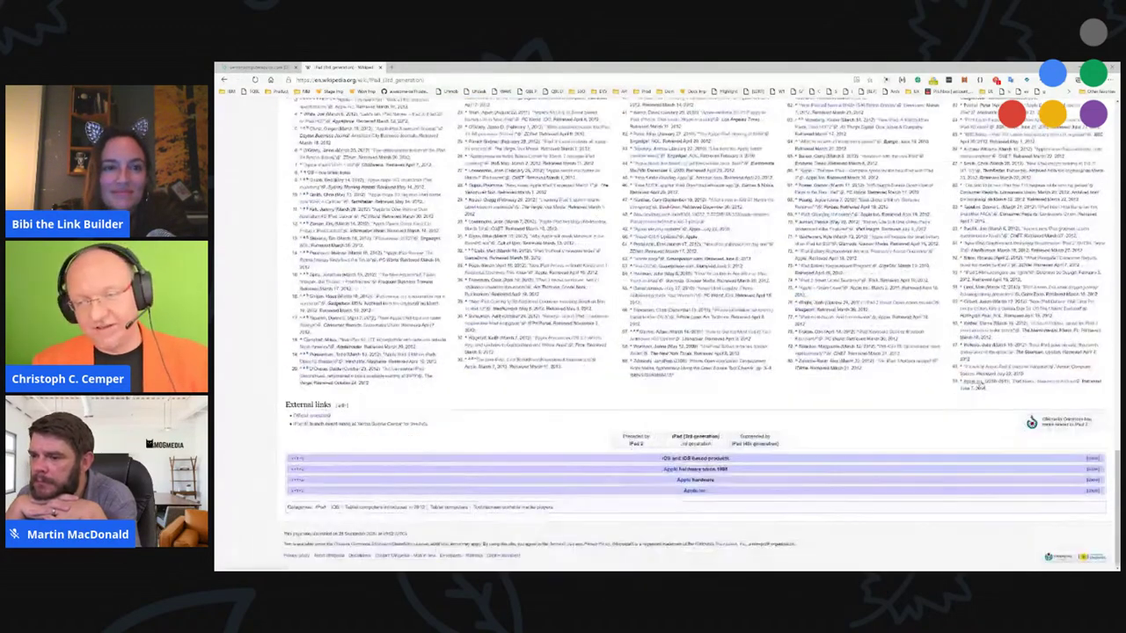
- Highlight the end of the Wikipedia reference list, and collapse the expanded iPad (3rd generation) row in the LinkResearchTools source pages
left_click_drag(1038, 381, 952, 362)
left_click(925, 385)
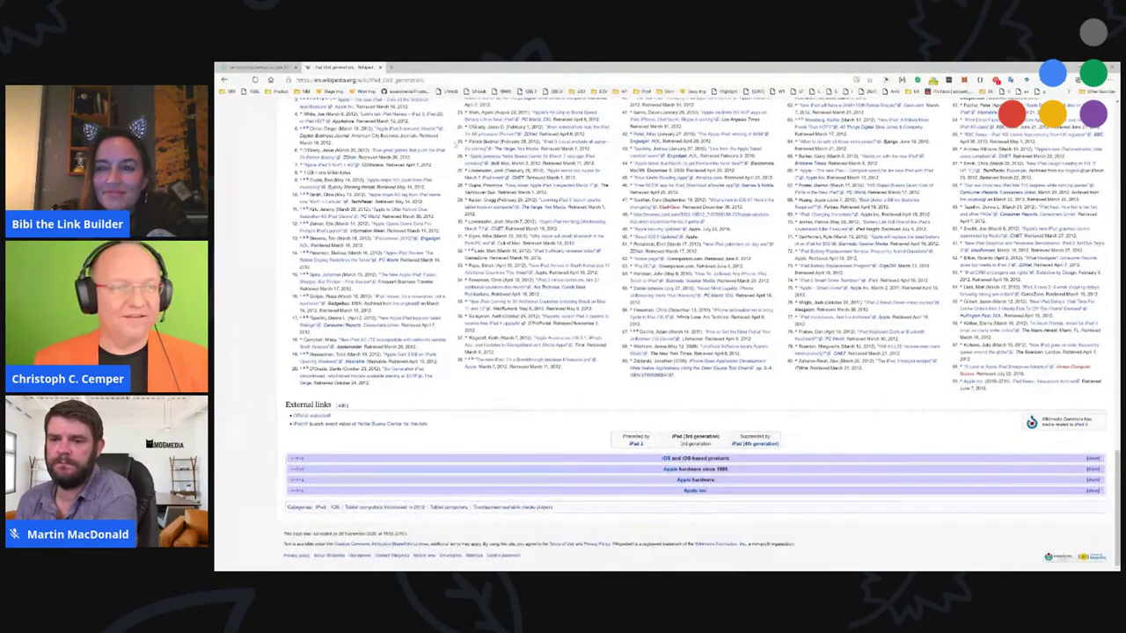
key("ctrl+shift+Tab")
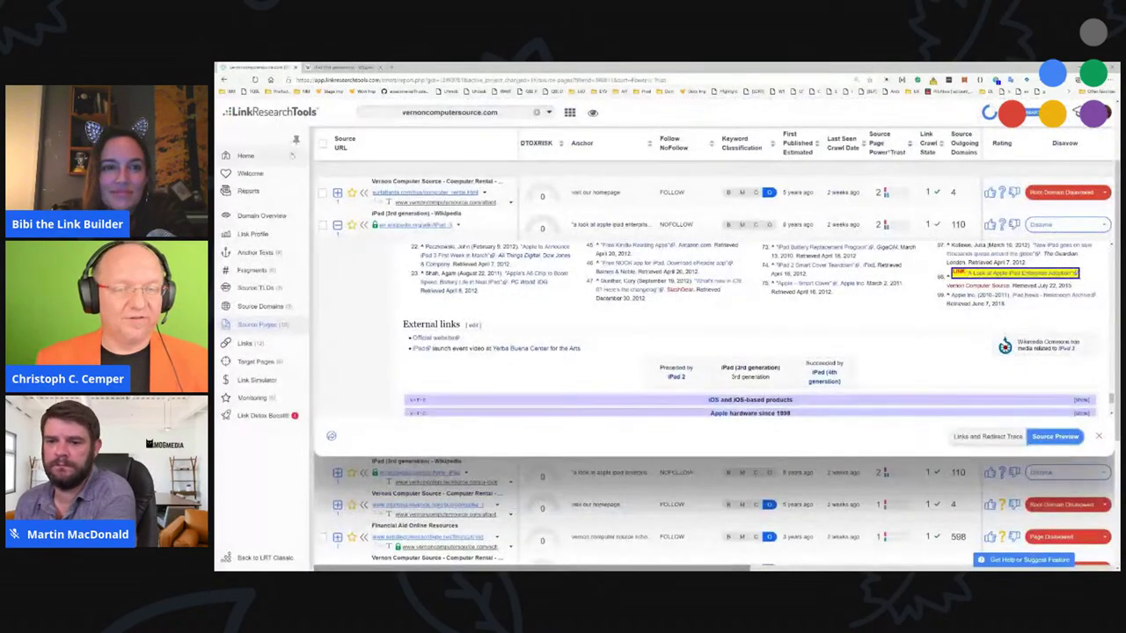
left_click(337, 225)
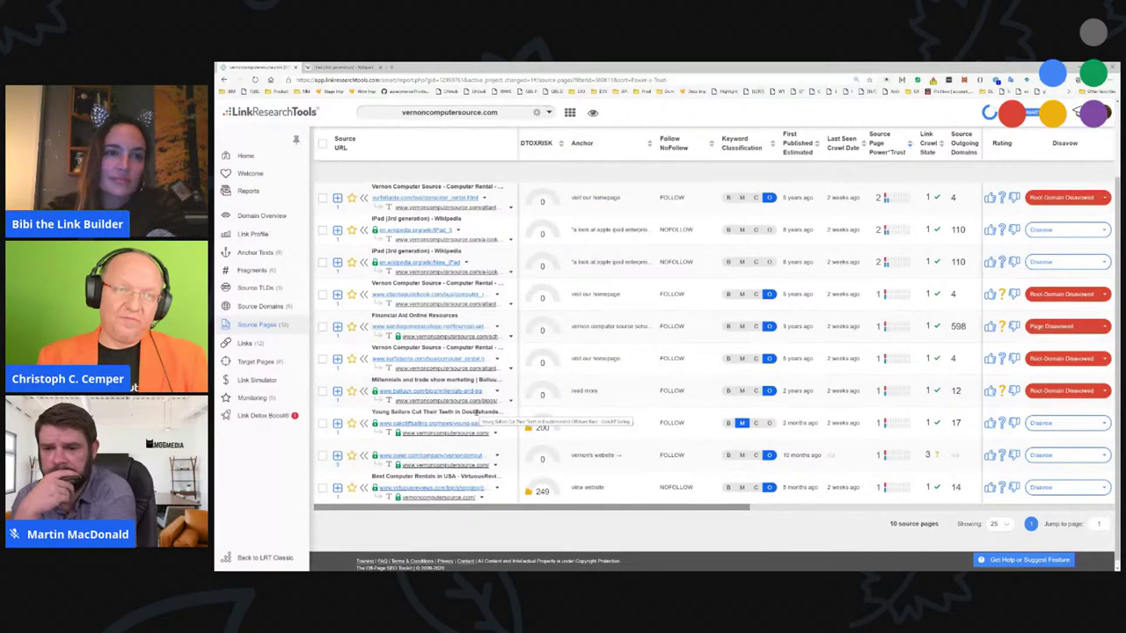
- Skim the Wikipedia iPad (3rd generation) article from start to finish, and highlight the Vernon Computer Source citation in its References
key("ctrl+Tab")
scroll(597, 252, "up", 20)
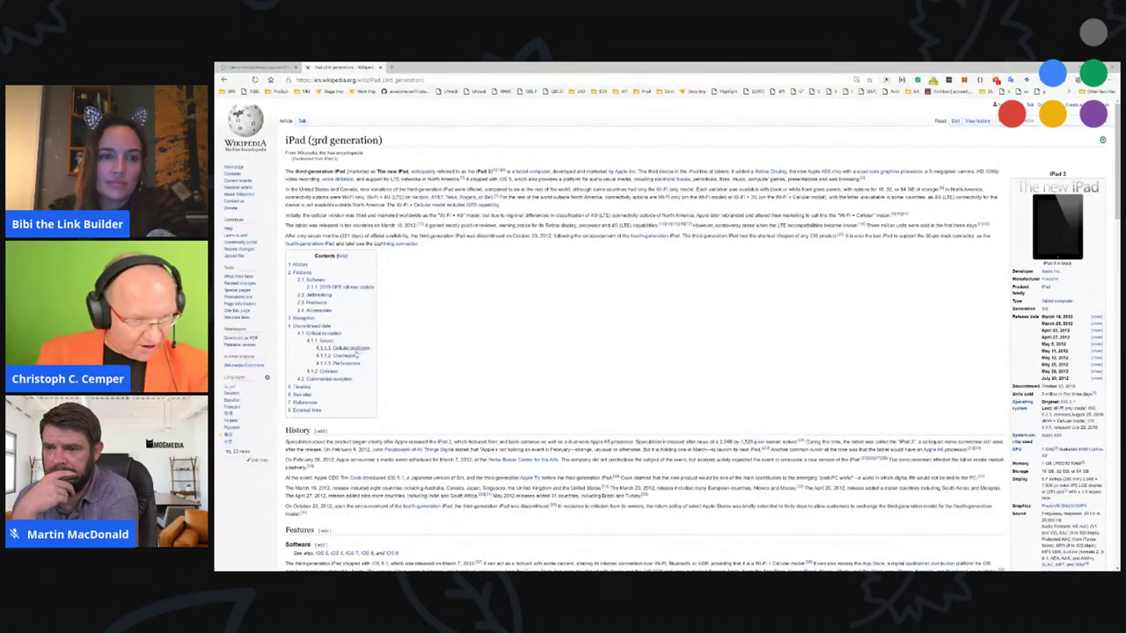
scroll(493, 390, "down", 10)
scroll(492, 389, "down", 15)
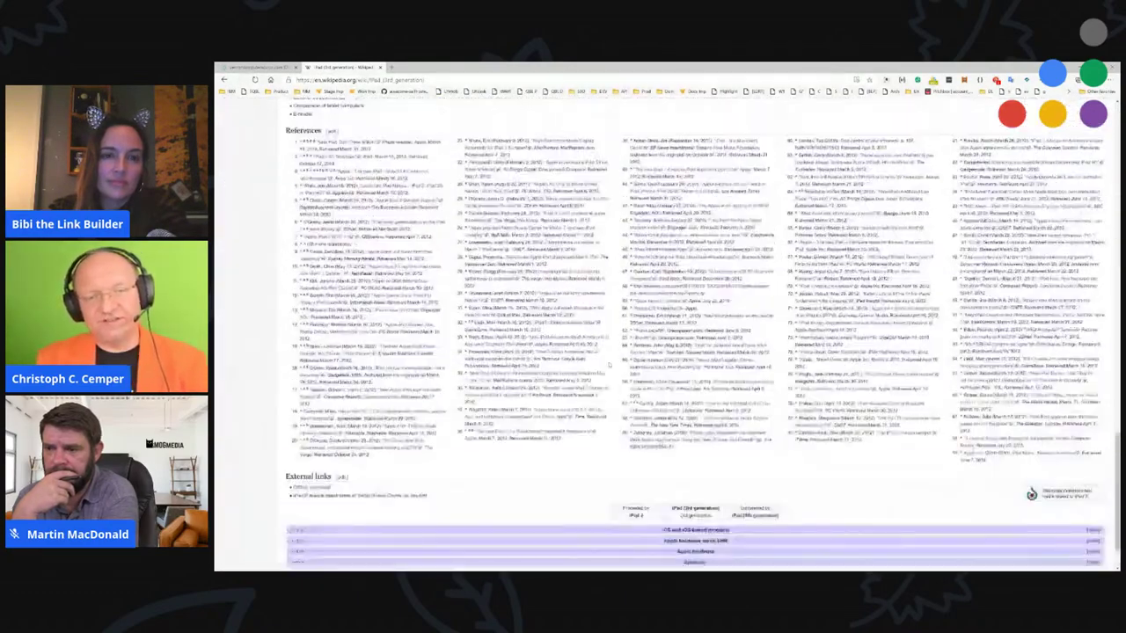
scroll(608, 363, "up", 15)
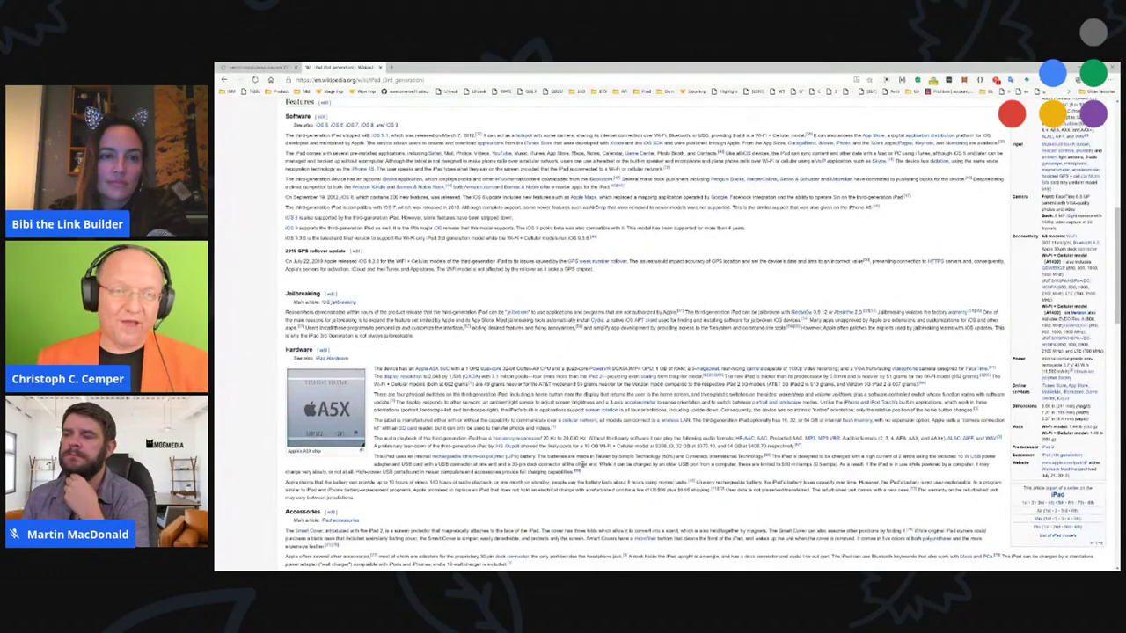
scroll(659, 334, "down", 20)
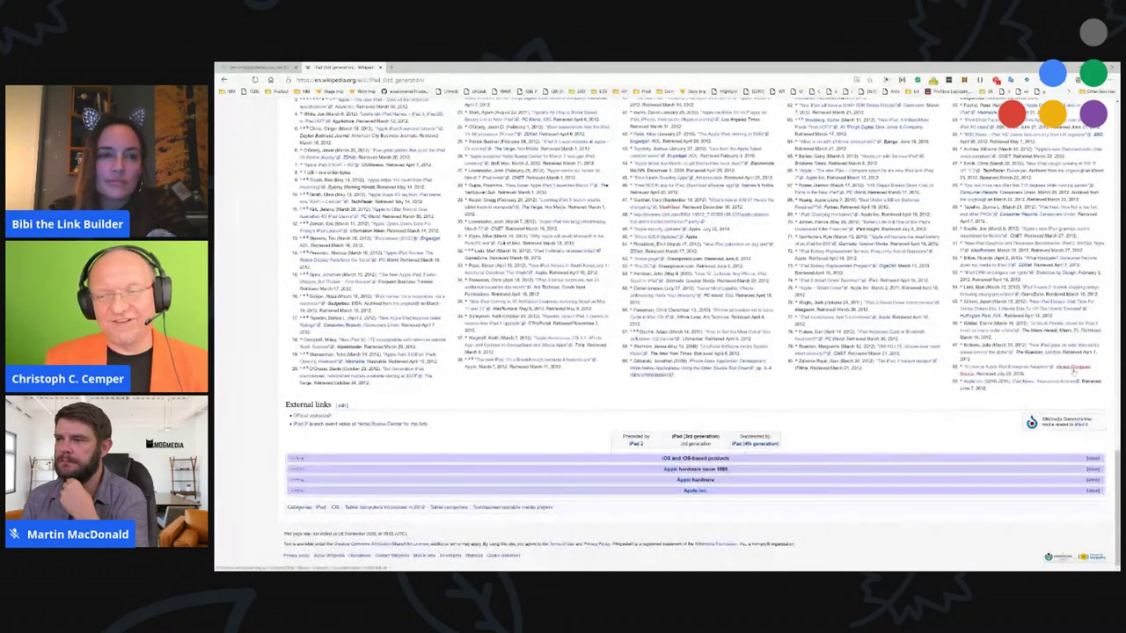
left_click_drag(997, 374, 959, 366)
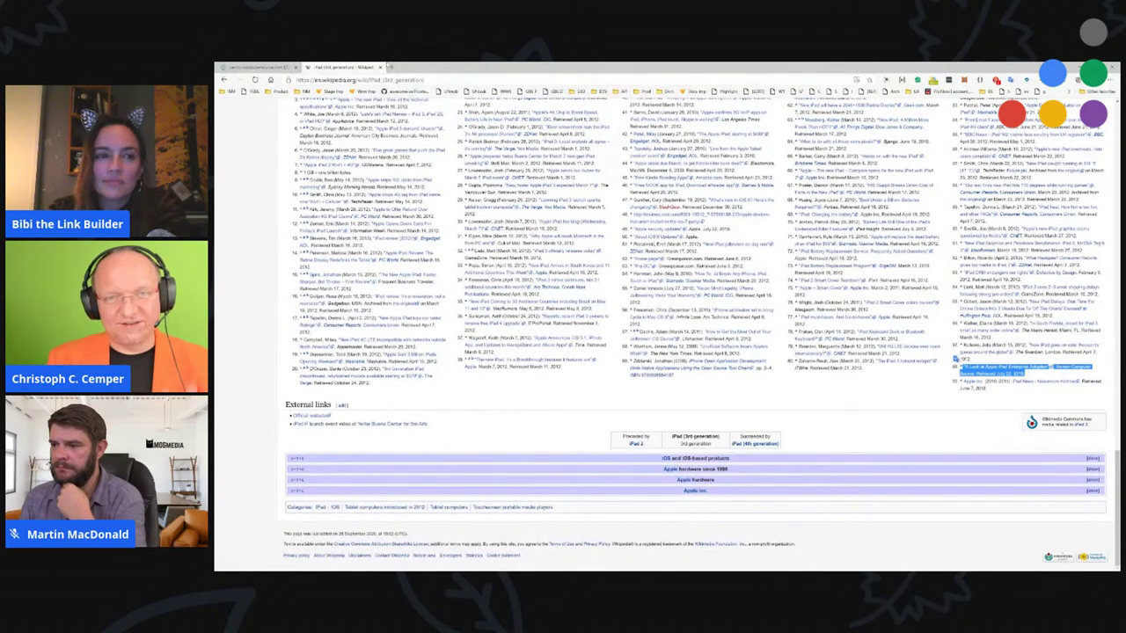
- Expand the Financial Aid Online Resources row in LinkResearchTools, check its link's anchor text, and open the San Diego Mesa College source page in a new tab
left_click(263, 68)
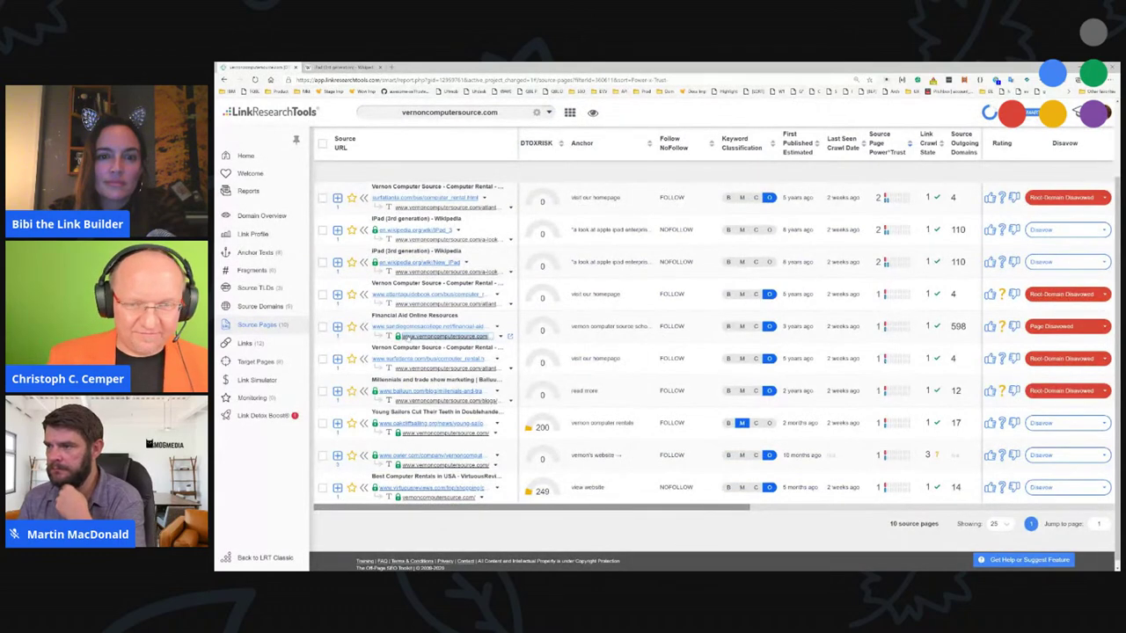
left_click(337, 326)
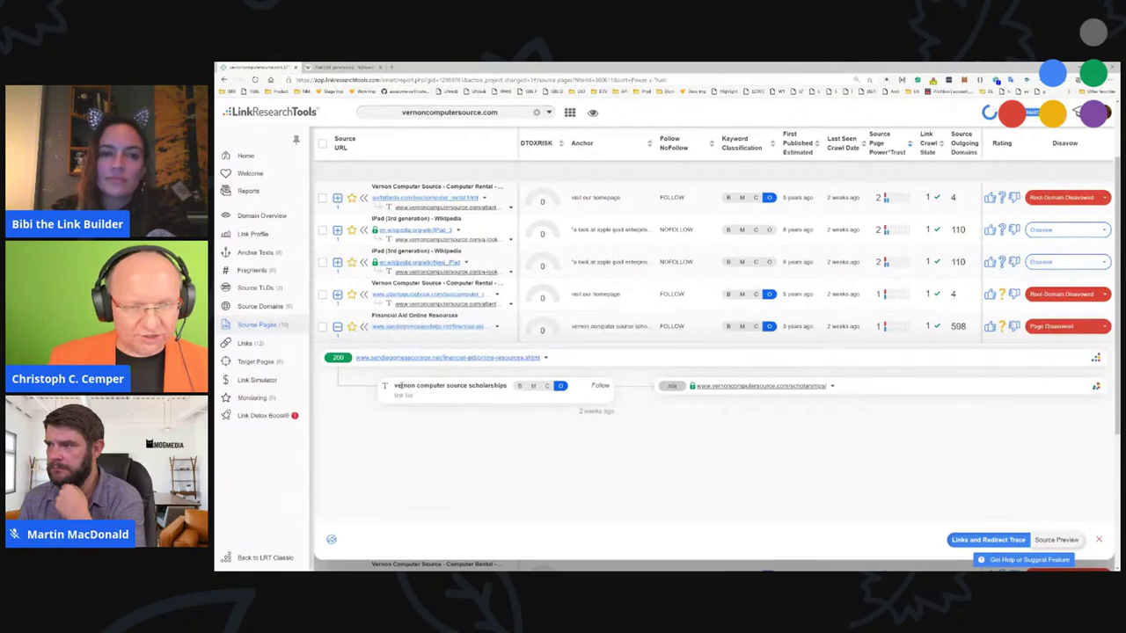
left_click_drag(393, 385, 507, 387)
left_click_drag(444, 358, 556, 361)
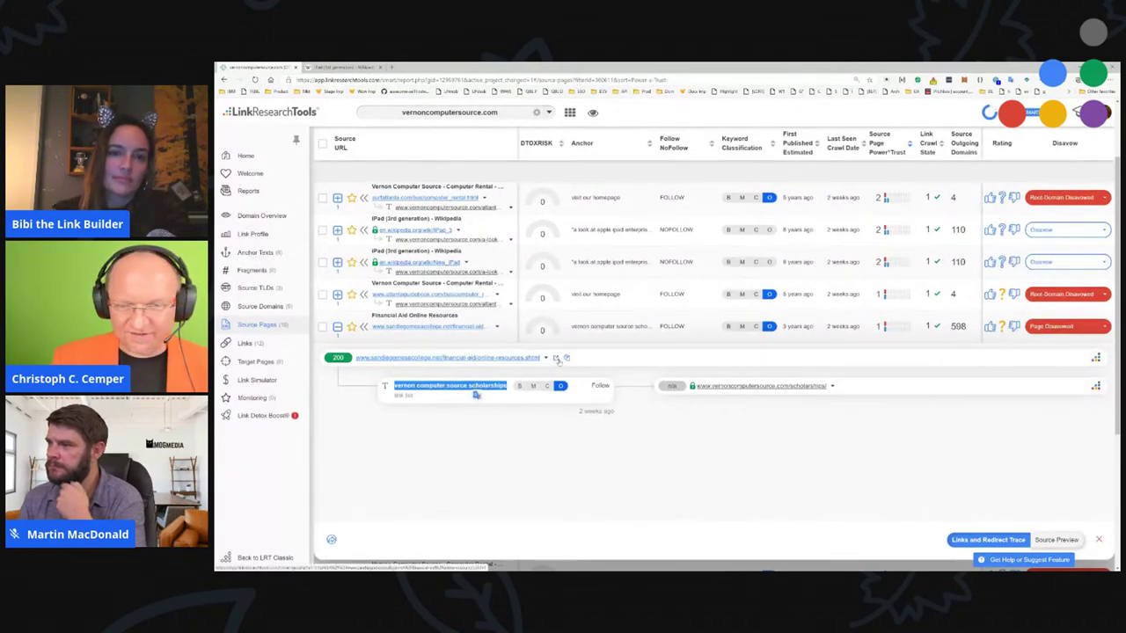
left_click(555, 359)
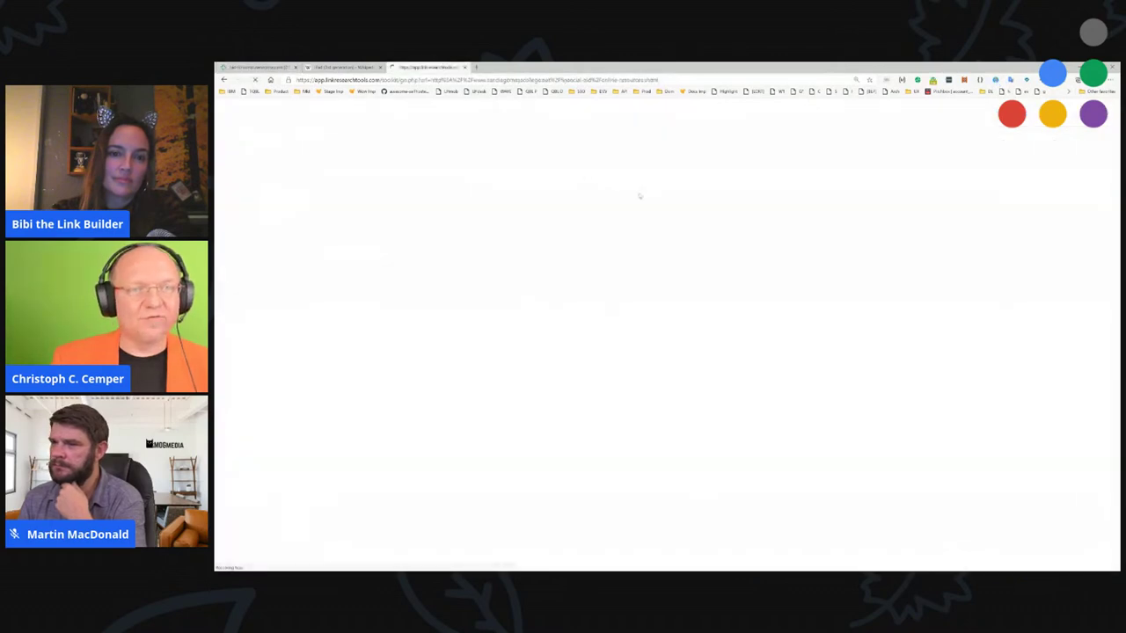
key("ctrl+1")
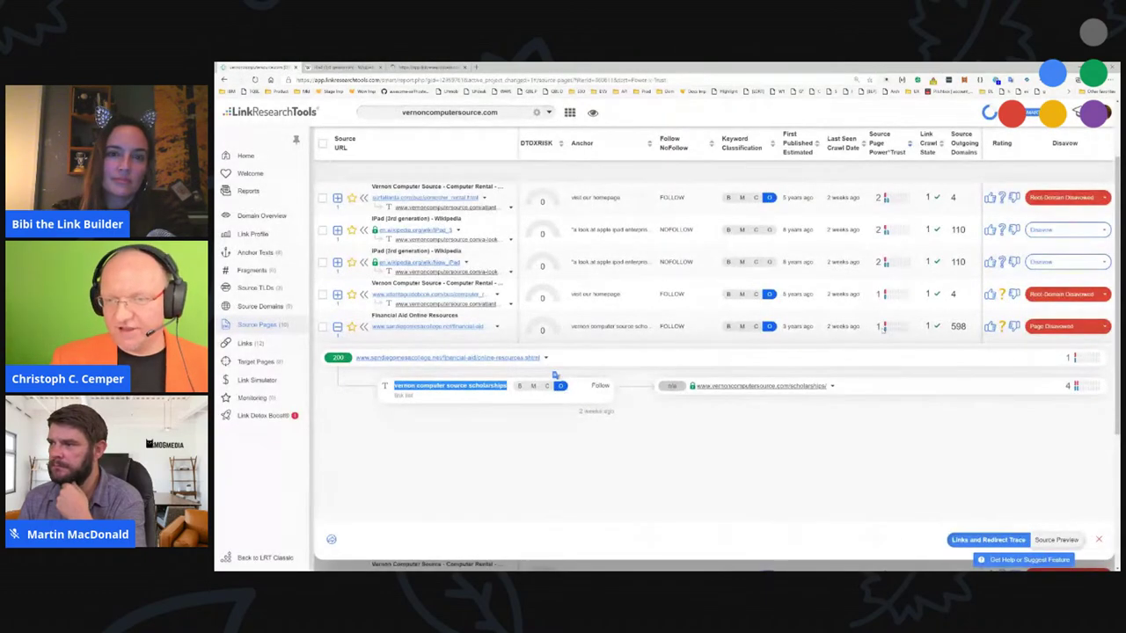
key("ctrl+3")
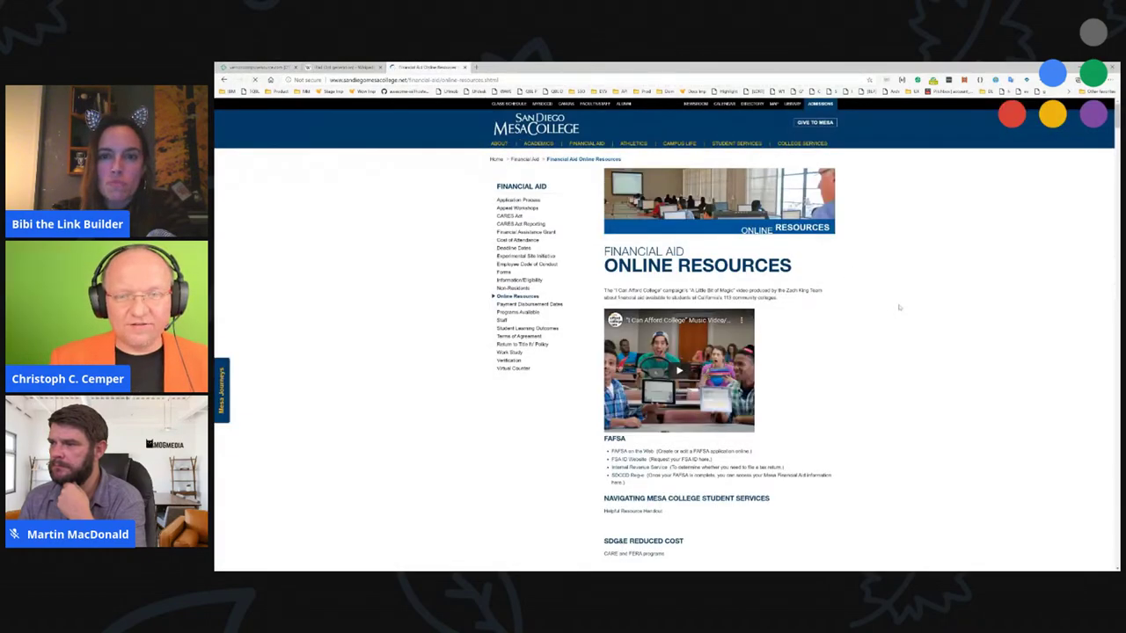
- Examine the long scholarship link lists on the San Diego Mesa College Financial Aid Online Resources page
scroll(944, 380, "down", 3)
scroll(944, 376, "down", 7)
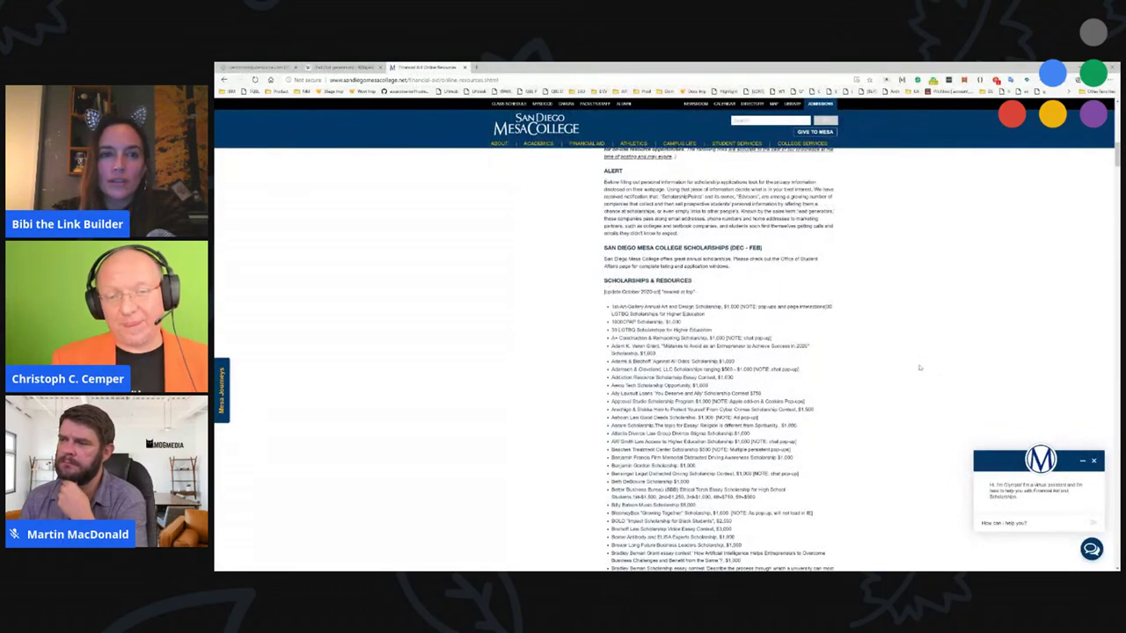
scroll(888, 365, "down", 2)
scroll(843, 362, "down", 10)
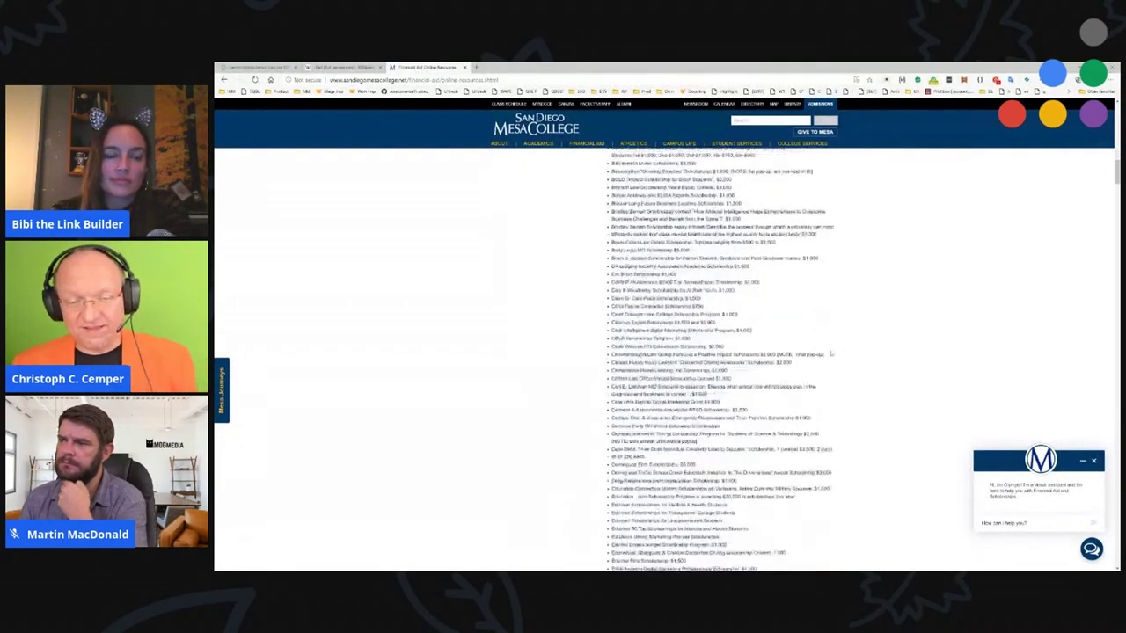
scroll(826, 359, "down", 10)
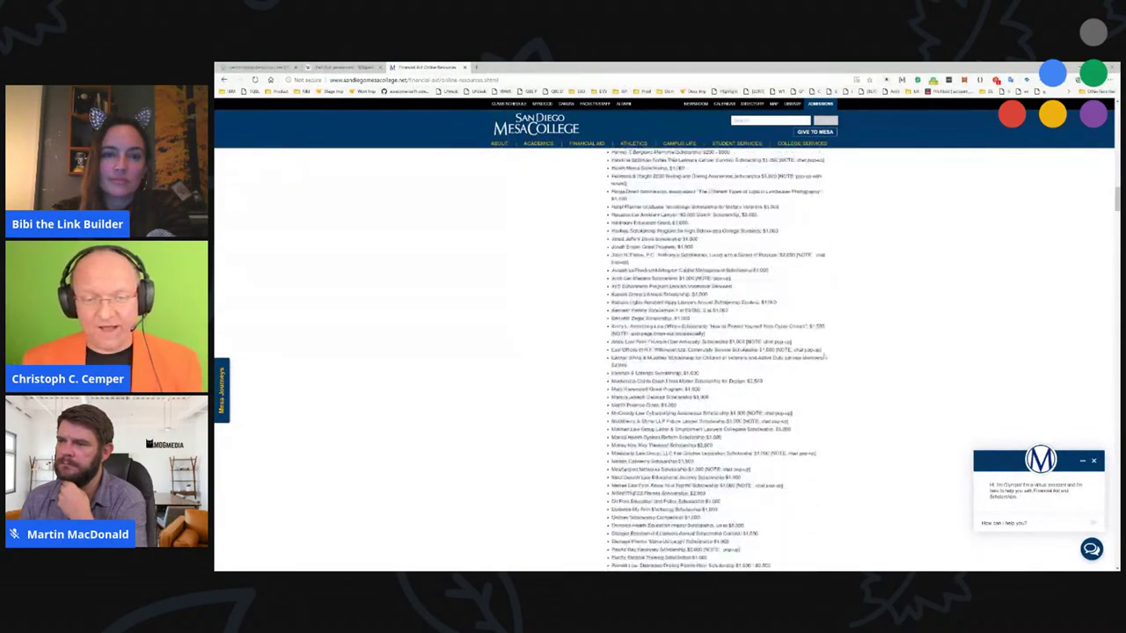
scroll(723, 413, "down", 8)
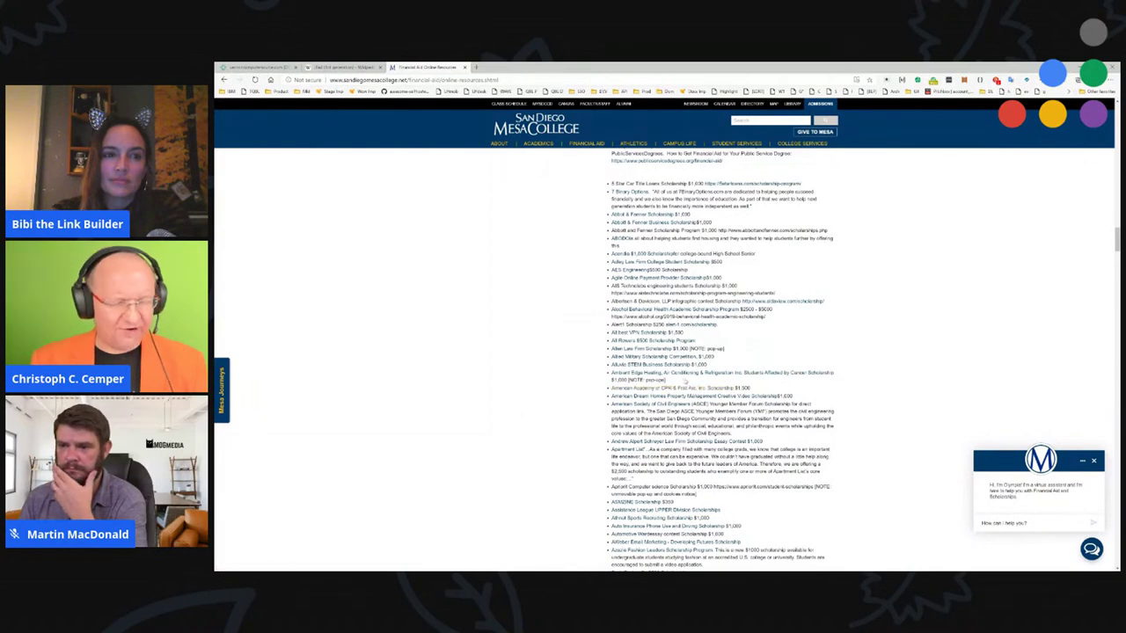
scroll(740, 387, "down", 8)
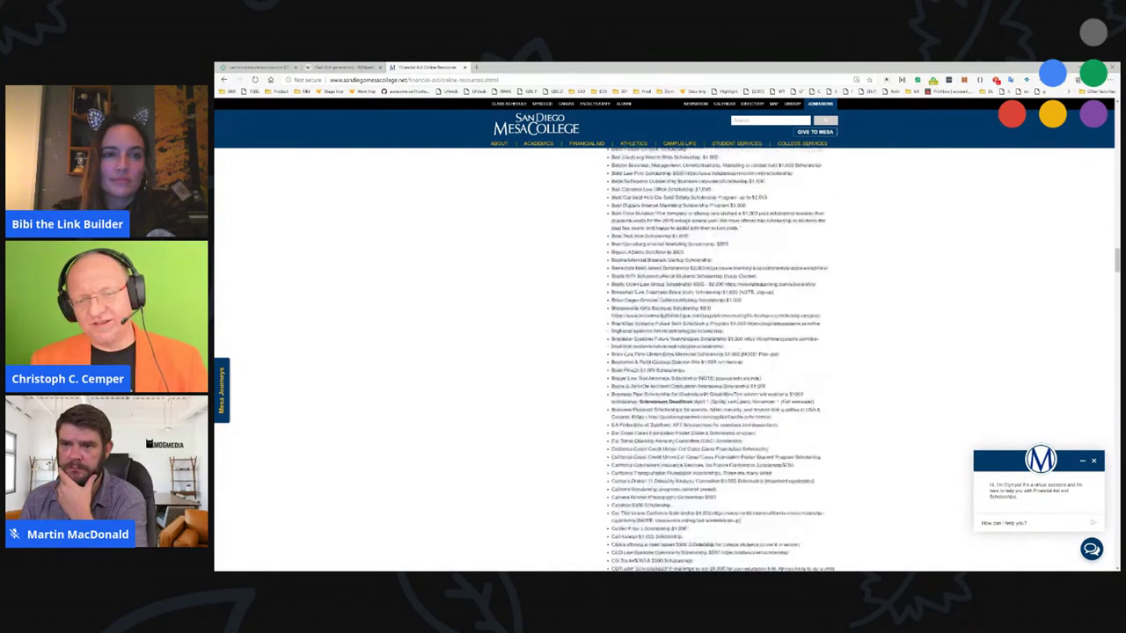
scroll(733, 392, "down", 10)
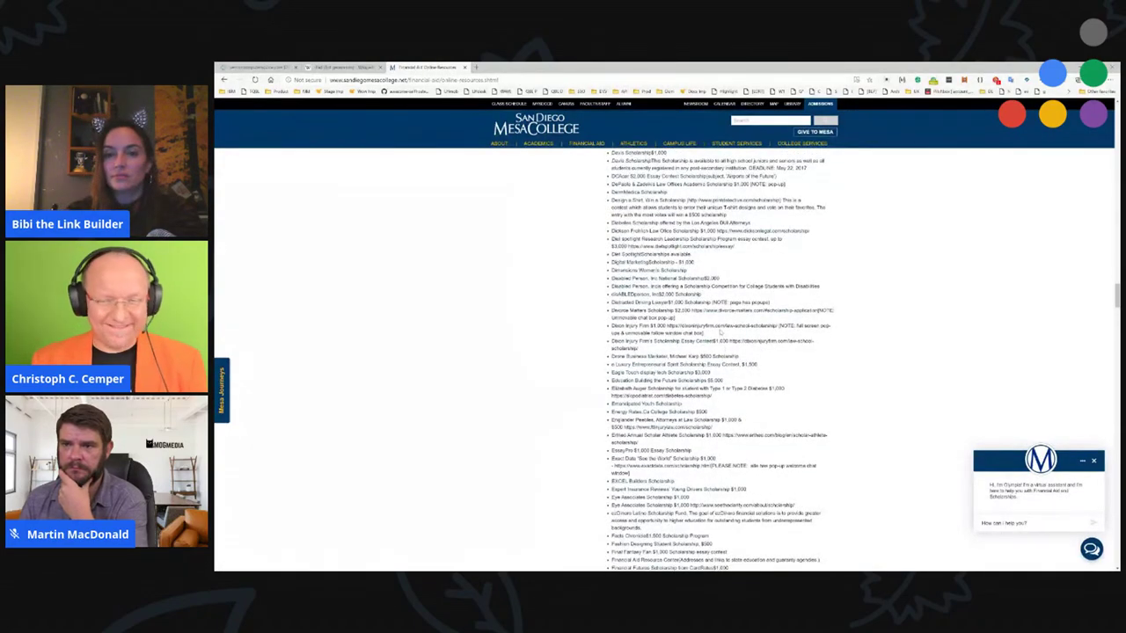
- Switch back to LinkResearchTools and open the Domain Overview of vernoncomputersource.com
key("ctrl+shift+Tab")
key("ctrl+shift+Tab")
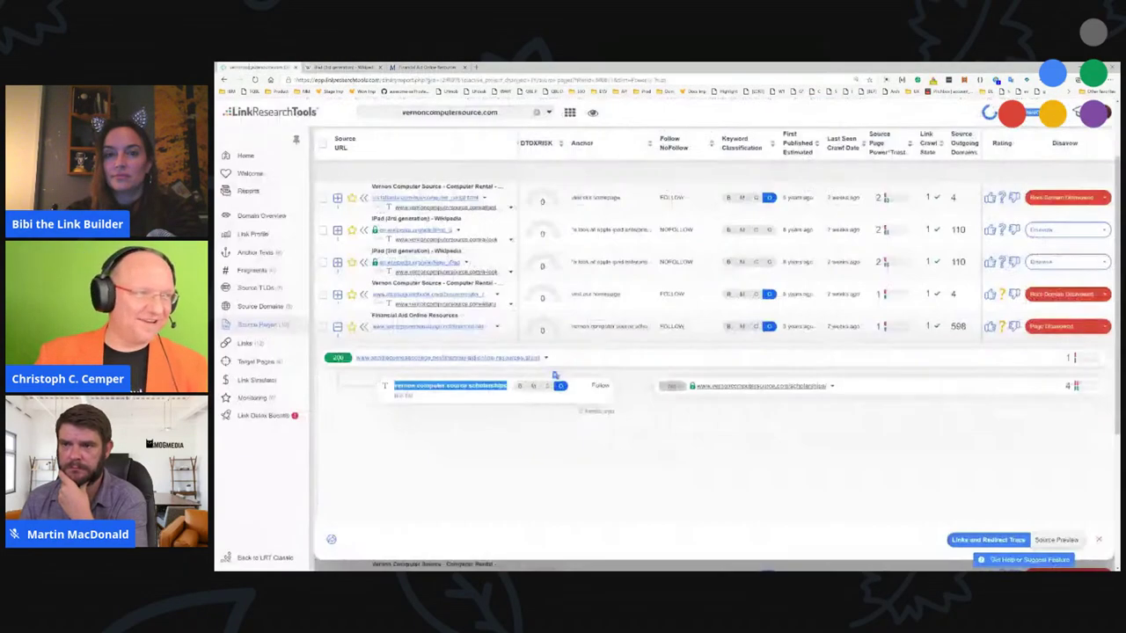
left_click(261, 216)
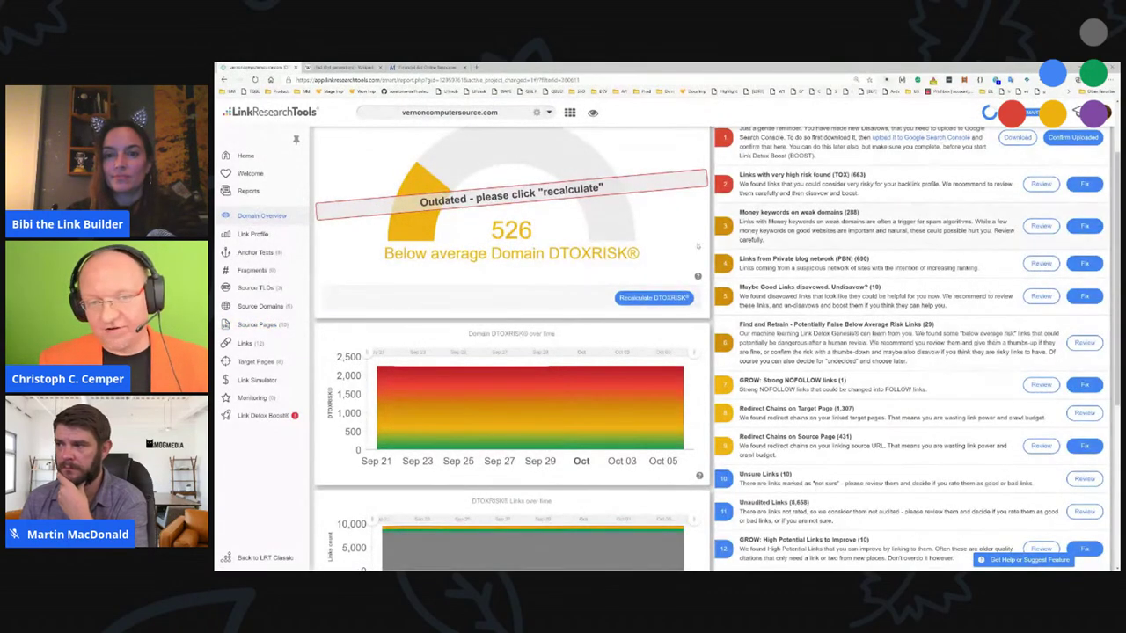
- Enlarge the scholarship list on the San Diego Mesa College page for readability, and dismiss the virtual assistant chat window
key("ctrl+shift+Tab")
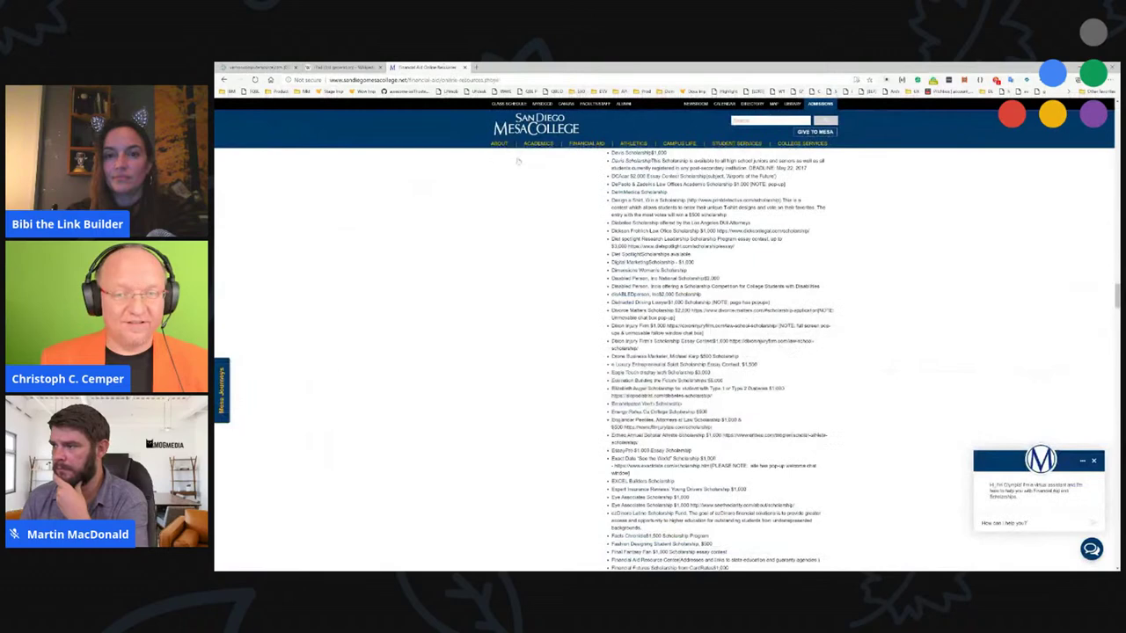
scroll(662, 343, "down", 5)
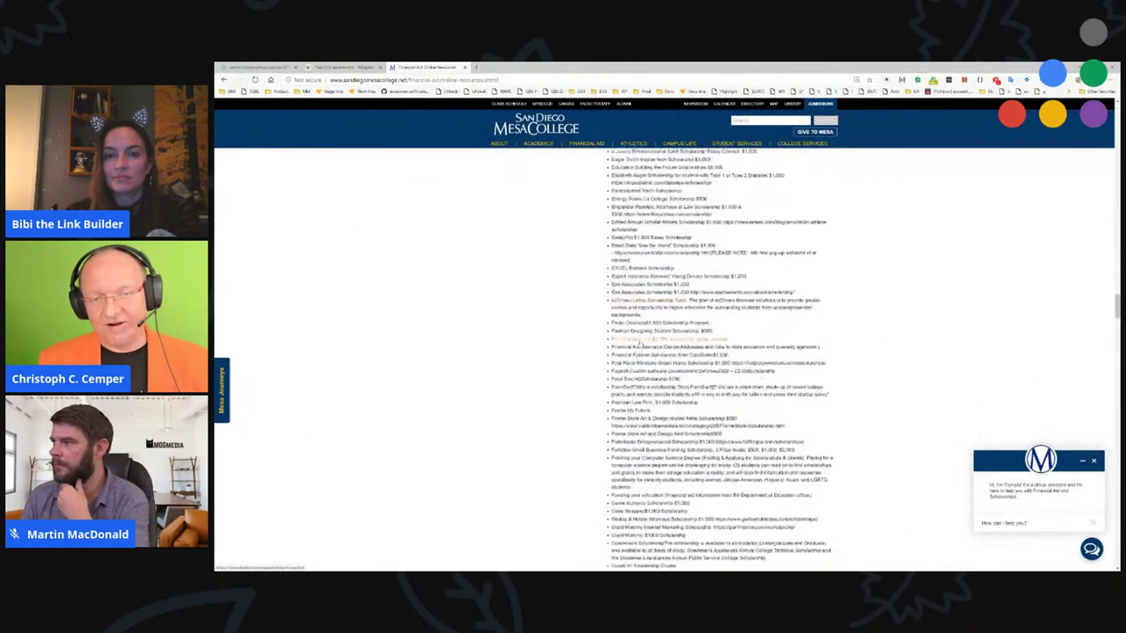
scroll(654, 335, "up", 3)
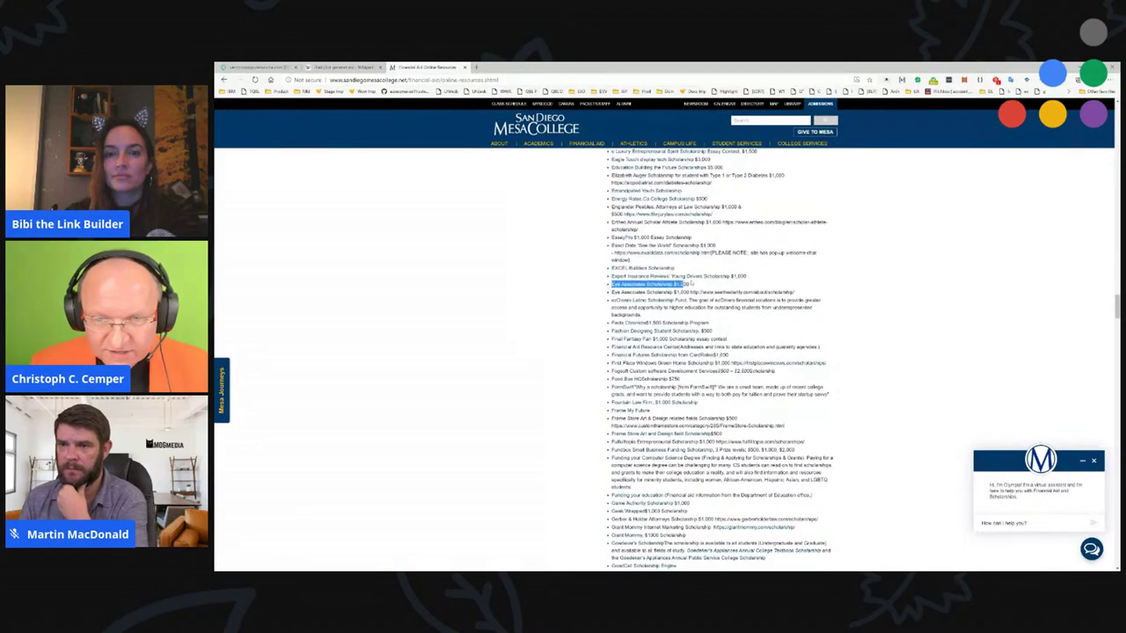
left_click_drag(691, 283, 692, 278)
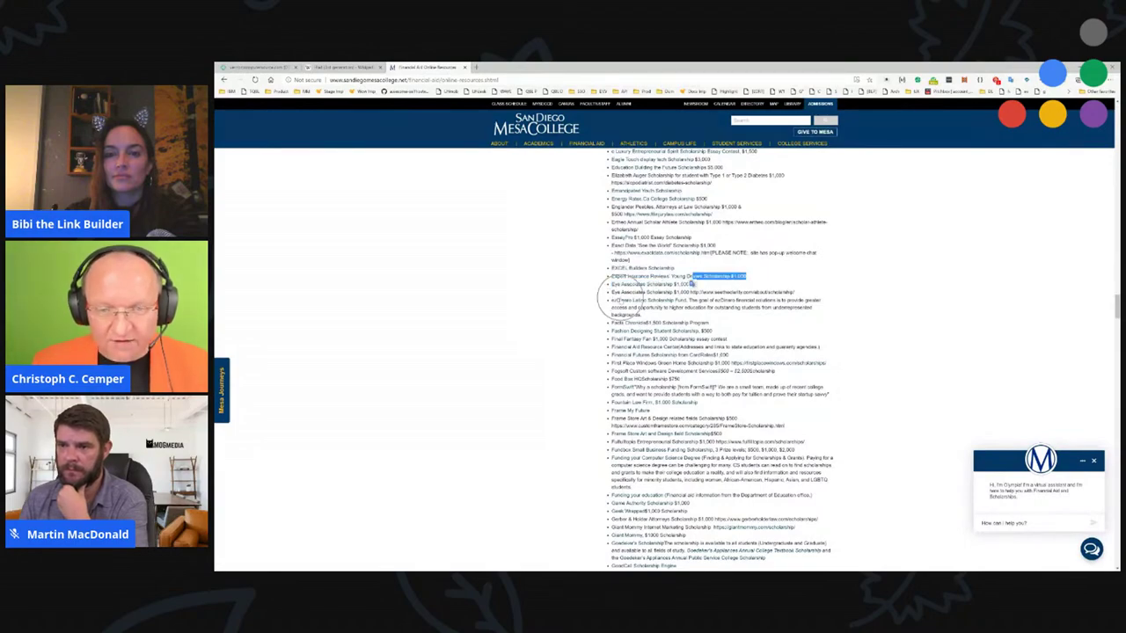
key("ctrl+plus")
key("ctrl+plus")
key("ctrl+plus")
key("ctrl+plus")
key("ctrl+plus")
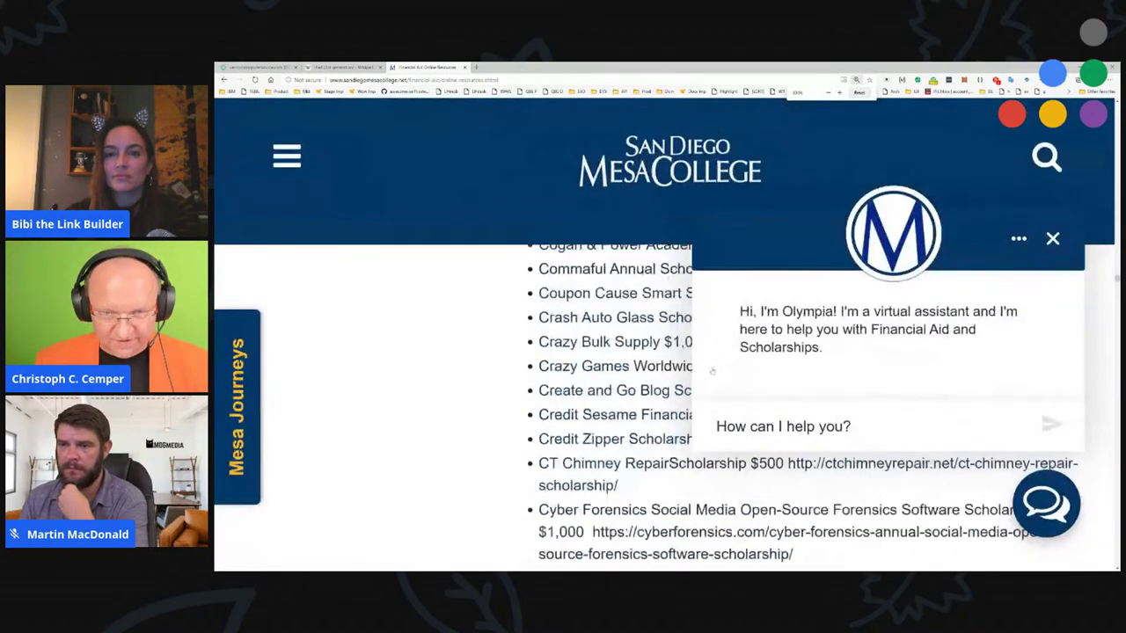
scroll(713, 371, "down", 3)
left_click(1052, 239)
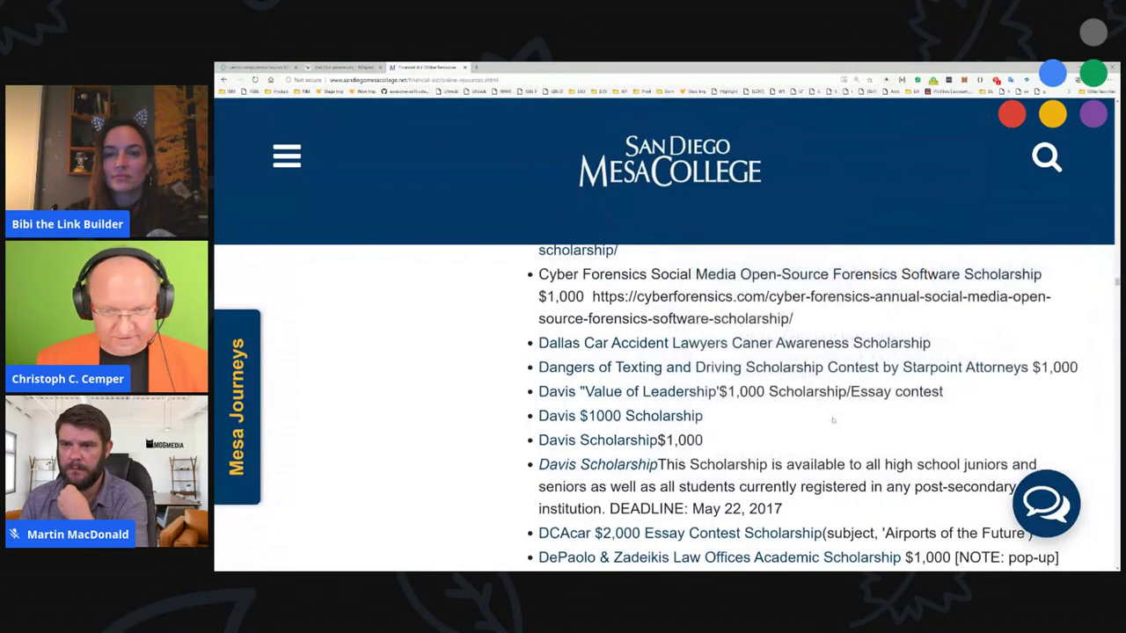
- Compare the linked and plain-text scholarship entries in the enlarged list, from Dixon Injury Firm to Eye Associates
scroll(761, 411, "down", 9)
scroll(761, 411, "down", 3)
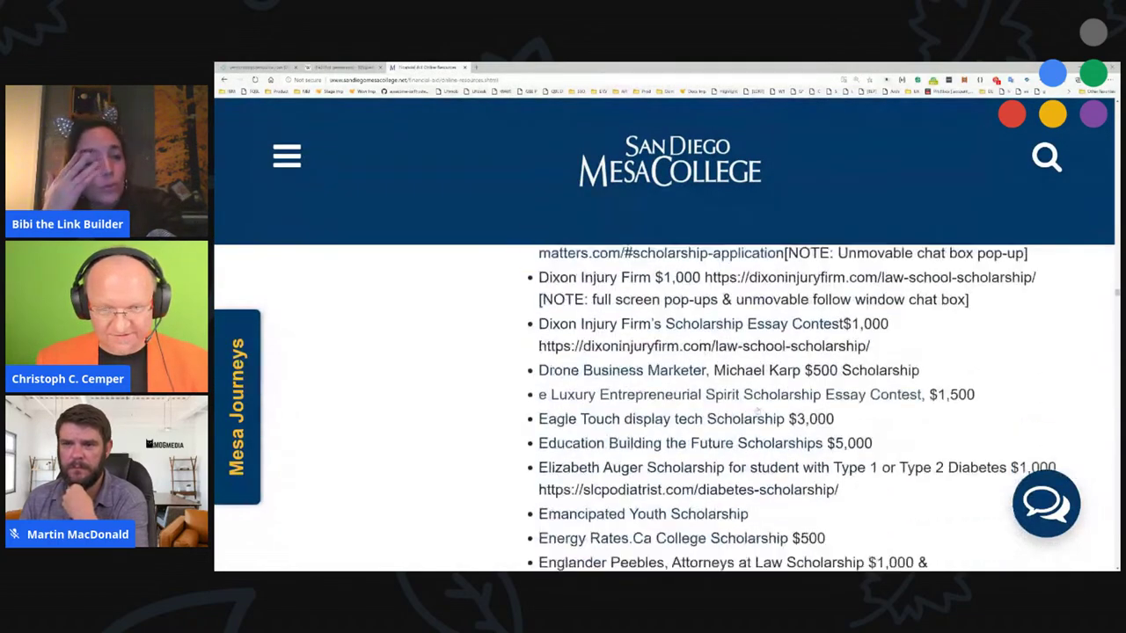
left_click_drag(846, 344, 537, 345)
scroll(719, 295, "down", 5)
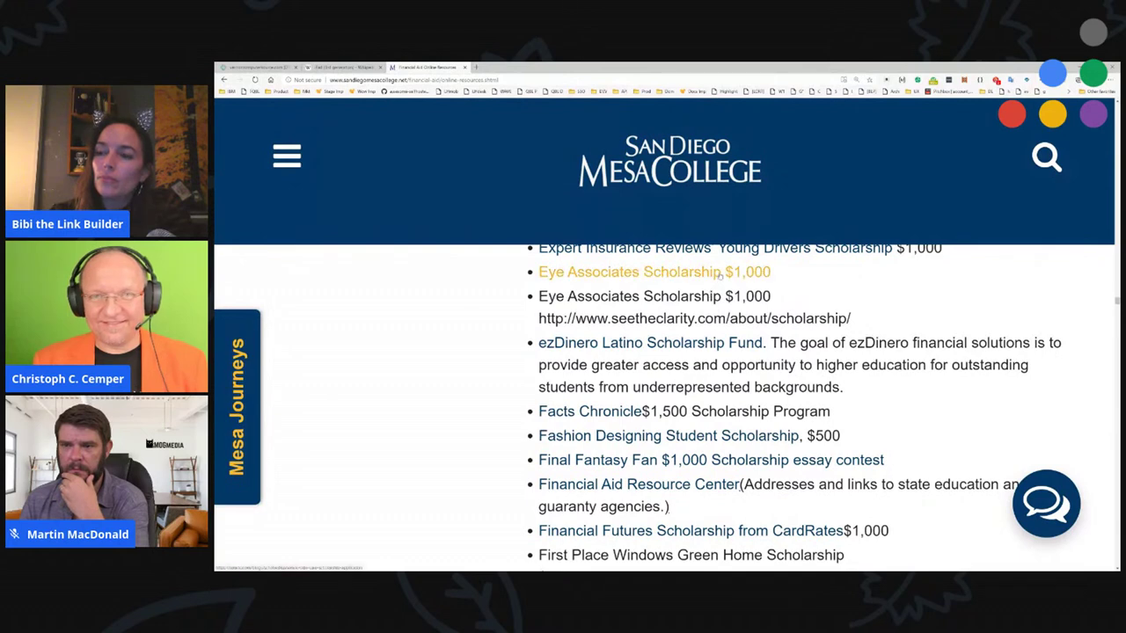
- Return to LinkResearchTools and open the Anchor Texts report for vernoncomputersource.com
left_click(257, 65)
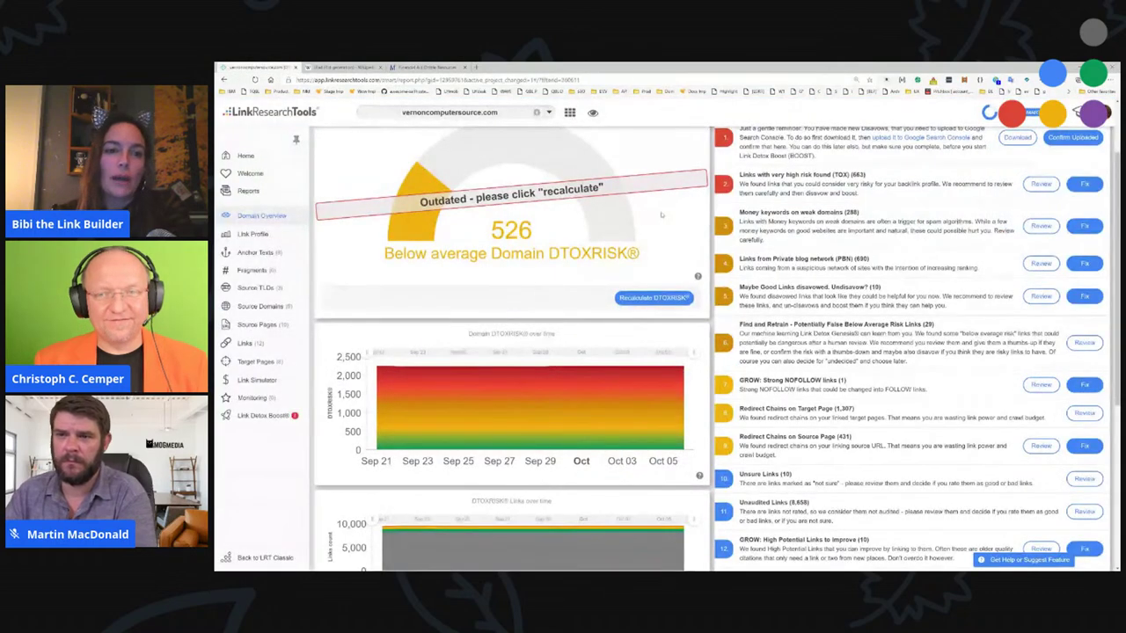
scroll(661, 214, "up", 2)
left_click(255, 252)
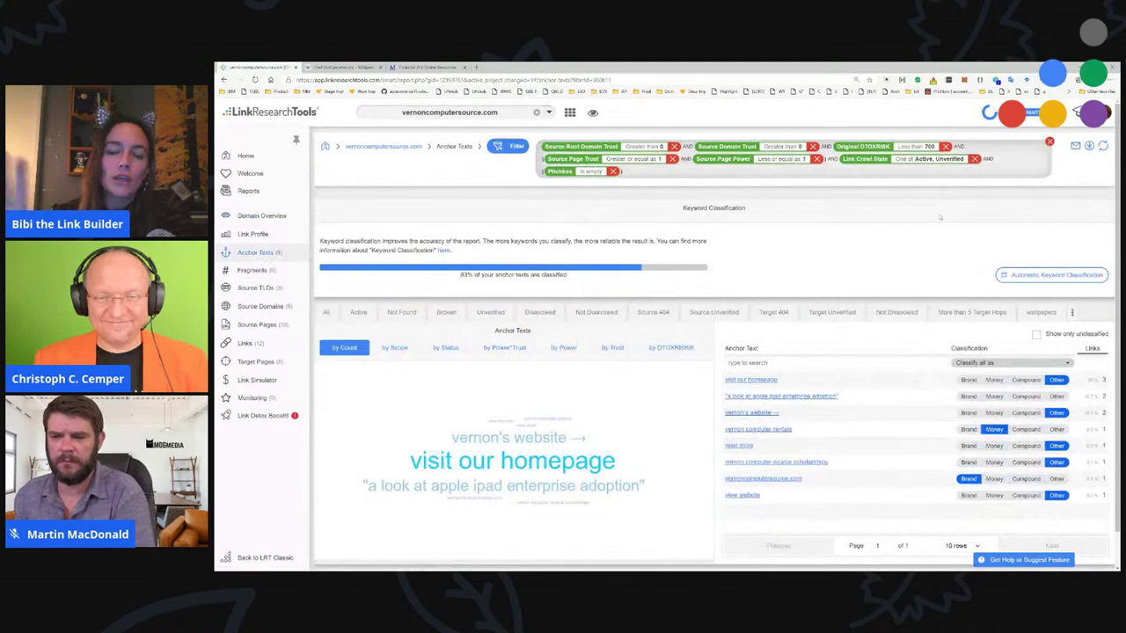